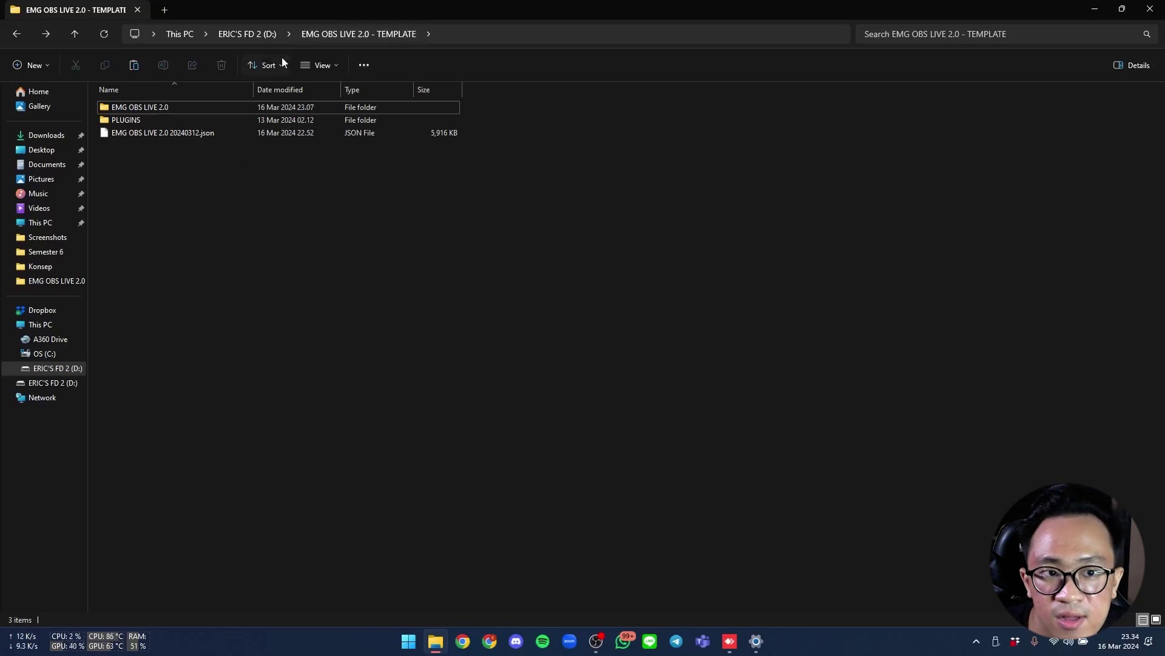
Review the EMG OBS LIVE 2.0 folder, the PLUGINS folder and the scene collection JSON file in the template folder.
{"action": "left_click_drag", "start_coordinate": [329, 206], "coordinate": [155, 108]}
{"action": "left_click", "coordinate": [220, 109]}
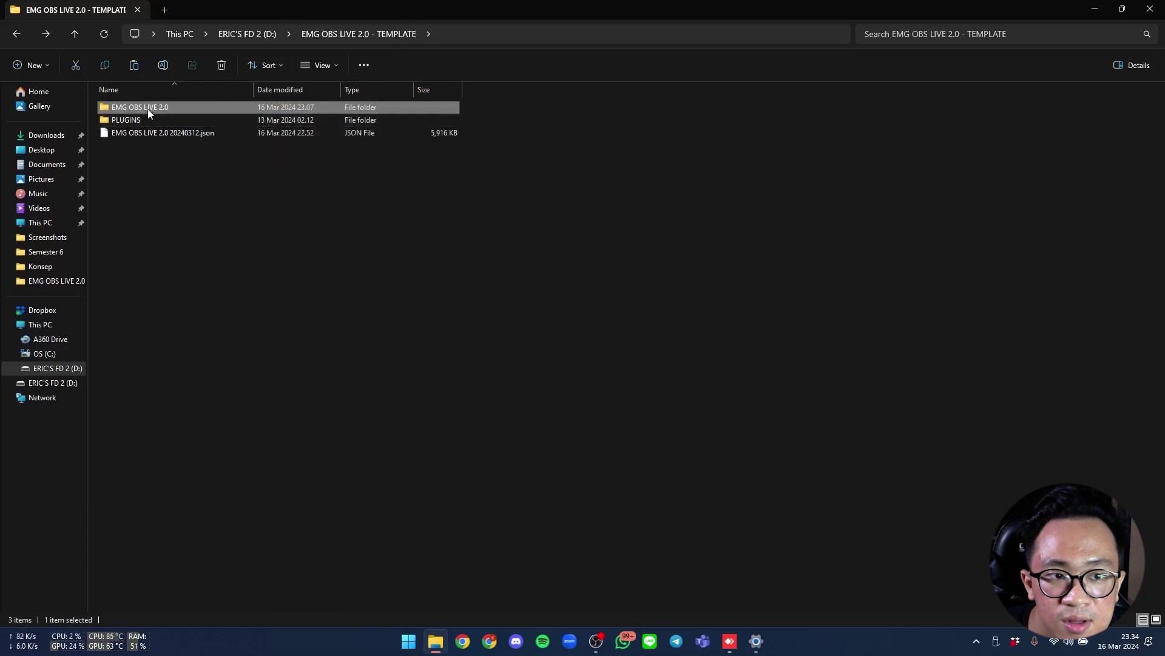
{"action": "left_click", "coordinate": [171, 119]}
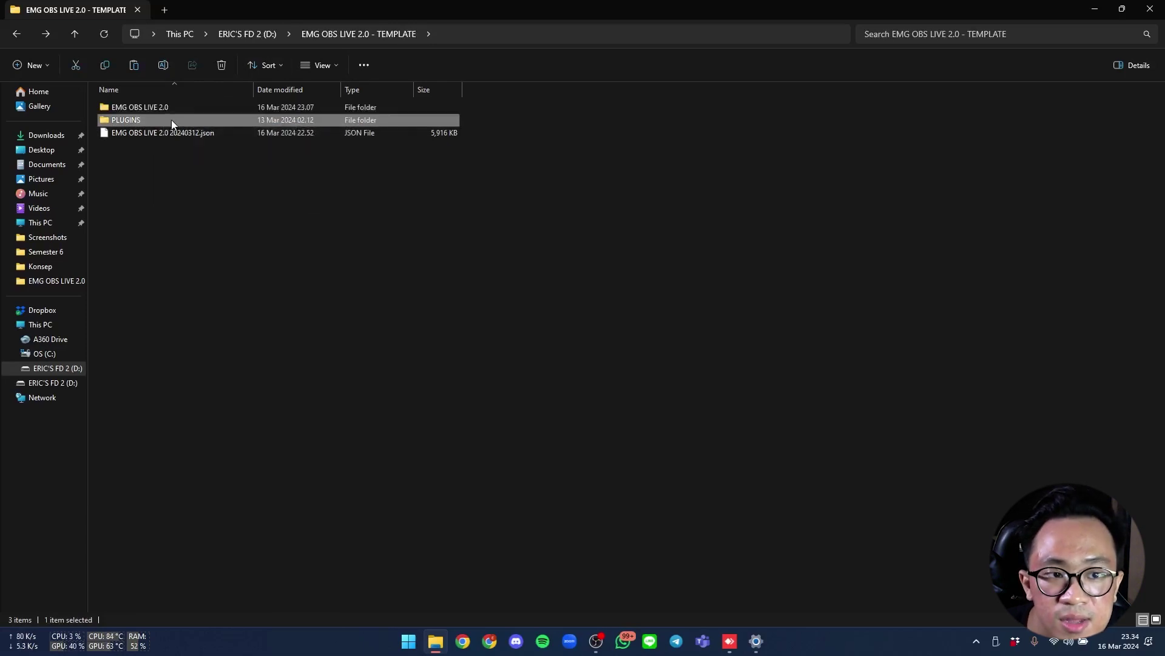
{"action": "left_click", "coordinate": [180, 133]}
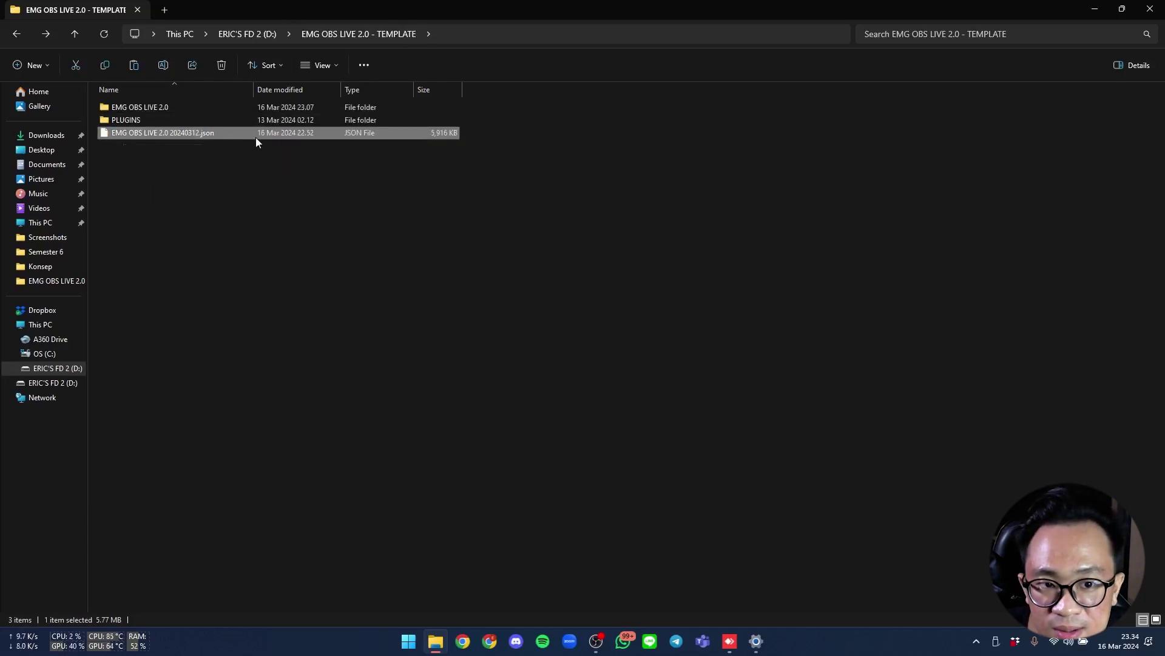
{"action": "left_click", "coordinate": [342, 180]}
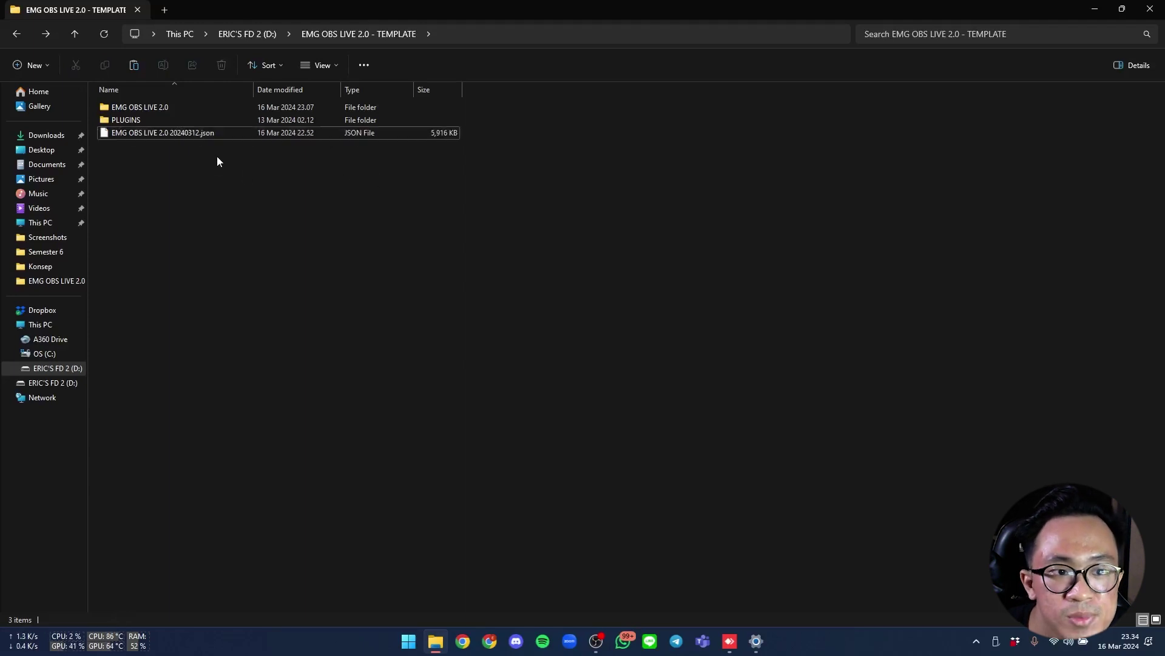
{"action": "left_click", "coordinate": [200, 135]}
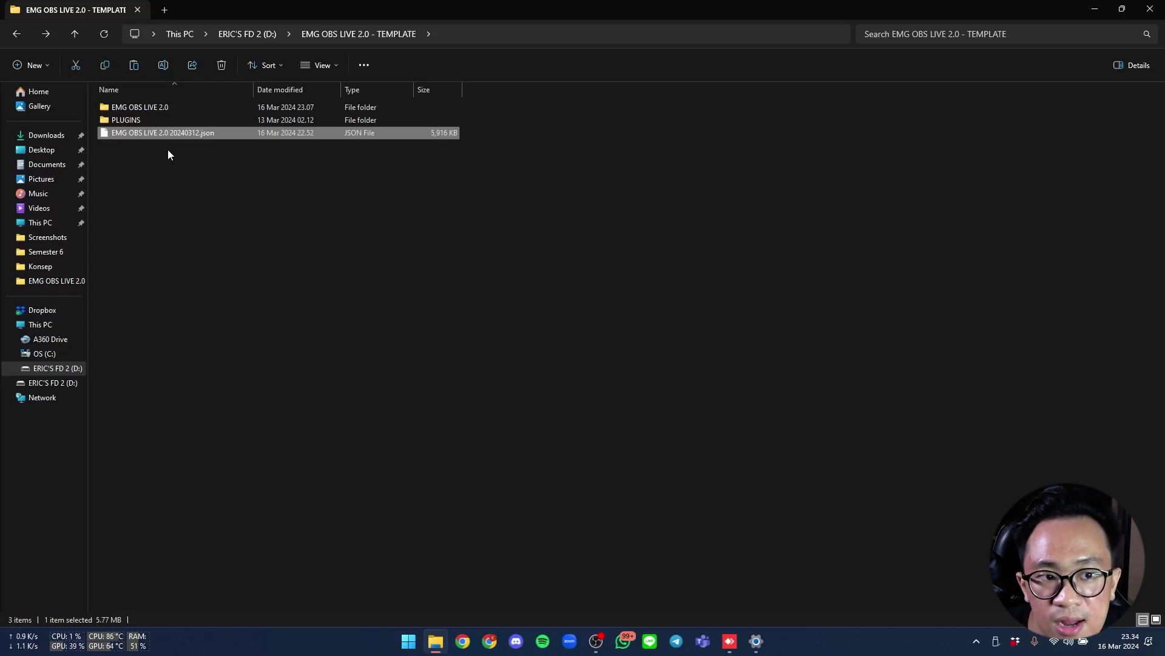
Copy the EMG OBS LIVE 2.0 folder from the template folder into the root of drive C:.
{"action": "left_click", "coordinate": [165, 108]}
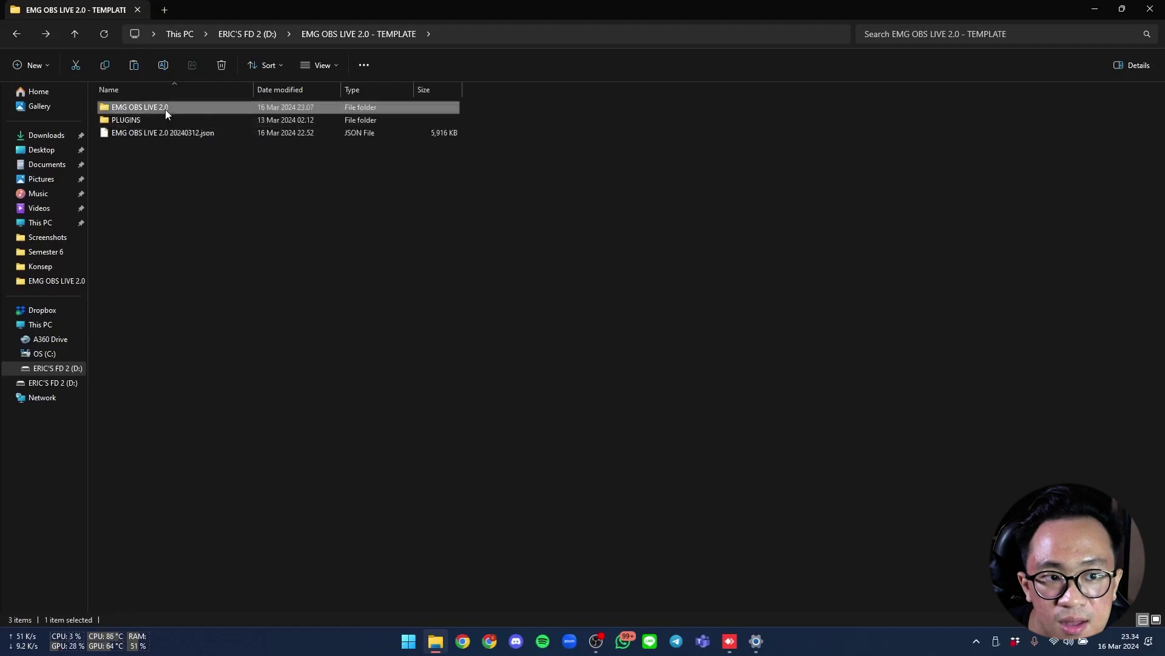
{"action": "right_click", "coordinate": [149, 109]}
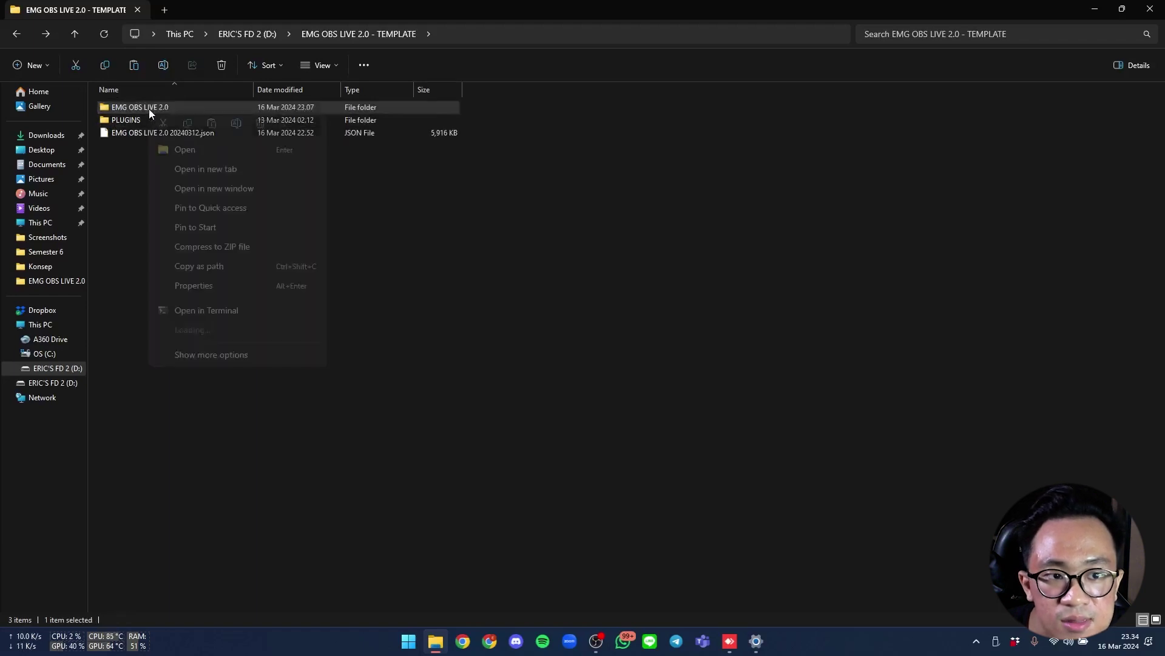
{"action": "left_click", "coordinate": [187, 125]}
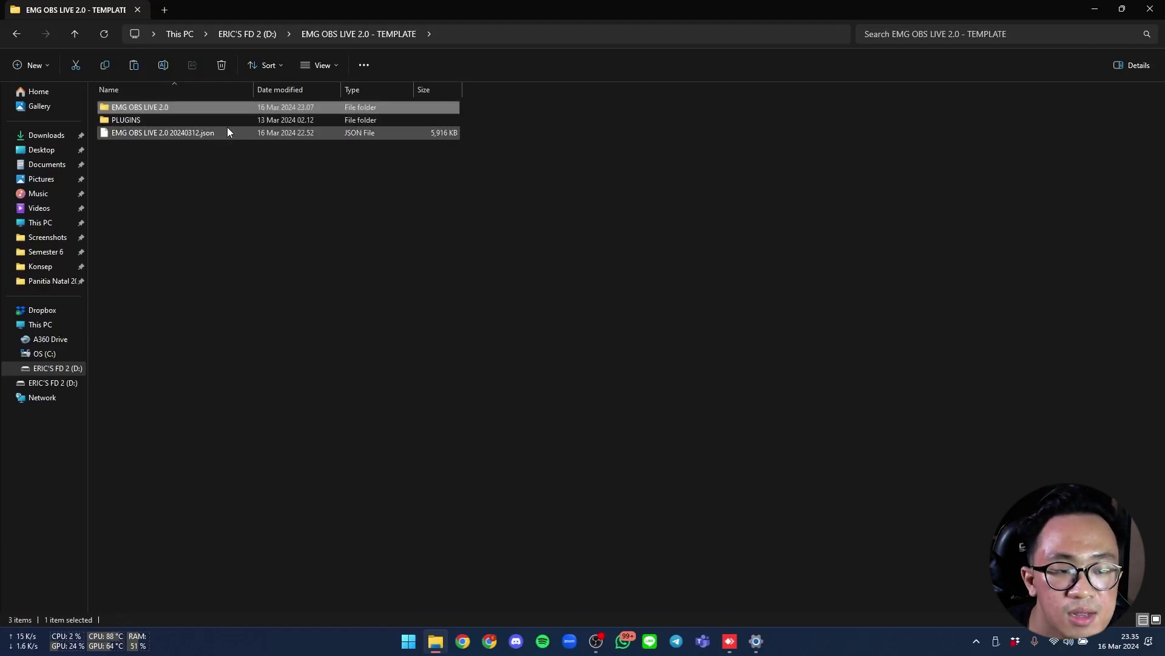
{"action": "left_click", "coordinate": [58, 330]}
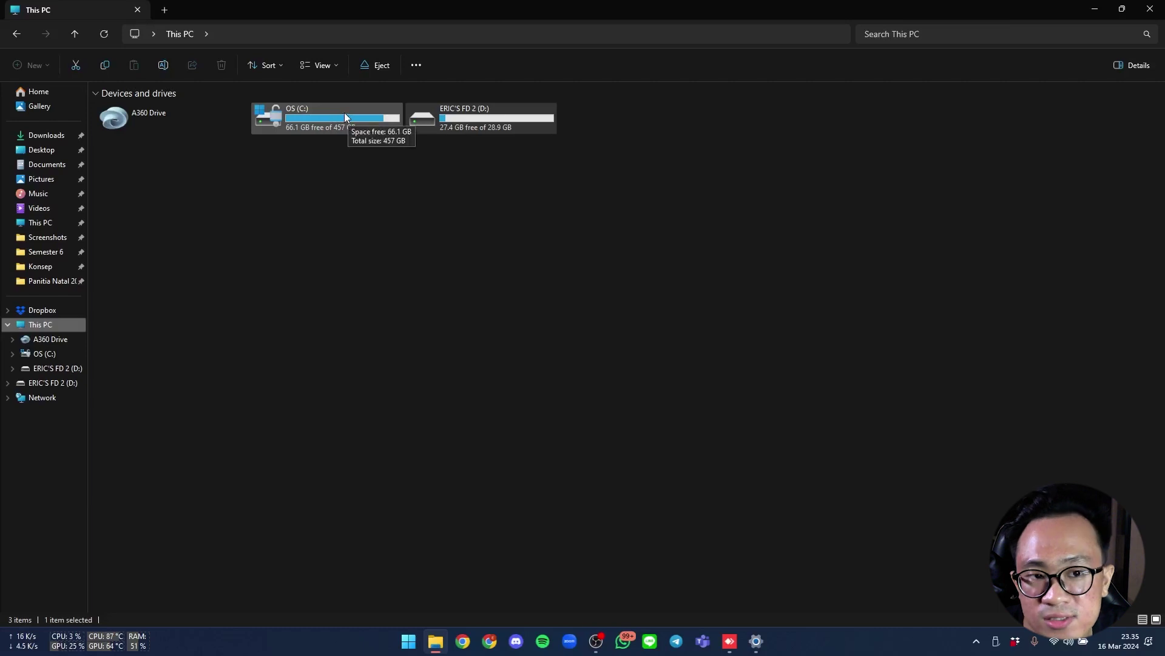
{"action": "double_click", "coordinate": [308, 122]}
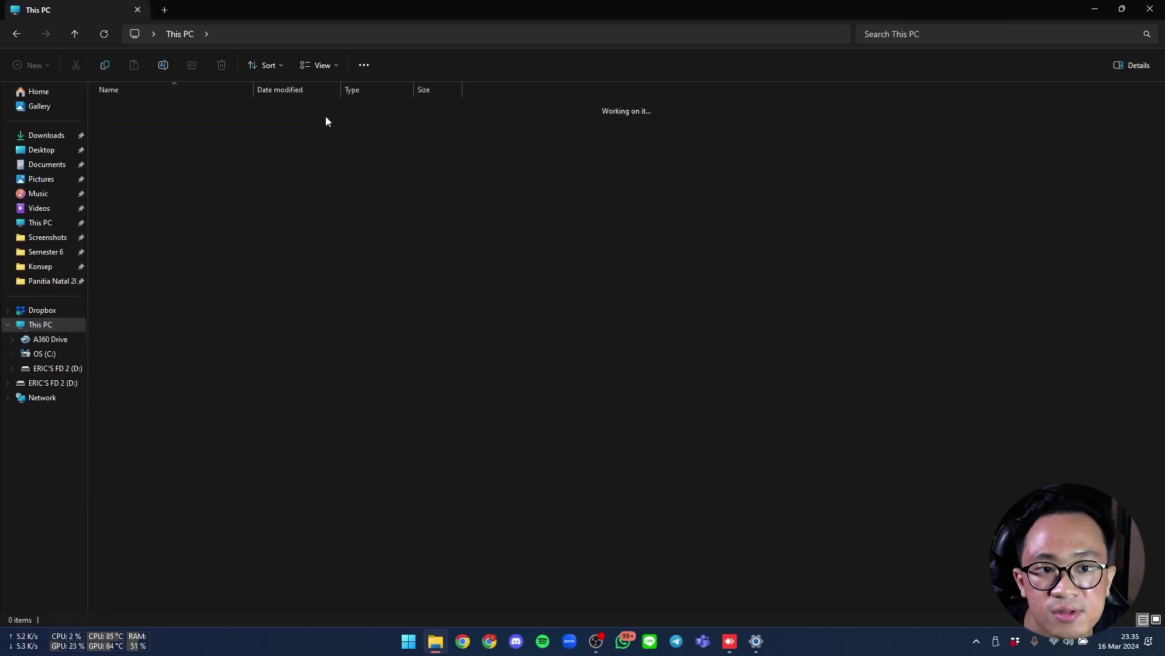
{"action": "right_click", "coordinate": [523, 153]}
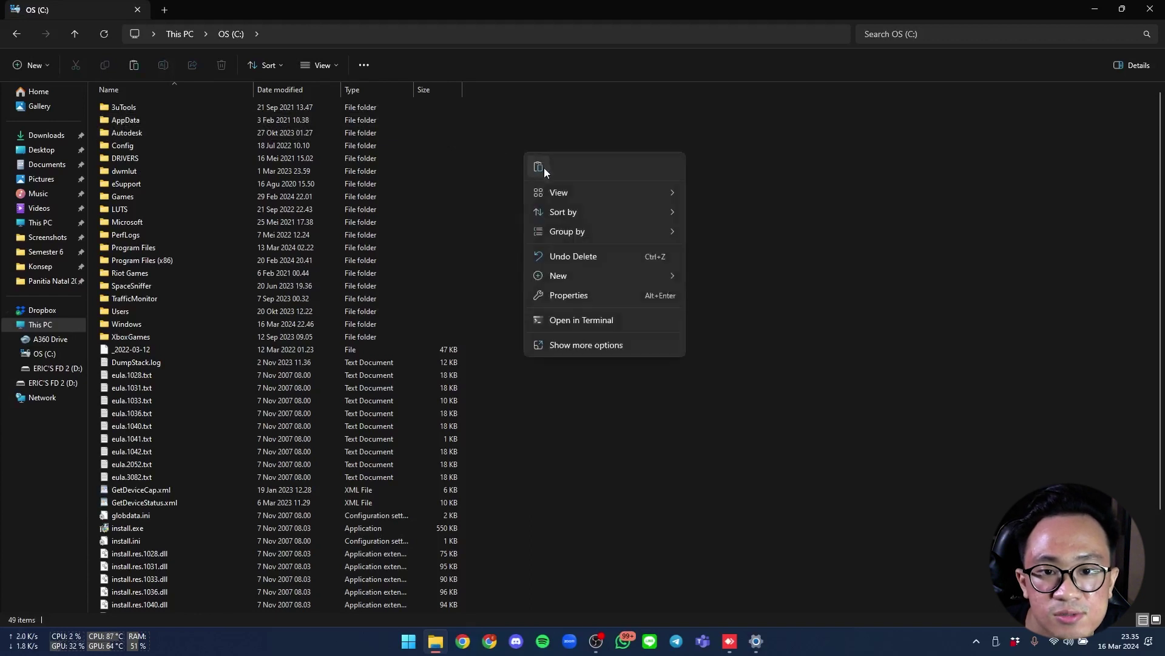
{"action": "left_click", "coordinate": [544, 168]}
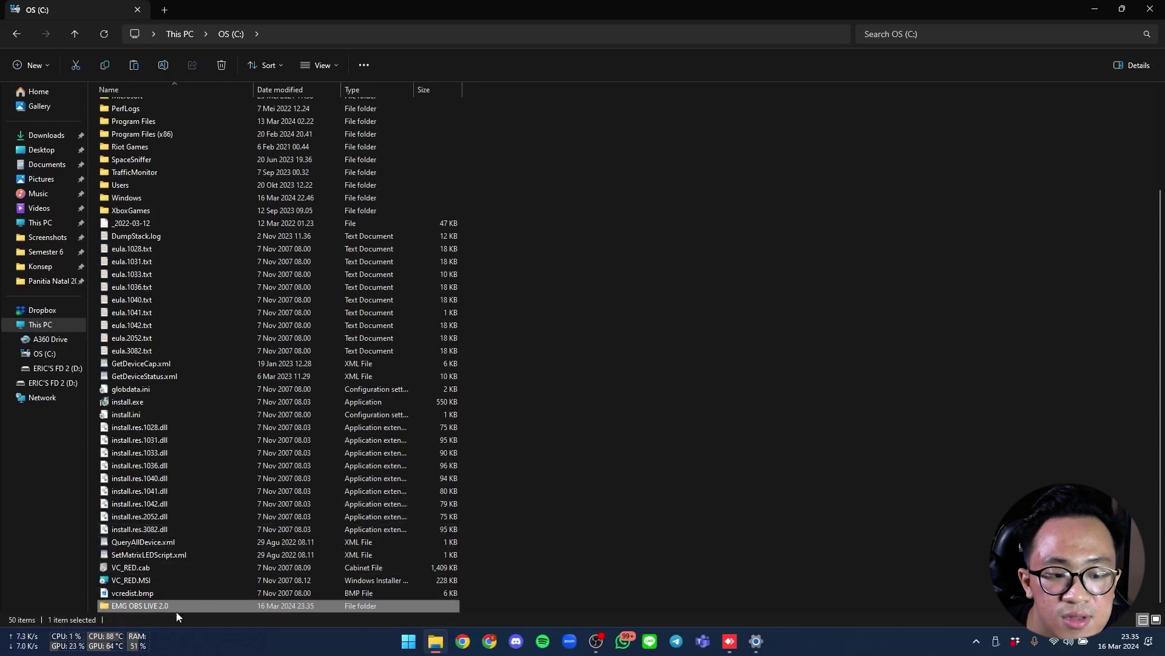
Open the copied EMG OBS LIVE 2.0 folder on drive C: and check its subfolders.
{"action": "left_click", "coordinate": [232, 34]}
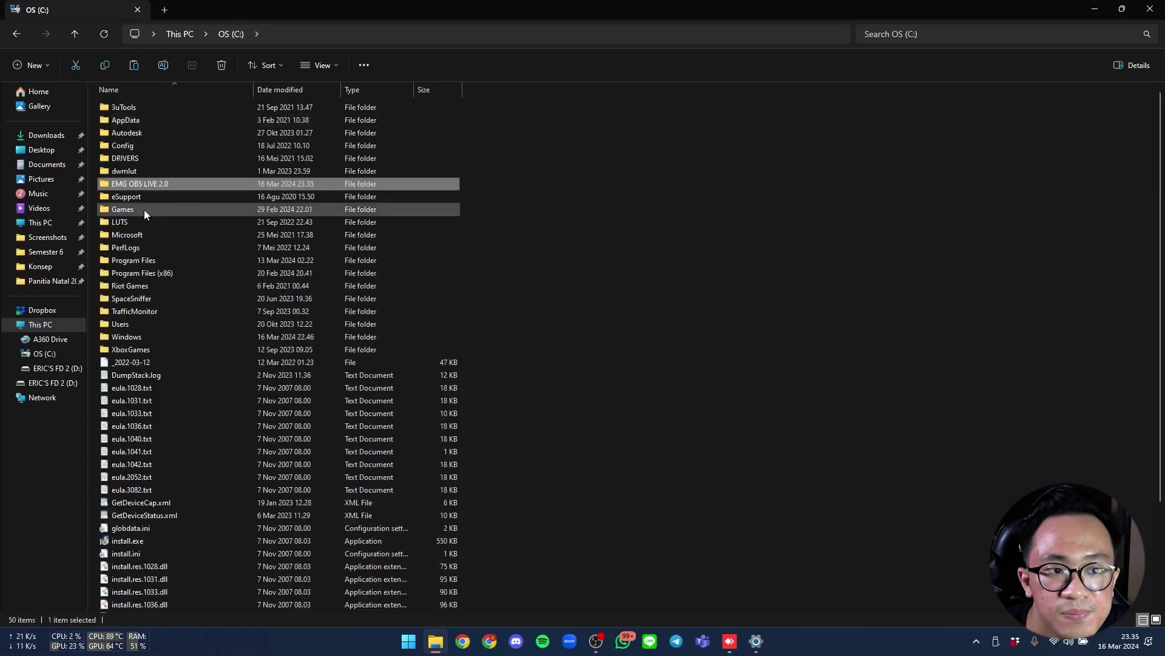
{"action": "double_click", "coordinate": [151, 183]}
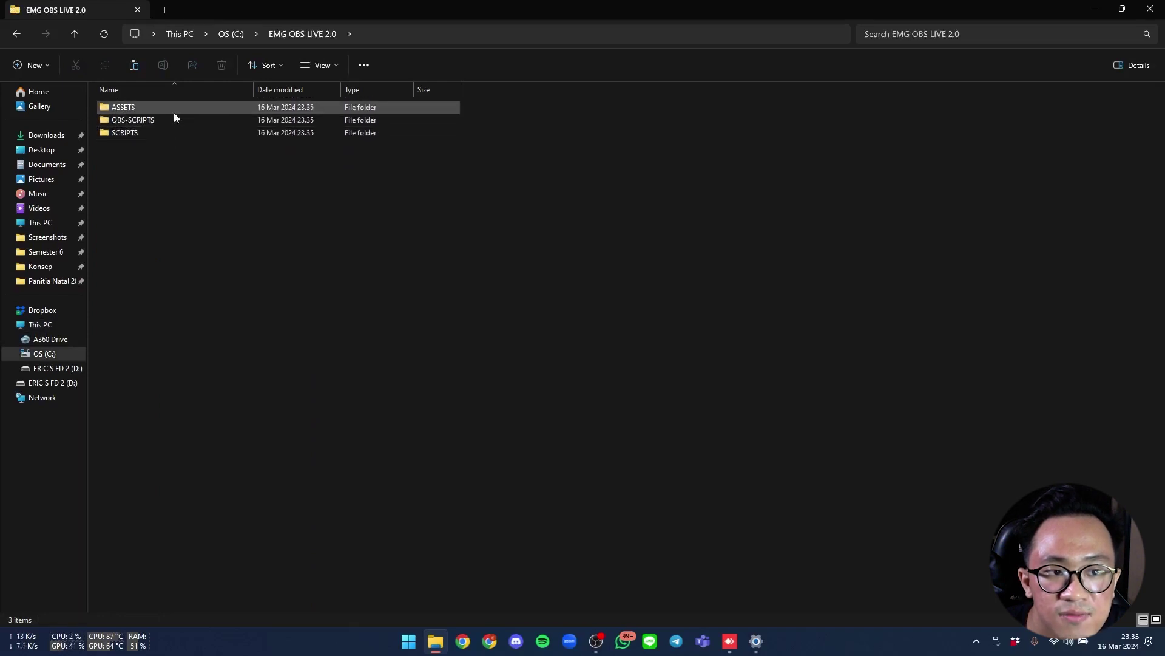
{"action": "left_click", "coordinate": [179, 133]}
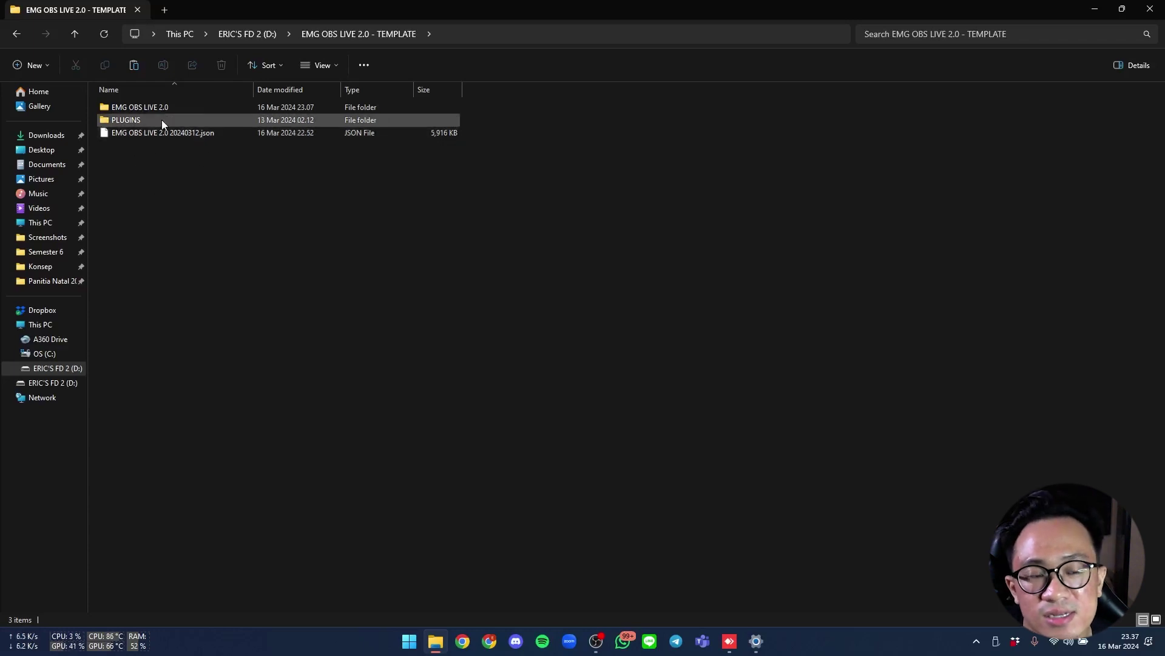
Run the advanced-scene-switcher 1.25.3 installer from the template's PLUGINS folder and proceed through its setup pages.
{"action": "mouse_move", "coordinate": [161, 119]}
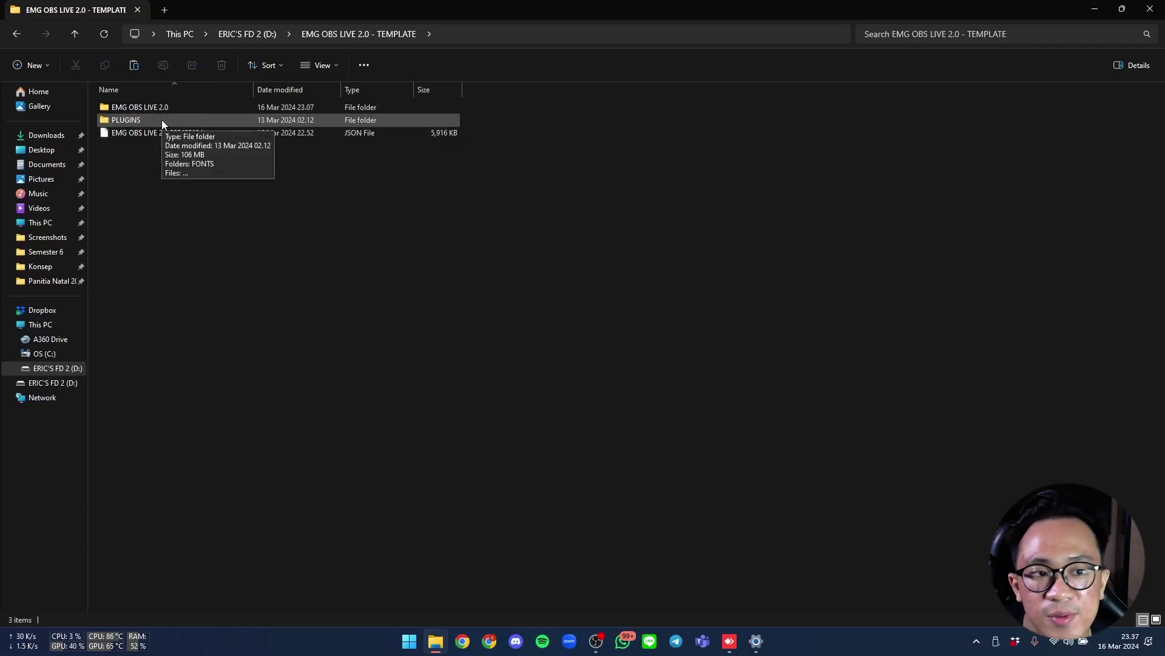
{"action": "double_click", "coordinate": [162, 119]}
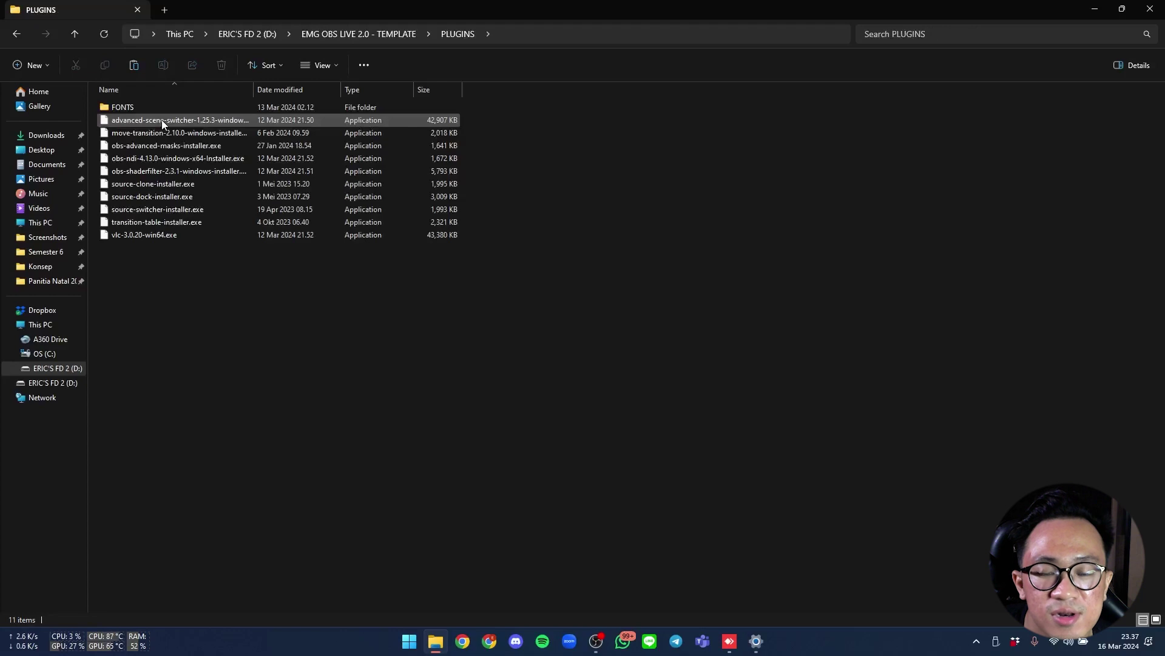
{"action": "left_click_drag", "start_coordinate": [508, 114], "coordinate": [255, 266]}
{"action": "left_click", "coordinate": [255, 265]}
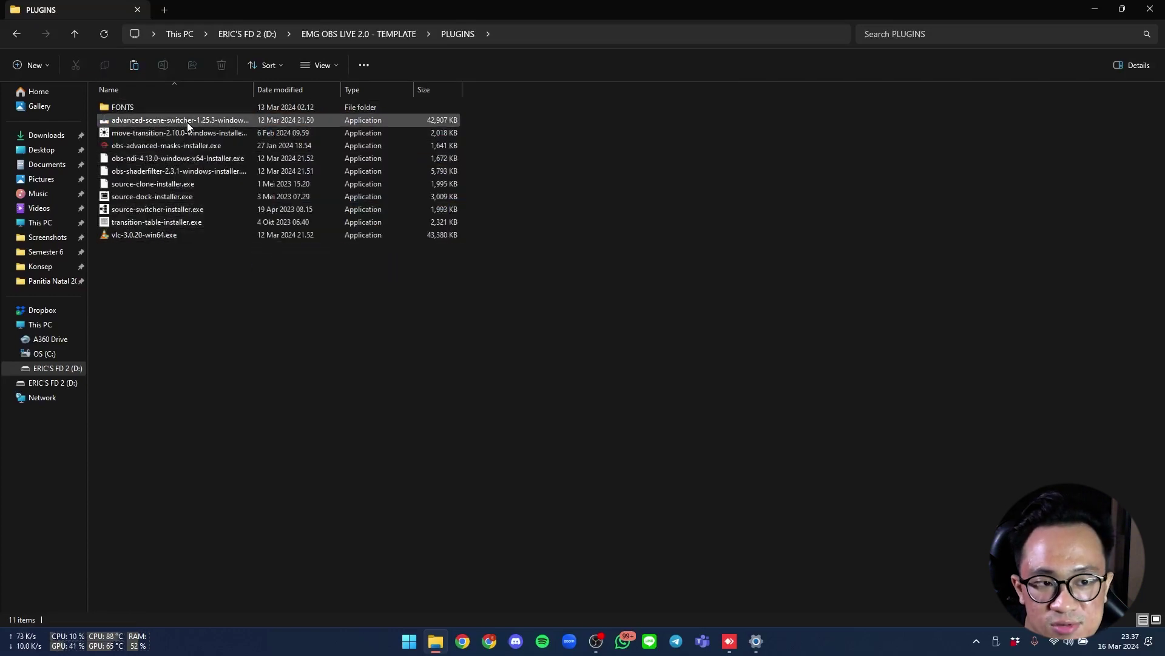
{"action": "double_click", "coordinate": [246, 119]}
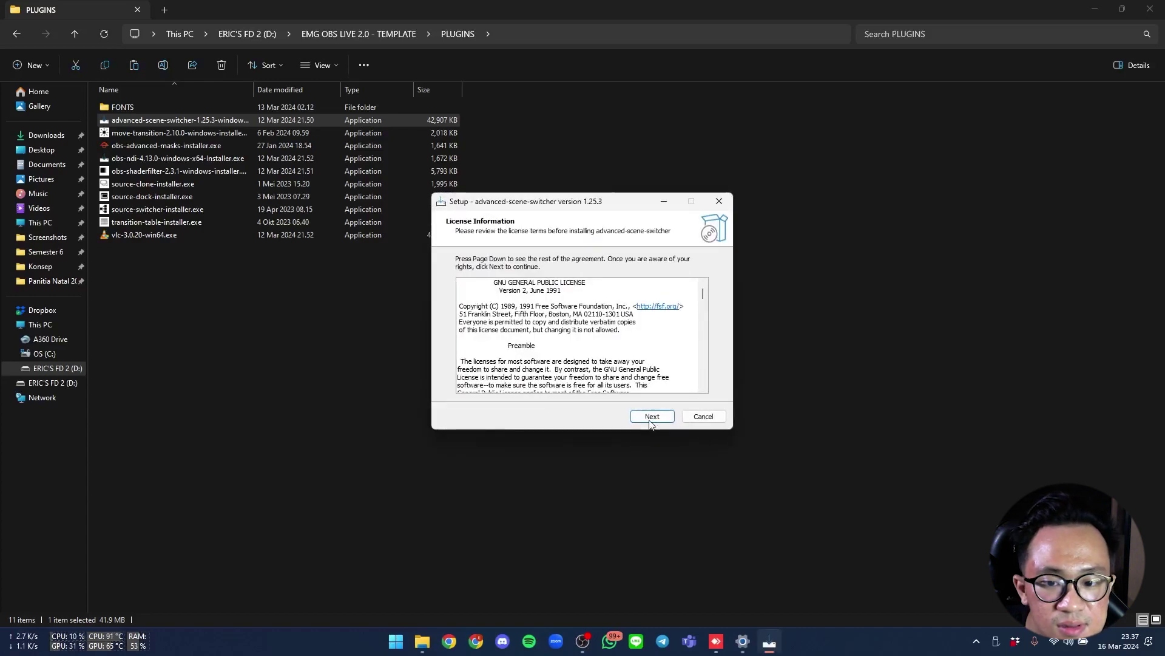
{"action": "left_click", "coordinate": [652, 417]}
{"action": "left_click", "coordinate": [652, 417]}
{"action": "left_click", "coordinate": [652, 416]}
Open the Move Transition 2.10.0 setup, cancel it, and look through the remaining plugin installers.
{"action": "left_click", "coordinate": [203, 133]}
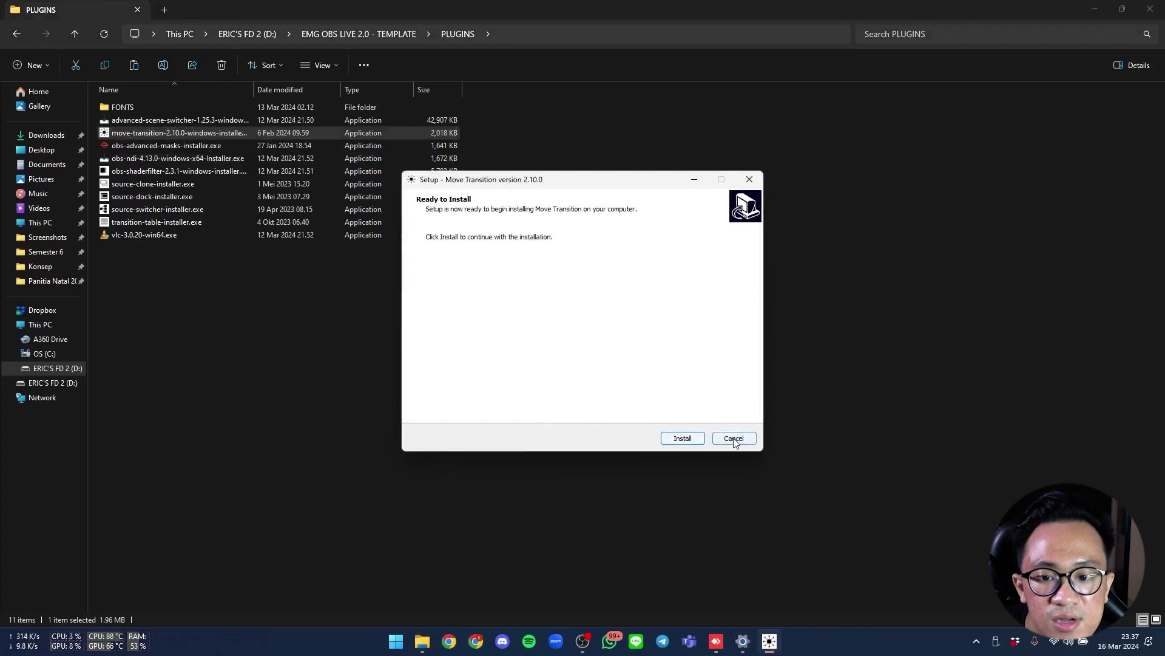
{"action": "left_click", "coordinate": [733, 438]}
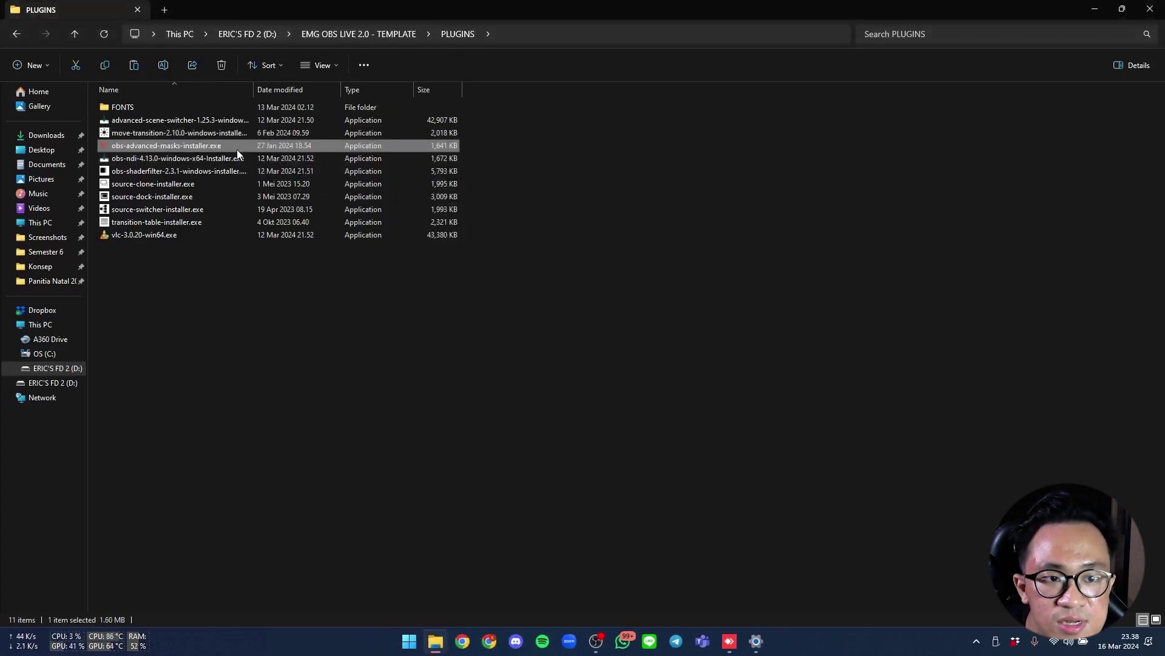
{"action": "left_click", "coordinate": [242, 121]}
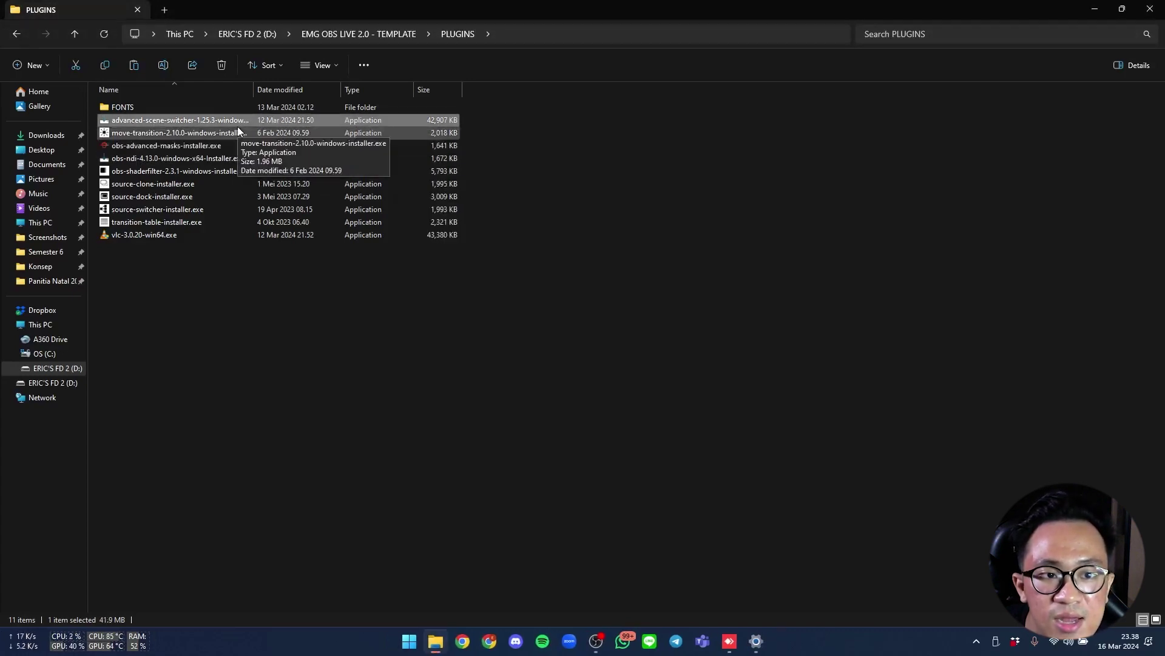
{"action": "left_click", "coordinate": [226, 158]}
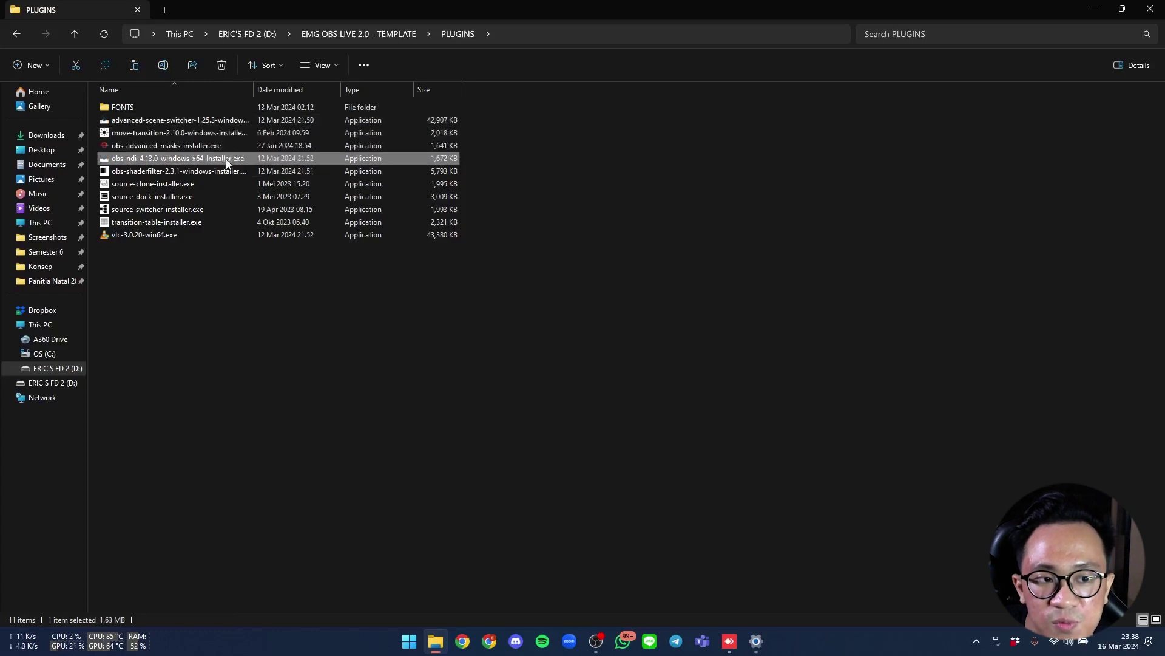
{"action": "left_click", "coordinate": [206, 208]}
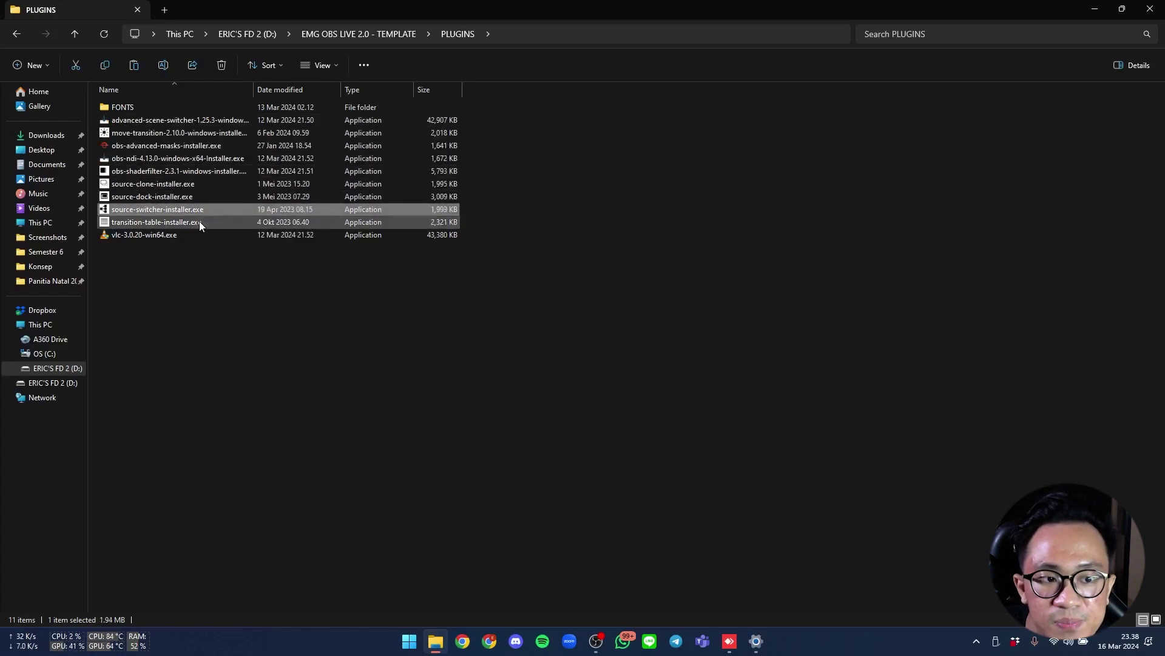
{"action": "left_click", "coordinate": [200, 223]}
{"action": "left_click", "coordinate": [194, 236]}
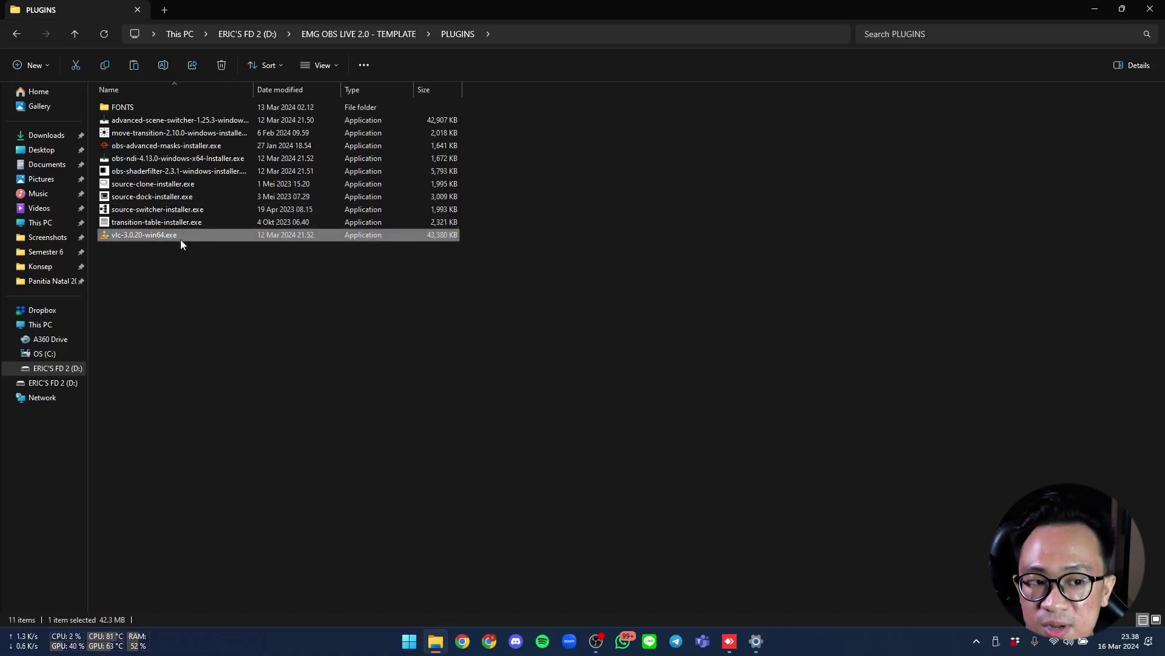
{"action": "double_click", "coordinate": [160, 243]}
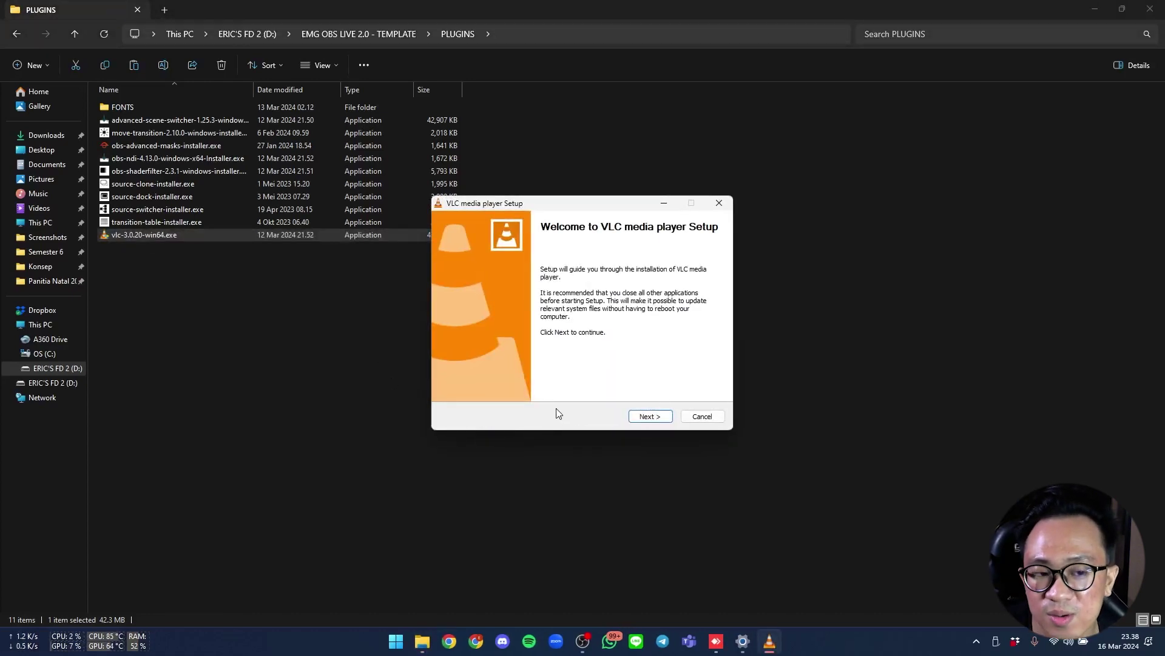
{"action": "left_click", "coordinate": [690, 419]}
{"action": "left_click", "coordinate": [626, 363]}
{"action": "left_click_drag", "start_coordinate": [475, 117], "coordinate": [250, 253]}
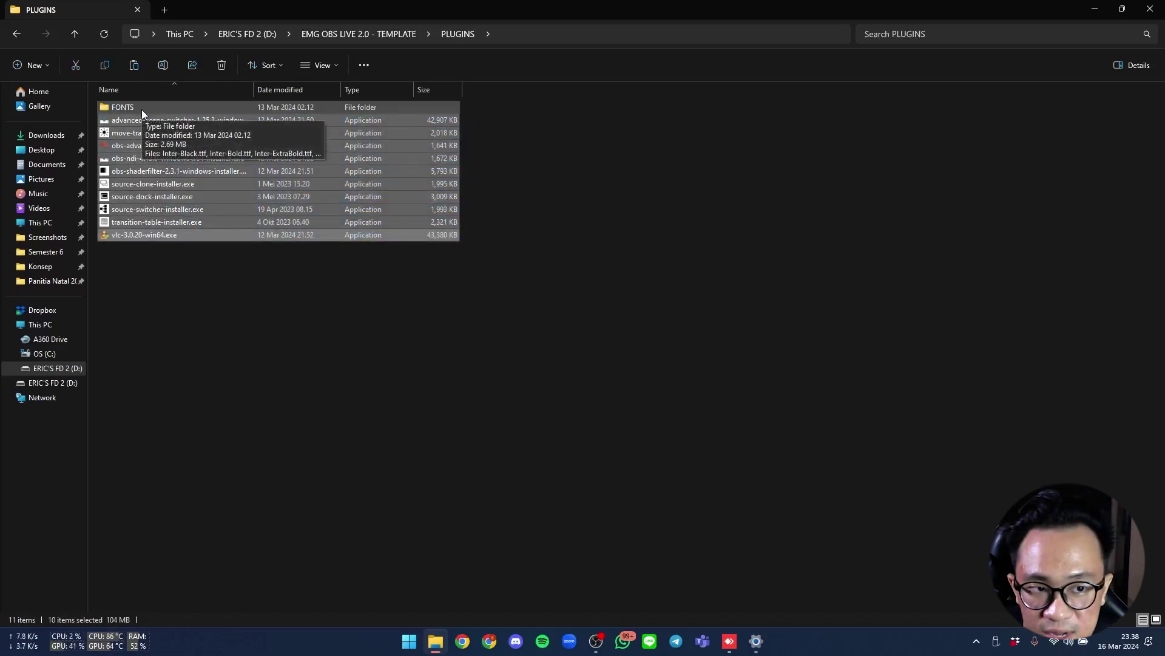
Install all the Inter font files from the FONTS folder, replacing existing copies, and return to the PLUGINS folder.
{"action": "double_click", "coordinate": [142, 108]}
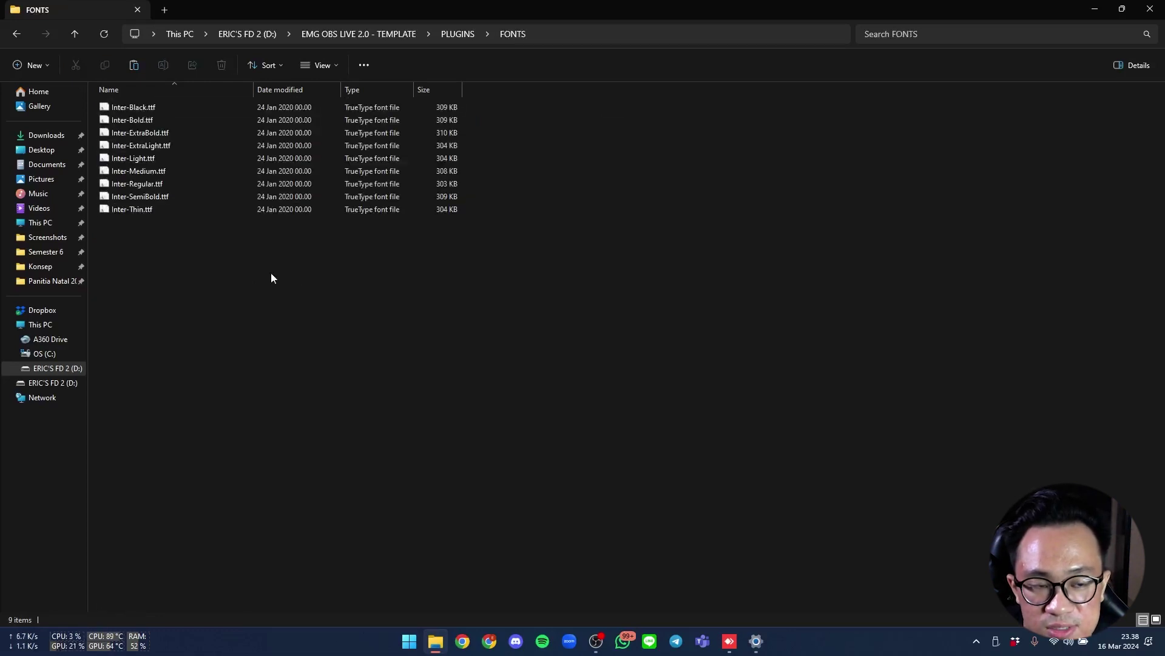
{"action": "left_click_drag", "start_coordinate": [295, 275], "coordinate": [141, 101]}
{"action": "right_click", "coordinate": [209, 122]}
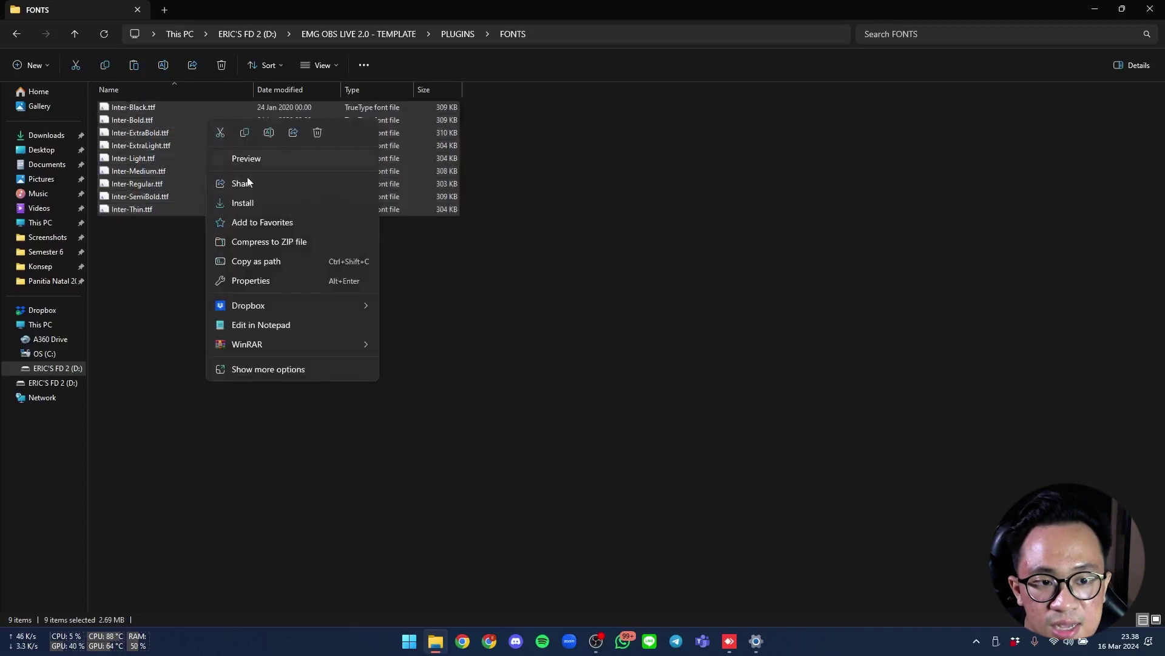
{"action": "left_click", "coordinate": [268, 207]}
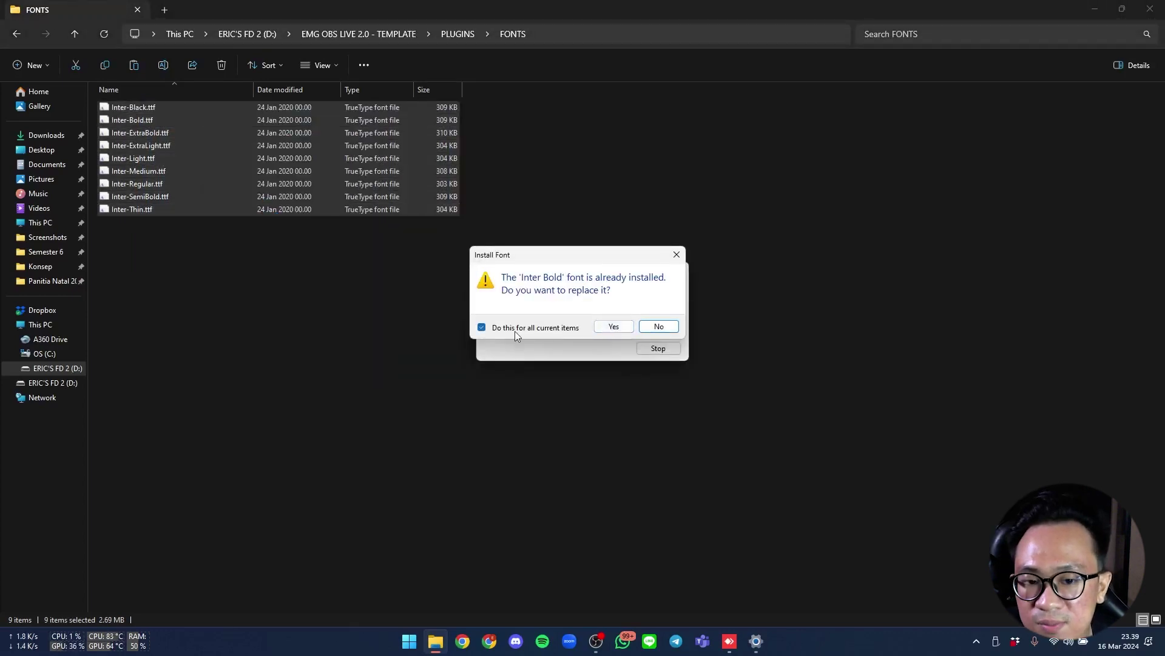
{"action": "left_click", "coordinate": [607, 329]}
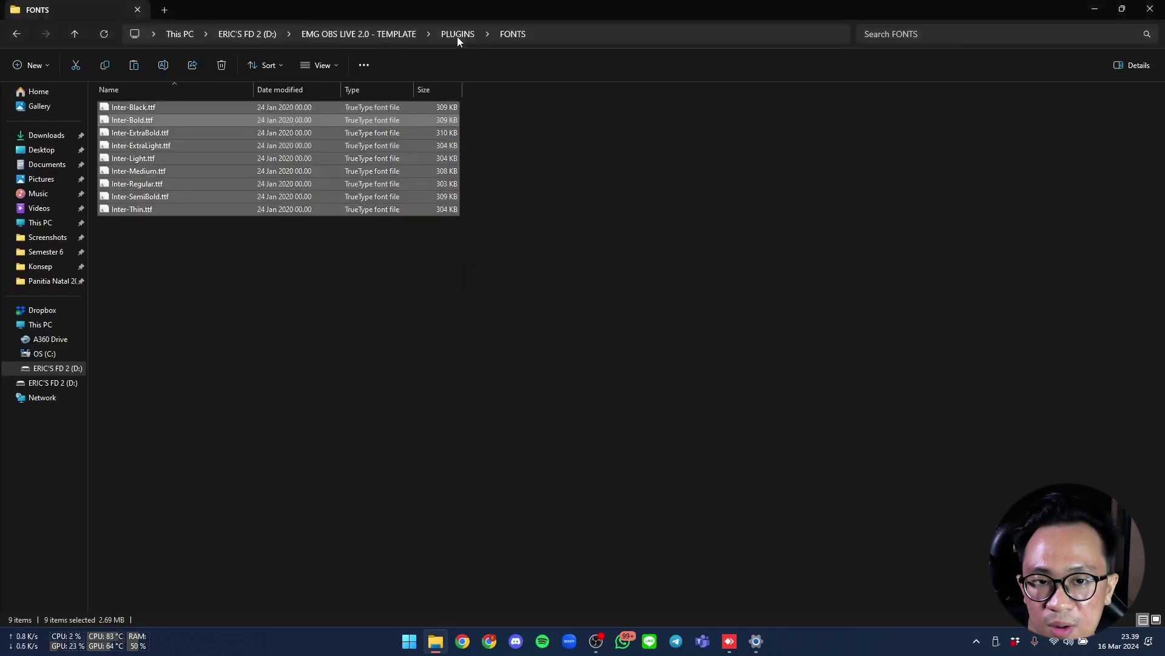
{"action": "left_click", "coordinate": [457, 36]}
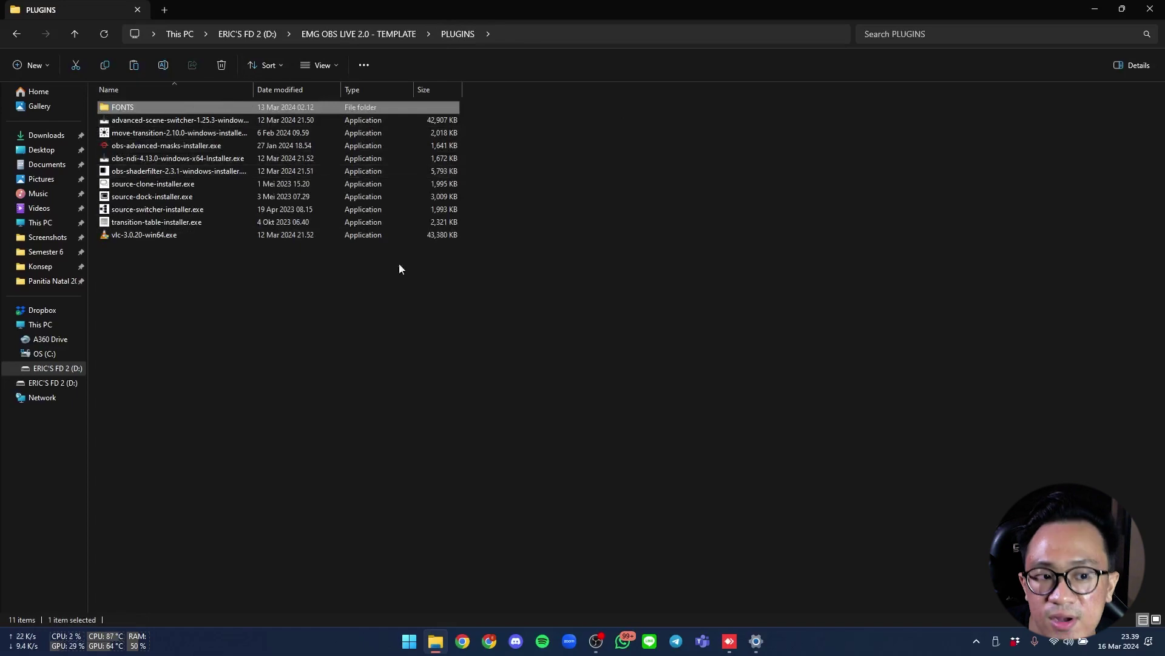
Search the system for "obs" and launch OBS Studio.
{"action": "left_click", "coordinate": [410, 522]}
{"action": "left_click", "coordinate": [409, 641]}
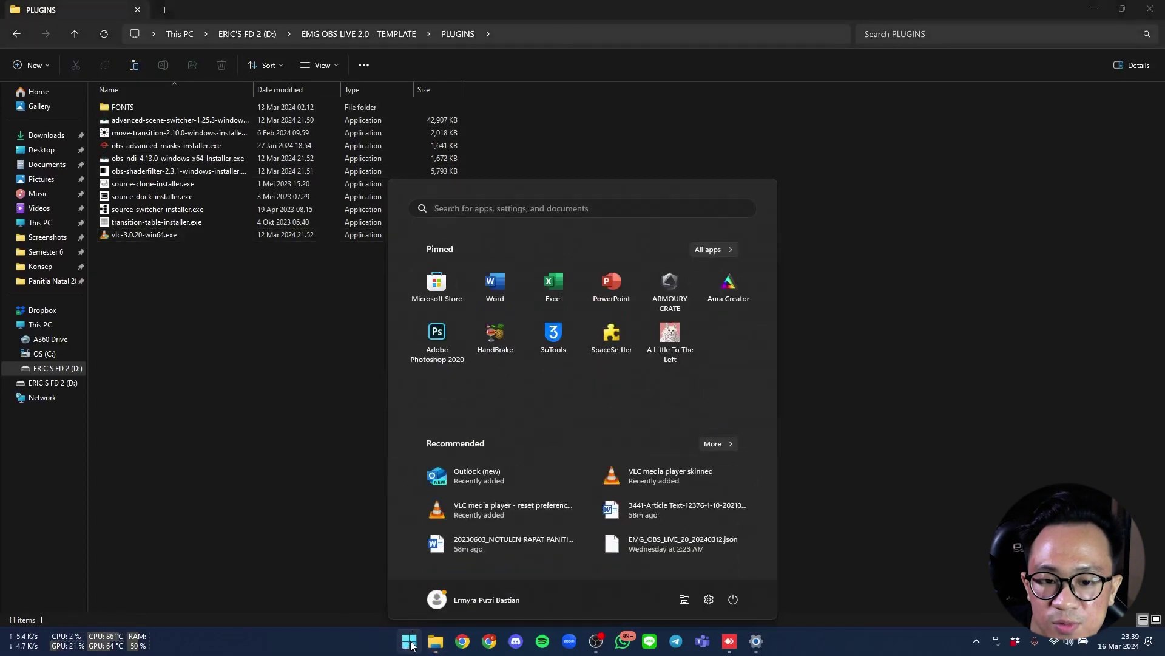
{"action": "type", "text": "obs"}
{"action": "key", "text": "Return"}
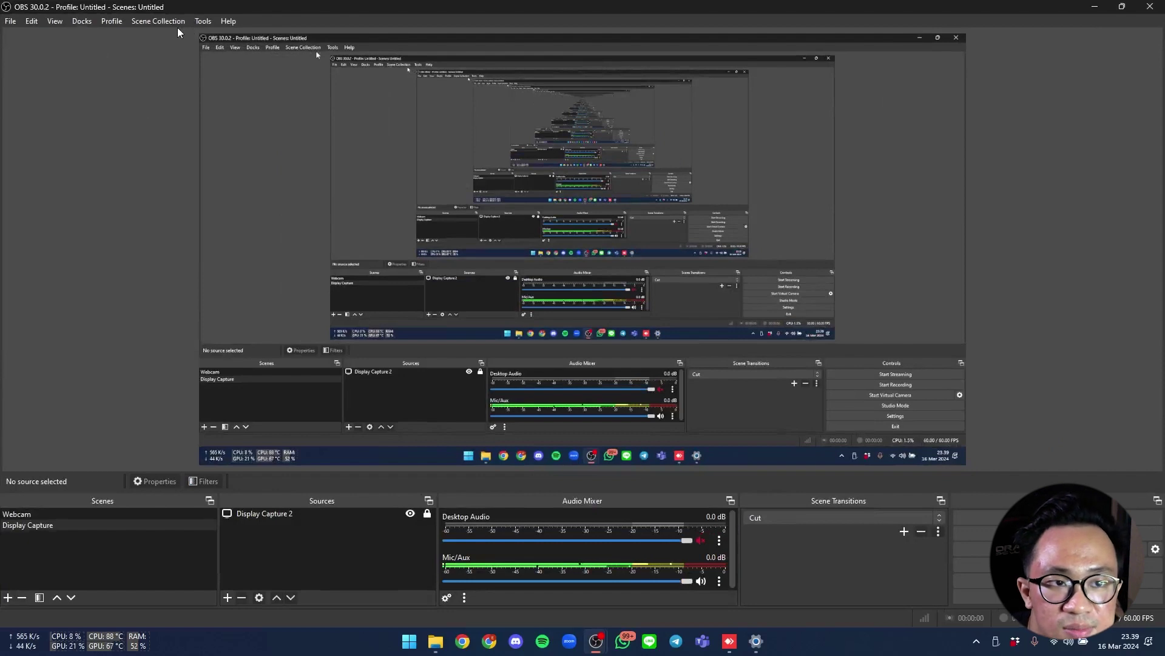
Import the scene collection file EMG OBS LIVE 2.0 20240312.json from the EMG OBS LIVE 2.0 - TEMPLATE folder on the D: drive.
{"action": "left_click", "coordinate": [159, 21]}
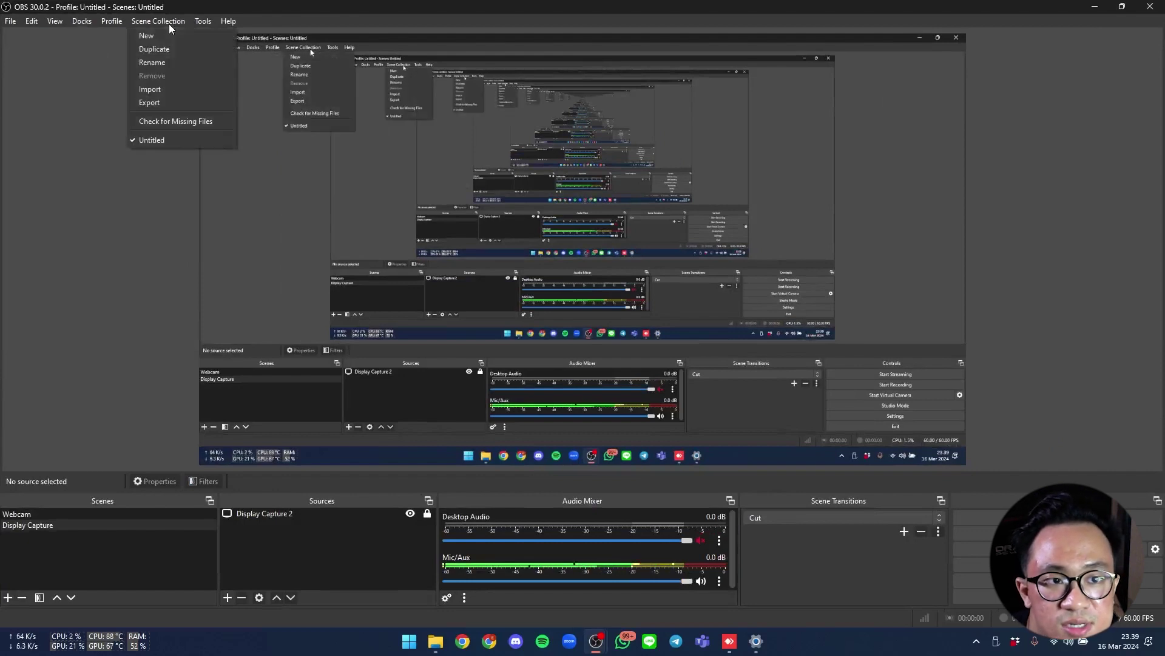
{"action": "left_click", "coordinate": [183, 90]}
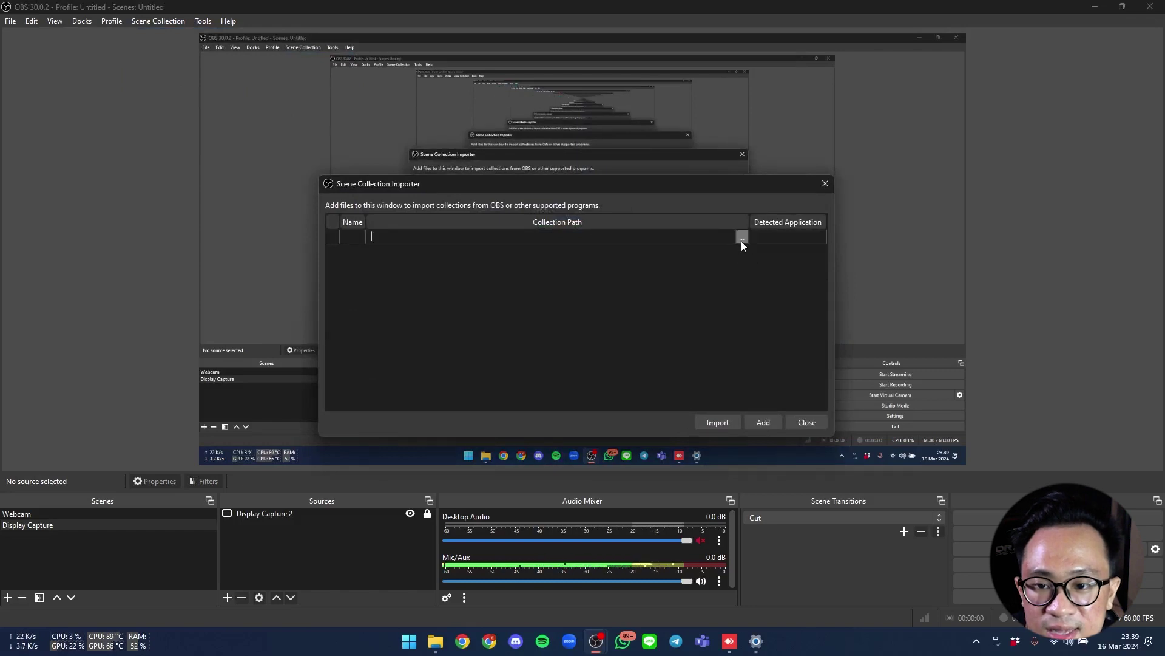
{"action": "left_click", "coordinate": [741, 238]}
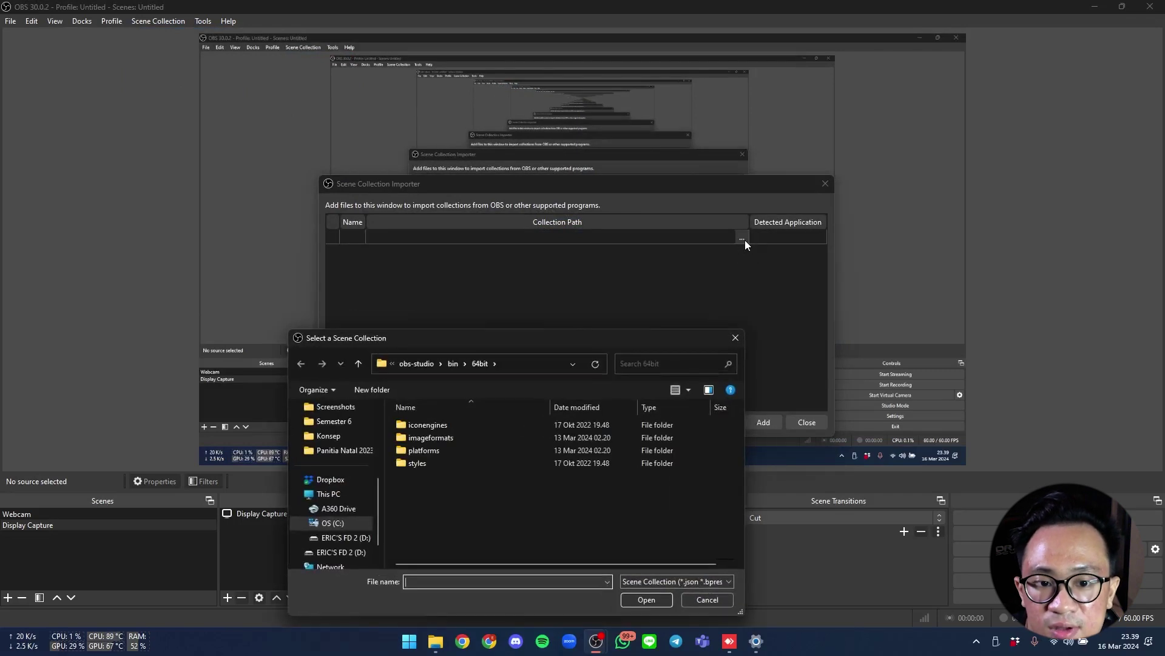
{"action": "left_click_drag", "start_coordinate": [462, 338], "coordinate": [485, 234]}
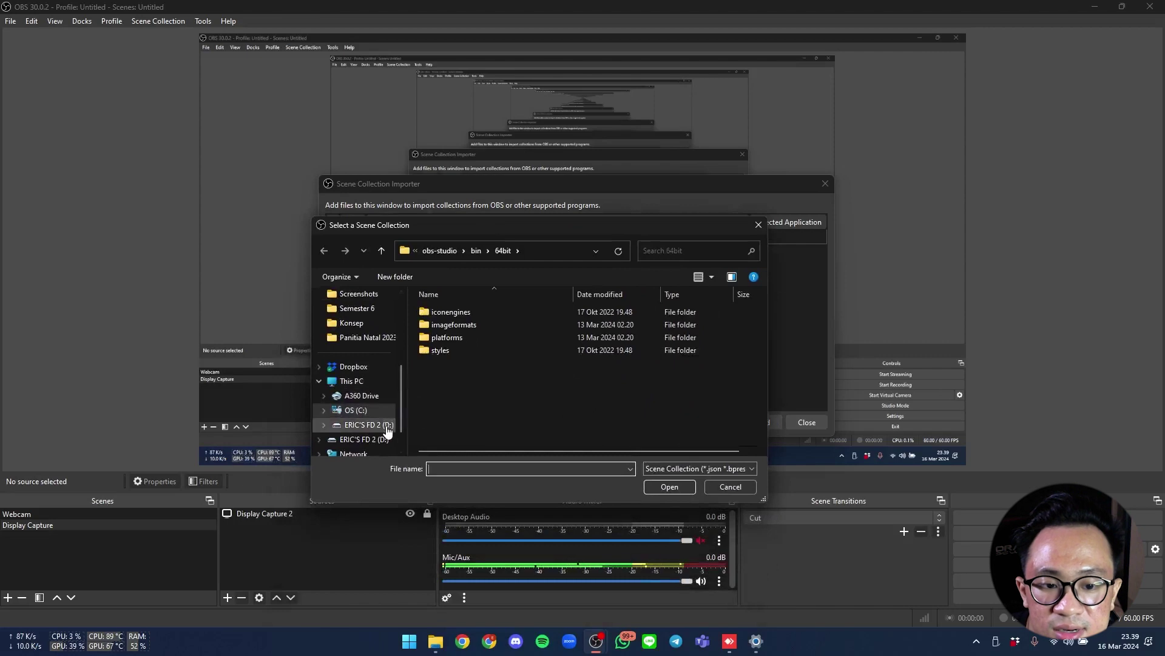
{"action": "left_click", "coordinate": [369, 425]}
{"action": "double_click", "coordinate": [478, 337]}
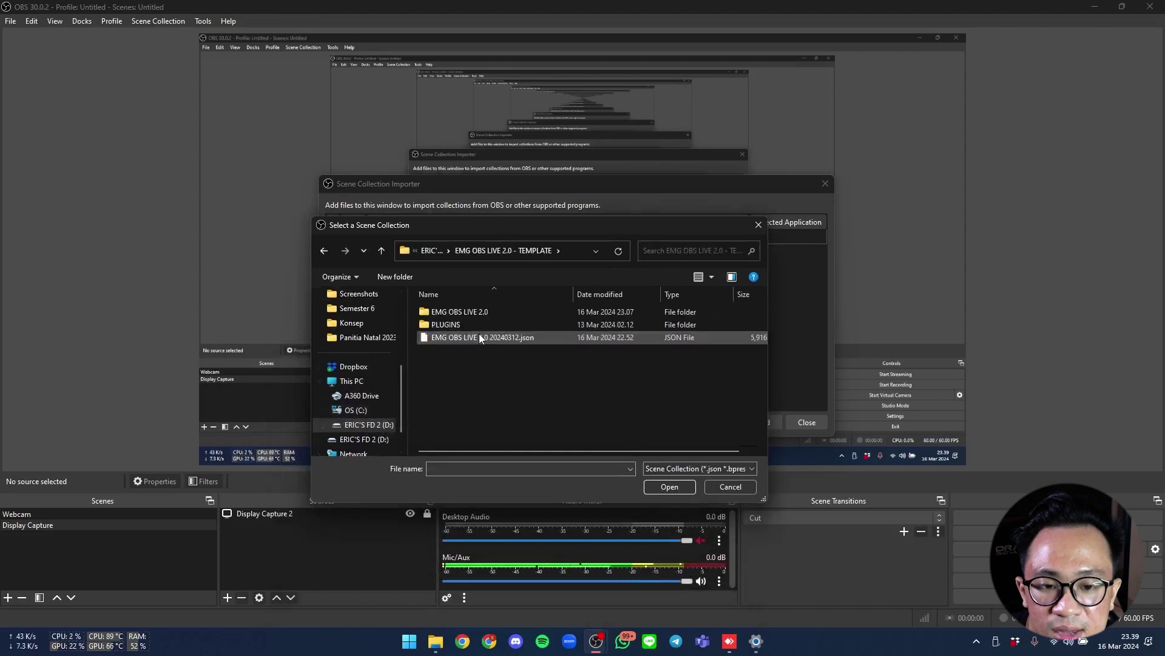
{"action": "double_click", "coordinate": [556, 340]}
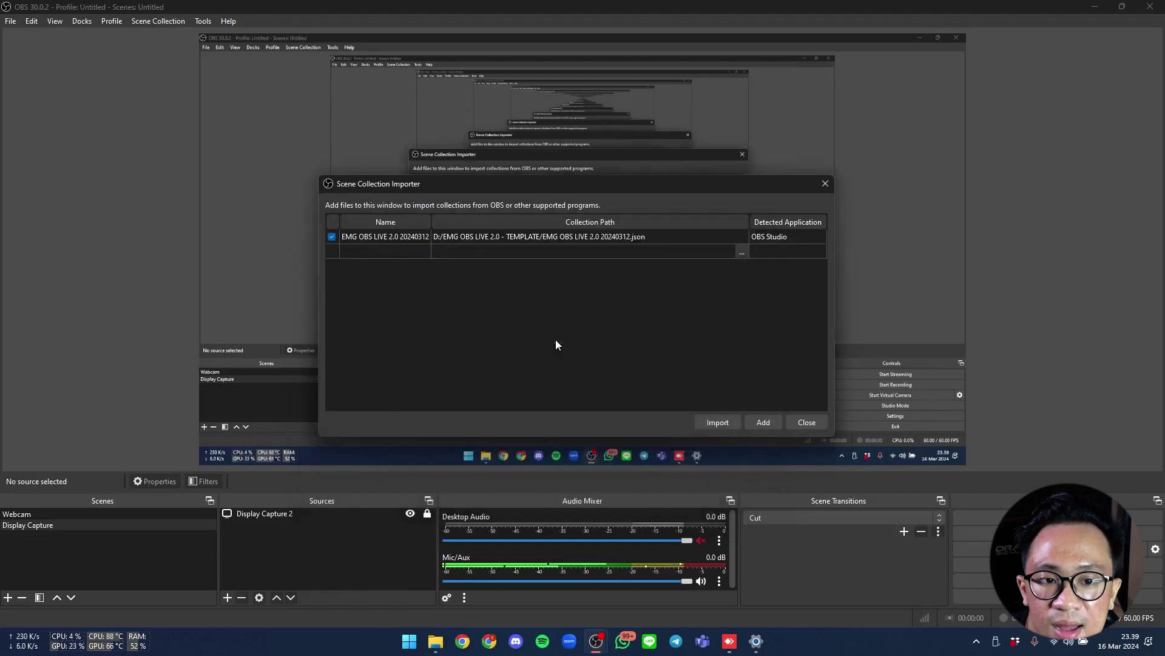
{"action": "left_click", "coordinate": [717, 422]}
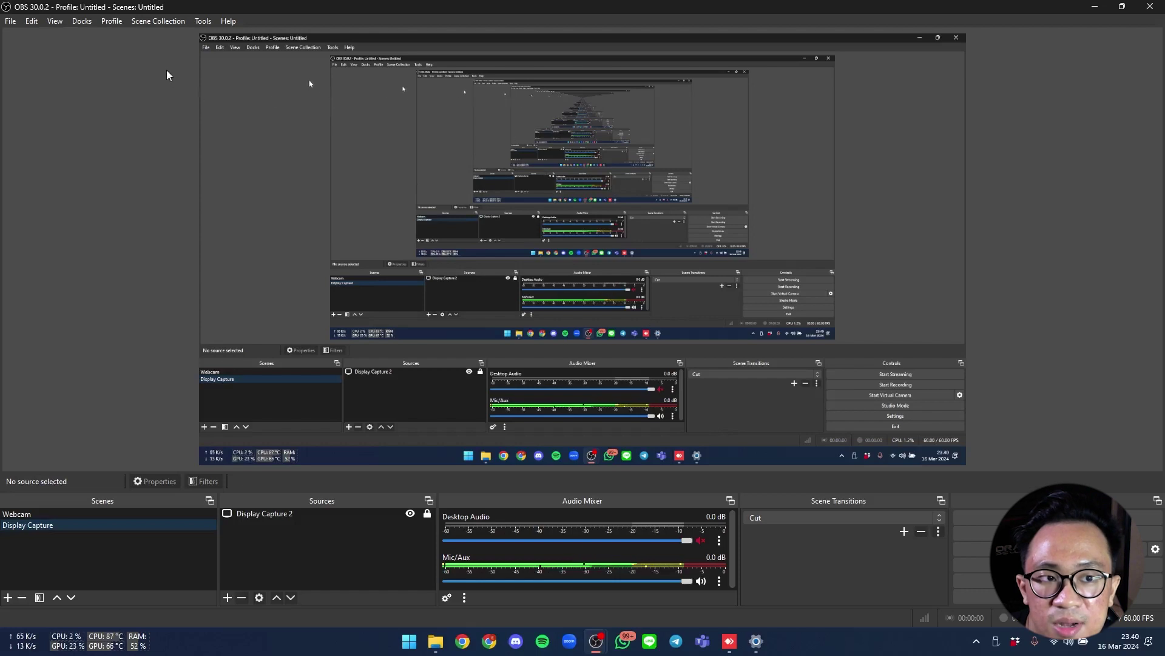
Switch to the EMG OBS LIVE 2.0 20240312 scene collection and dismiss the missing files list without replacing anything.
{"action": "left_click", "coordinate": [152, 23]}
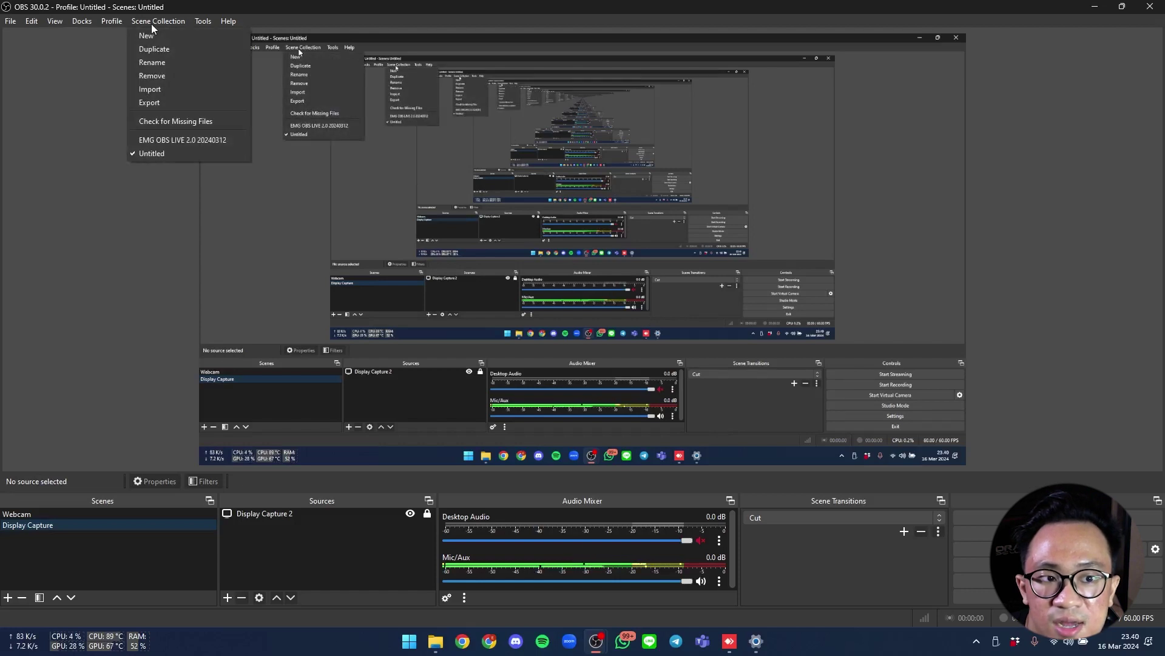
{"action": "left_click", "coordinate": [181, 141]}
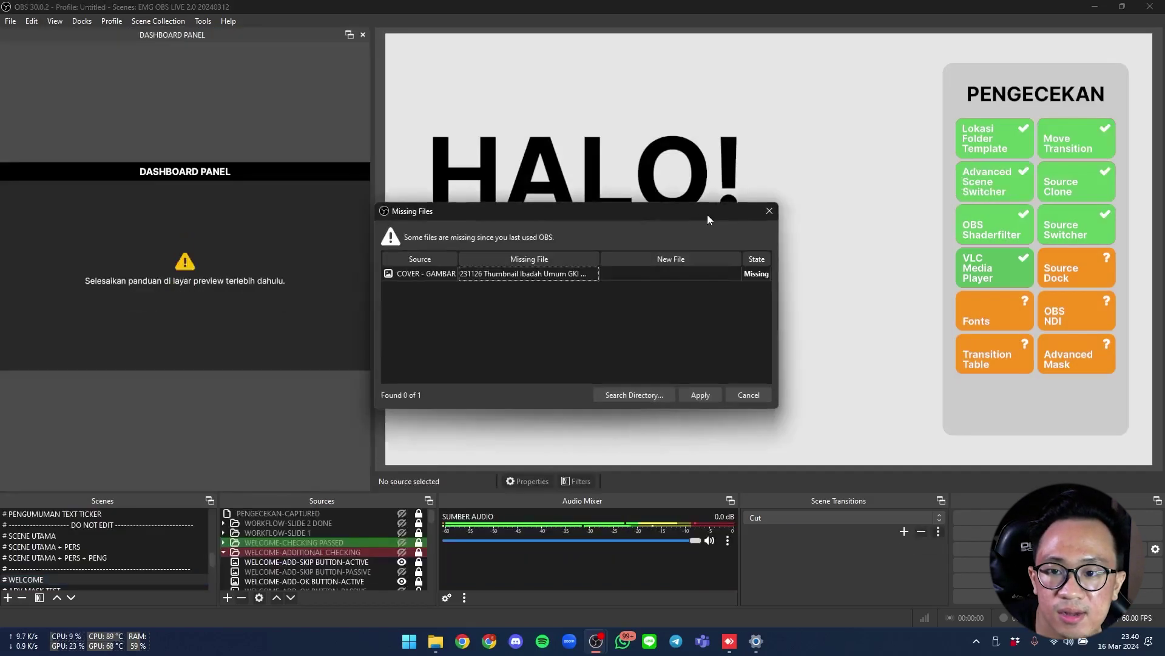
{"action": "left_click", "coordinate": [769, 210]}
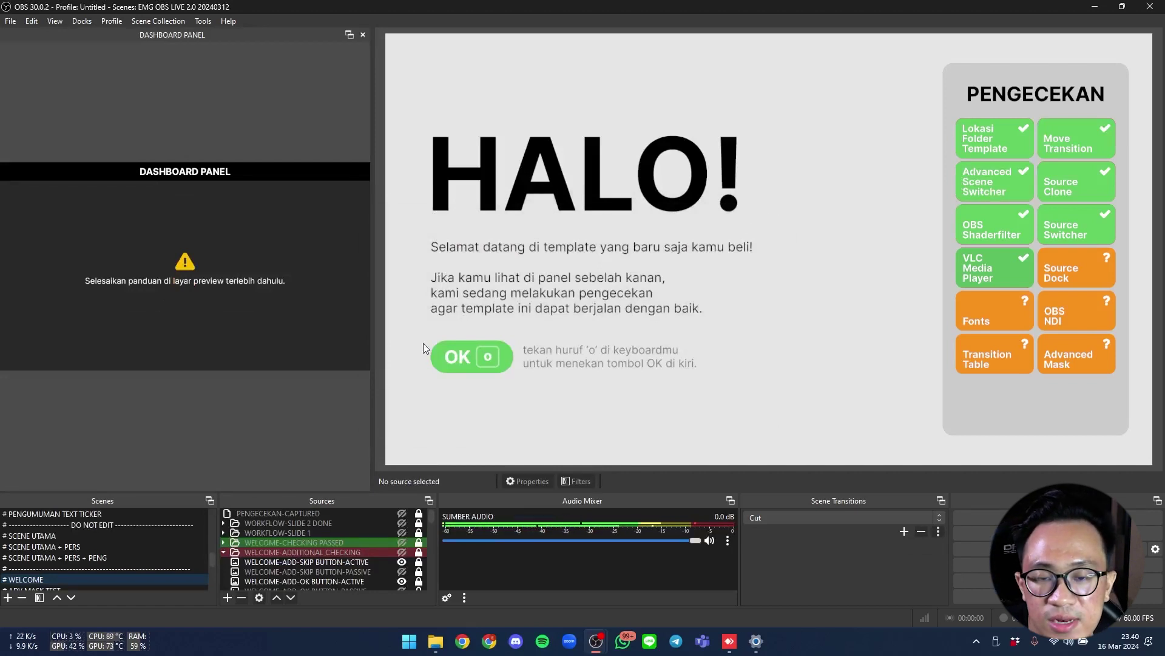
Close the DASHBOARD PANEL dock and widen the Sources dock slightly.
{"action": "left_click", "coordinate": [363, 35]}
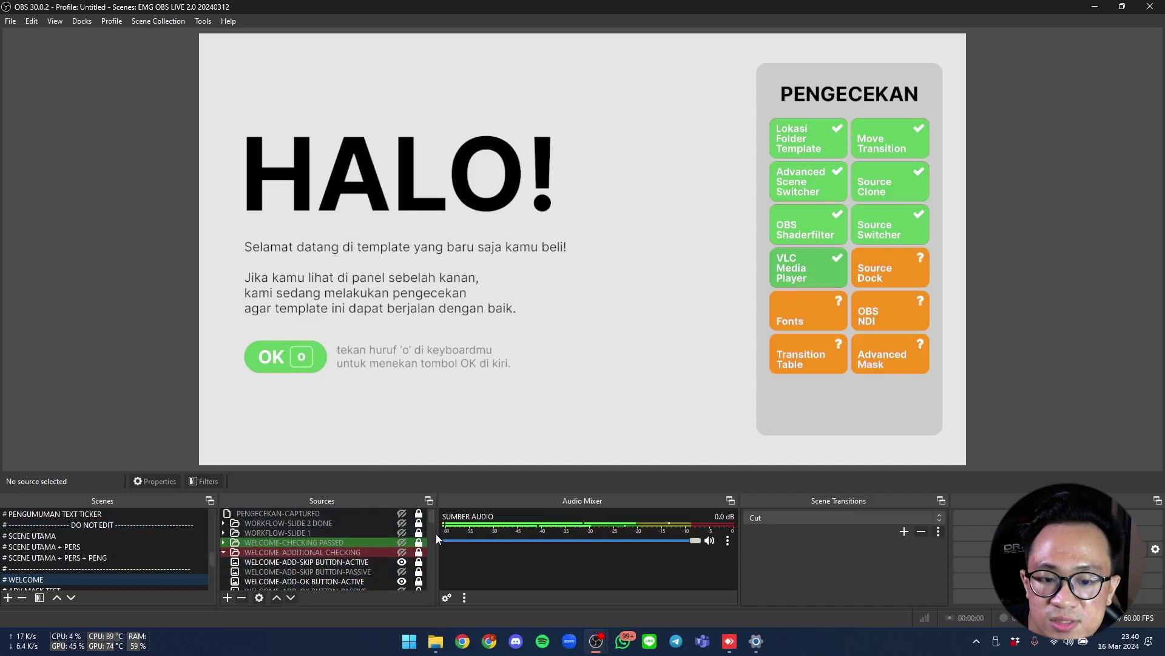
{"action": "left_click_drag", "start_coordinate": [436, 533], "coordinate": [463, 534]}
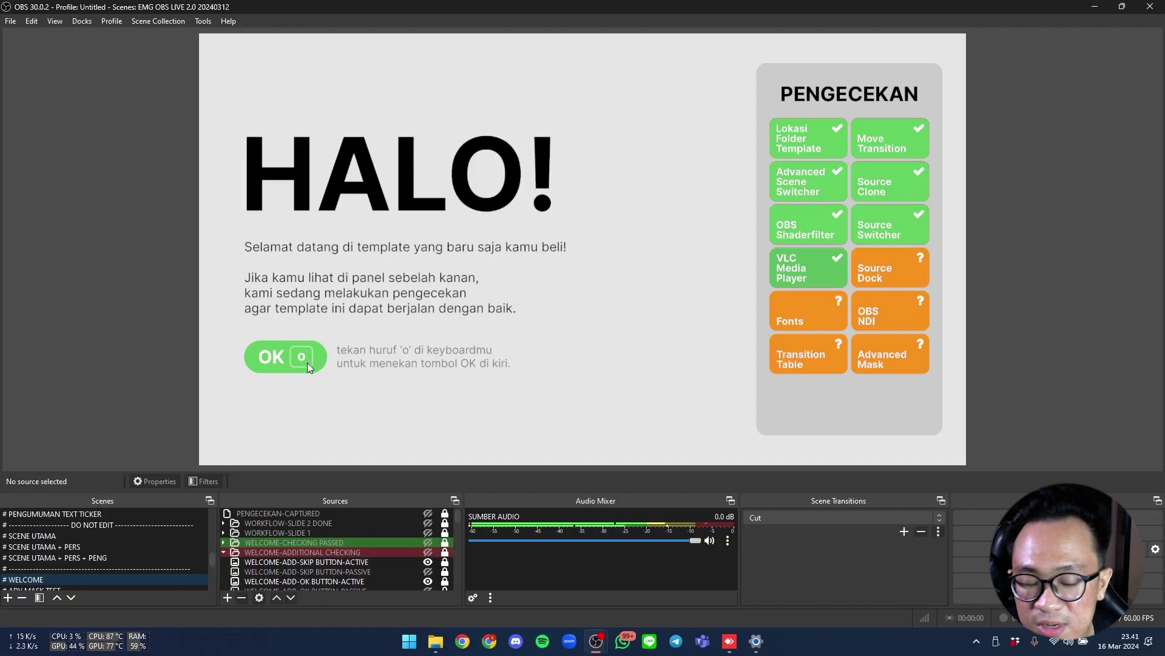
Go through the template's welcome pages, repeating the first one once, and continue to the Source Dock check.
{"action": "key", "text": "o"}
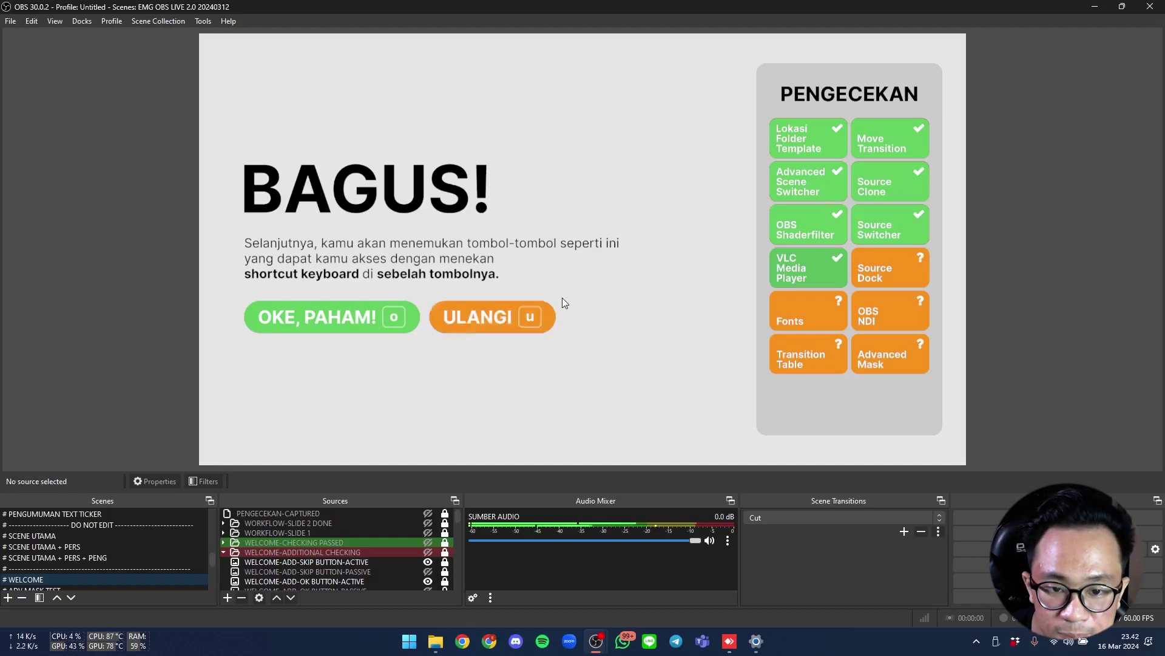
{"action": "key", "text": "u"}
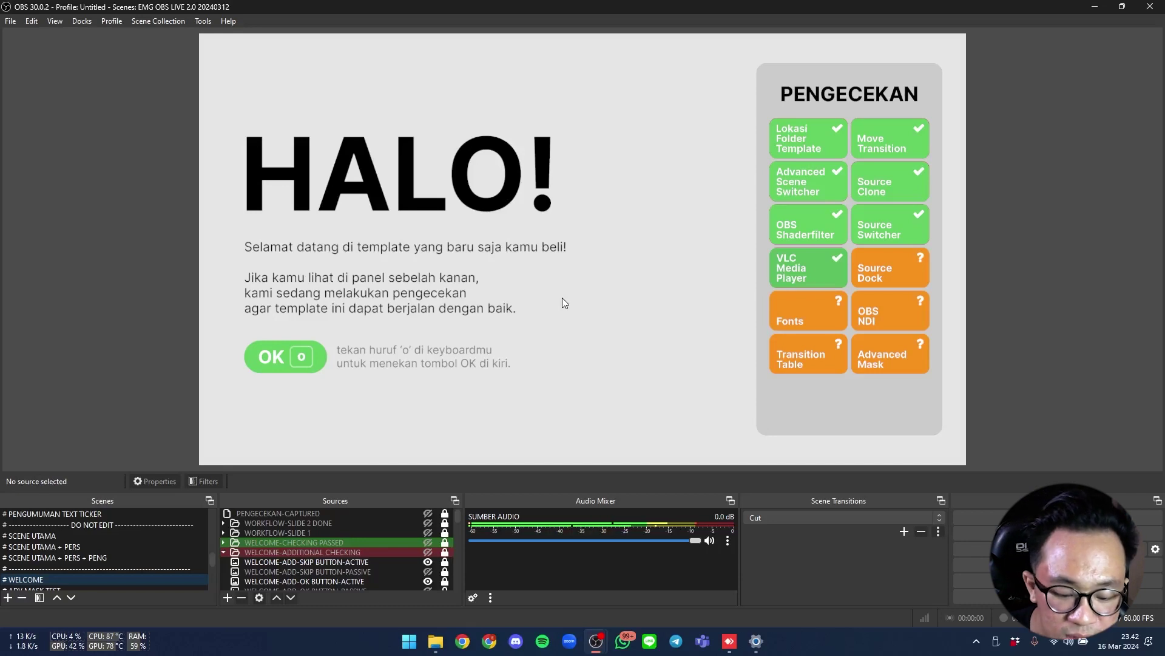
{"action": "key", "text": "o"}
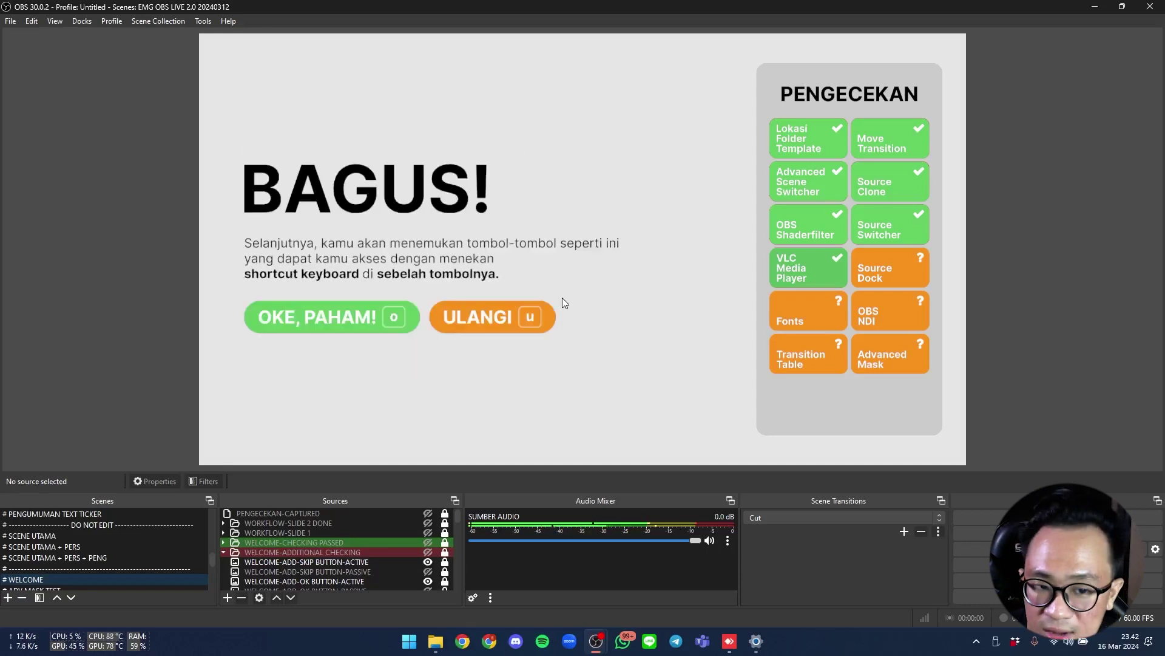
{"action": "key", "text": "o"}
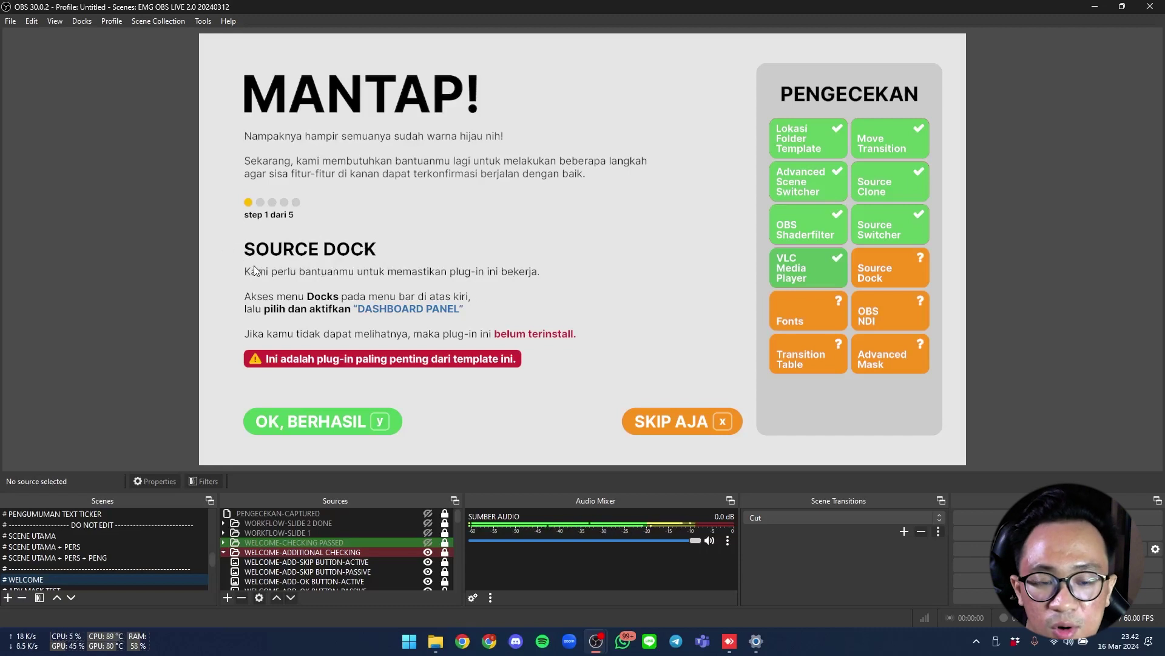
Enable the DASHBOARD PANEL dock as the guide instructs and mark the Source Dock check as successful.
{"action": "left_click_drag", "start_coordinate": [253, 265], "coordinate": [572, 352]}
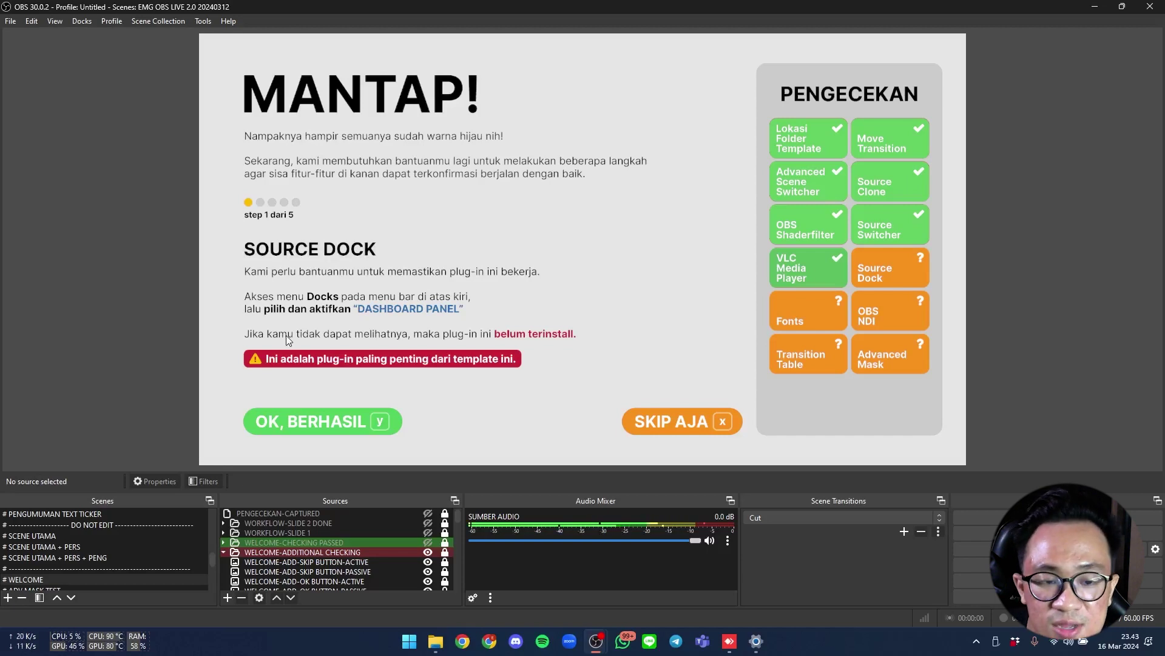
{"action": "left_click_drag", "start_coordinate": [238, 292], "coordinate": [480, 295]}
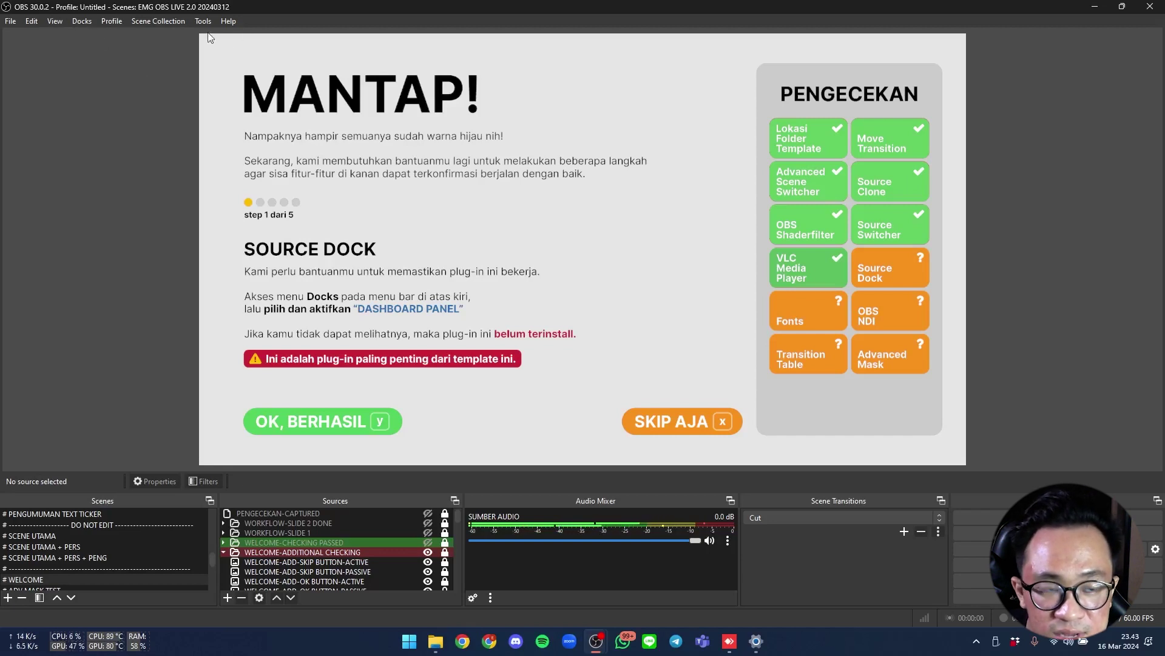
{"action": "left_click", "coordinate": [83, 21]}
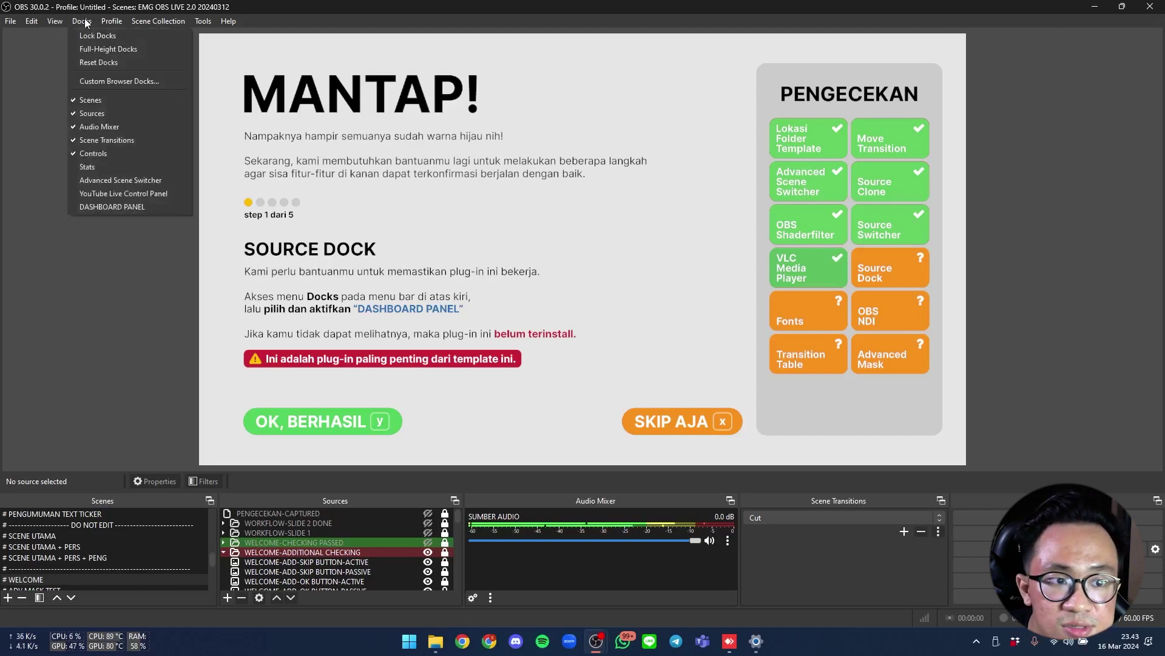
{"action": "left_click", "coordinate": [163, 209]}
{"action": "left_click", "coordinate": [163, 208]}
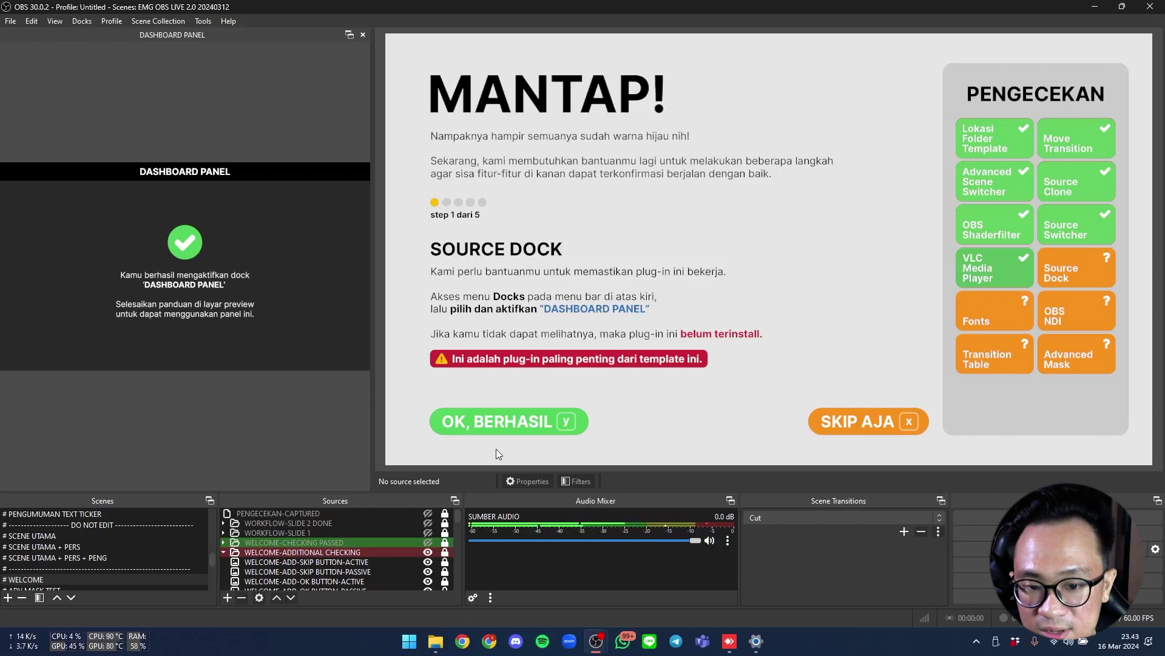
{"action": "key", "text": "y"}
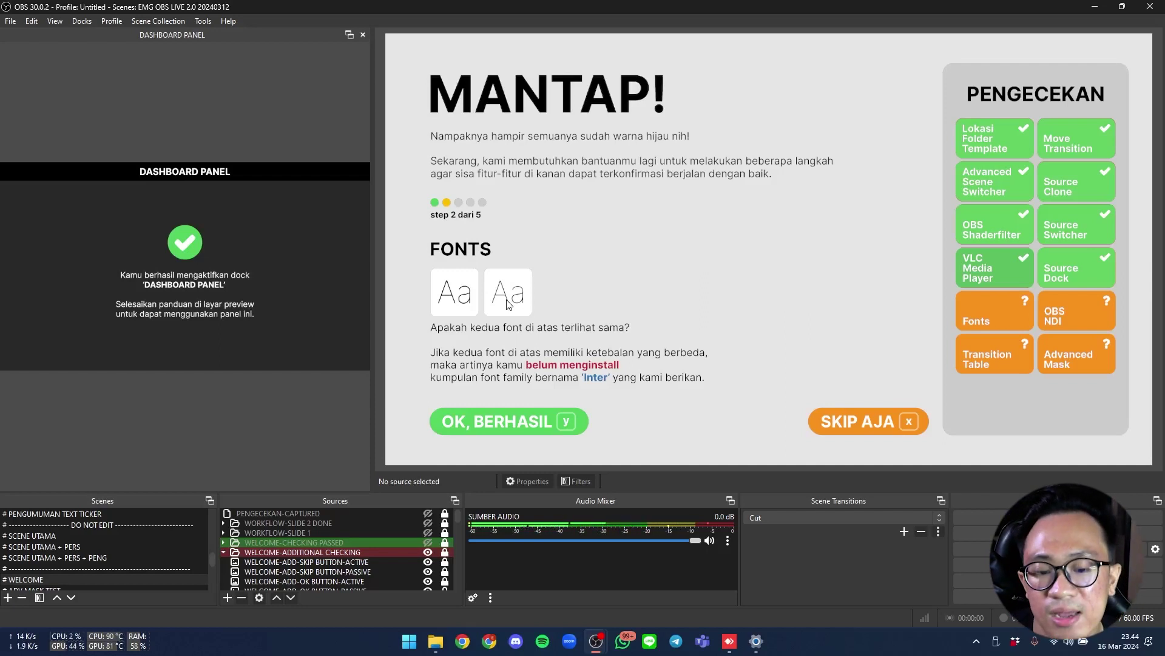
Review the template's PLUGINS and FONTS folders, return to OBS Studio, and mark the Fonts check as successful.
{"action": "left_click", "coordinate": [440, 646]}
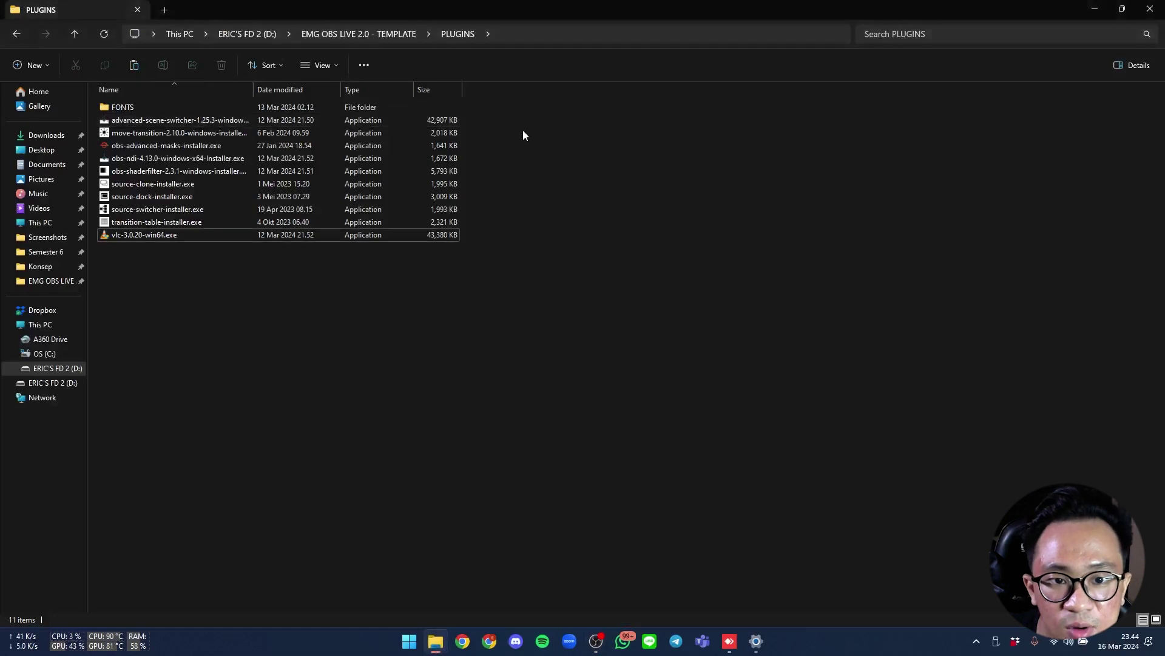
{"action": "left_click_drag", "start_coordinate": [521, 125], "coordinate": [303, 235]}
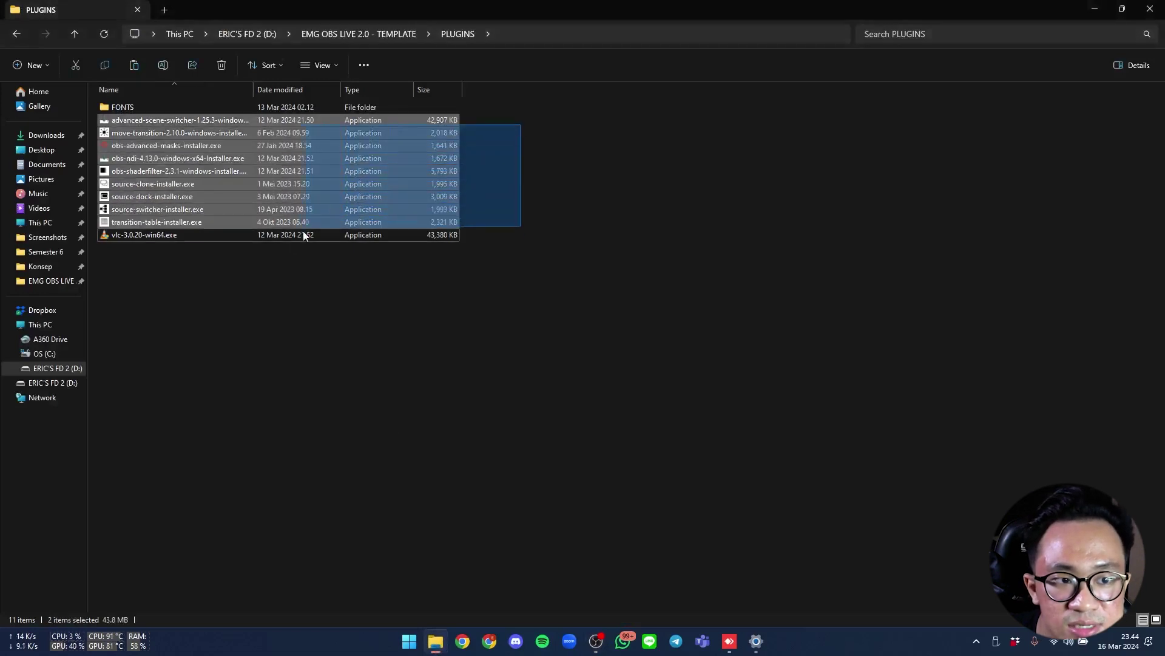
{"action": "double_click", "coordinate": [139, 110]}
{"action": "left_click_drag", "start_coordinate": [417, 320], "coordinate": [255, 117]}
{"action": "left_click", "coordinate": [74, 33]}
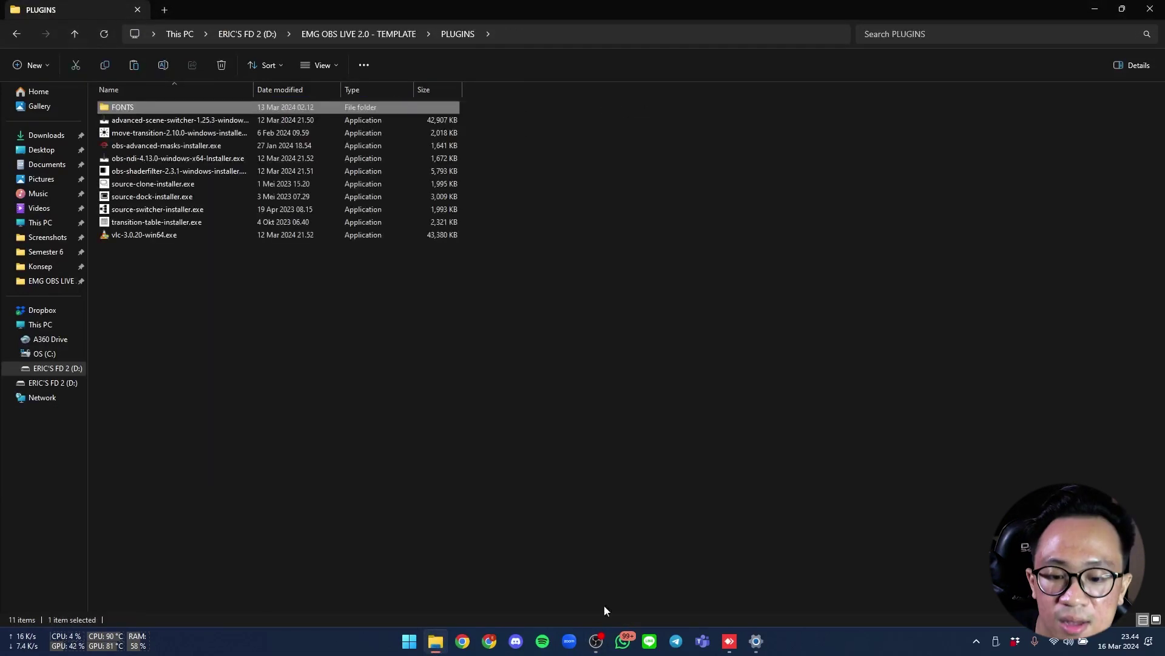
{"action": "mouse_move", "coordinate": [594, 644]}
{"action": "left_click", "coordinate": [656, 596]}
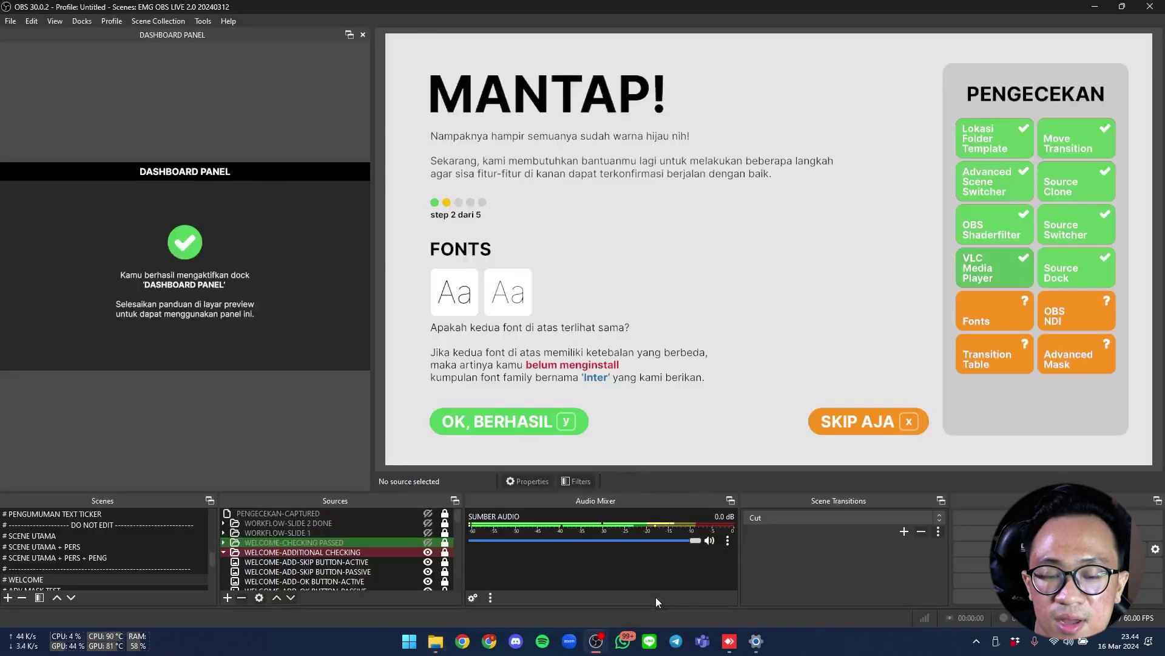
{"action": "key", "text": "y"}
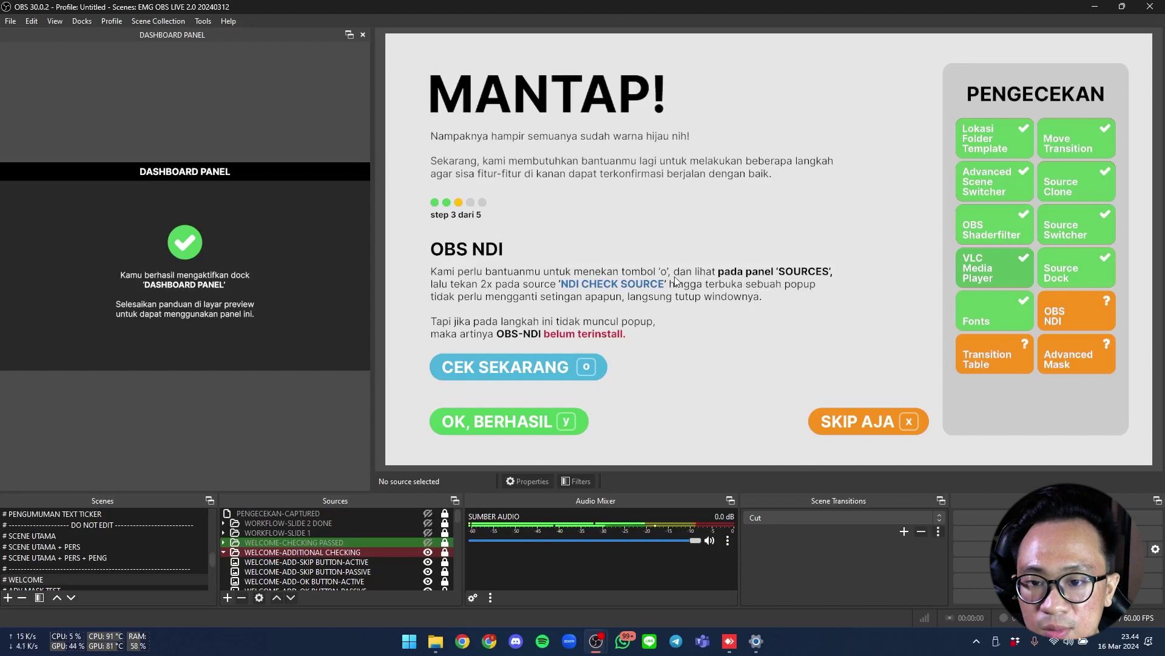
Run the OBS NDI check by opening and closing the NDI CHECK SOURCE properties unchanged, and mark it as successful.
{"action": "key", "text": "o"}
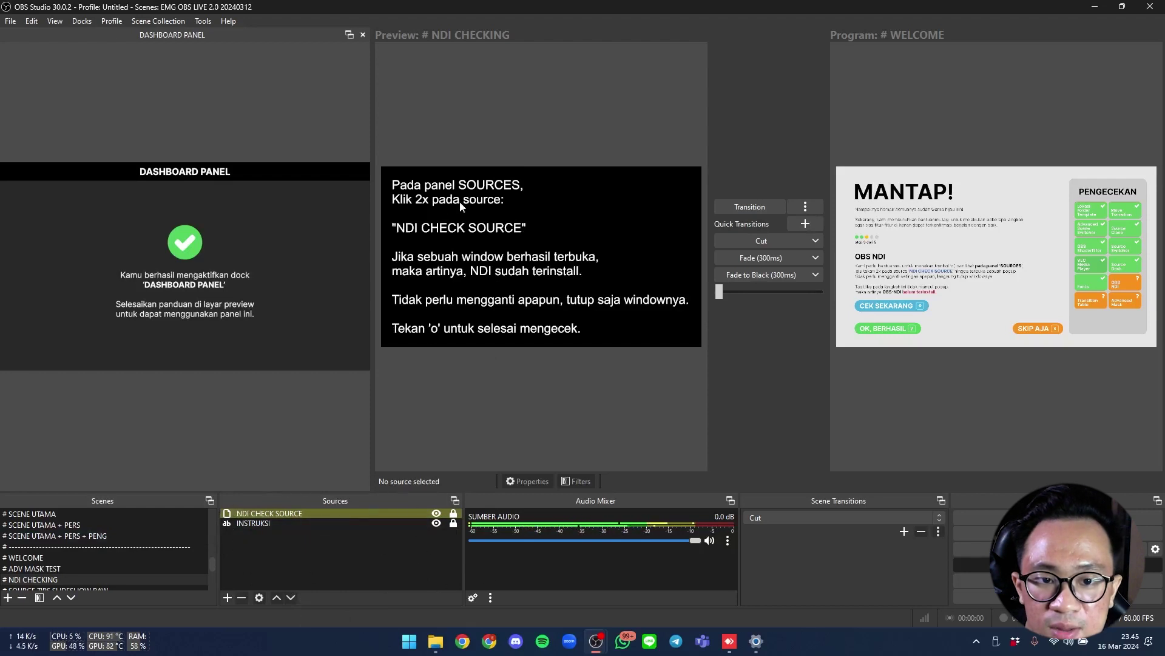
{"action": "double_click", "coordinate": [320, 514]}
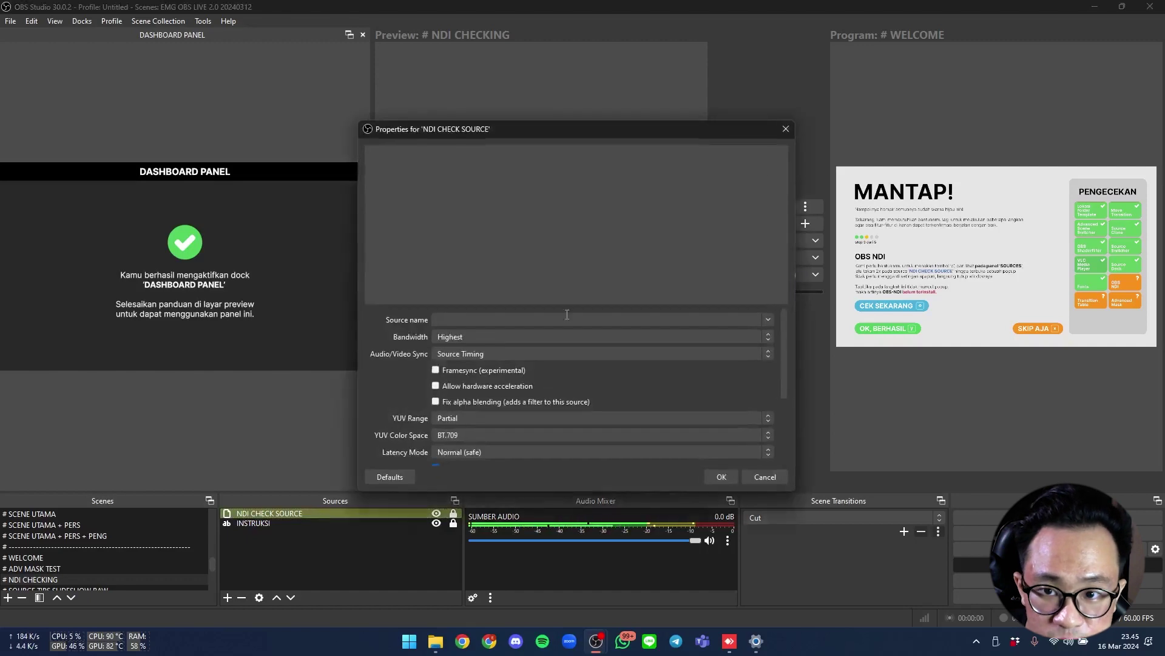
{"action": "left_click", "coordinate": [784, 130]}
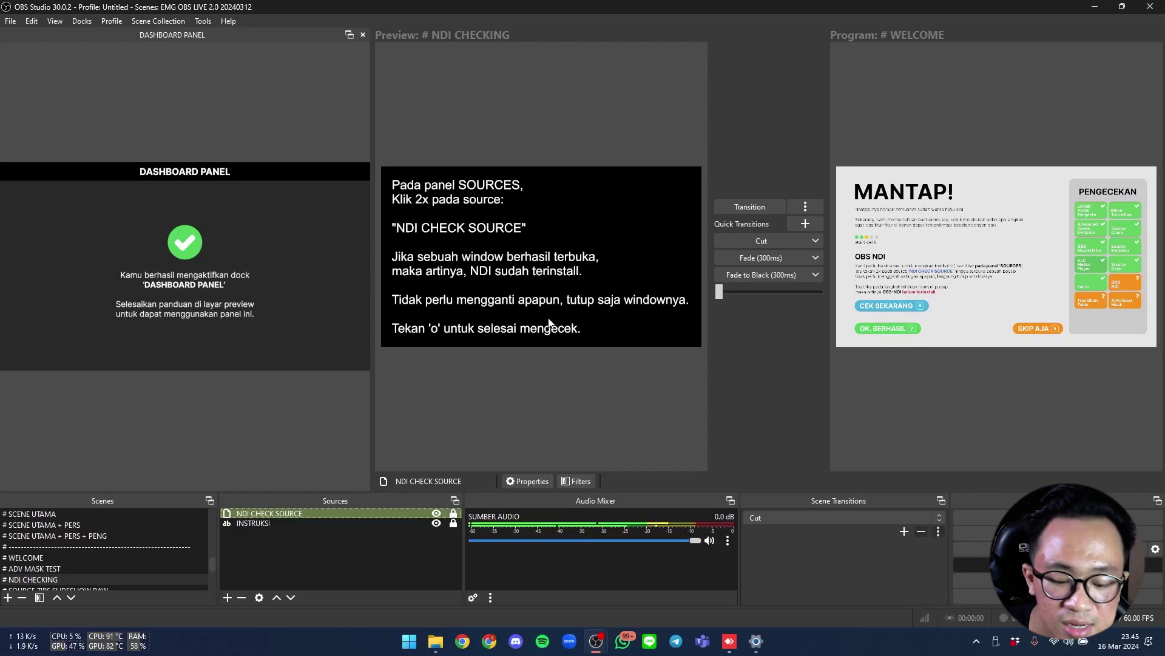
{"action": "key", "text": "o"}
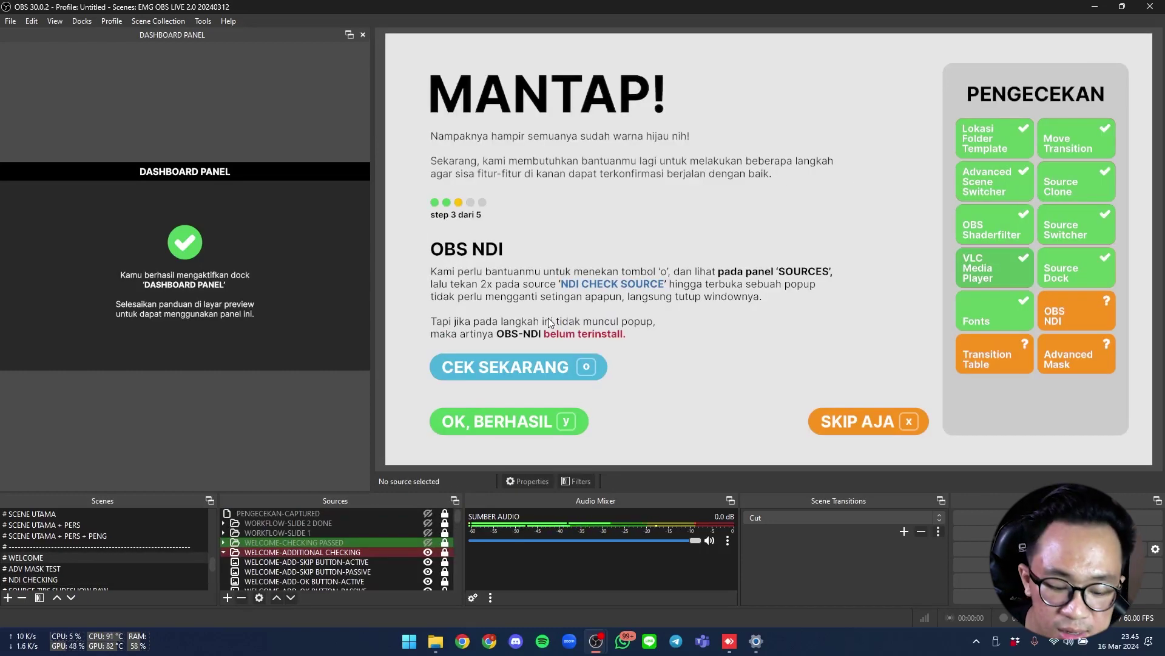
{"action": "key", "text": "y"}
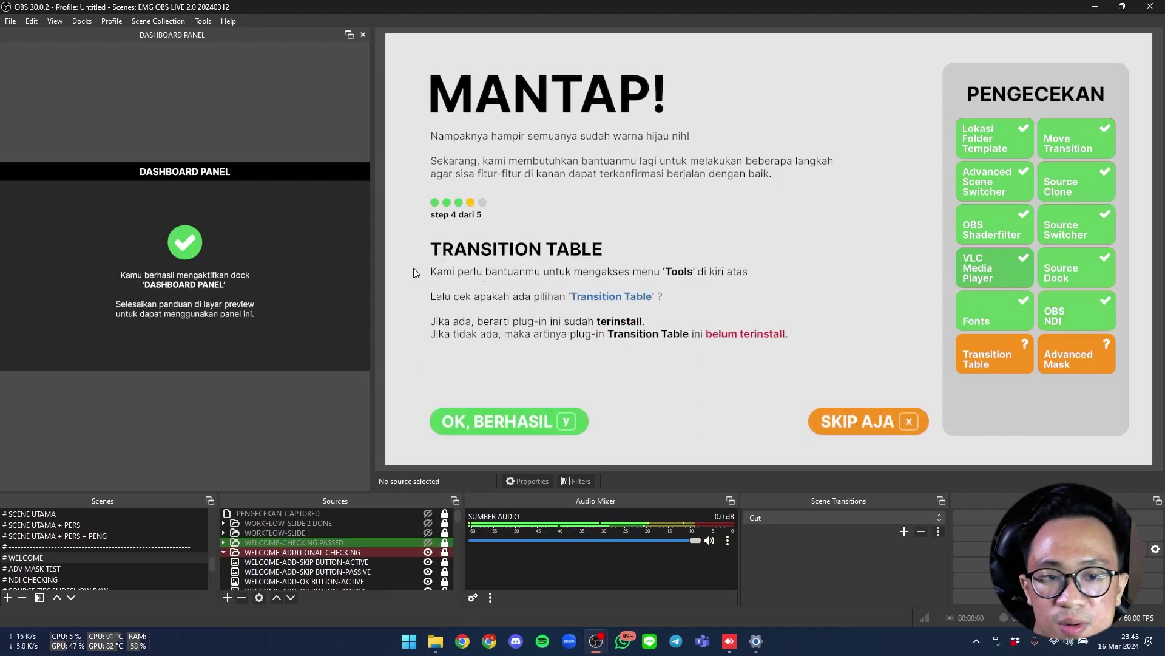
Check that the Transition Table tool is available, and mark the Transition Table and Advanced Mask checks as successful.
{"action": "left_click", "coordinate": [209, 23]}
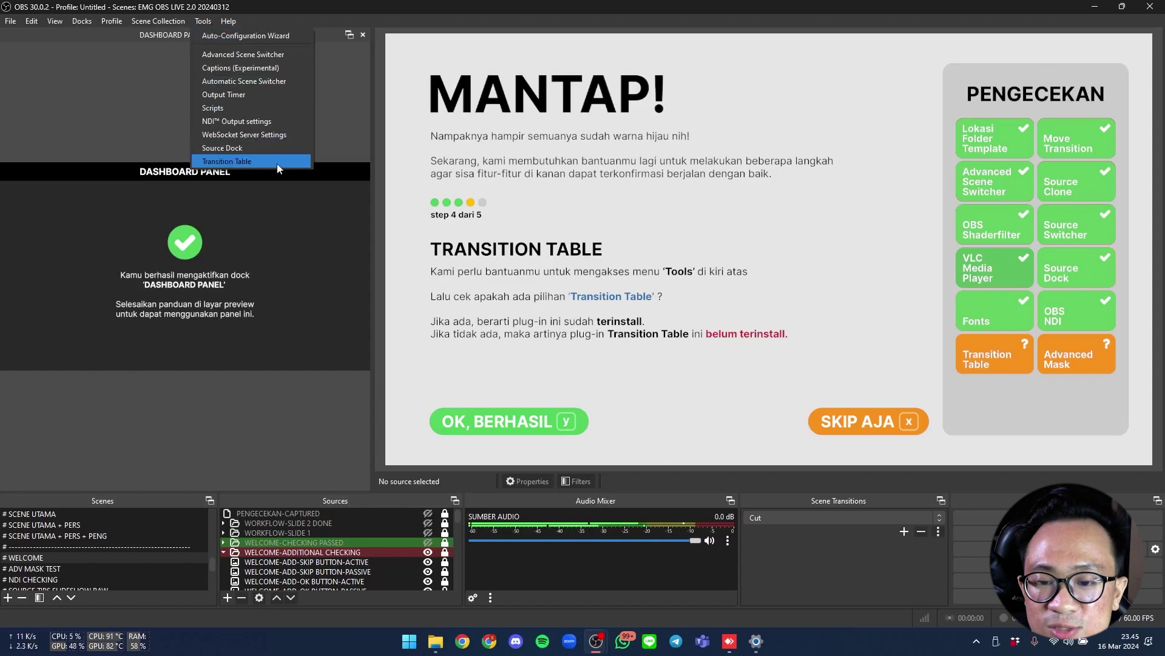
{"action": "left_click", "coordinate": [790, 307]}
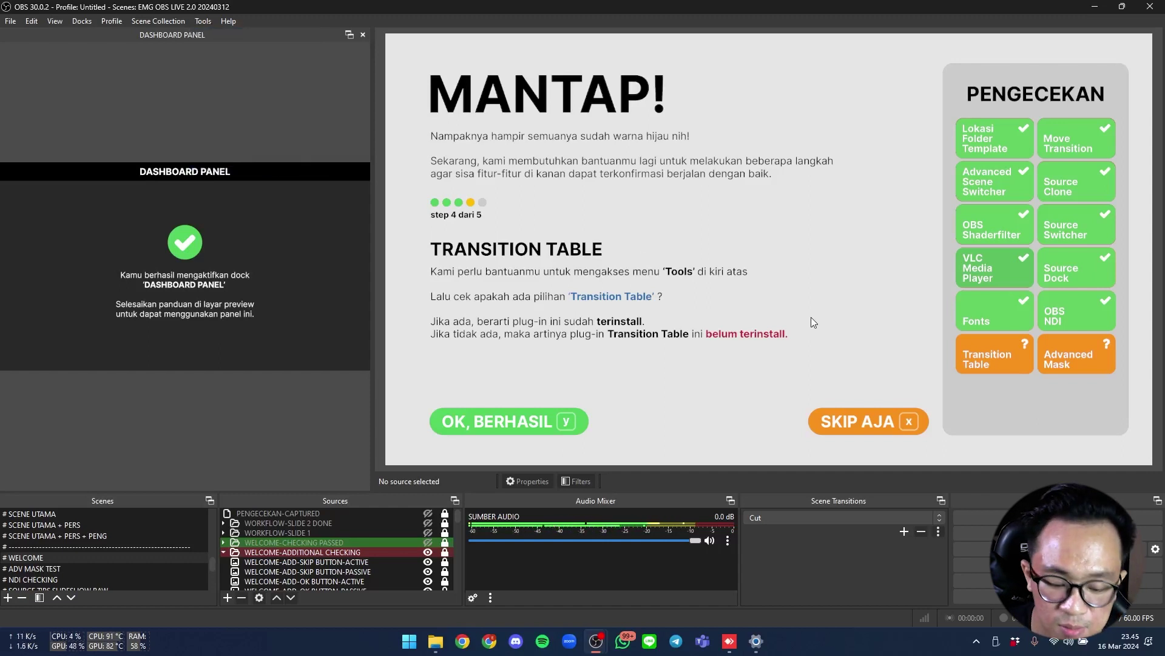
{"action": "key", "text": "y"}
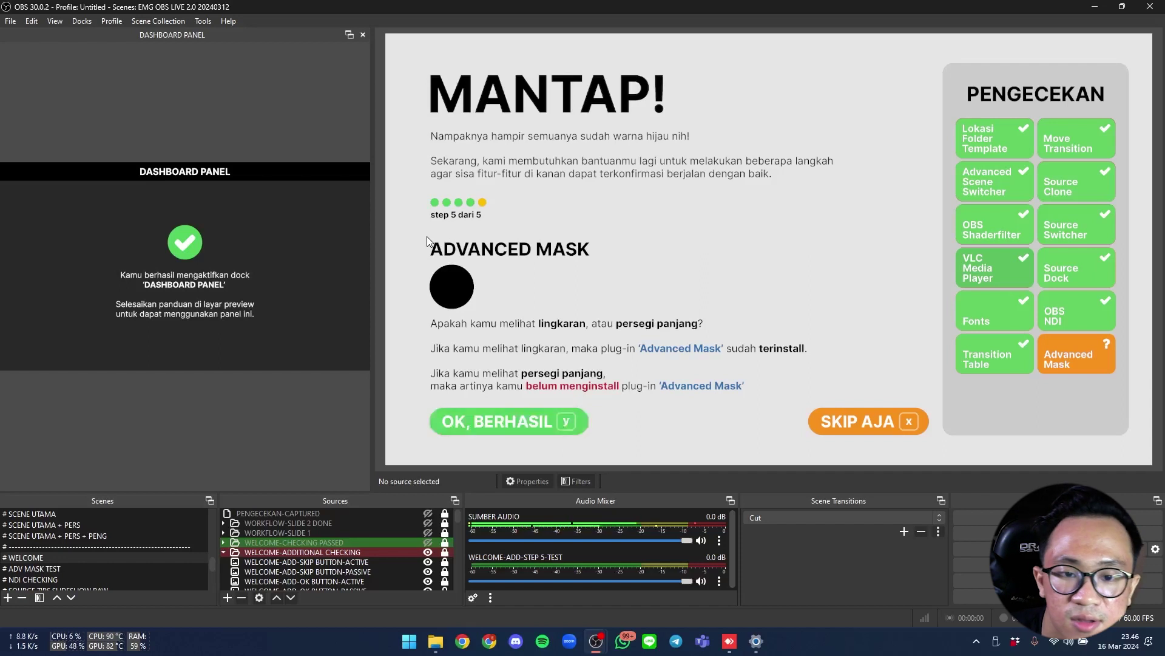
{"action": "key", "text": "y"}
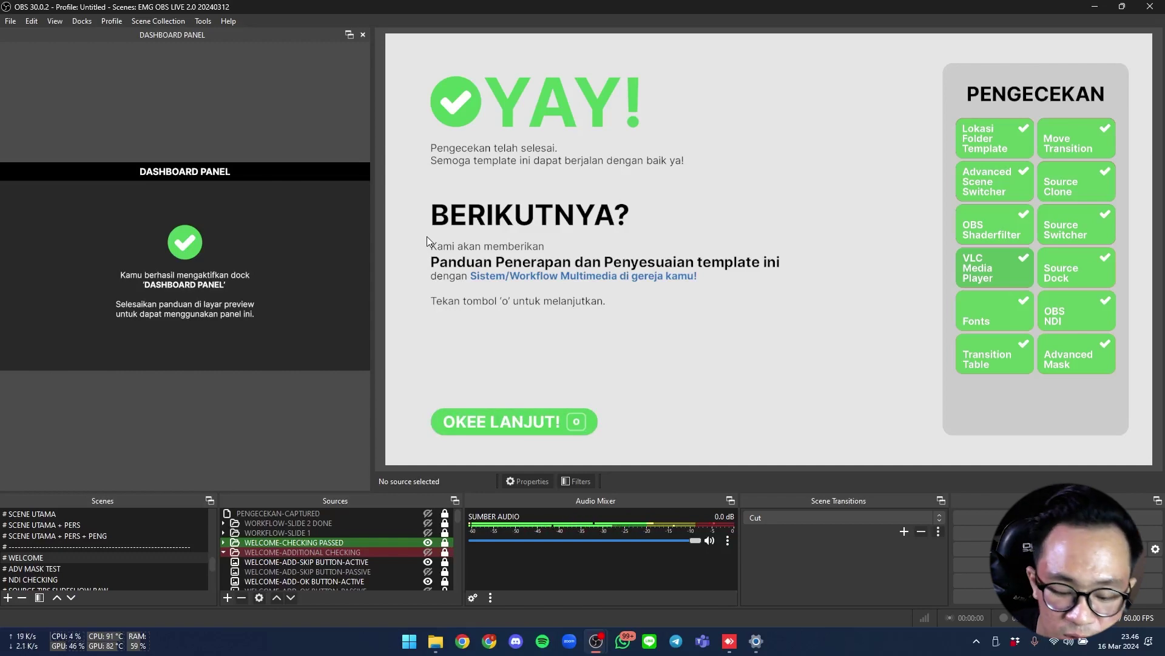
Continue from the completed checks to the guide's multimedia workflow options and compare the options on both pages.
{"action": "key", "text": "o"}
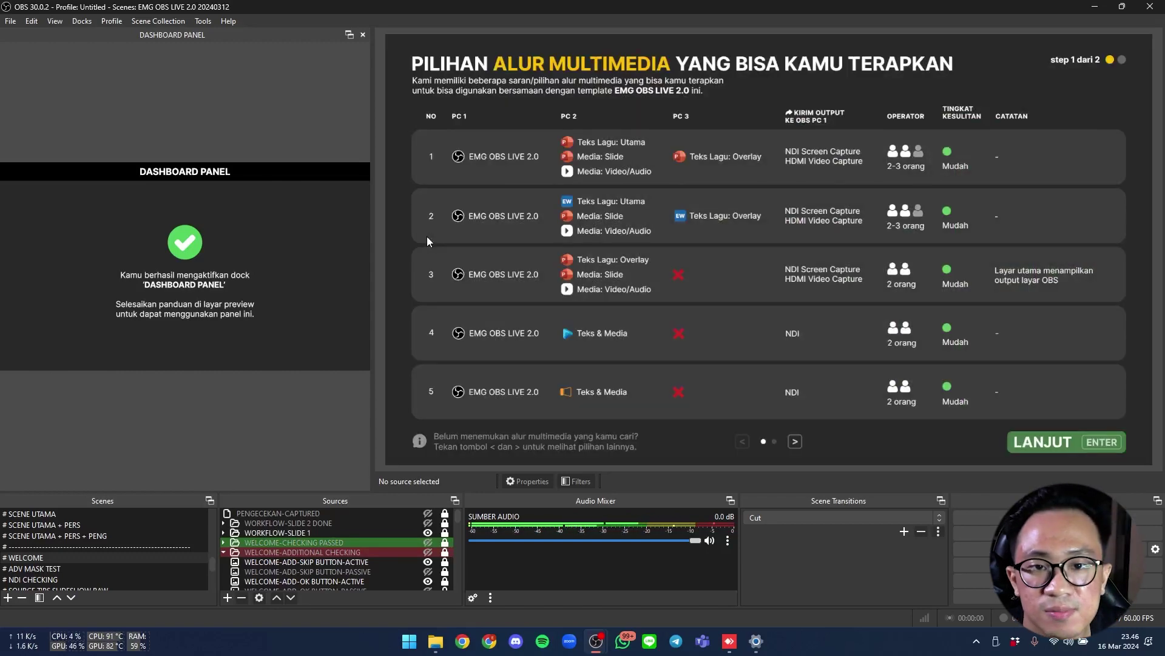
{"action": "key", "text": "Right"}
{"action": "key", "text": "Left"}
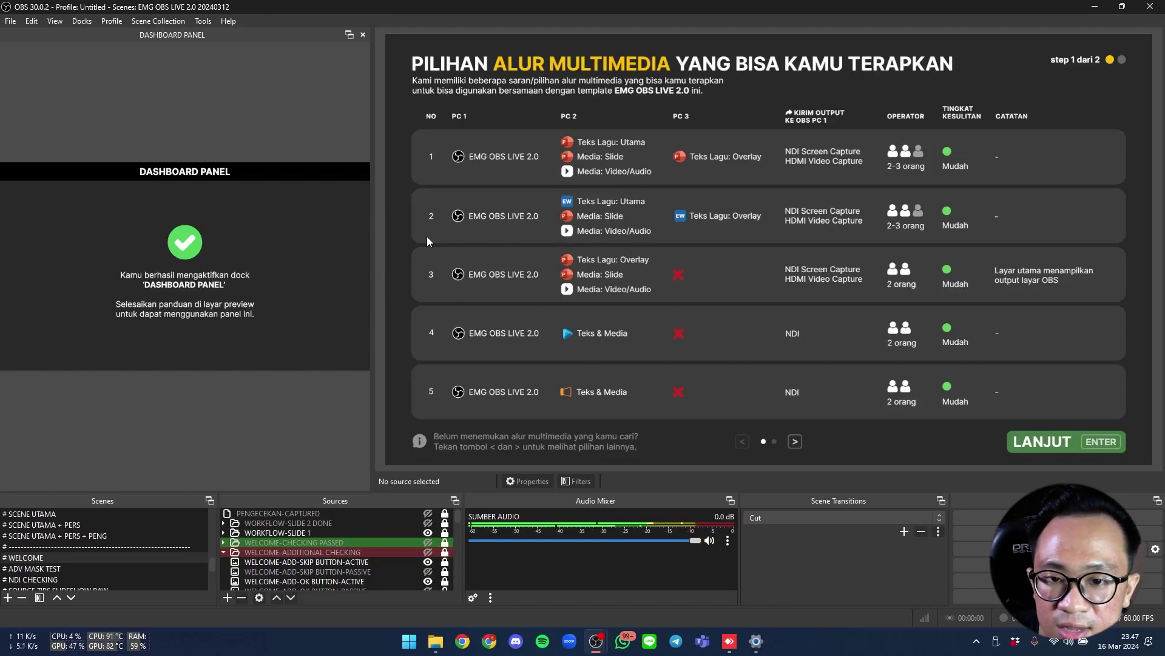
{"action": "key", "text": "Right"}
{"action": "key", "text": "Left"}
{"action": "key", "text": "Right"}
{"action": "key", "text": "Left"}
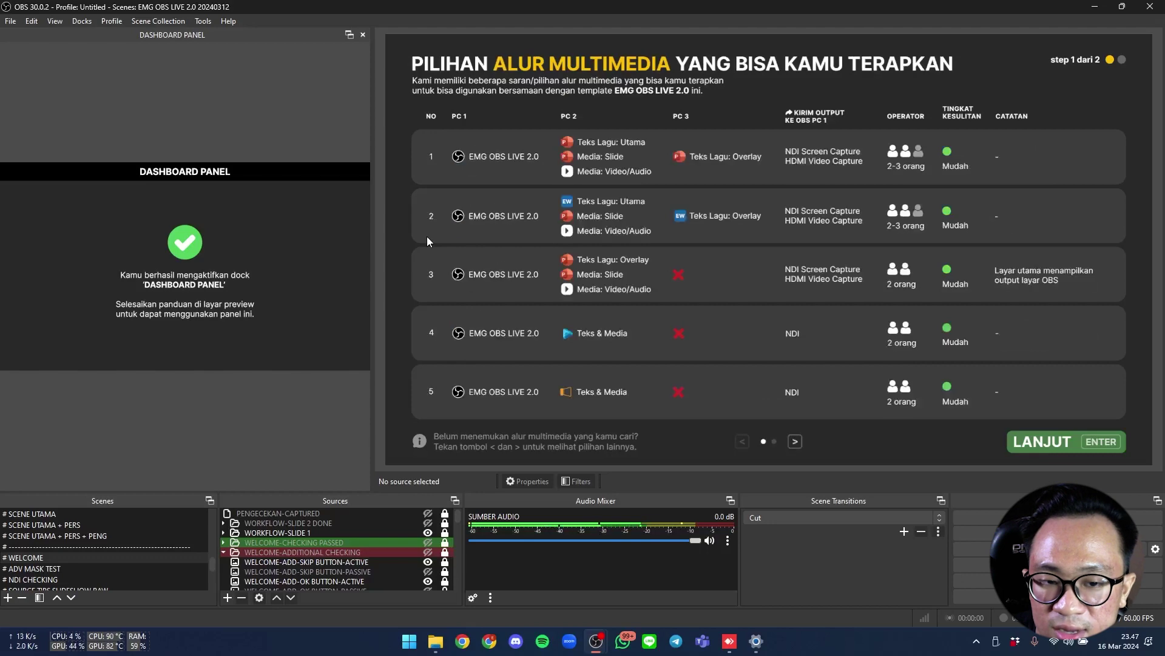
{"action": "key", "text": "Right"}
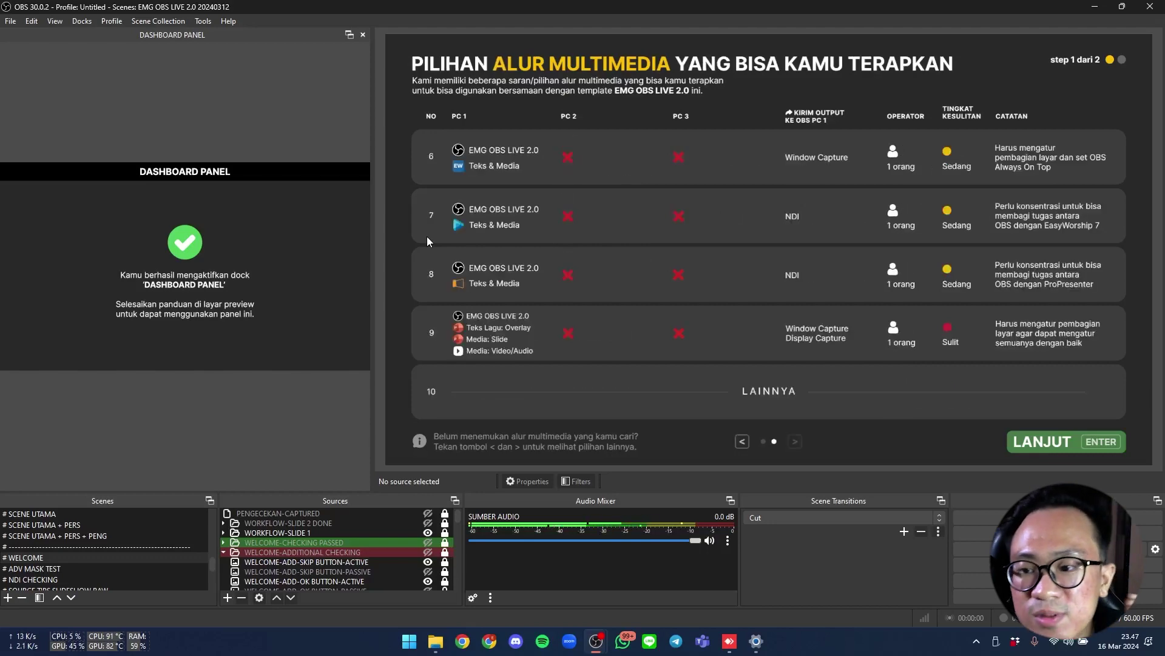
{"action": "key", "text": "Left"}
{"action": "key", "text": "Right"}
{"action": "key", "text": "Left"}
{"action": "key", "text": "Right"}
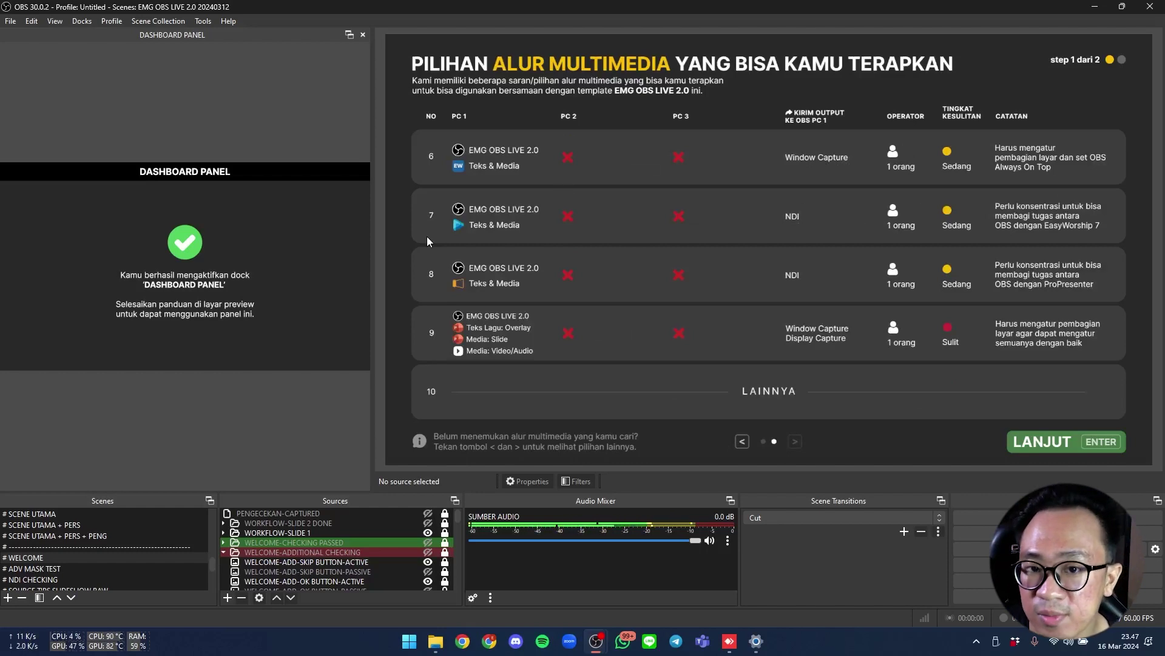
{"action": "key", "text": "Left"}
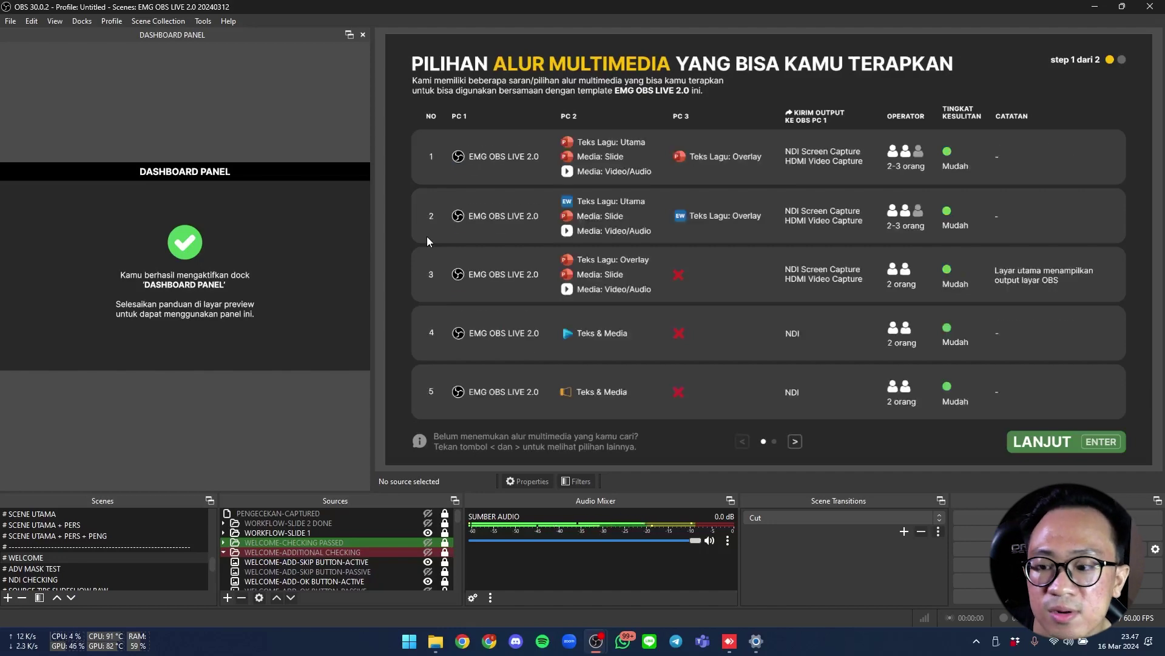
{"action": "key", "text": "Right"}
{"action": "key", "text": "Left"}
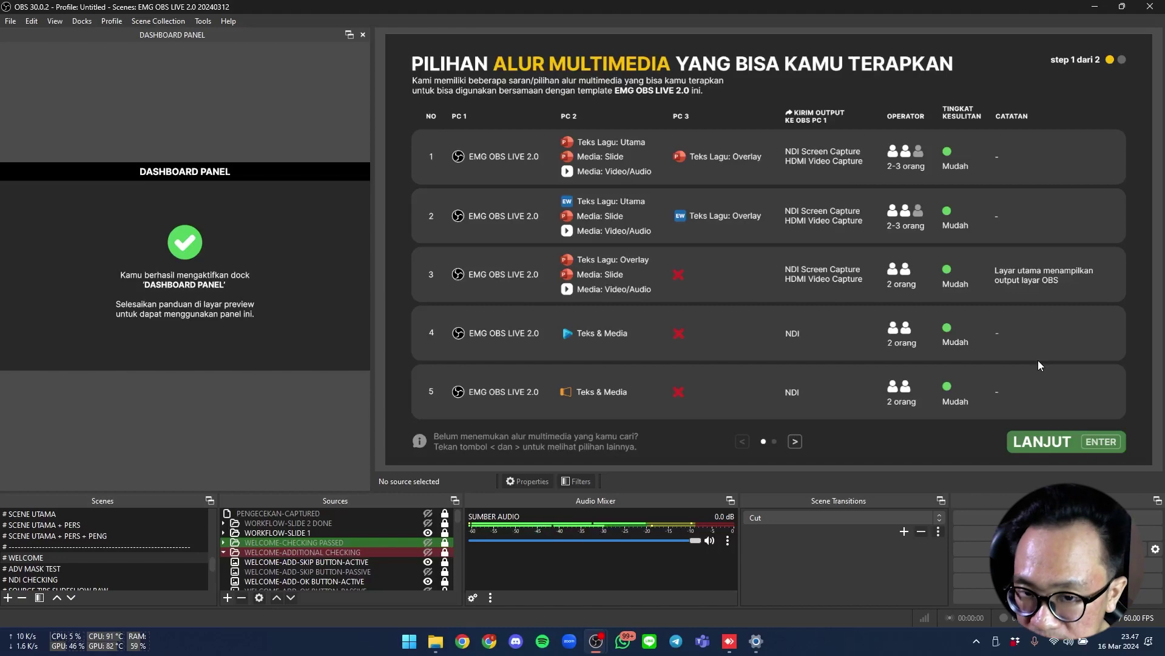
Advance the guide to the audio capture options and examine the MIXER ANALOG option and its soundcard routing.
{"action": "key", "text": "Return"}
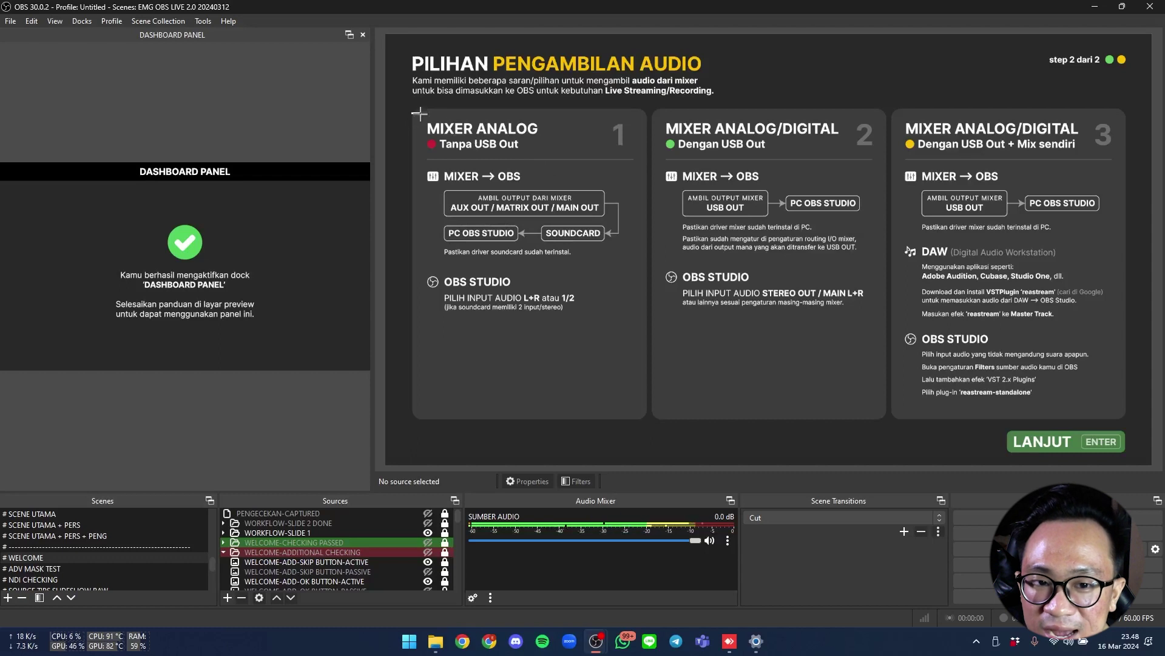
{"action": "left_click_drag", "start_coordinate": [412, 112], "coordinate": [646, 157]}
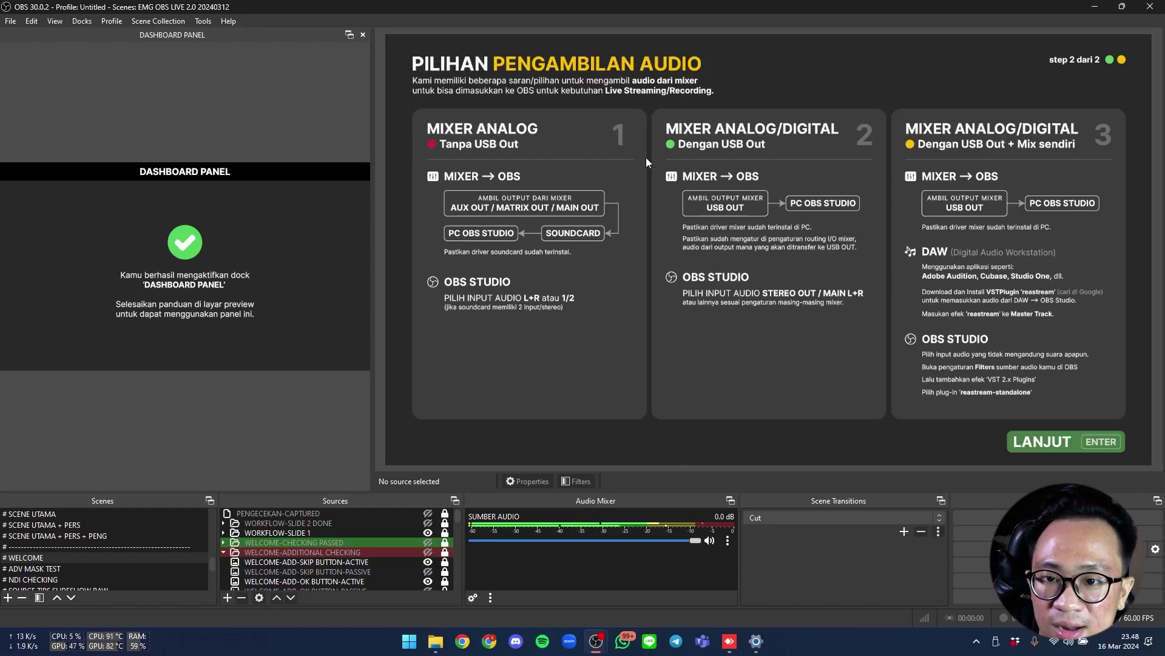
{"action": "left_click_drag", "start_coordinate": [410, 110], "coordinate": [647, 161]}
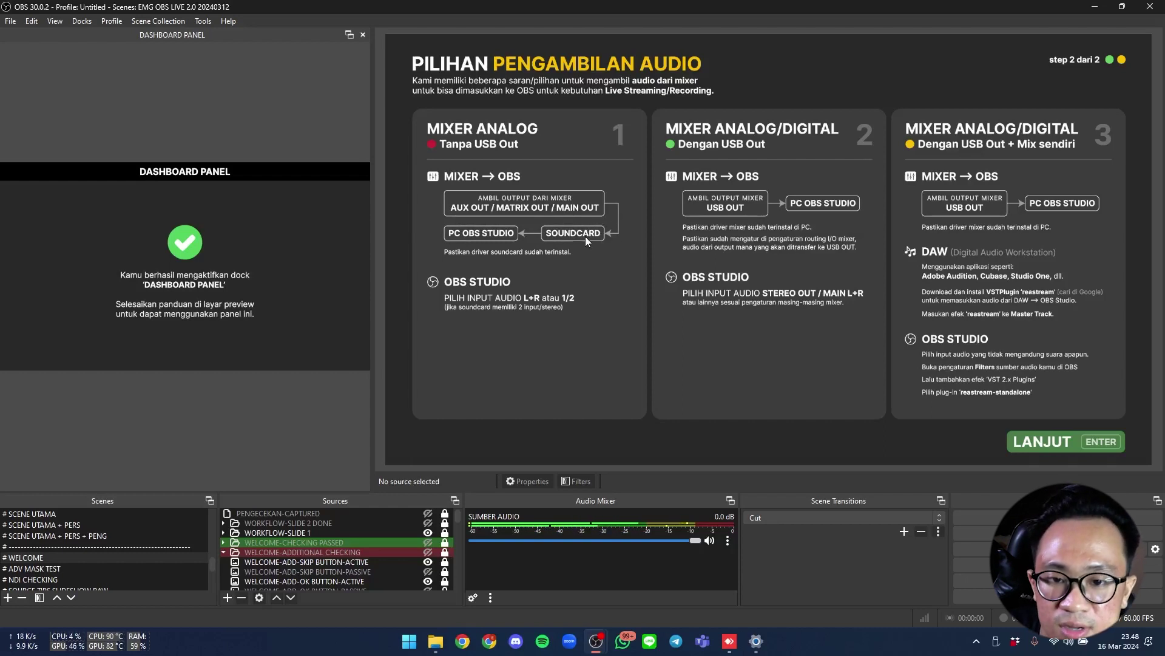
{"action": "left_click_drag", "start_coordinate": [610, 224], "coordinate": [536, 244]}
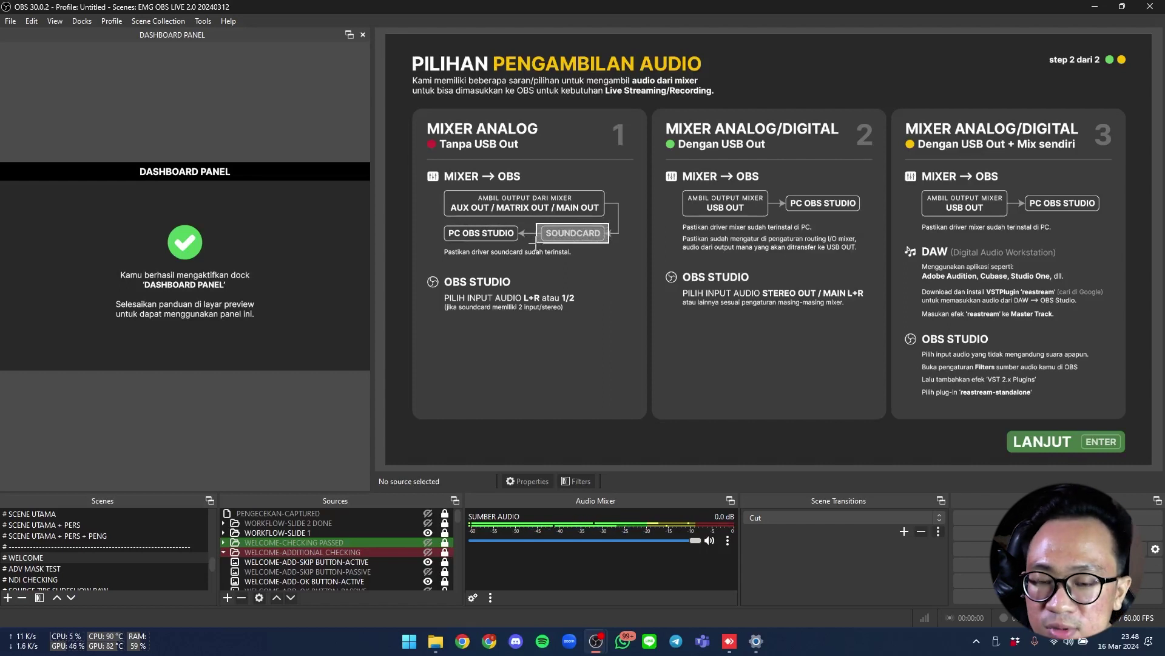
{"action": "left_click_drag", "start_coordinate": [536, 243], "coordinate": [611, 338]}
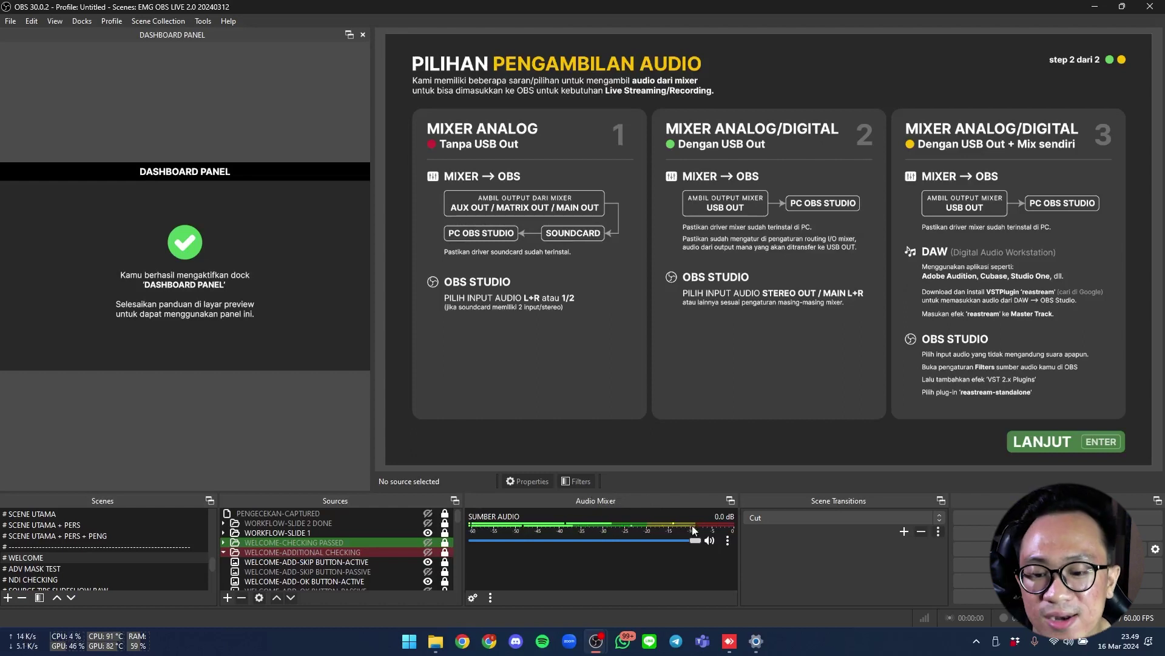
Inspect the available input devices in the SUMBER AUDIO properties and keep the device set to Default.
{"action": "left_click", "coordinate": [728, 544]}
{"action": "left_click", "coordinate": [787, 521]}
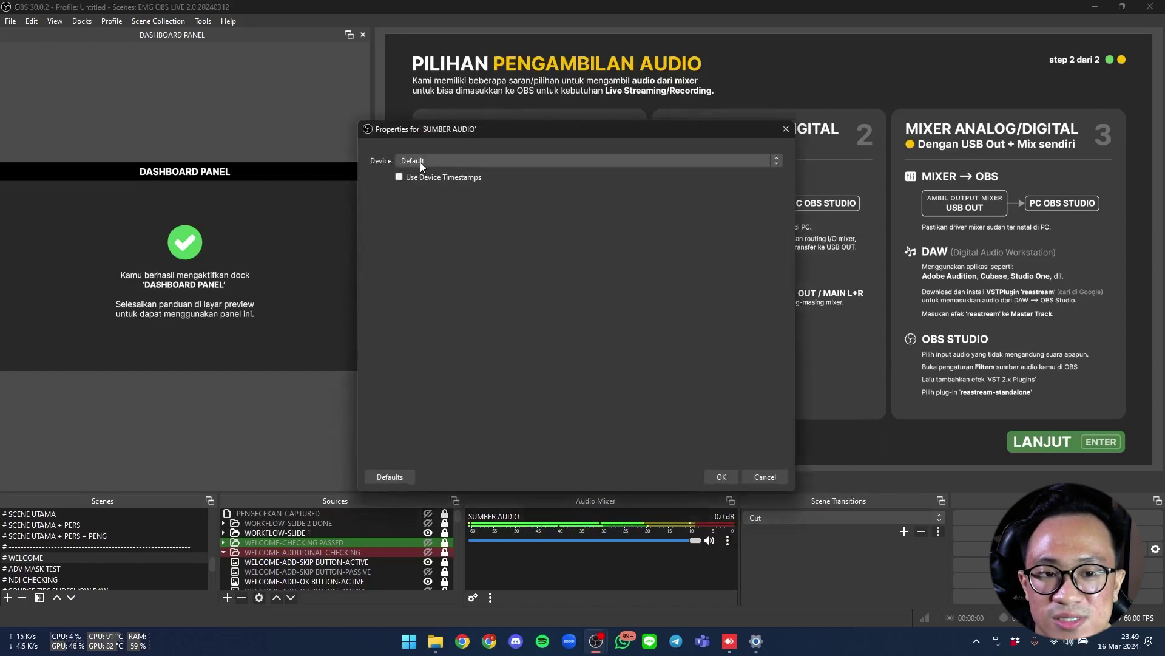
{"action": "left_click", "coordinate": [420, 162]}
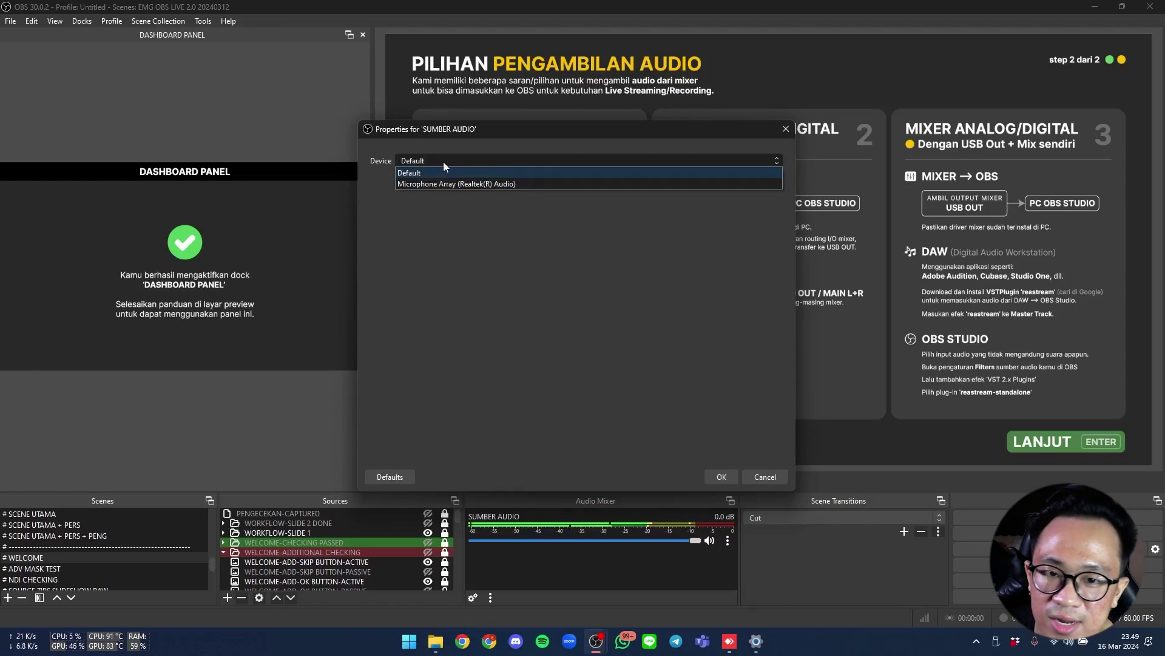
{"action": "left_click", "coordinate": [443, 161]}
{"action": "left_click_drag", "start_coordinate": [482, 133], "coordinate": [493, 176]}
{"action": "left_click", "coordinate": [479, 211]}
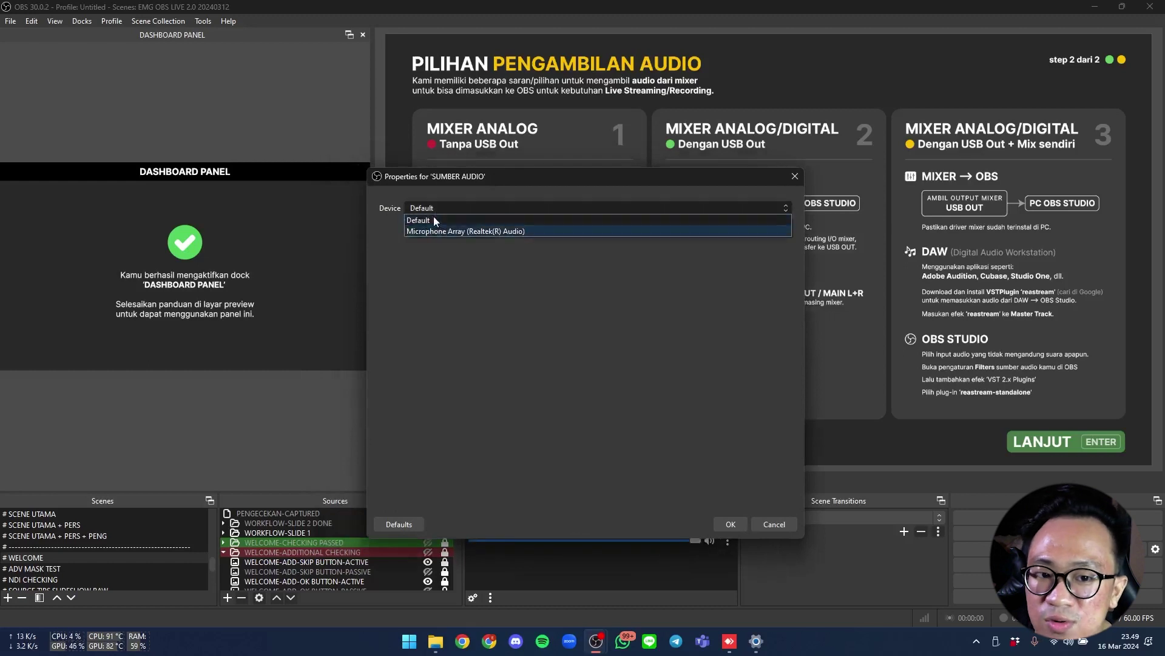
{"action": "left_click", "coordinate": [499, 209]}
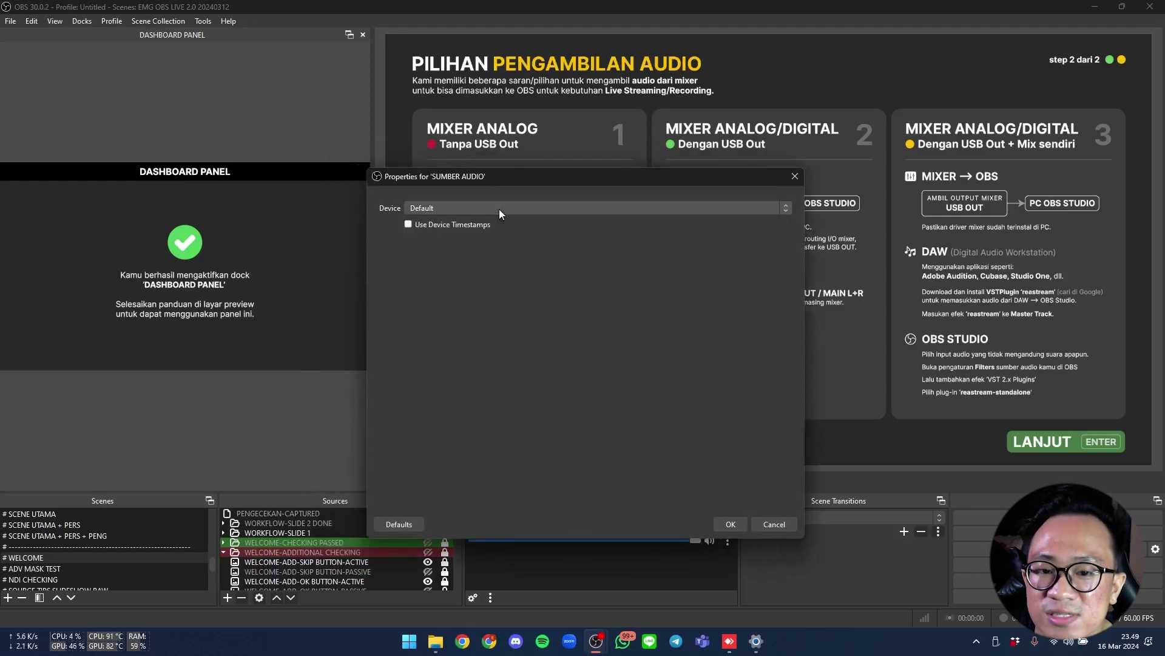
{"action": "left_click", "coordinate": [730, 524]}
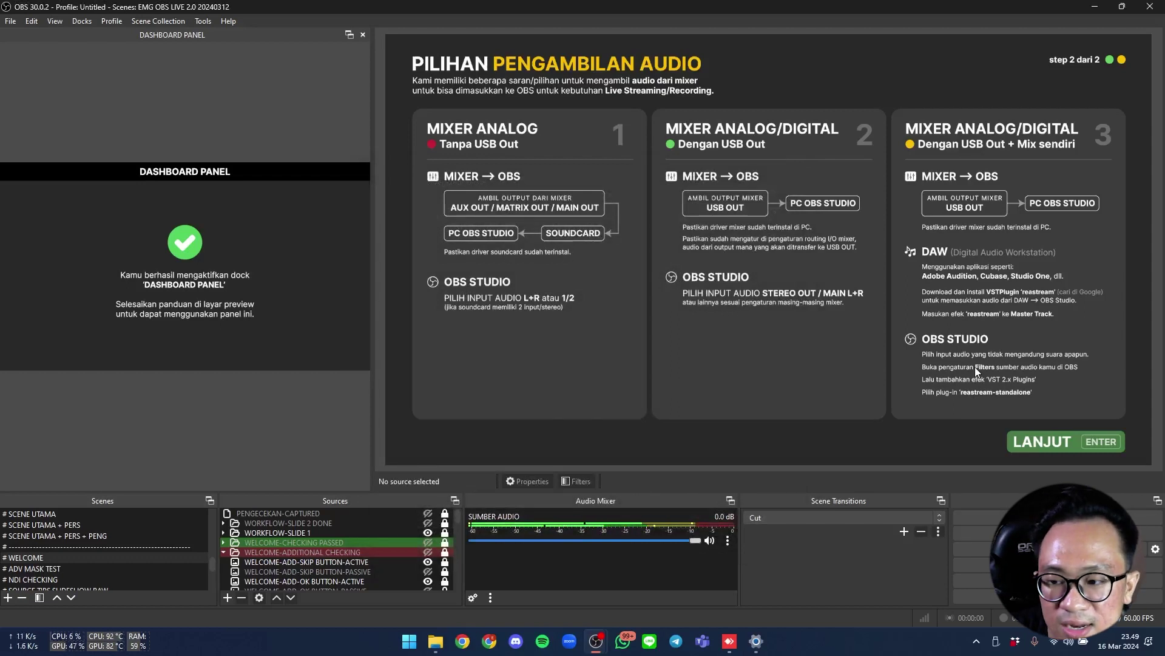
Finish the setup guide and widen the DASHBOARD PANEL dock moderately beside the output preview.
{"action": "key", "text": "Return"}
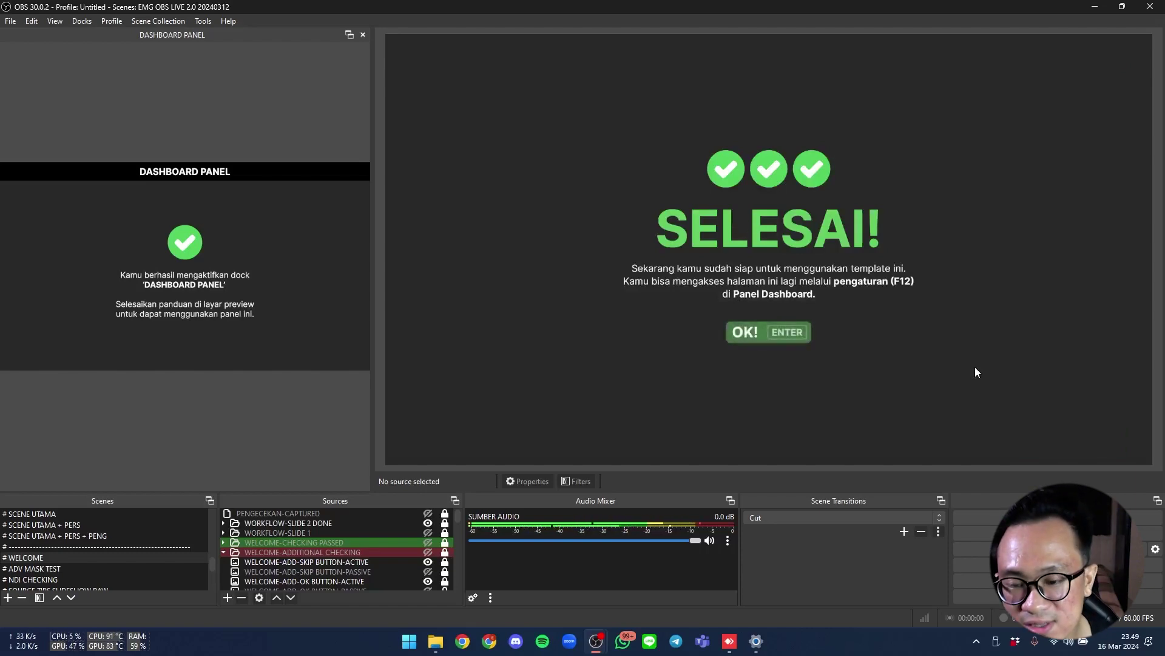
{"action": "key", "text": "Return"}
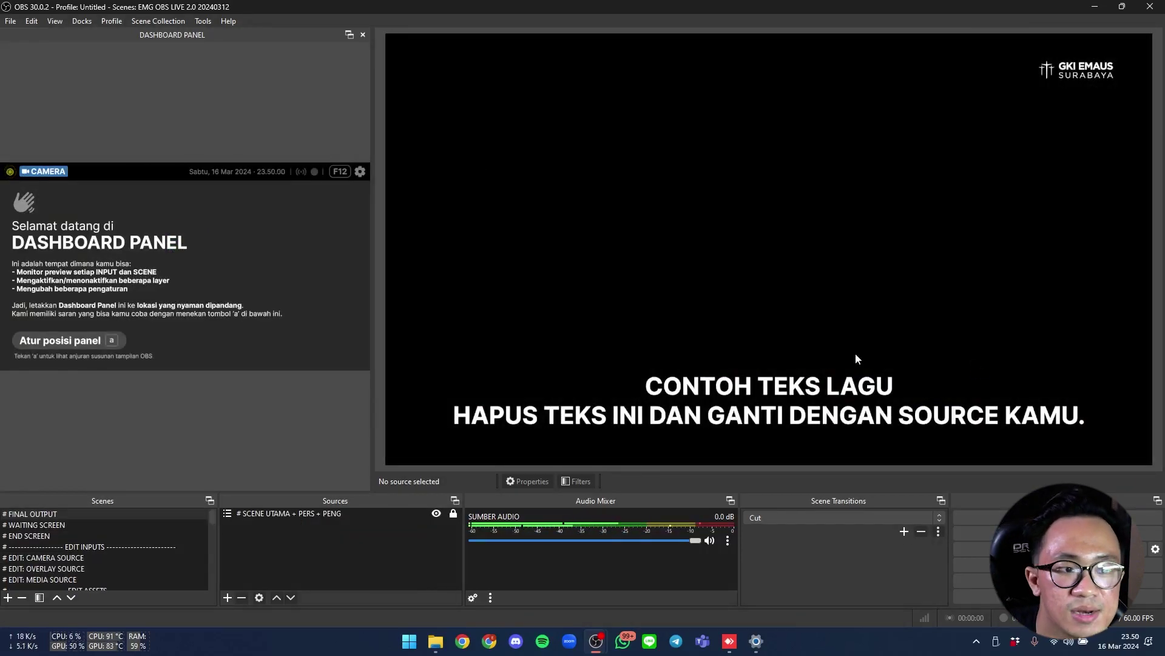
{"action": "left_click_drag", "start_coordinate": [377, 289], "coordinate": [536, 302]}
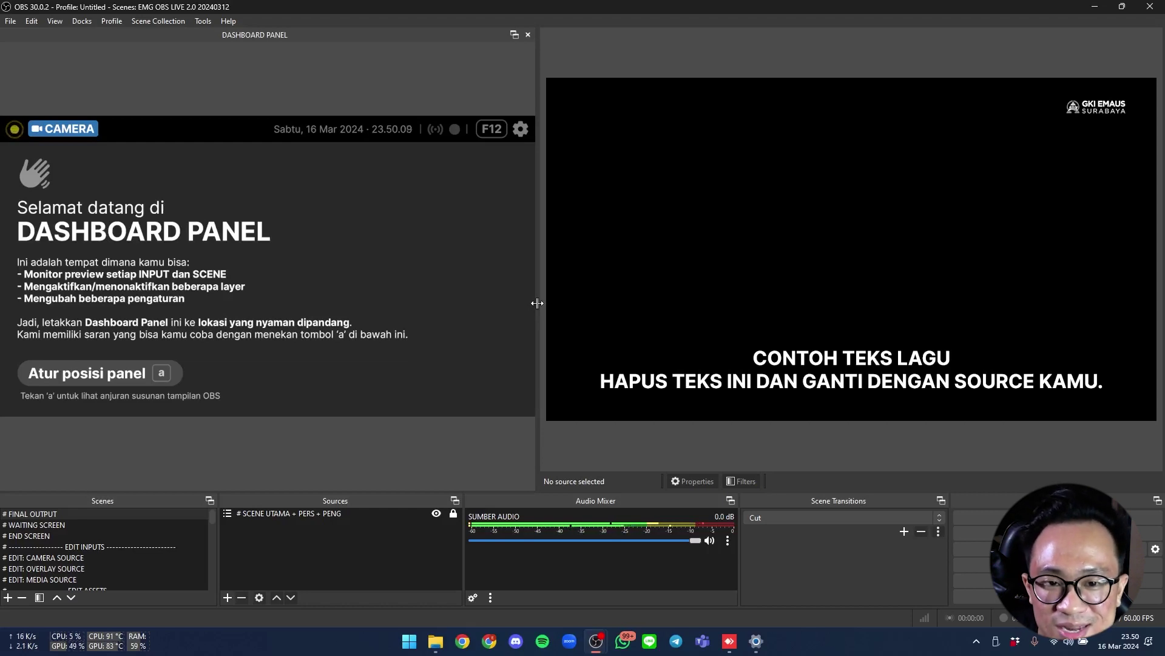
{"action": "left_click_drag", "start_coordinate": [537, 303], "coordinate": [458, 333]}
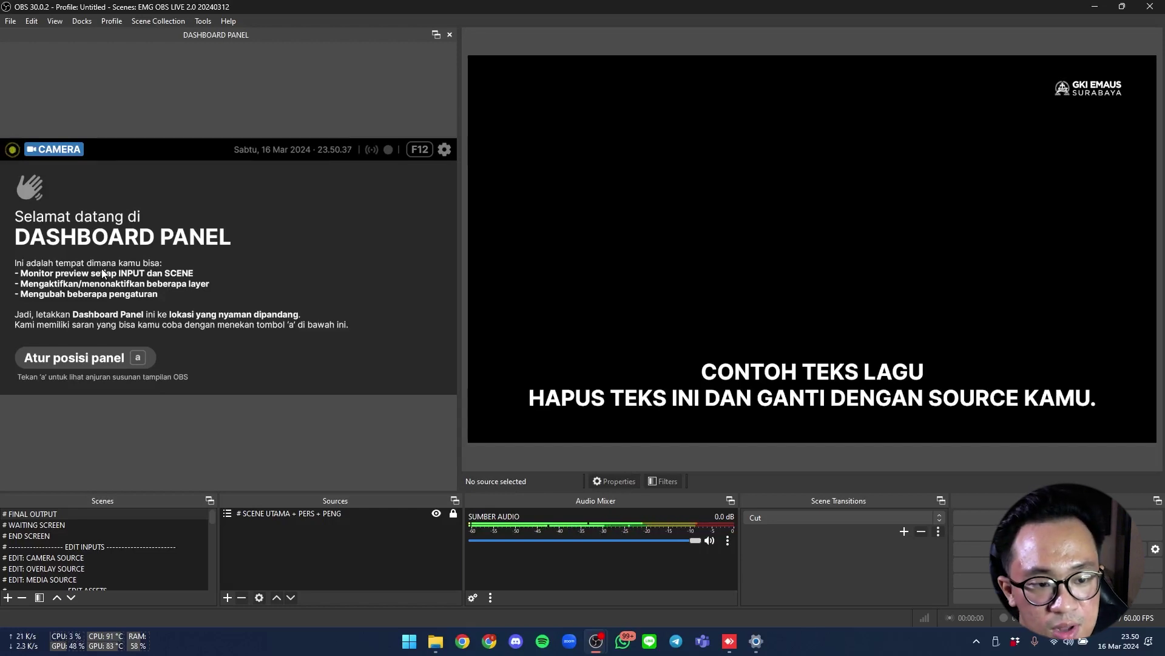
Show the suggested panel layout, place the Scenes and Sources docks side by side above the DASHBOARD PANEL, and enlarge them.
{"action": "key", "text": "a"}
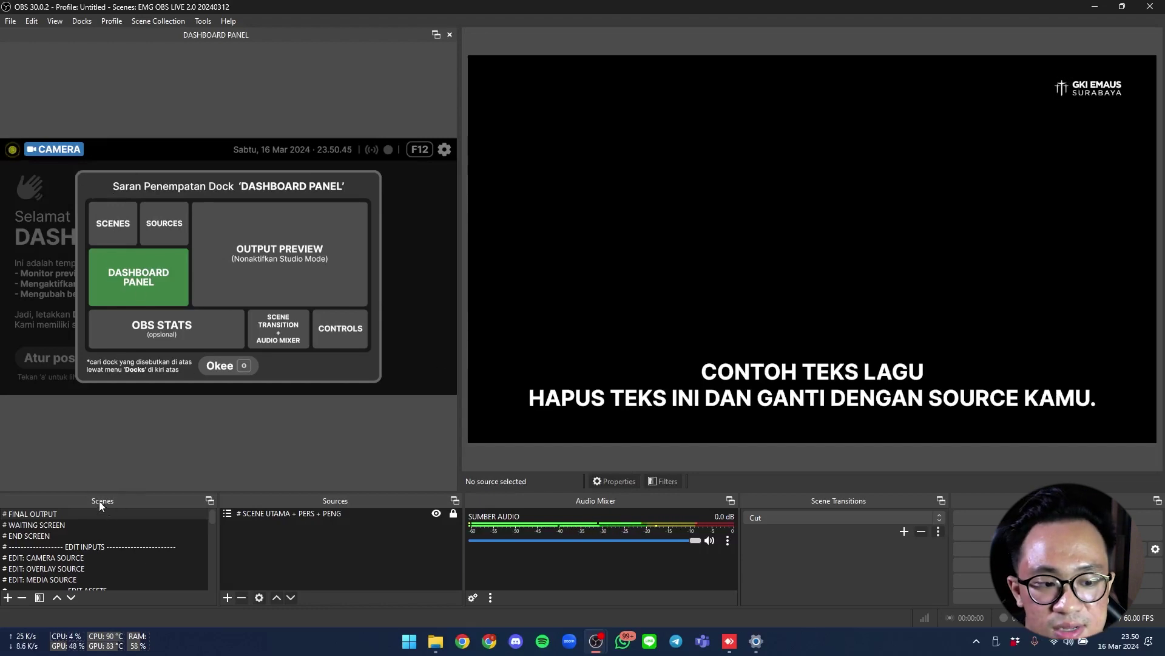
{"action": "left_click_drag", "start_coordinate": [97, 501], "coordinate": [97, 46]}
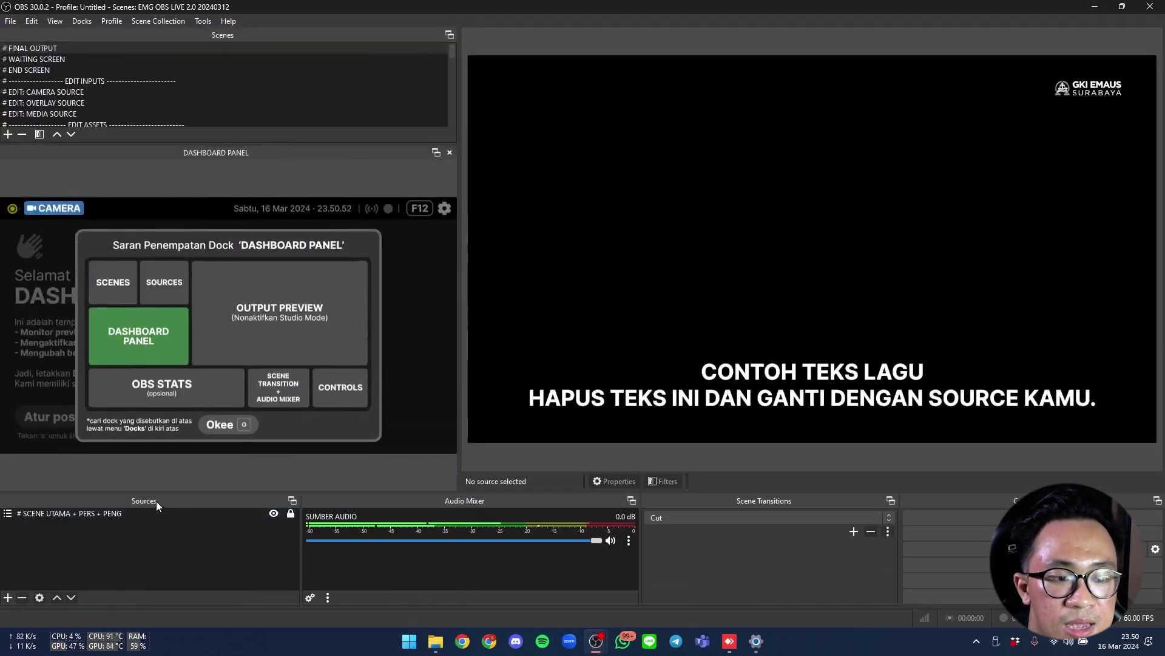
{"action": "left_click_drag", "start_coordinate": [156, 501], "coordinate": [416, 83]}
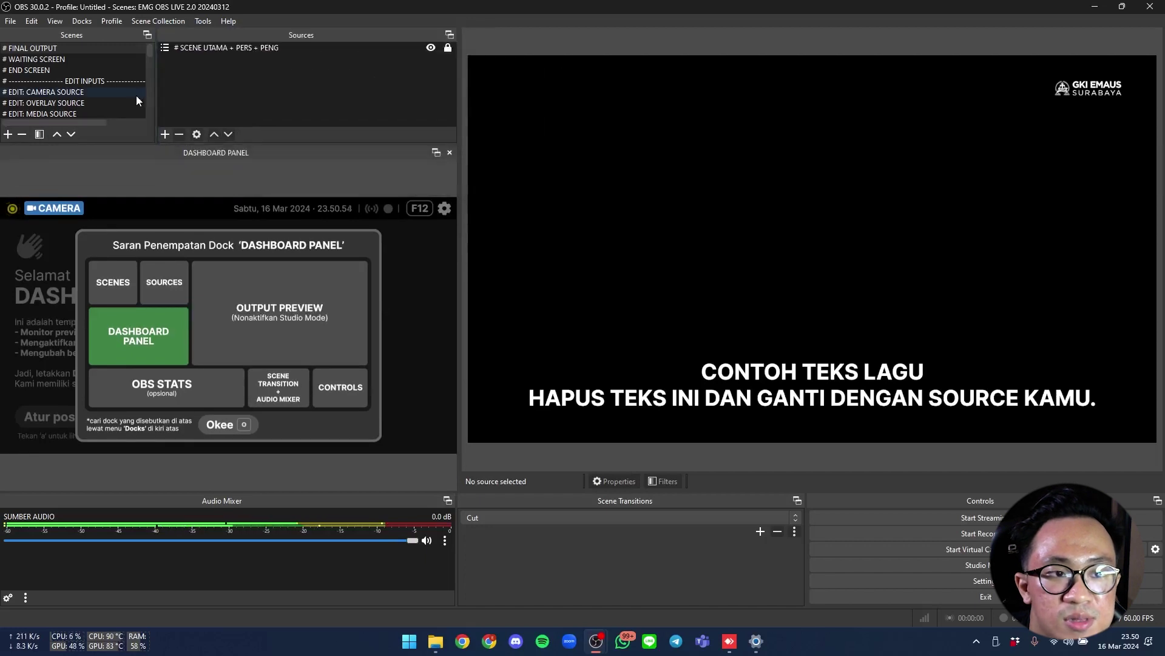
{"action": "left_click_drag", "start_coordinate": [157, 104], "coordinate": [223, 109]}
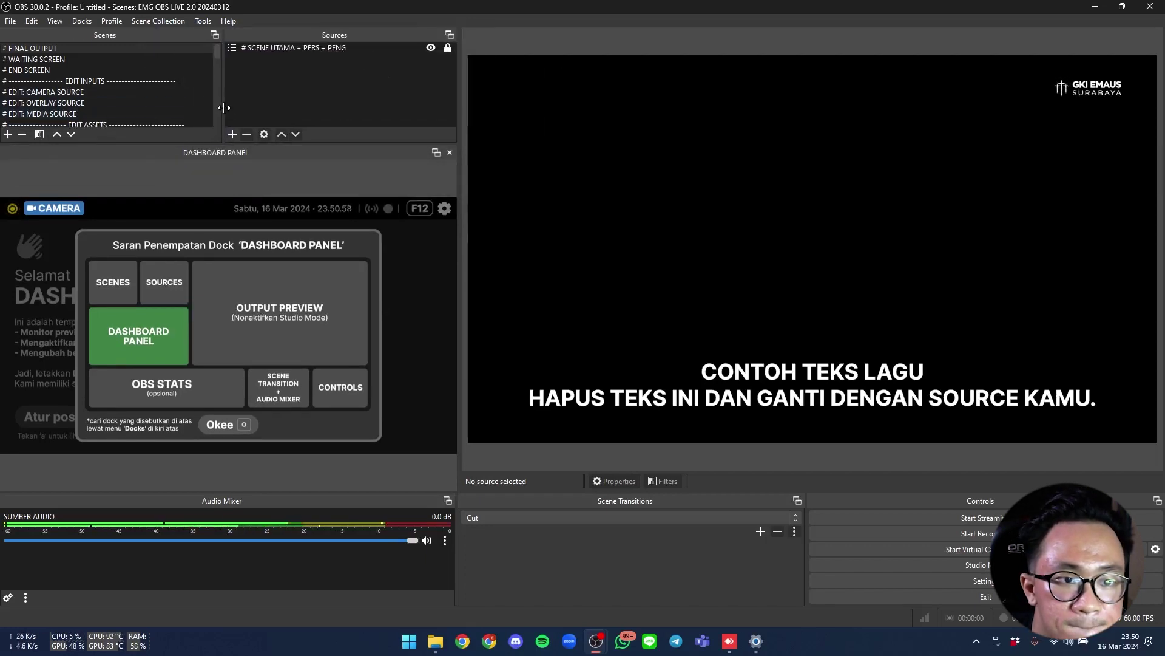
{"action": "left_click_drag", "start_coordinate": [295, 142], "coordinate": [298, 203]}
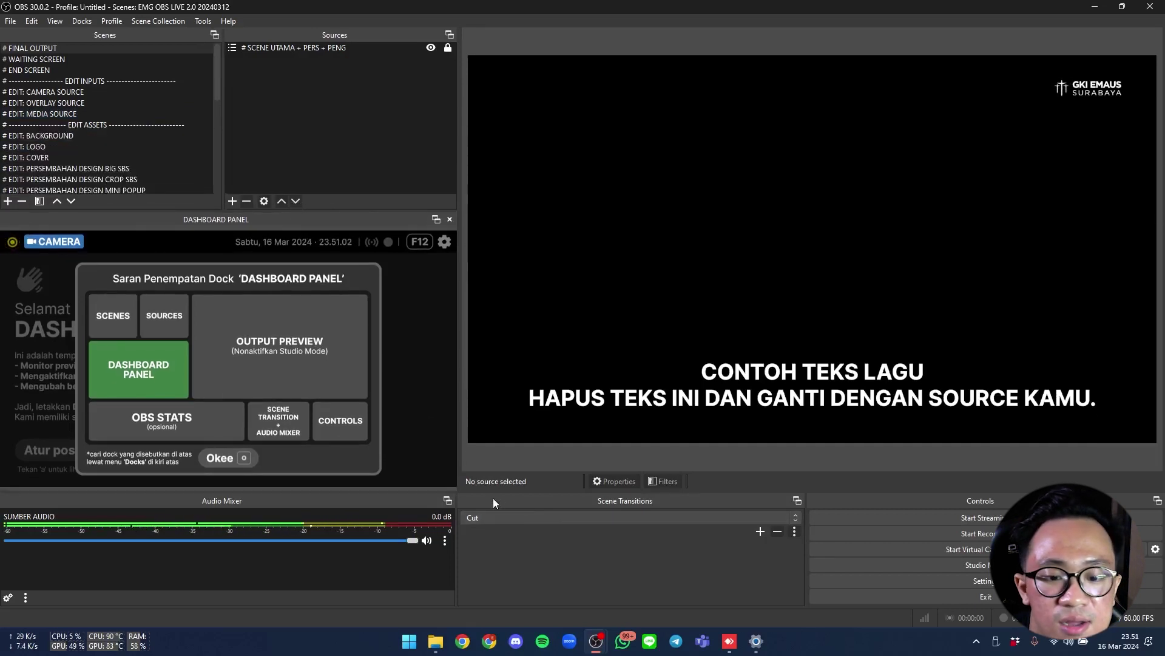
Enable the Stats dock, place it below the DASHBOARD PANEL beside the Audio Mixer, and fine-tune the surrounding dock sizes.
{"action": "left_click", "coordinate": [82, 21]}
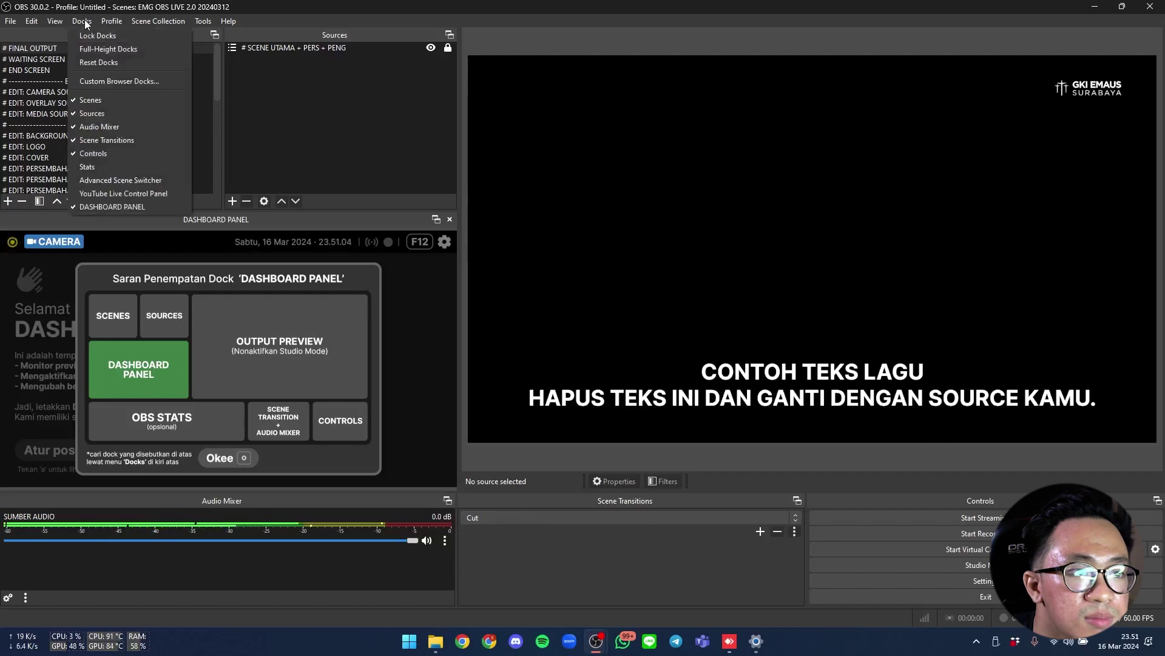
{"action": "left_click", "coordinate": [112, 166]}
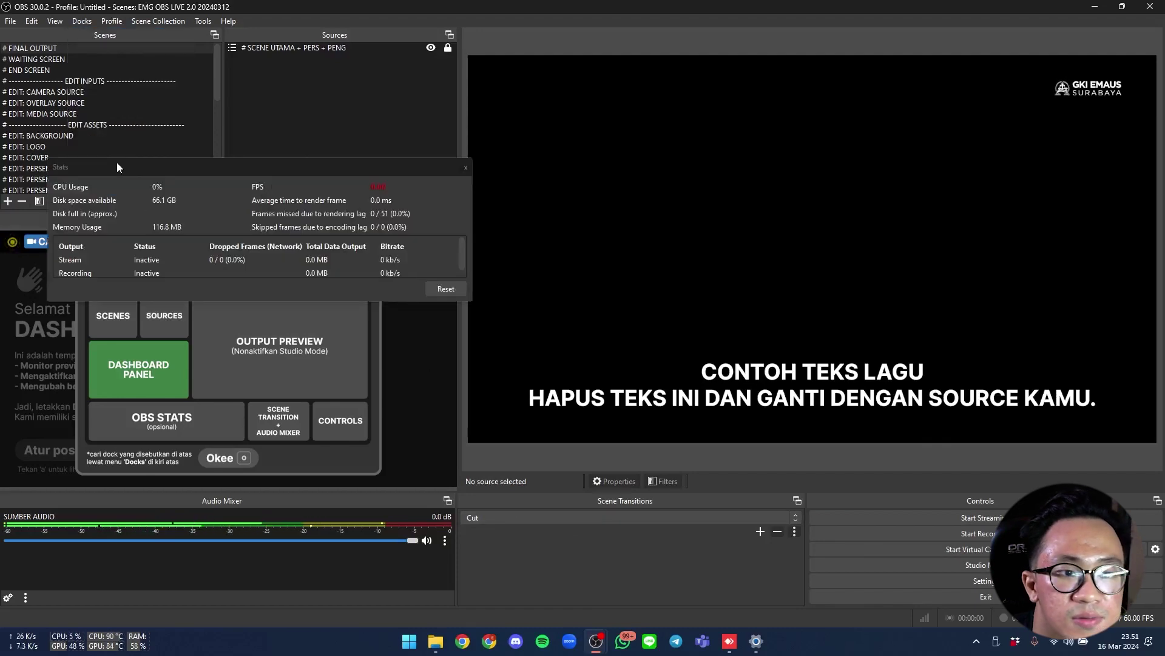
{"action": "left_click_drag", "start_coordinate": [253, 165], "coordinate": [30, 531]}
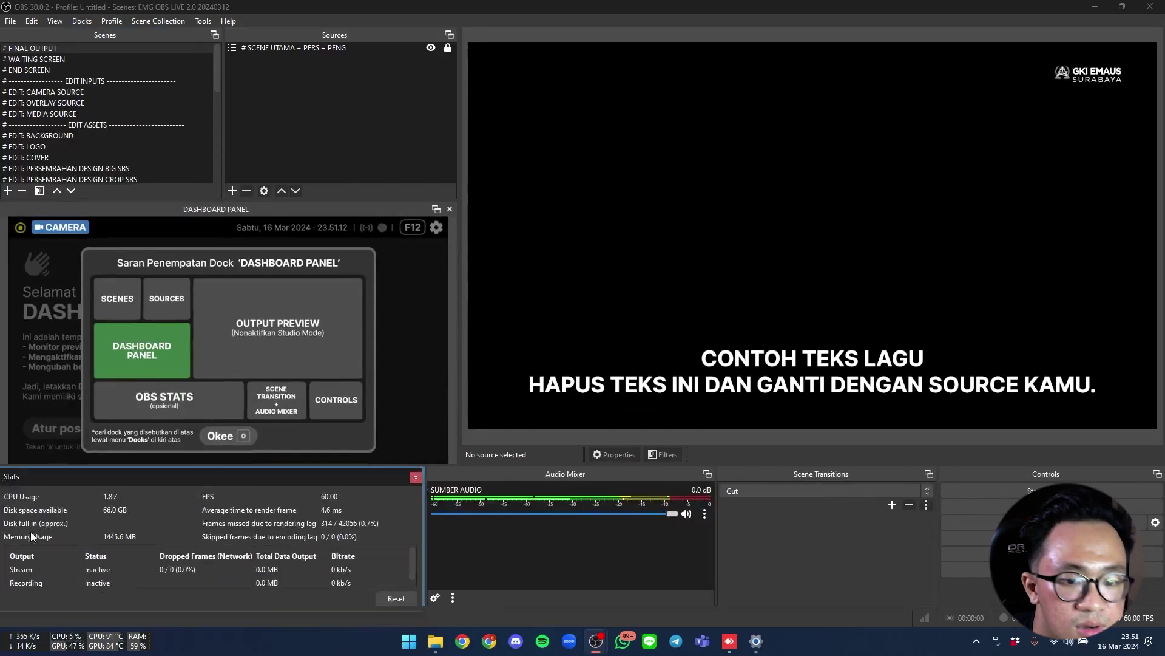
{"action": "left_click_drag", "start_coordinate": [430, 491], "coordinate": [542, 497]}
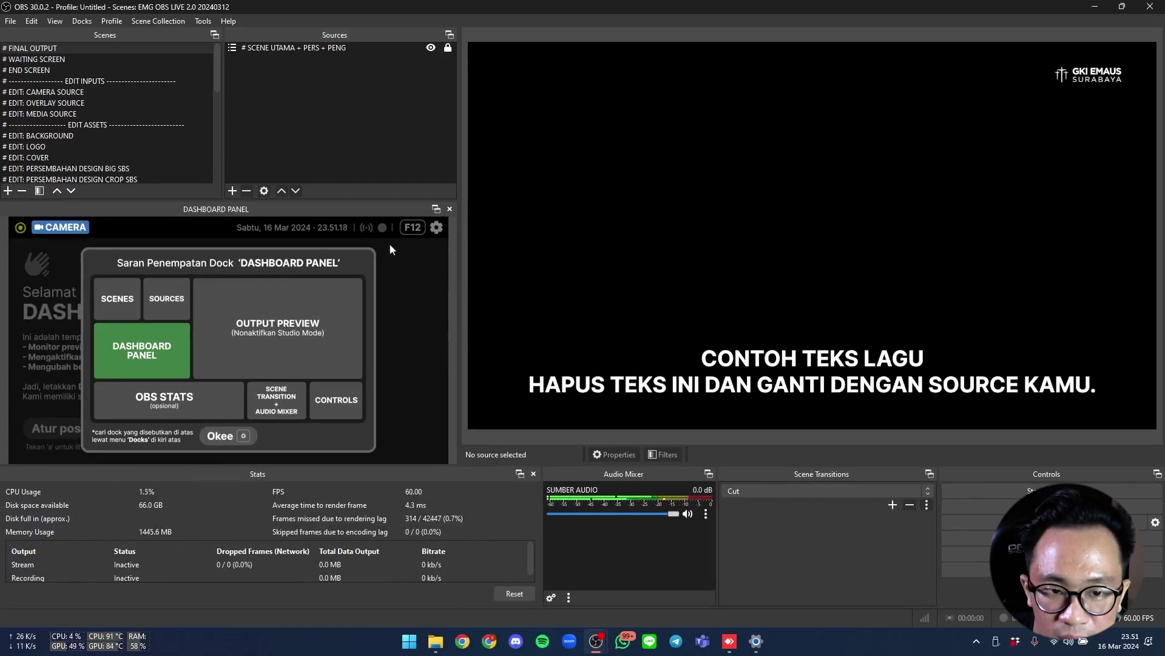
{"action": "left_click_drag", "start_coordinate": [374, 203], "coordinate": [374, 191]}
{"action": "left_click_drag", "start_coordinate": [458, 208], "coordinate": [427, 194]}
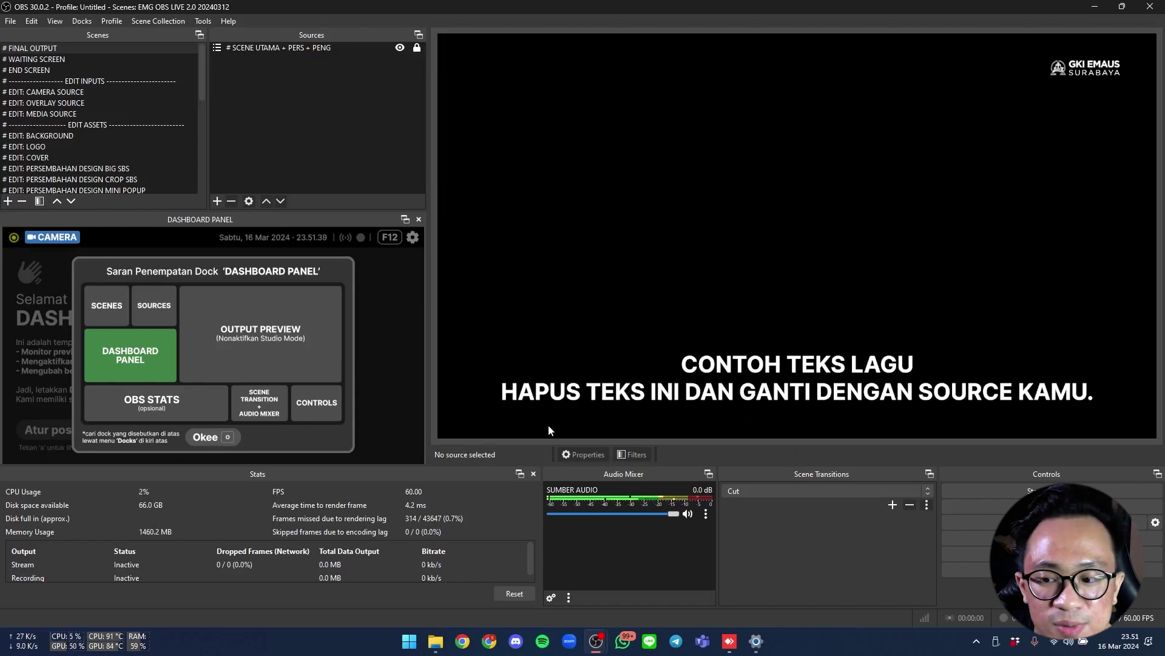
Accept the dock layout suggestion, continue to the DASHBOARD PANEL's PERINGATAN page, and look over the template's scene list.
{"action": "key", "text": "o"}
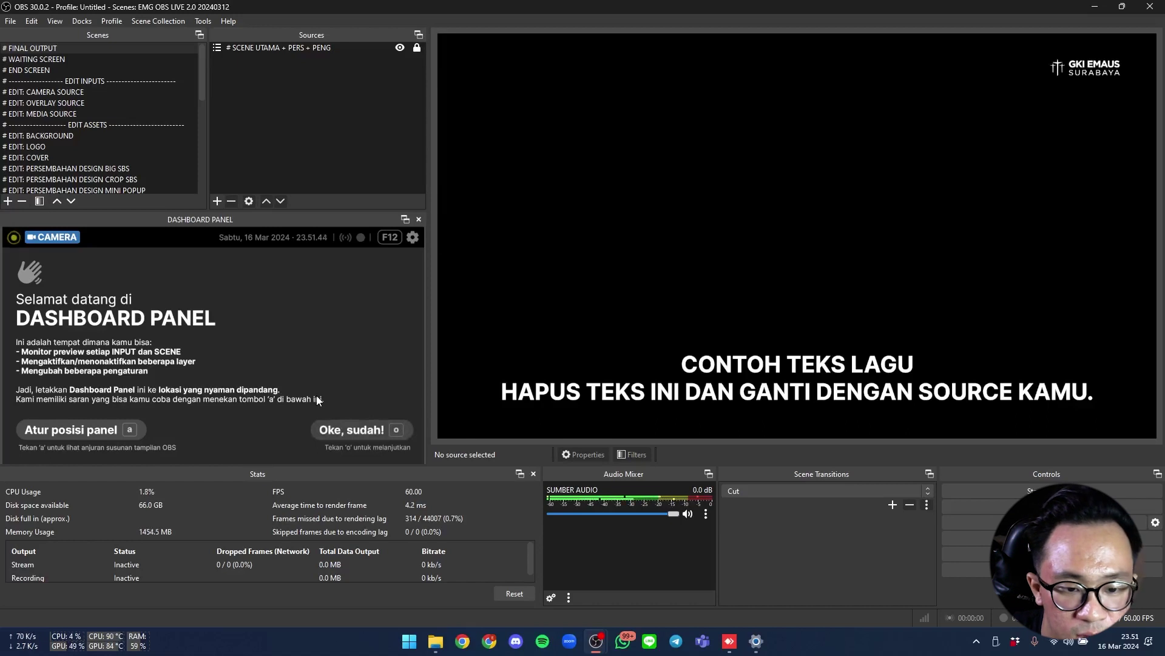
{"action": "key", "text": "o"}
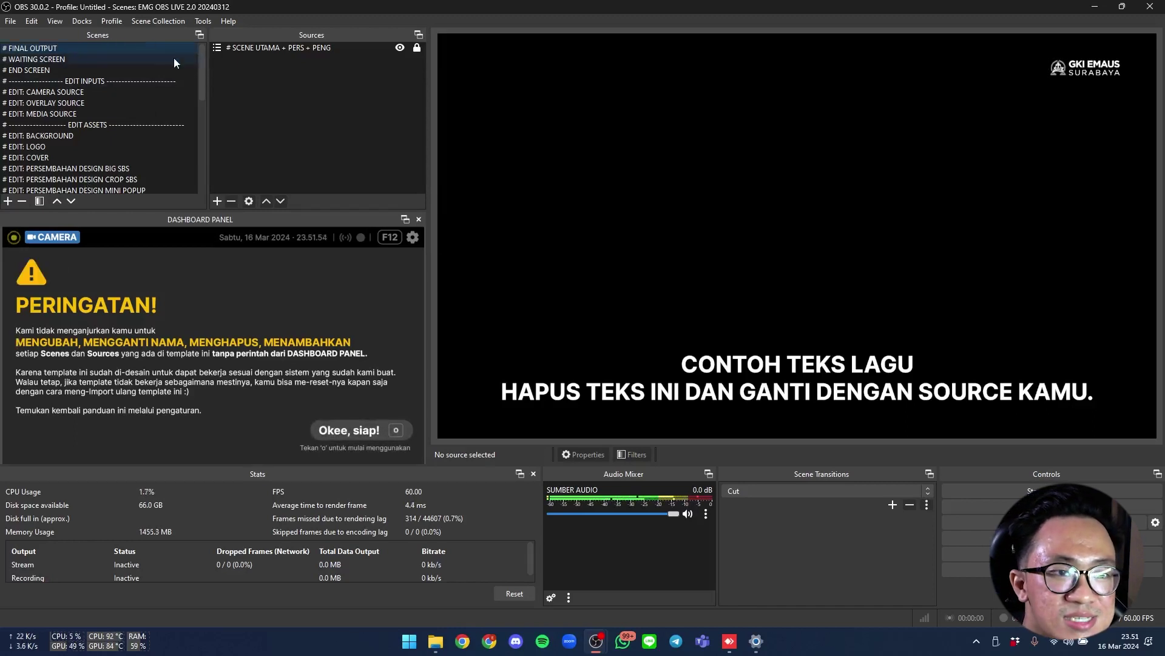
{"action": "mouse_move", "coordinate": [203, 56]}
{"action": "left_mouse_down"}
{"action": "mouse_move", "coordinate": [195, 184]}
{"action": "mouse_move", "coordinate": [203, 46]}
{"action": "mouse_move", "coordinate": [198, 183]}
{"action": "mouse_move", "coordinate": [196, 56]}
{"action": "left_mouse_up"}
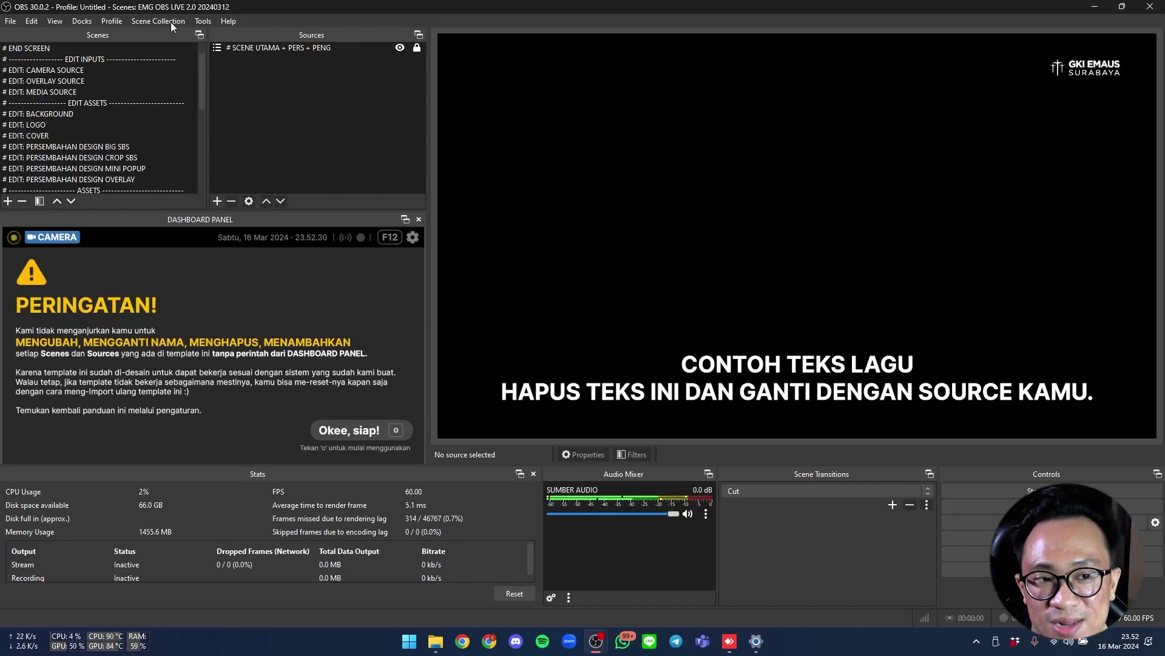
{"action": "scroll", "coordinate": [97, 58], "scroll_direction": "up", "scroll_amount": 1}
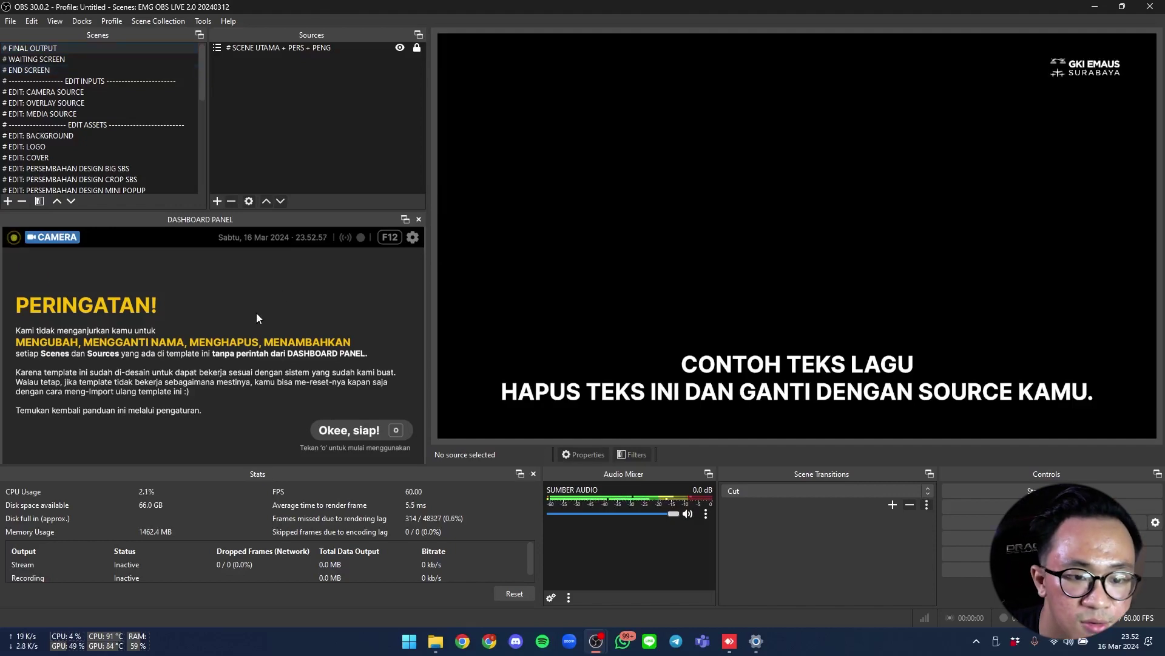
Acknowledge the PERINGATAN page, then open the Kamera input under Ganti Input in the DASHBOARD PANEL's settings.
{"action": "key", "text": "o"}
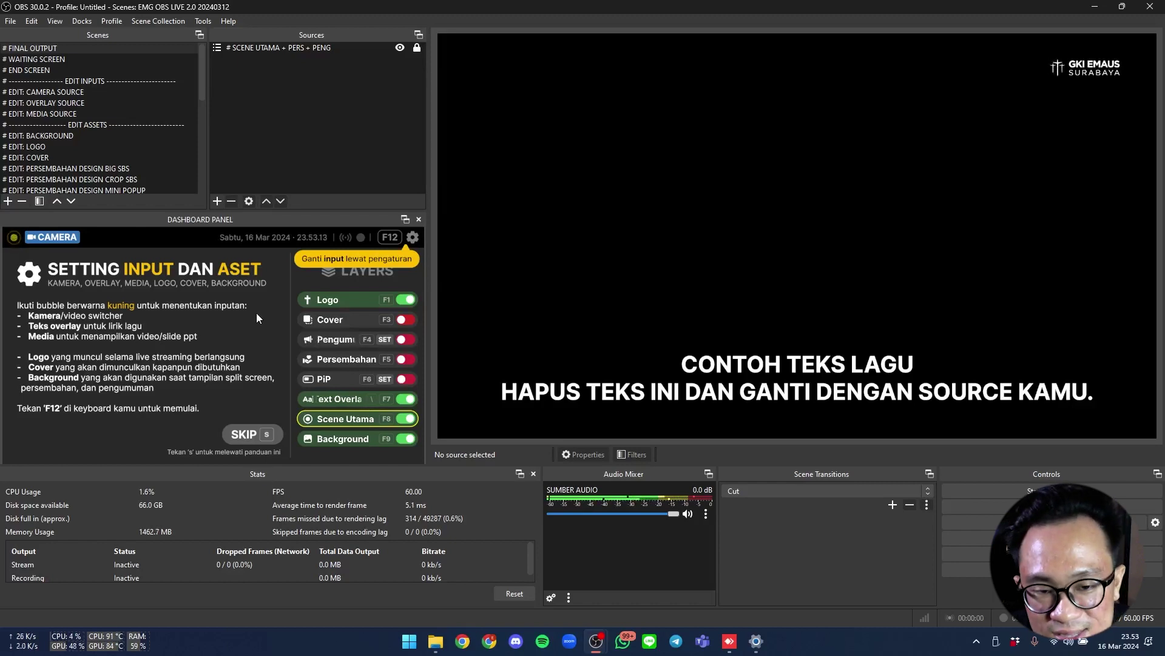
{"action": "left_click", "coordinate": [385, 236]}
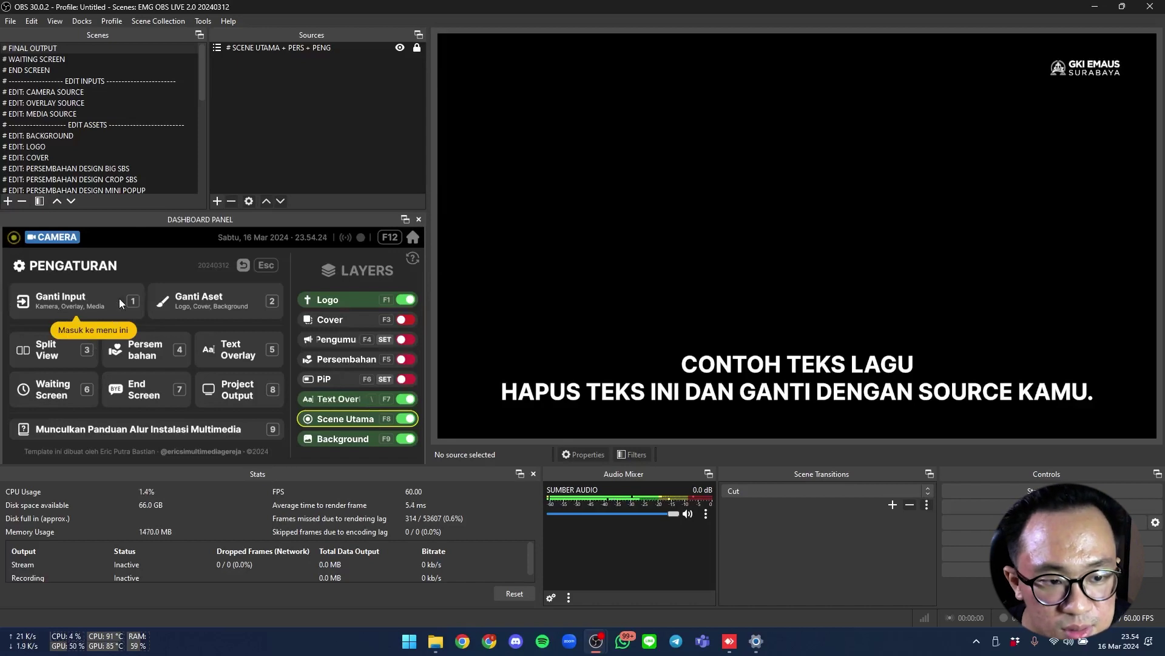
{"action": "left_click", "coordinate": [131, 309]}
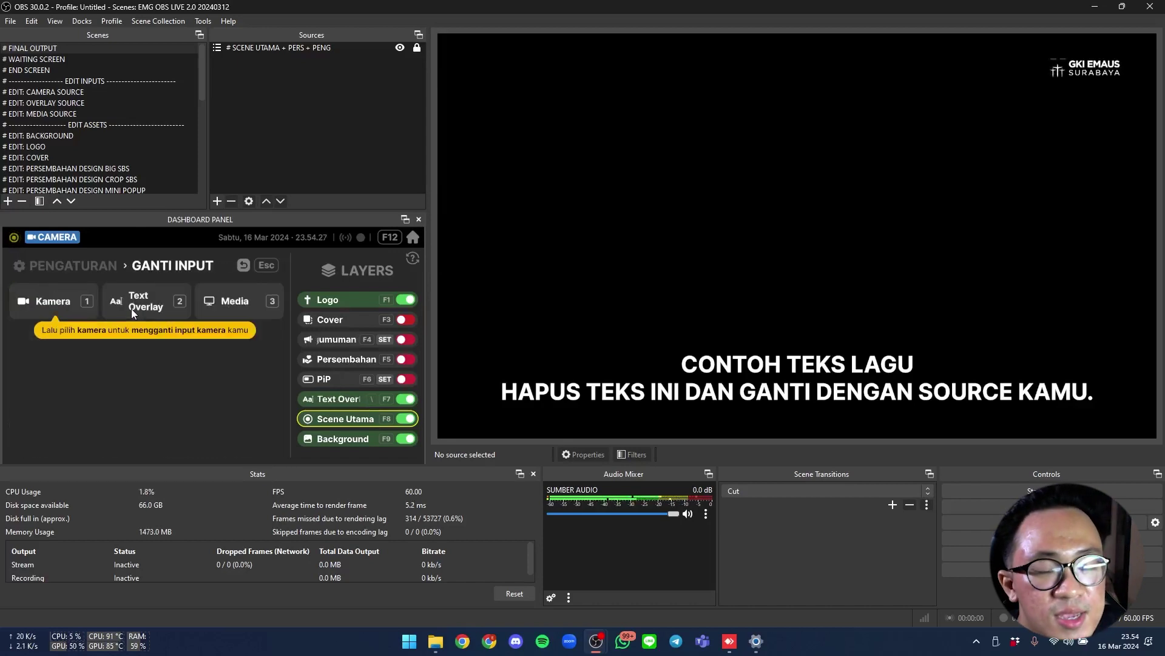
{"action": "key", "text": "1"}
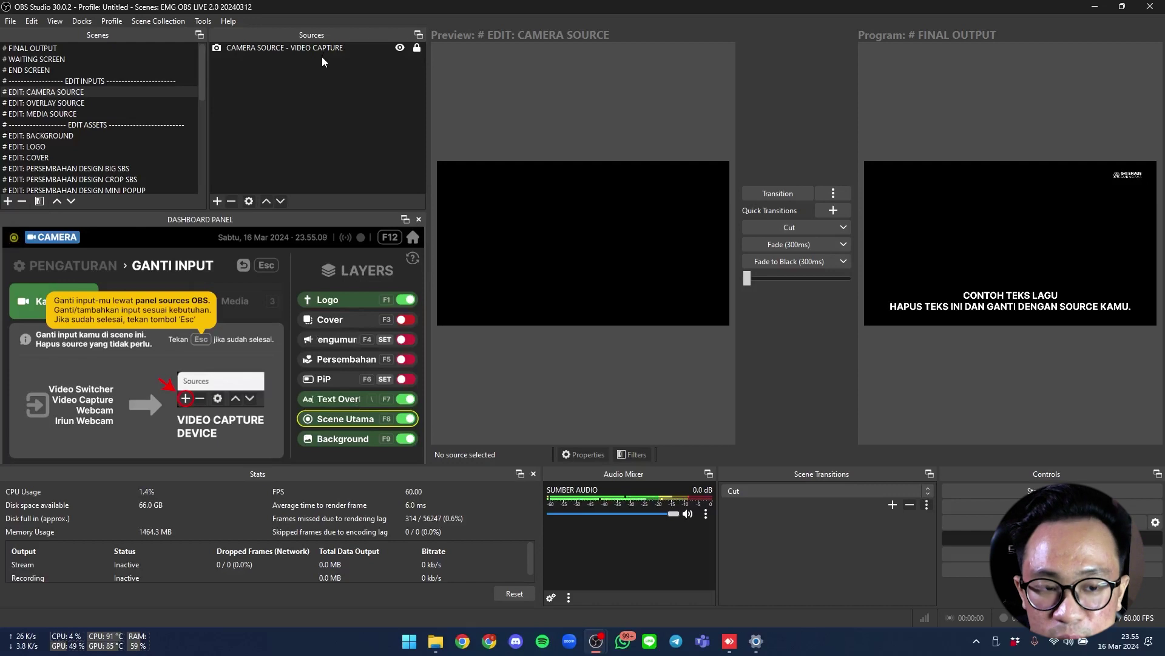
Check the device choices of the CAMERA SOURCE - VIDEO CAPTURE source and accept its properties with Logi C310 HD WebCam.
{"action": "left_click", "coordinate": [280, 50]}
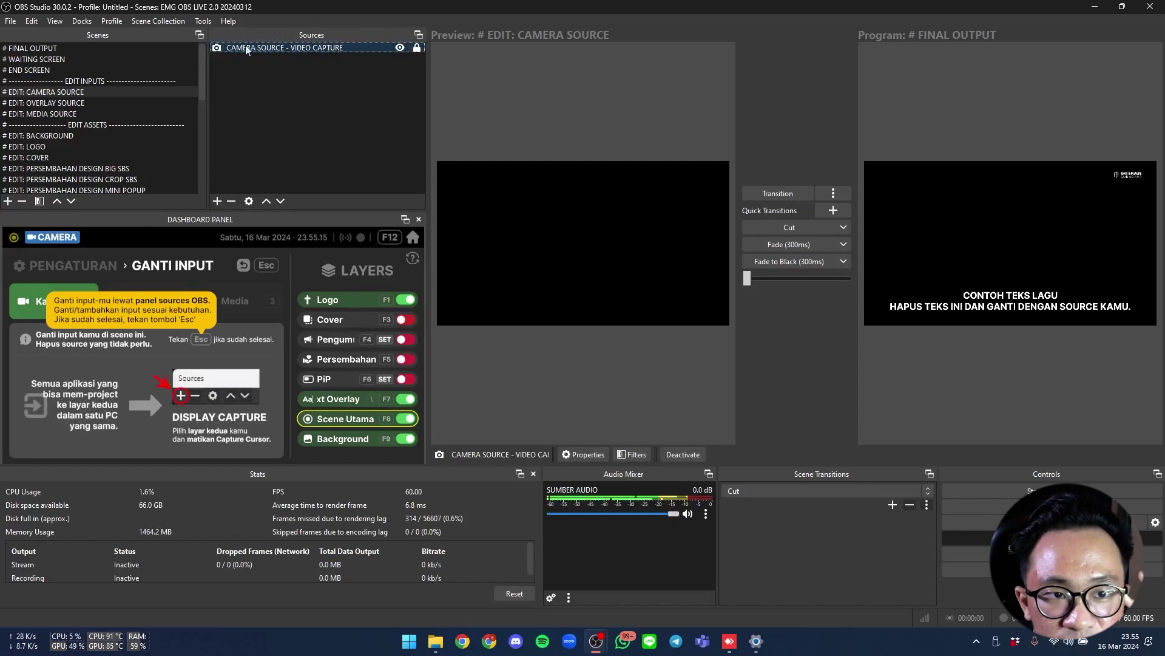
{"action": "double_click", "coordinate": [340, 49]}
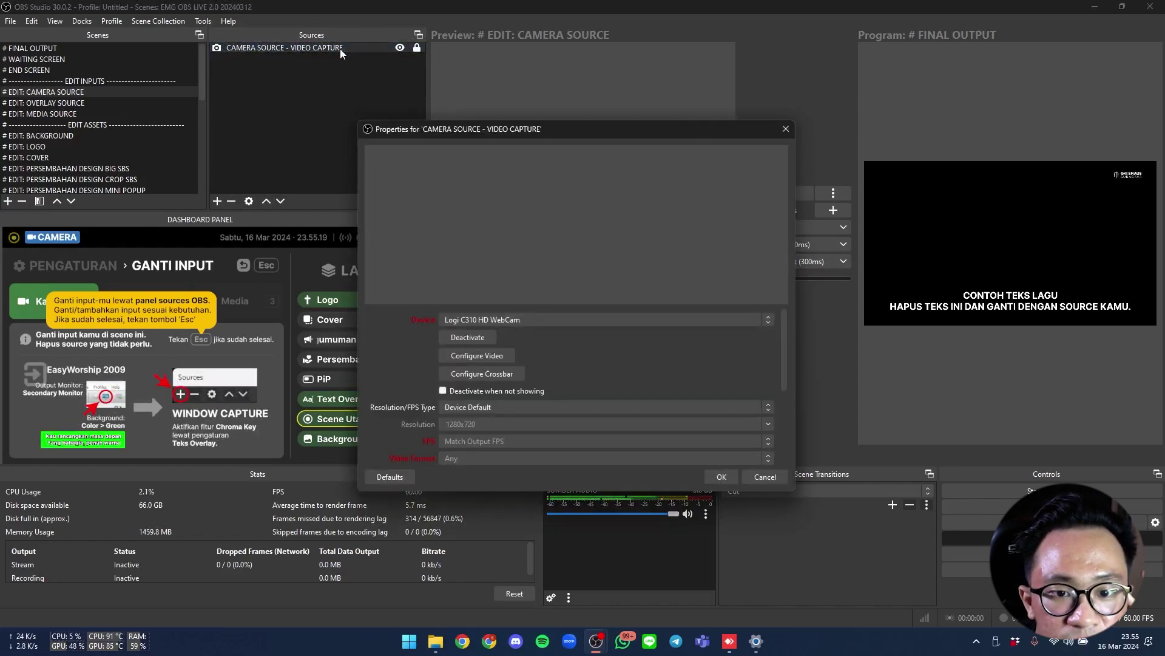
{"action": "left_click", "coordinate": [538, 323]}
{"action": "left_click", "coordinate": [539, 319]}
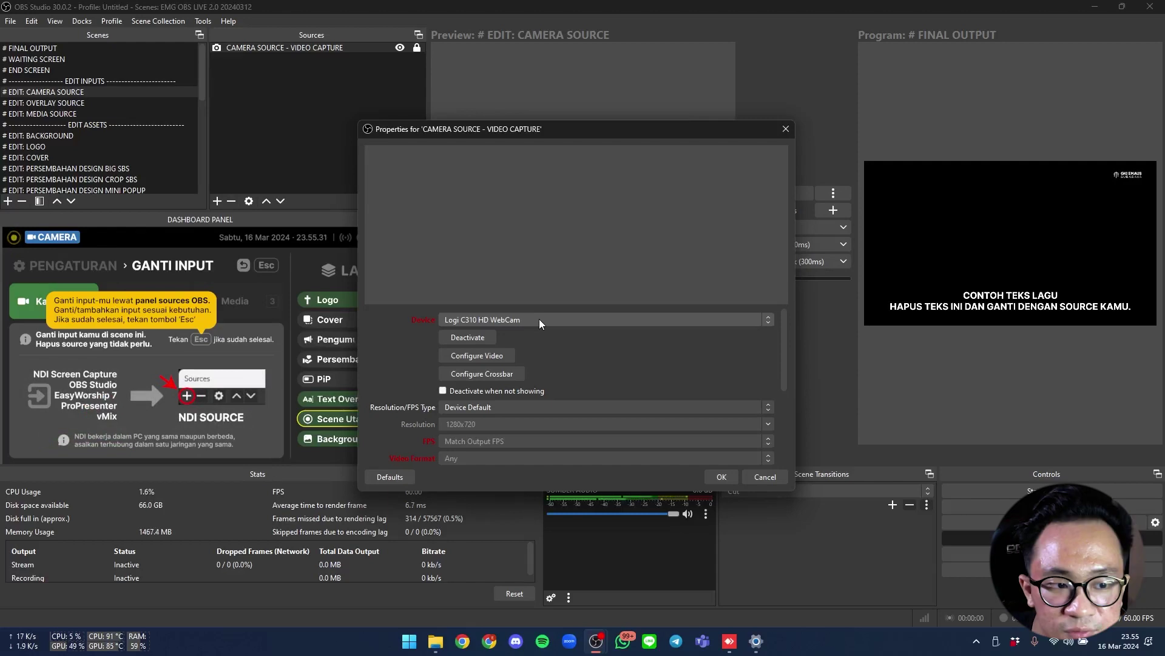
{"action": "left_click", "coordinate": [539, 319]}
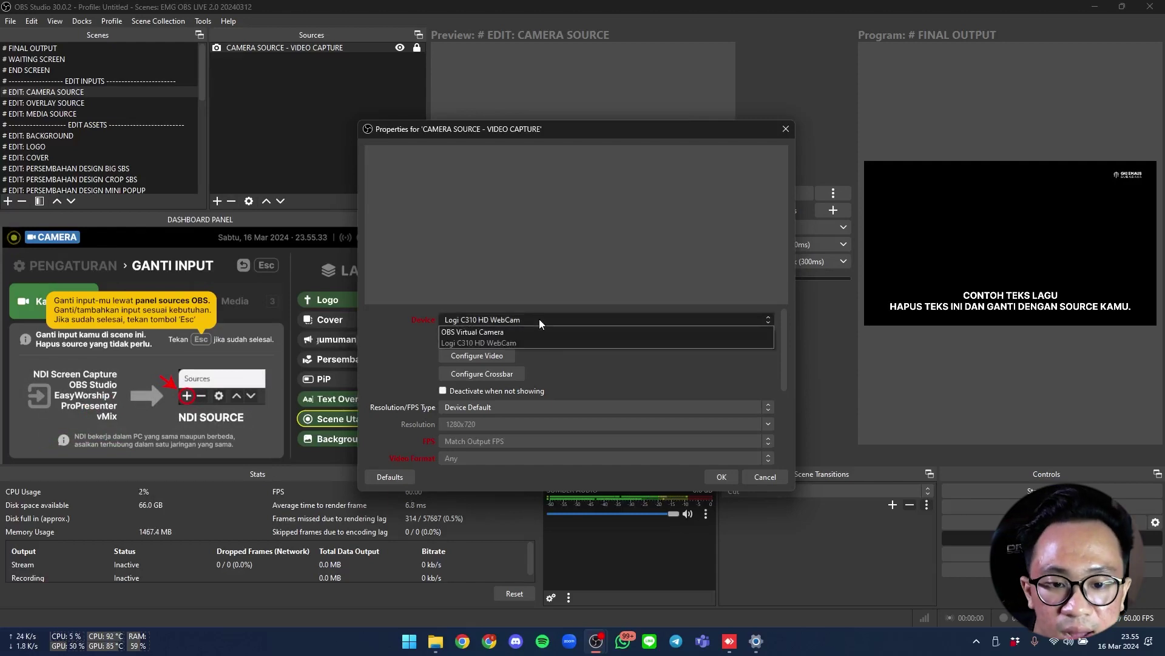
{"action": "left_click", "coordinate": [523, 322]}
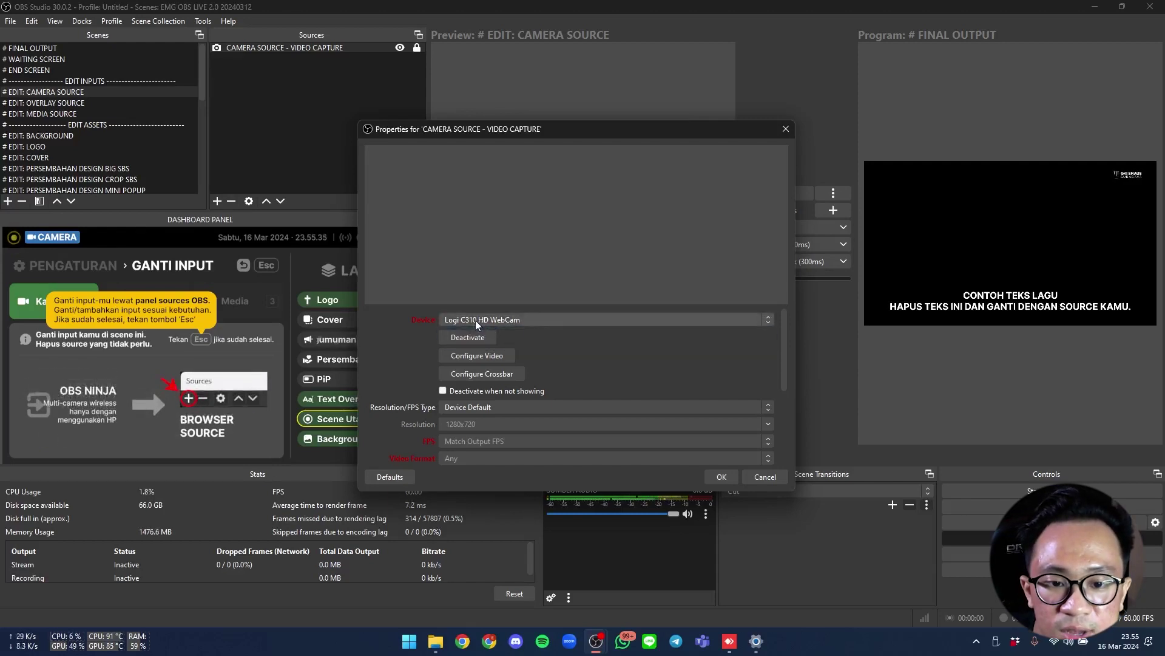
{"action": "left_click", "coordinate": [720, 477]}
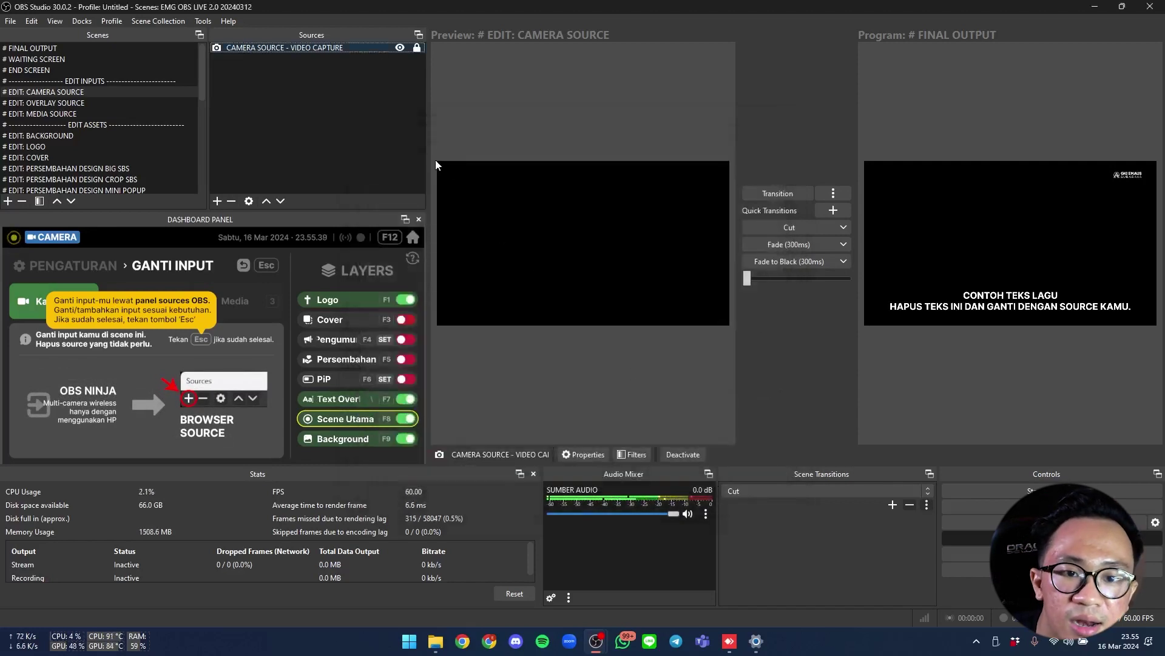
{"action": "left_click", "coordinate": [629, 318]}
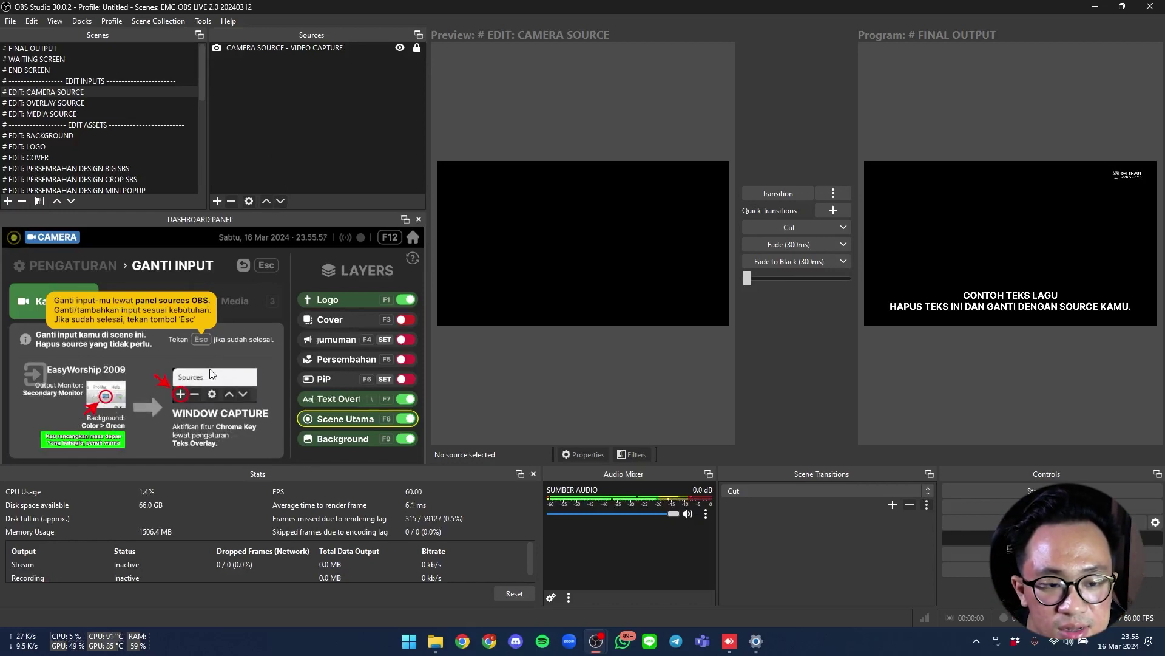
Switch Ganti Input from Kamera to Text Overlay and try removing the OVERLAY TEXT SAMPLE source, declining the removal.
{"action": "key", "text": "Escape"}
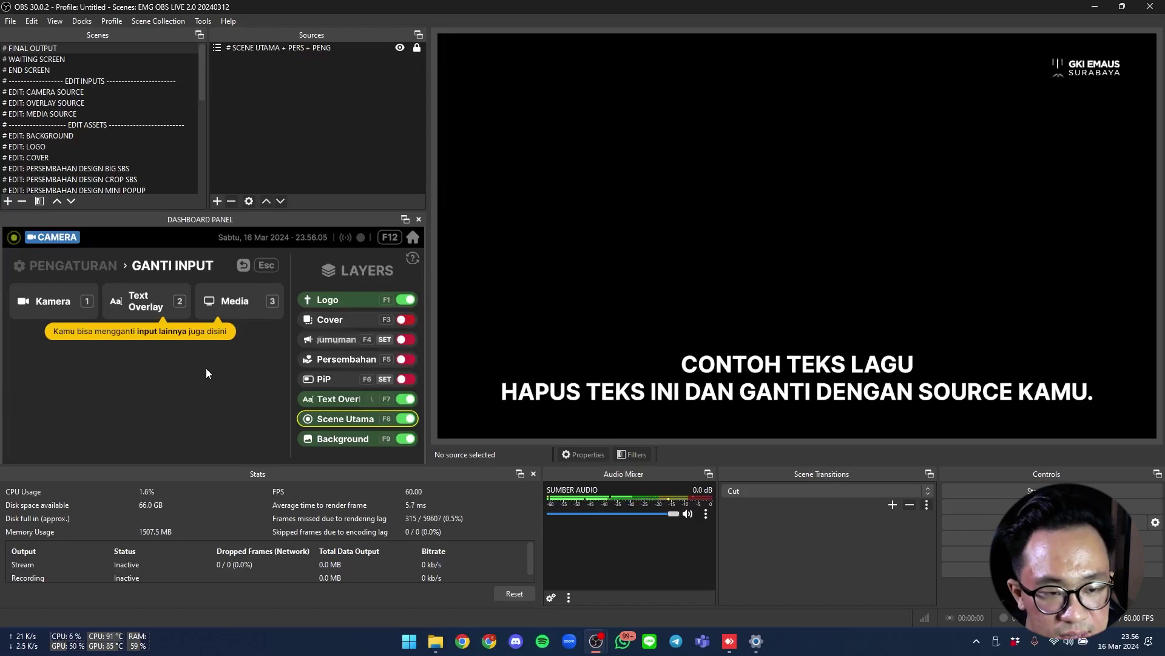
{"action": "key", "text": "2"}
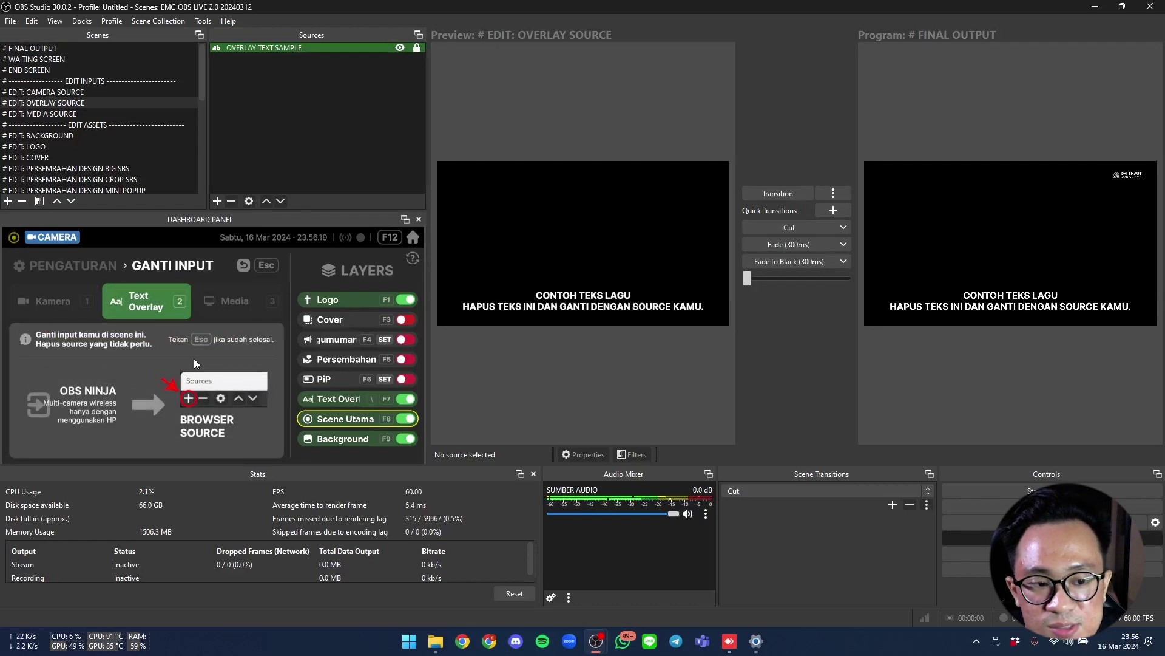
{"action": "left_click", "coordinate": [273, 51]}
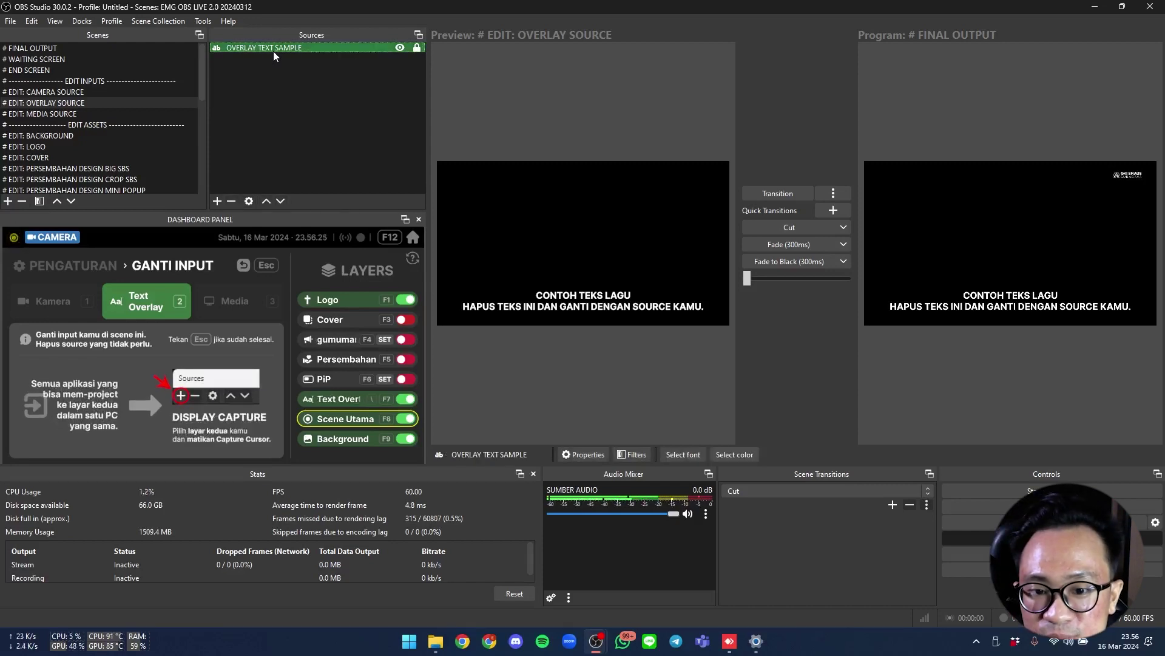
{"action": "left_click", "coordinate": [230, 202]}
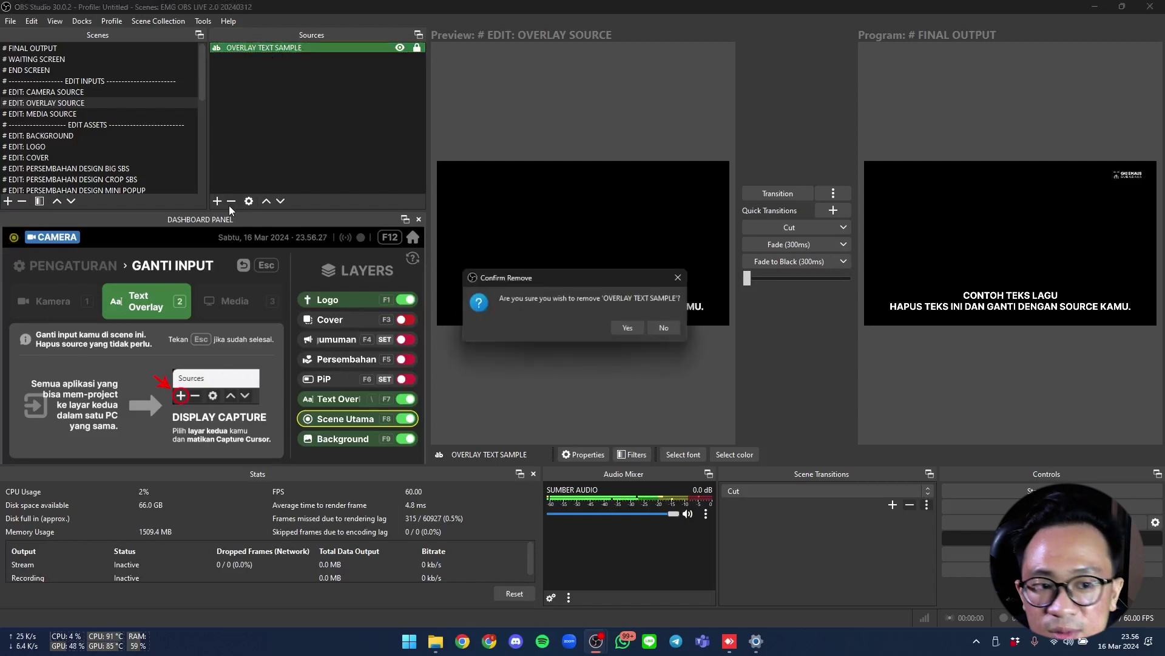
{"action": "left_click", "coordinate": [668, 330]}
Look through the source types that can be added to the # EDIT: OVERLAY SOURCE scene without adding one.
{"action": "right_click", "coordinate": [283, 141]}
{"action": "mouse_move", "coordinate": [296, 147]}
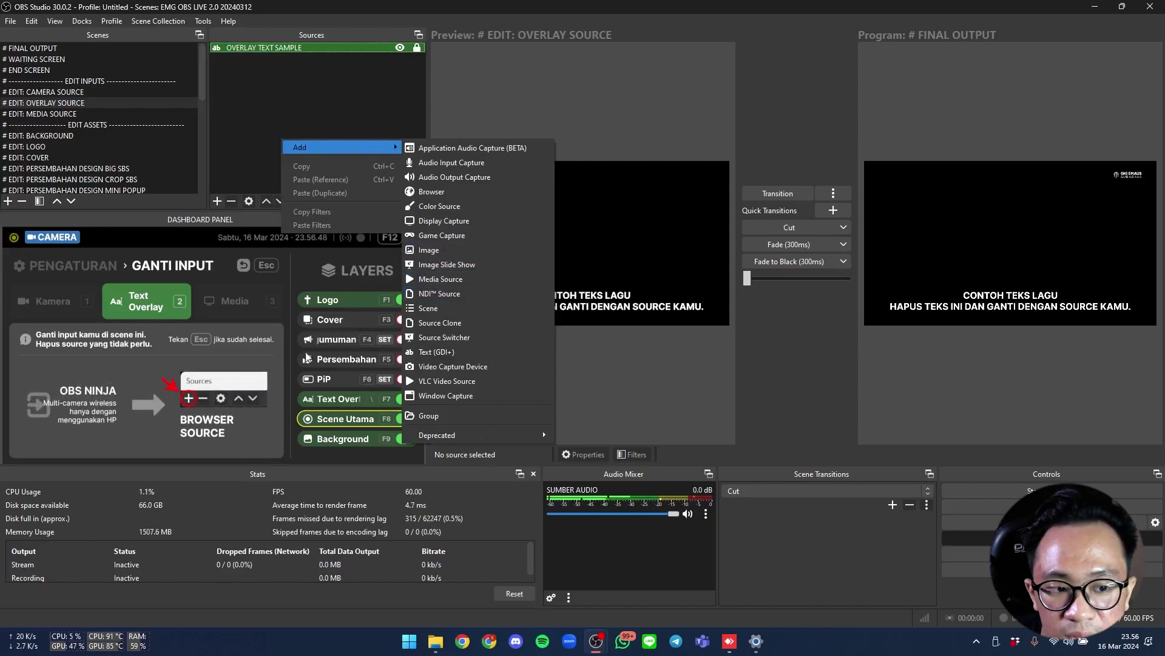
{"action": "key", "text": "Escape"}
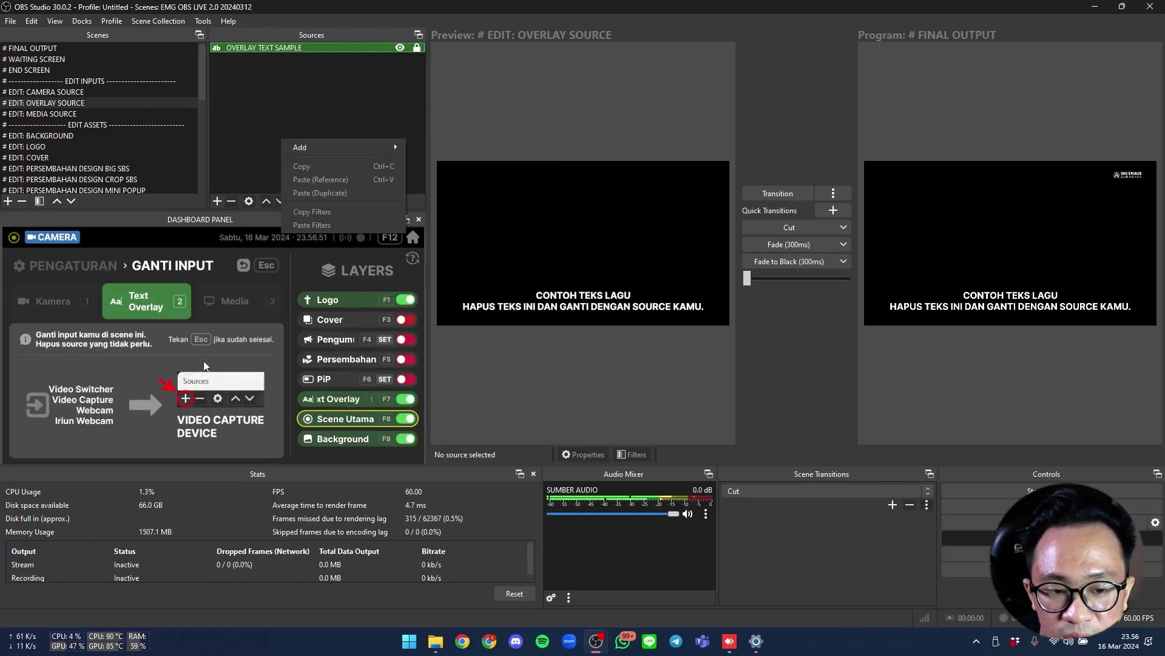
{"action": "mouse_move", "coordinate": [305, 148]}
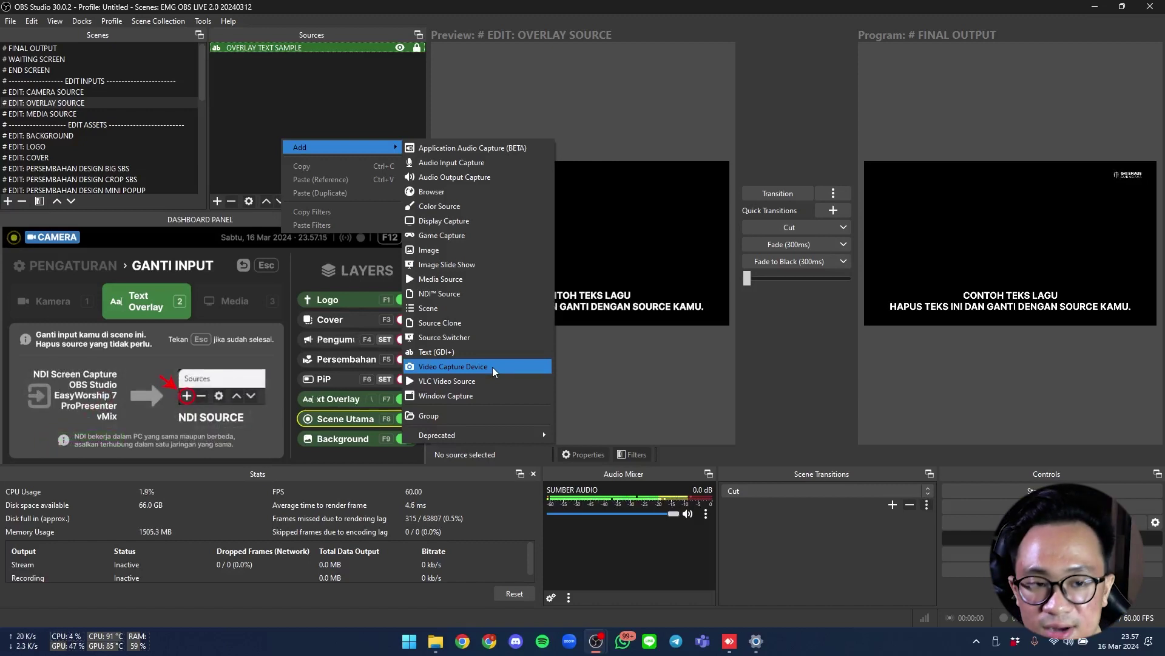
{"action": "key", "text": "Escape"}
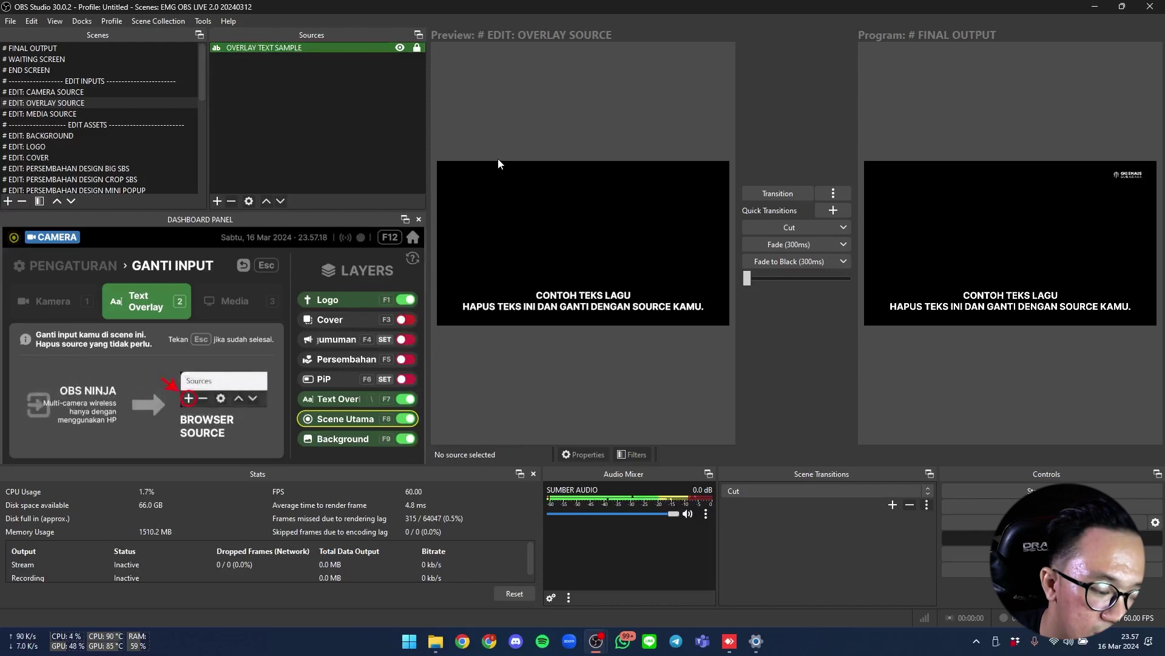
View the Media input's edit scene, then leave Ganti Input and open the Ganti Aset settings.
{"action": "key", "text": "3"}
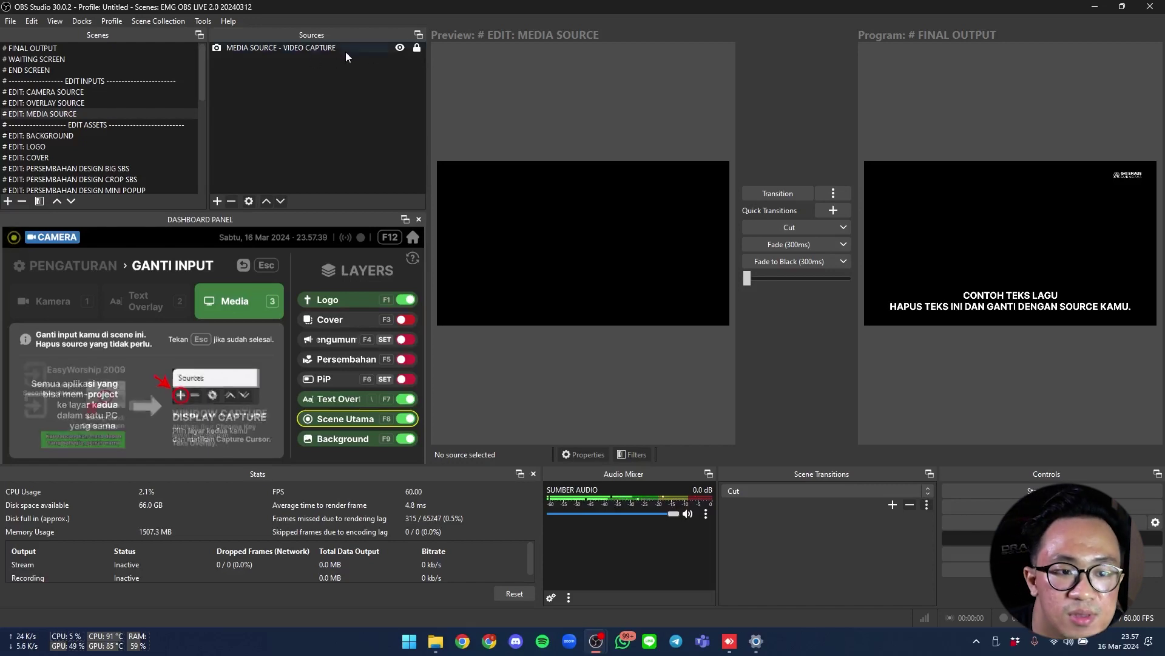
{"action": "key", "text": "Escape"}
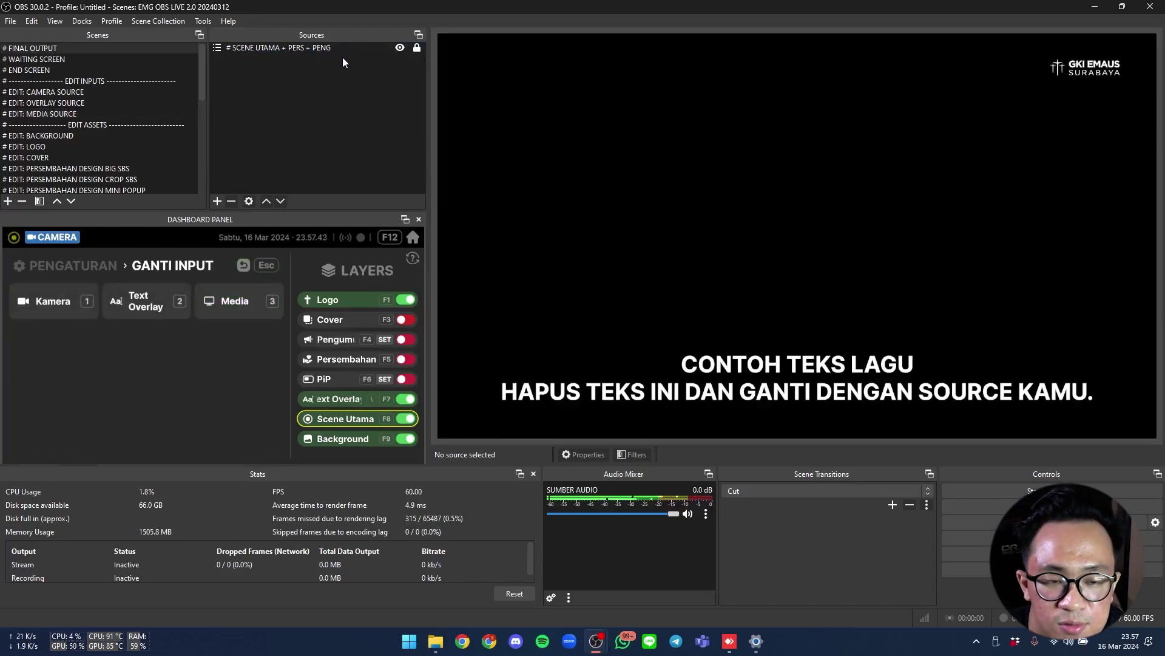
{"action": "key", "text": "Escape"}
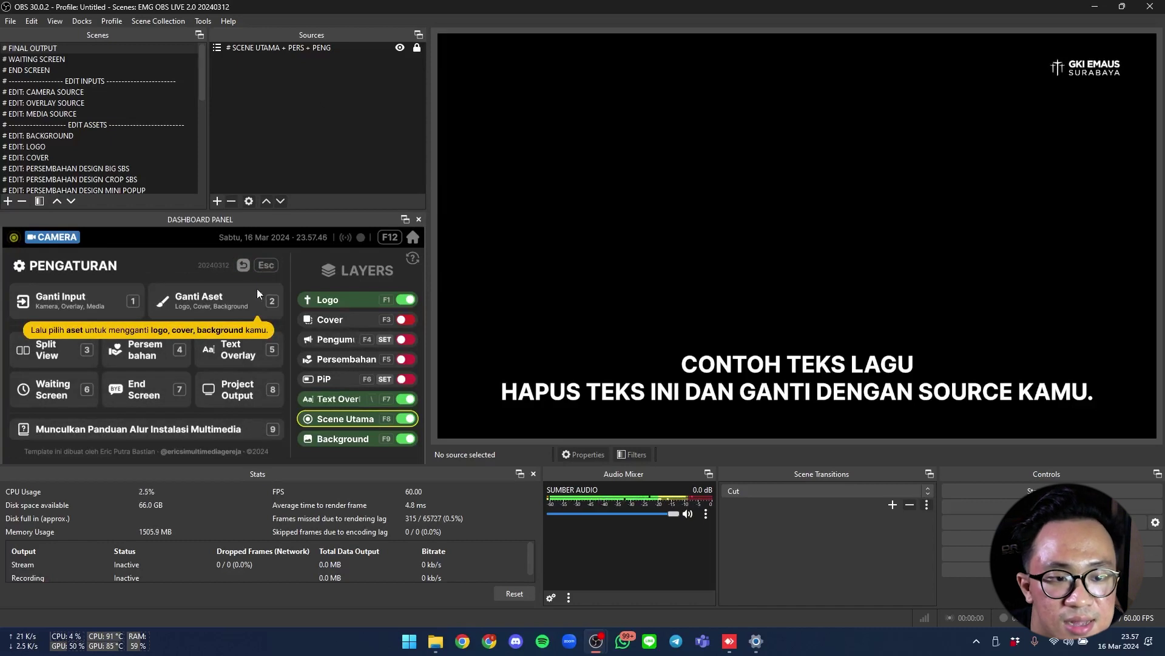
{"action": "left_click", "coordinate": [185, 318]}
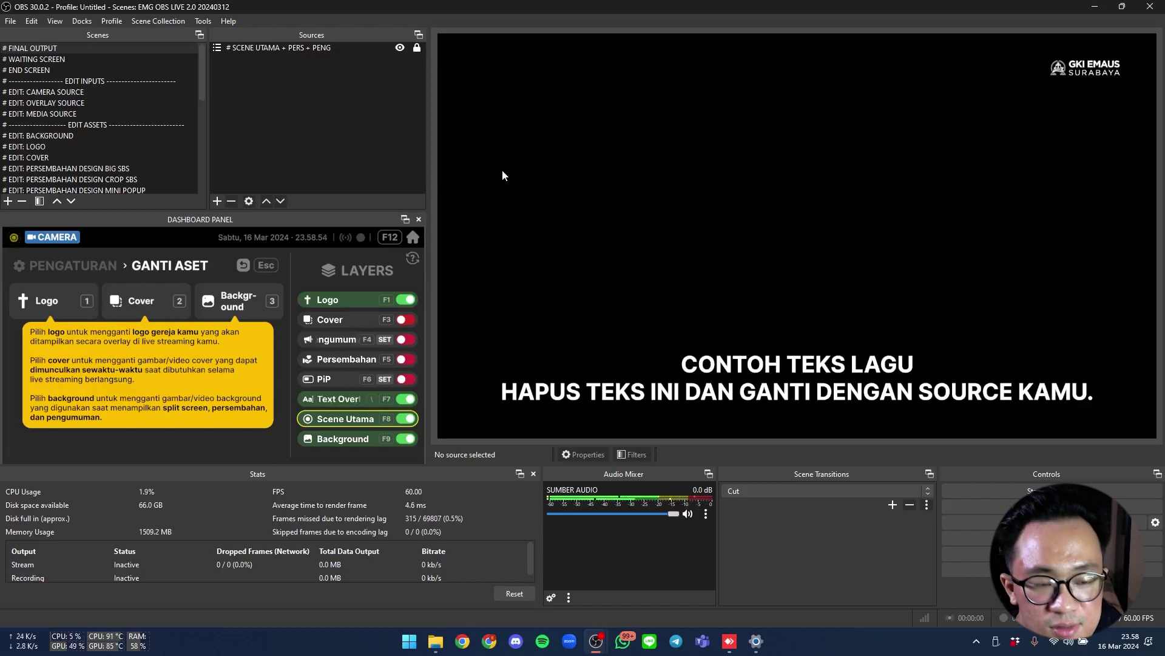
Open the Logo asset's edit scene and examine the LOGO WATERMARK source's placement, properties and the source types available to add.
{"action": "key", "text": "1"}
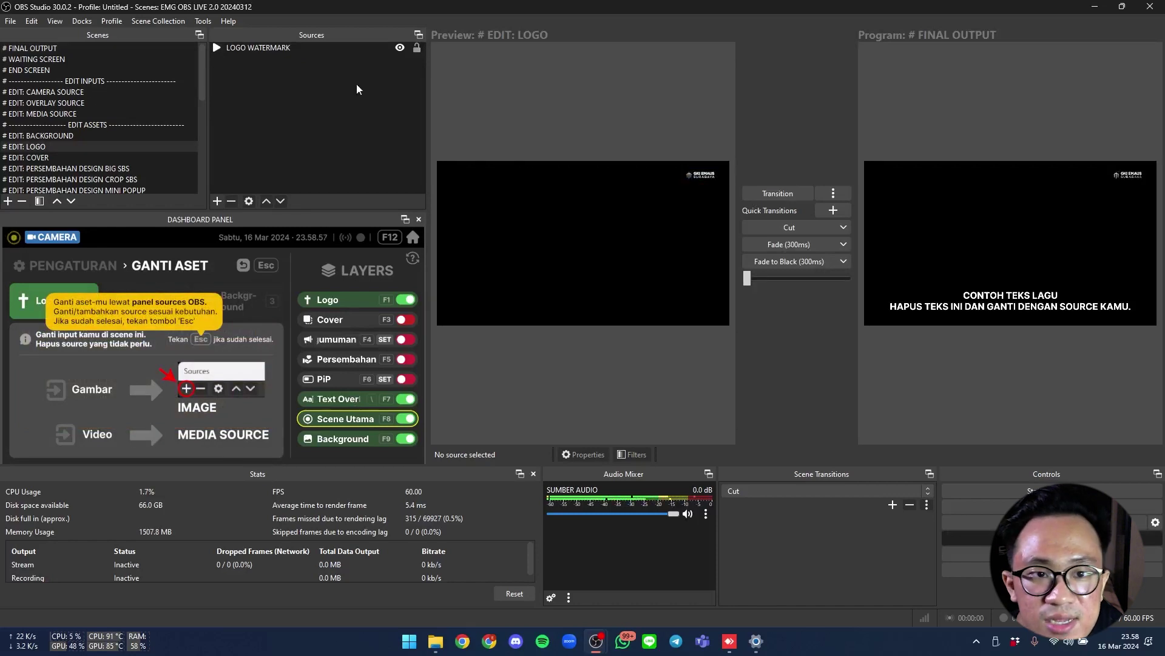
{"action": "left_click", "coordinate": [291, 48]}
{"action": "mouse_move", "coordinate": [695, 173]}
{"action": "left_mouse_down"}
{"action": "mouse_move", "coordinate": [616, 230]}
{"action": "mouse_move", "coordinate": [525, 231]}
{"action": "mouse_move", "coordinate": [514, 219]}
{"action": "mouse_move", "coordinate": [681, 207]}
{"action": "mouse_move", "coordinate": [625, 186]}
{"action": "mouse_move", "coordinate": [692, 187]}
{"action": "left_mouse_up"}
{"action": "left_click", "coordinate": [641, 104]}
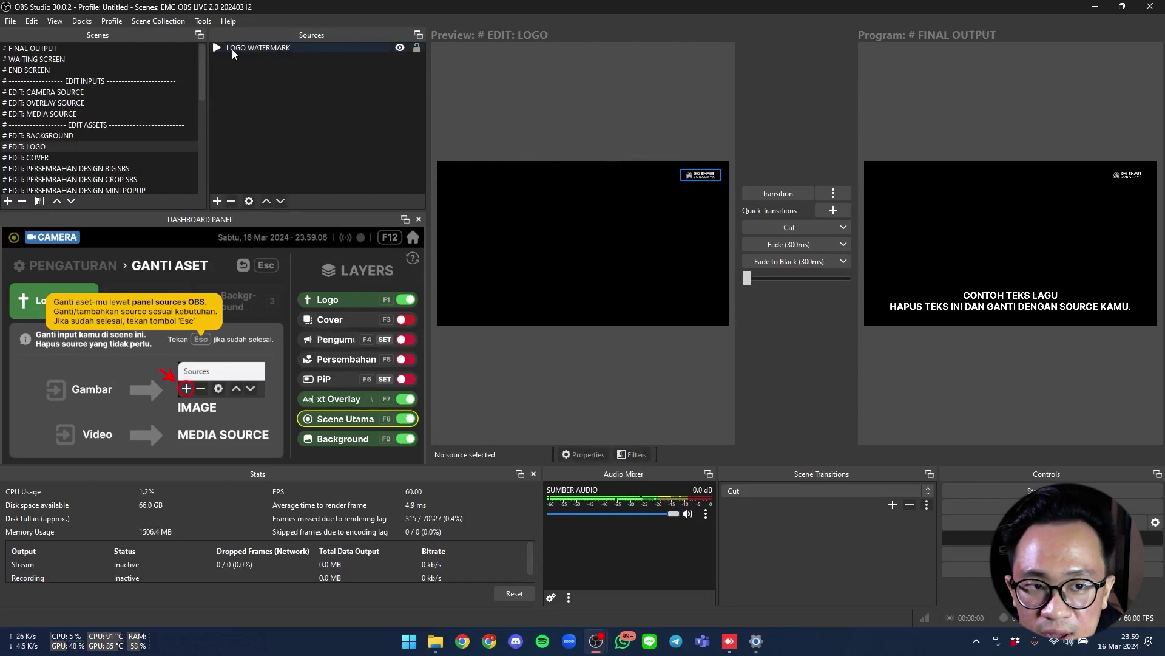
{"action": "double_click", "coordinate": [317, 49]}
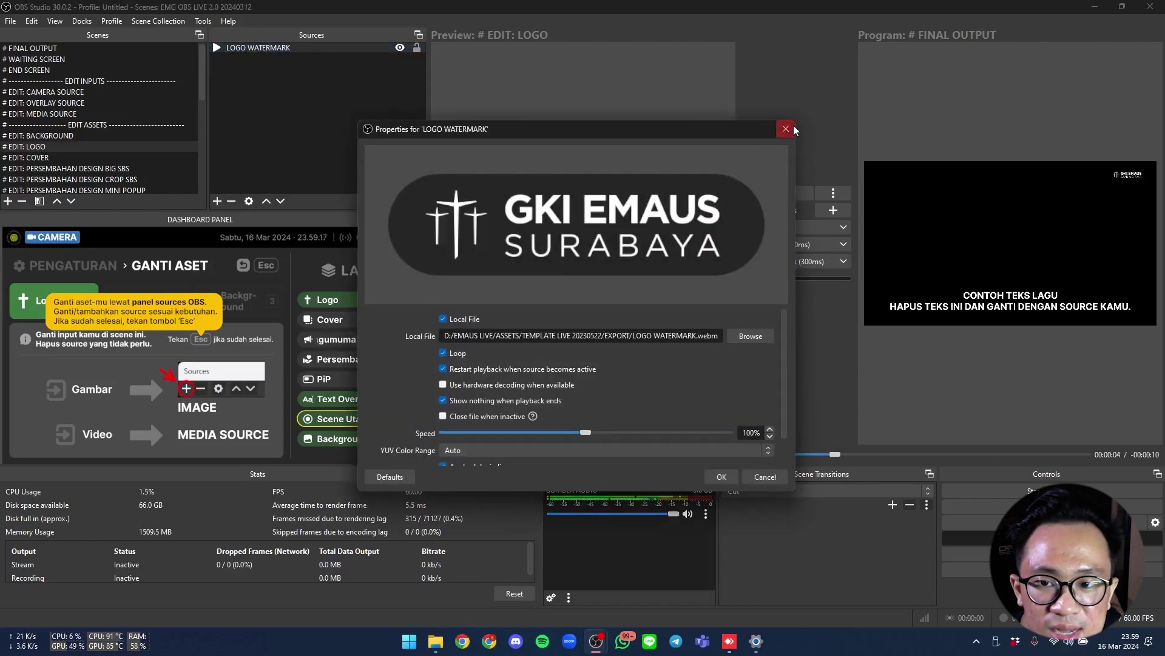
{"action": "left_click", "coordinate": [775, 481]}
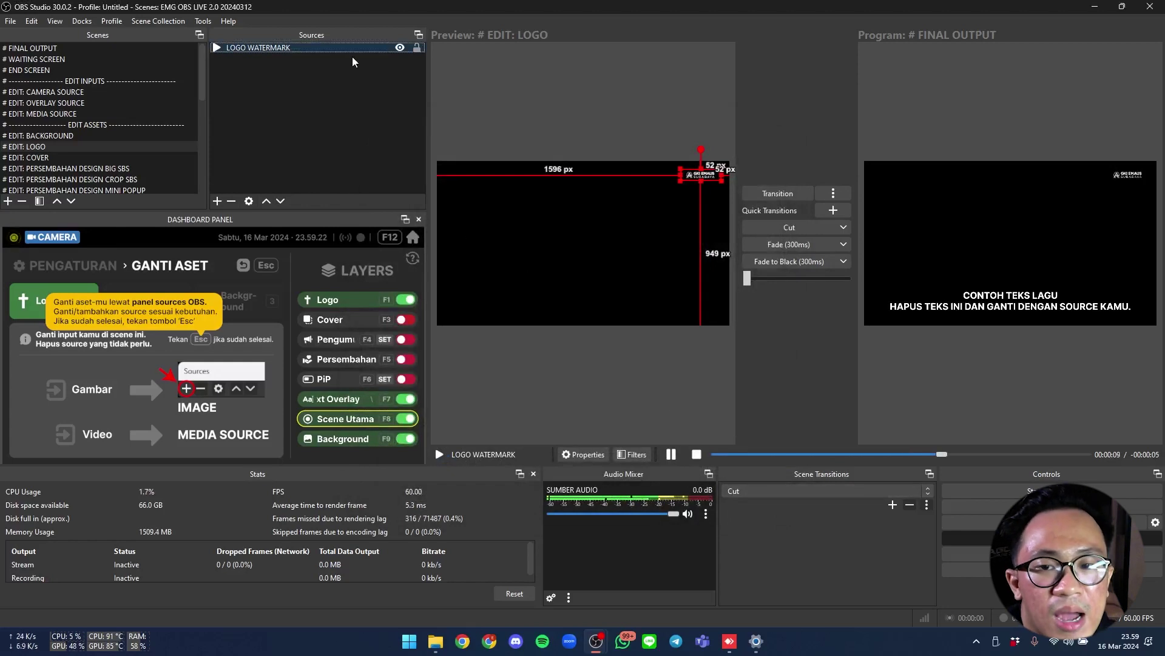
{"action": "left_click", "coordinate": [642, 140]}
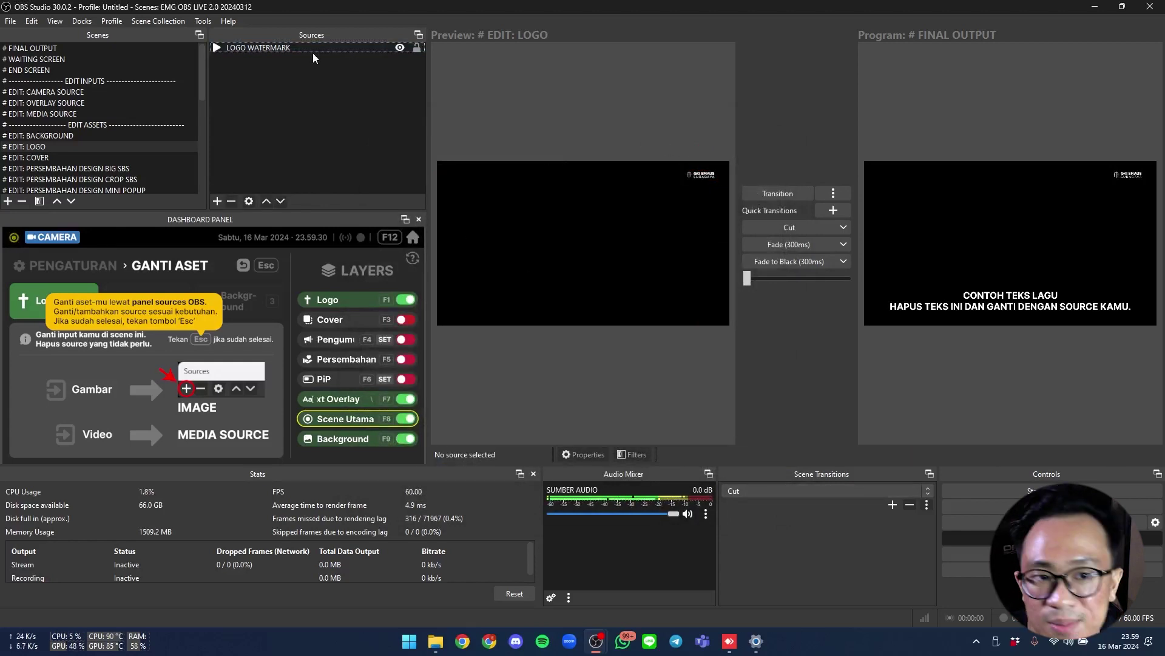
{"action": "left_click", "coordinate": [217, 202]}
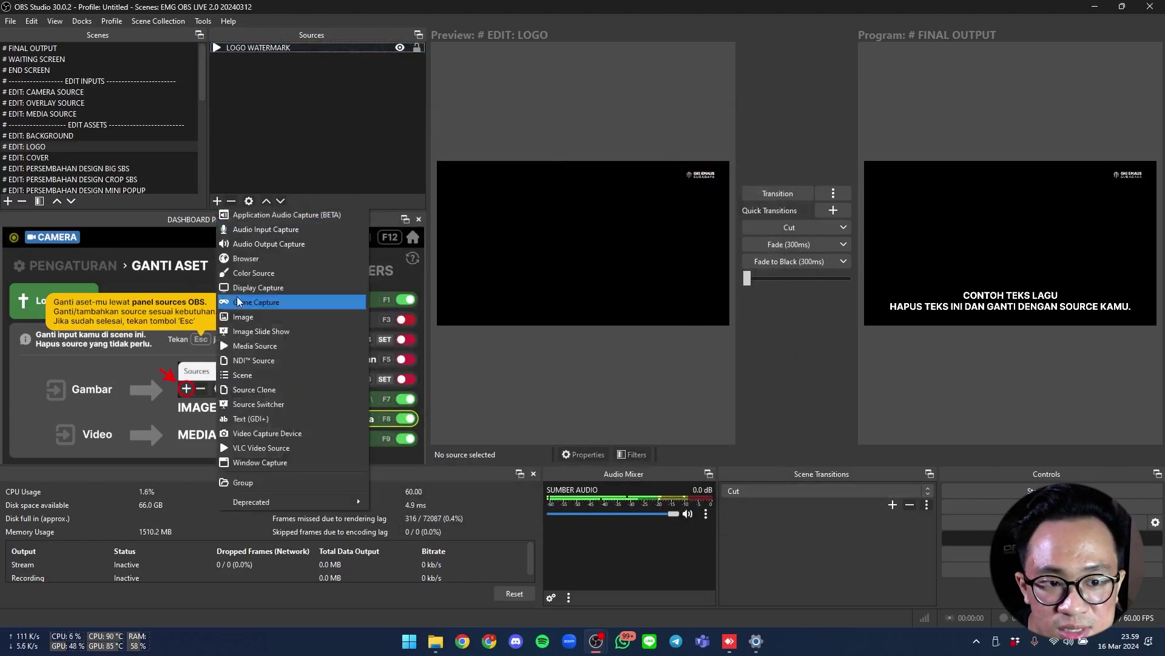
{"action": "left_click", "coordinate": [340, 110]}
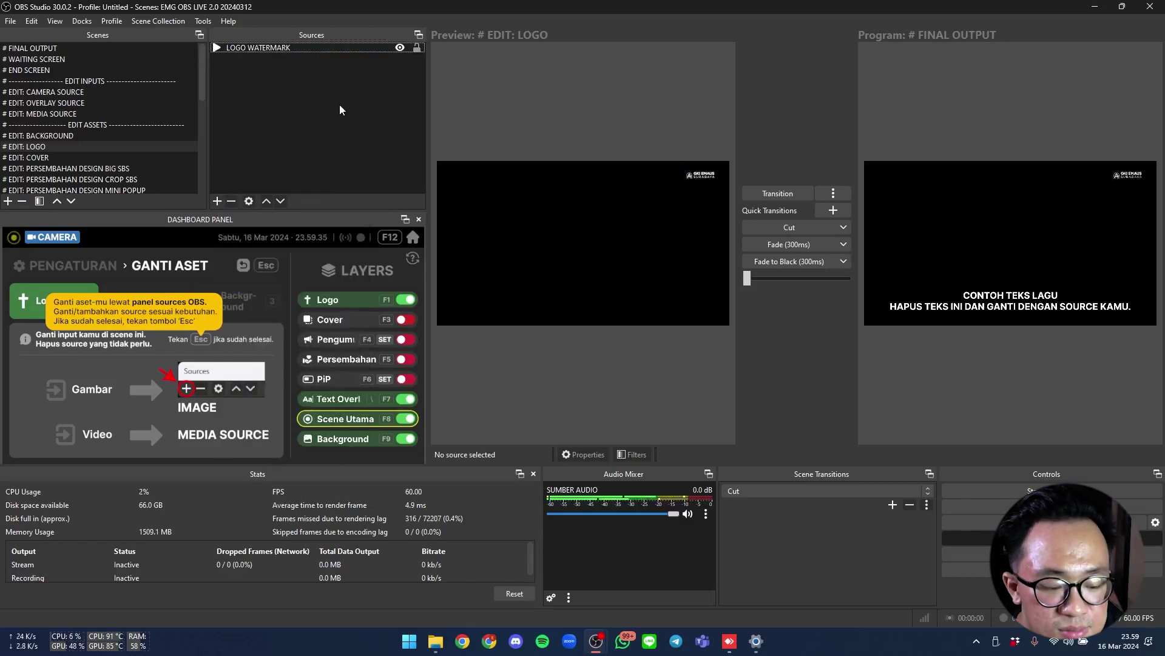
Switch from the Logo asset to Cover and examine the COVER - GAMBAR source's properties and the source types available to add.
{"action": "key", "text": "Escape"}
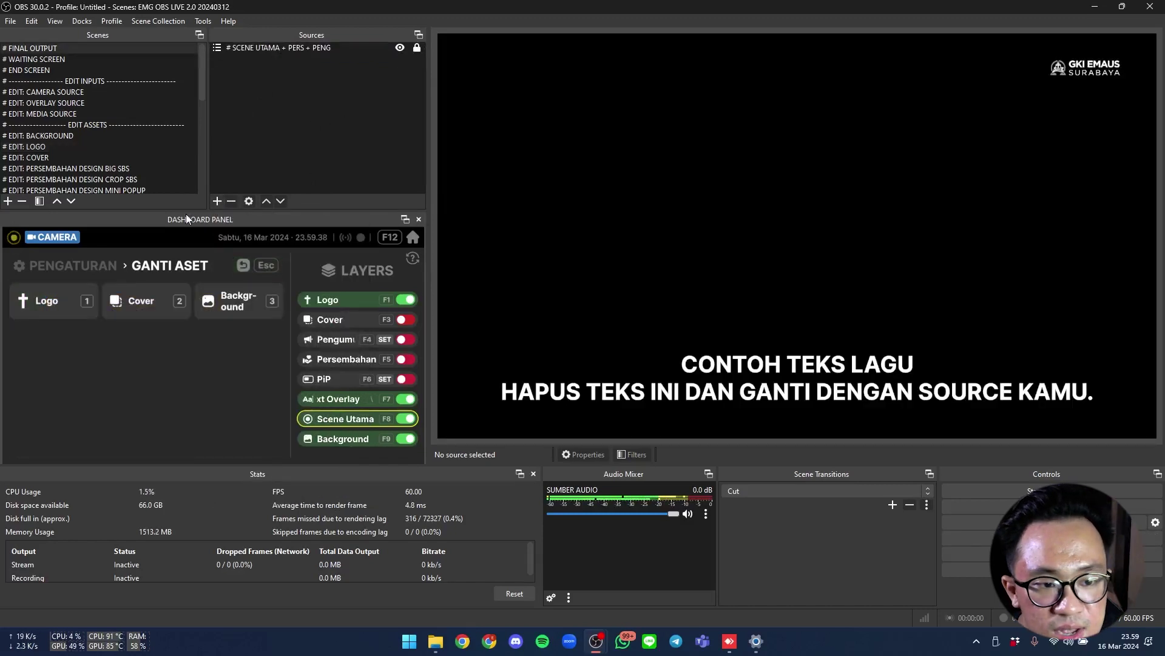
{"action": "key", "text": "2"}
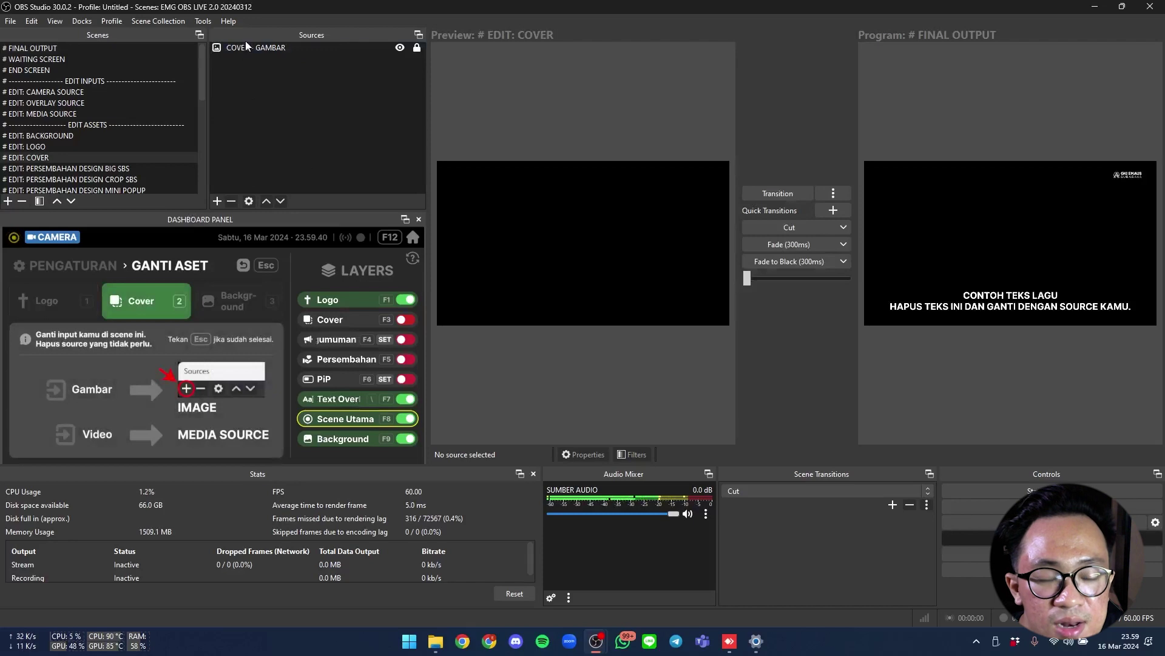
{"action": "left_click", "coordinate": [304, 47]}
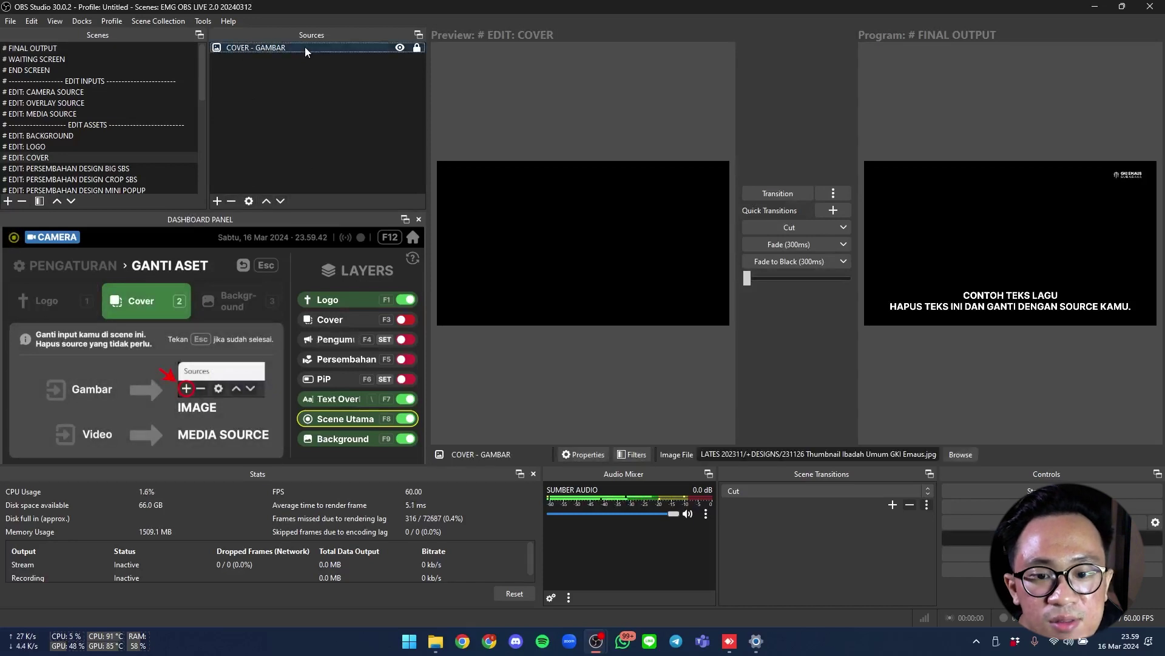
{"action": "double_click", "coordinate": [315, 47]}
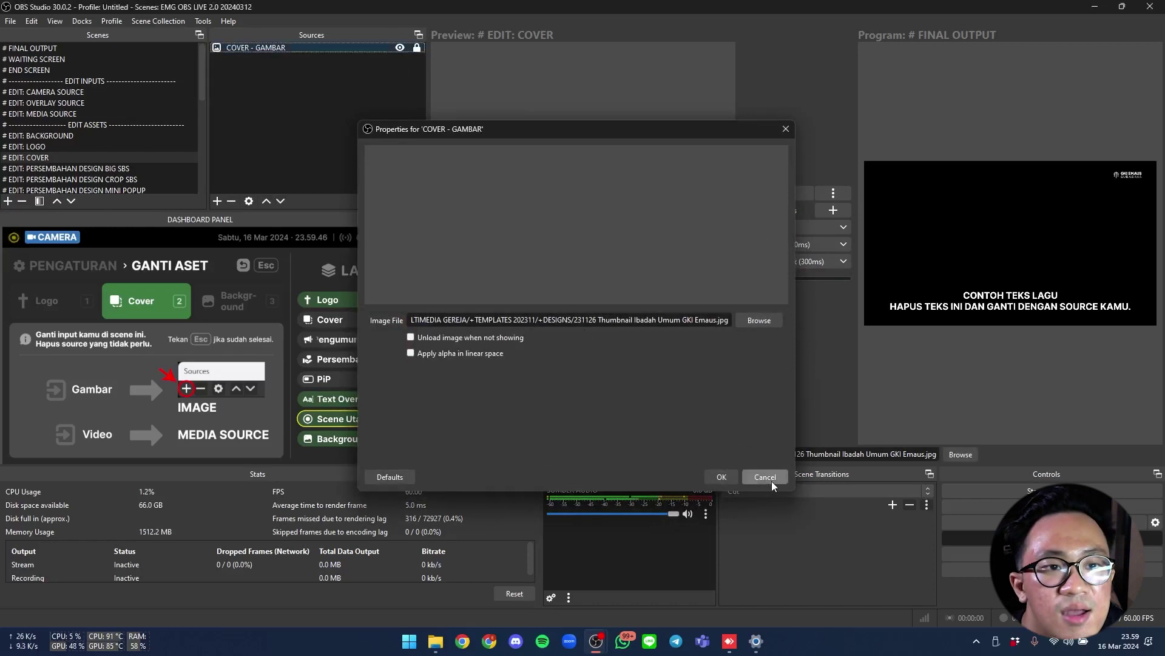
{"action": "left_click", "coordinate": [766, 477]}
{"action": "right_click", "coordinate": [286, 99]}
{"action": "mouse_move", "coordinate": [304, 106]}
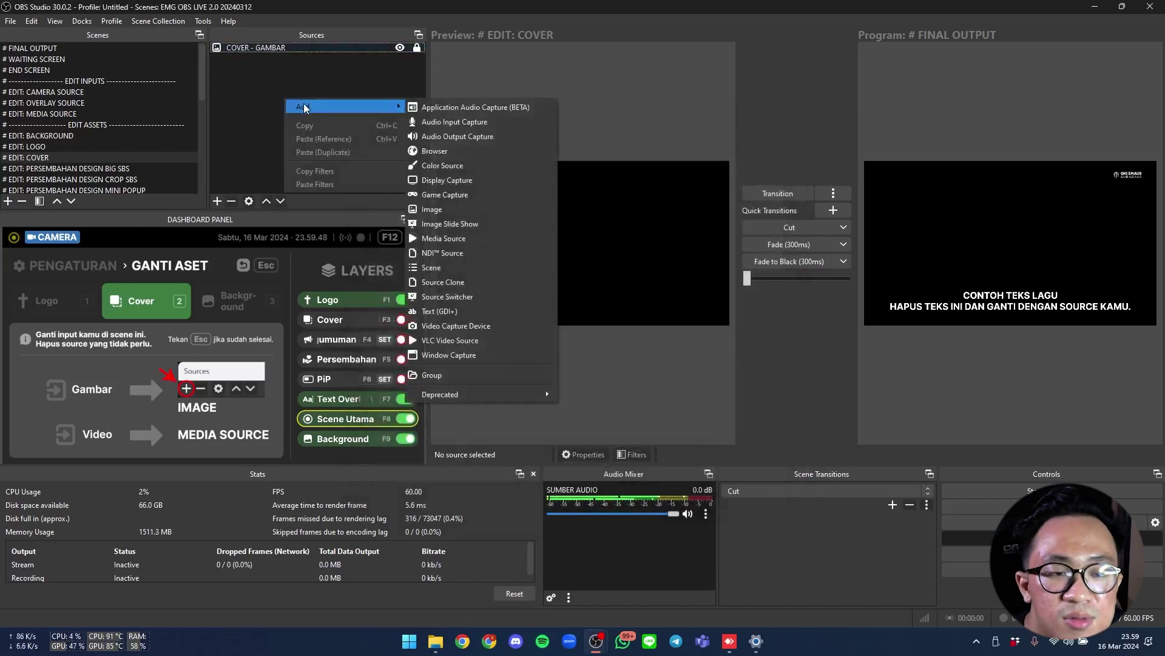
{"action": "left_click", "coordinate": [501, 241]}
{"action": "left_click", "coordinate": [328, 49]}
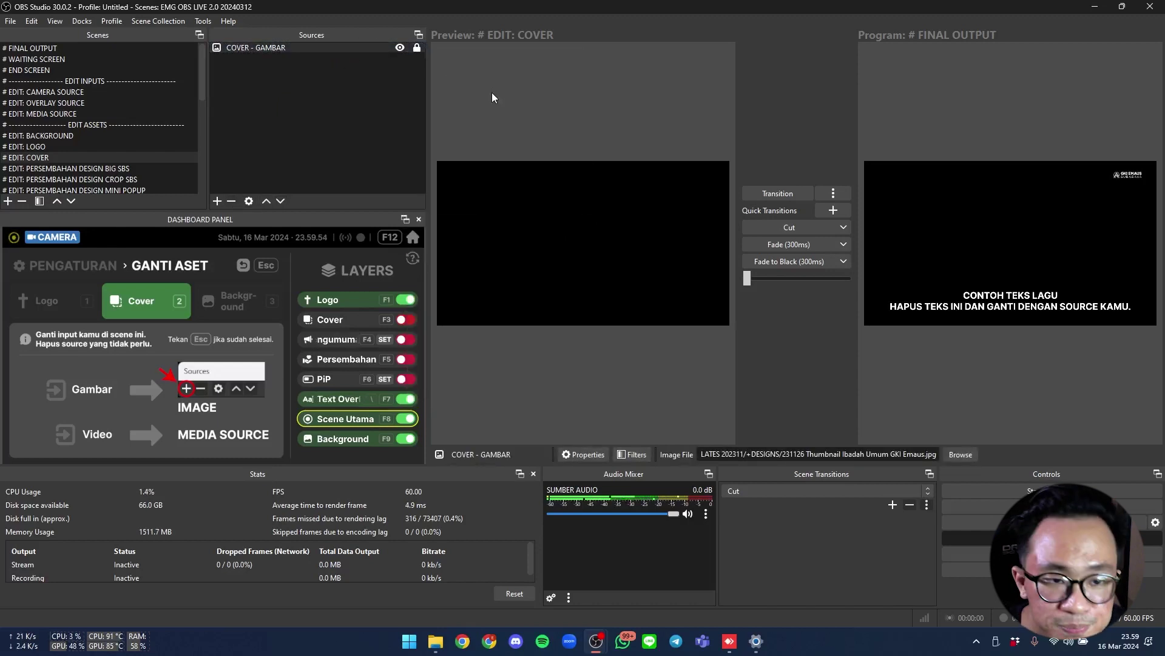
View the Background asset's edit scene, leave Ganti Aset and return the dashboard to its main page.
{"action": "key", "text": "Escape"}
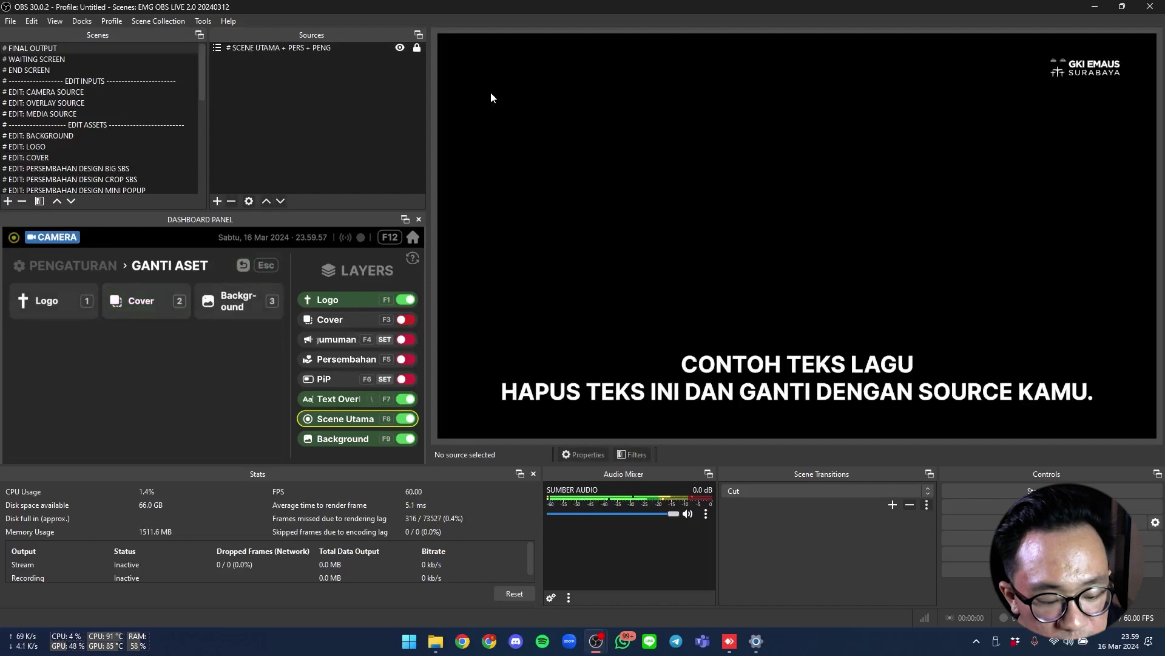
{"action": "key", "text": "3"}
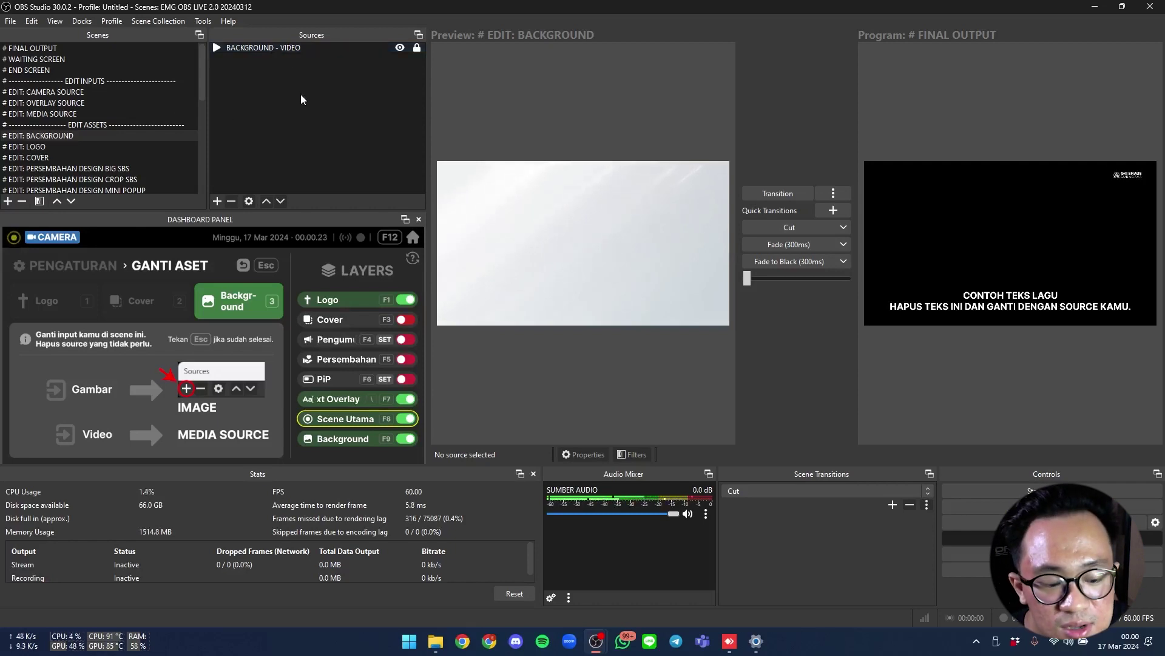
{"action": "key", "text": "Escape"}
{"action": "key", "text": "Escape"}
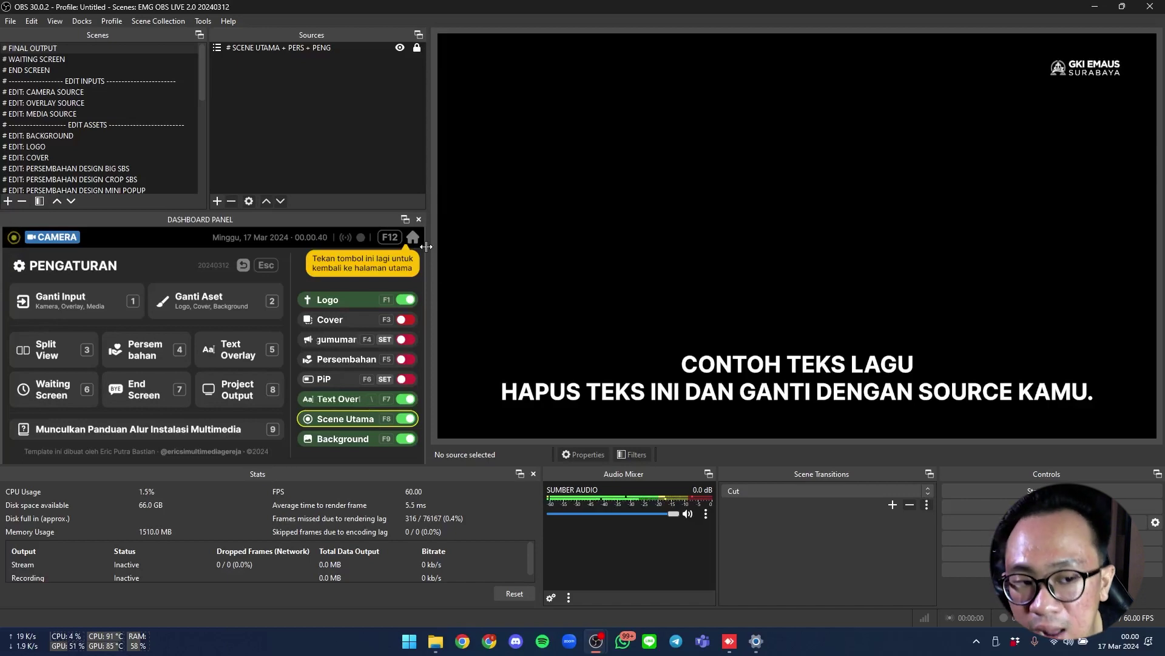
{"action": "key", "text": "F12"}
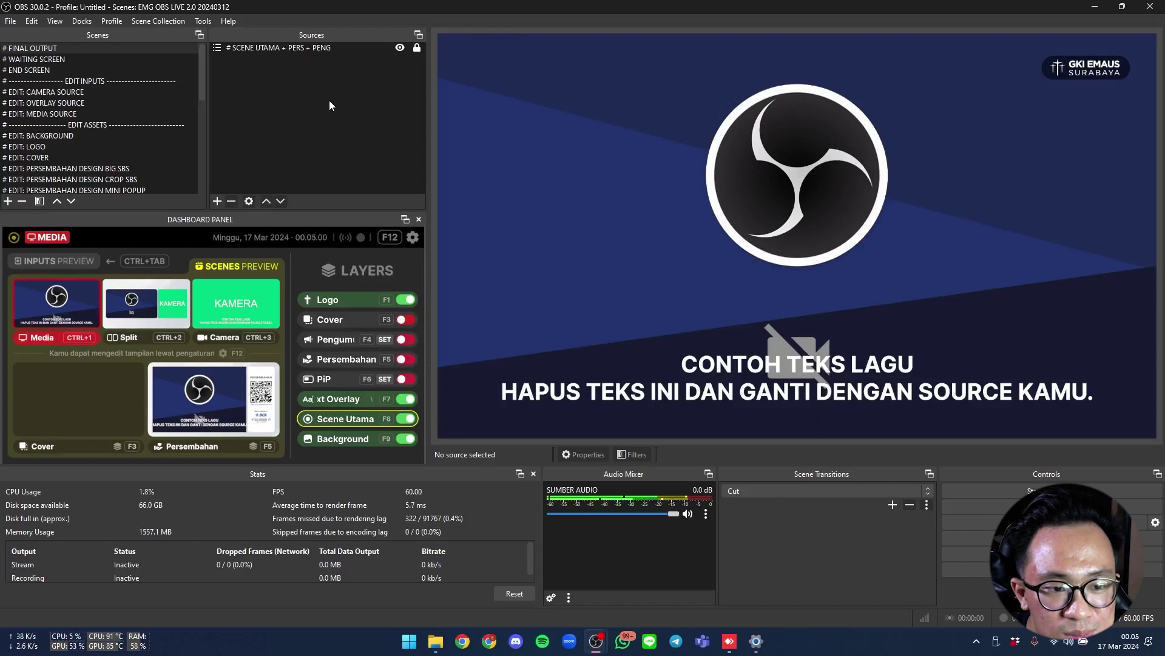
Switch the live output through the Camera, Media and Split scenes, ending on Camera.
{"action": "left_click", "coordinate": [267, 337]}
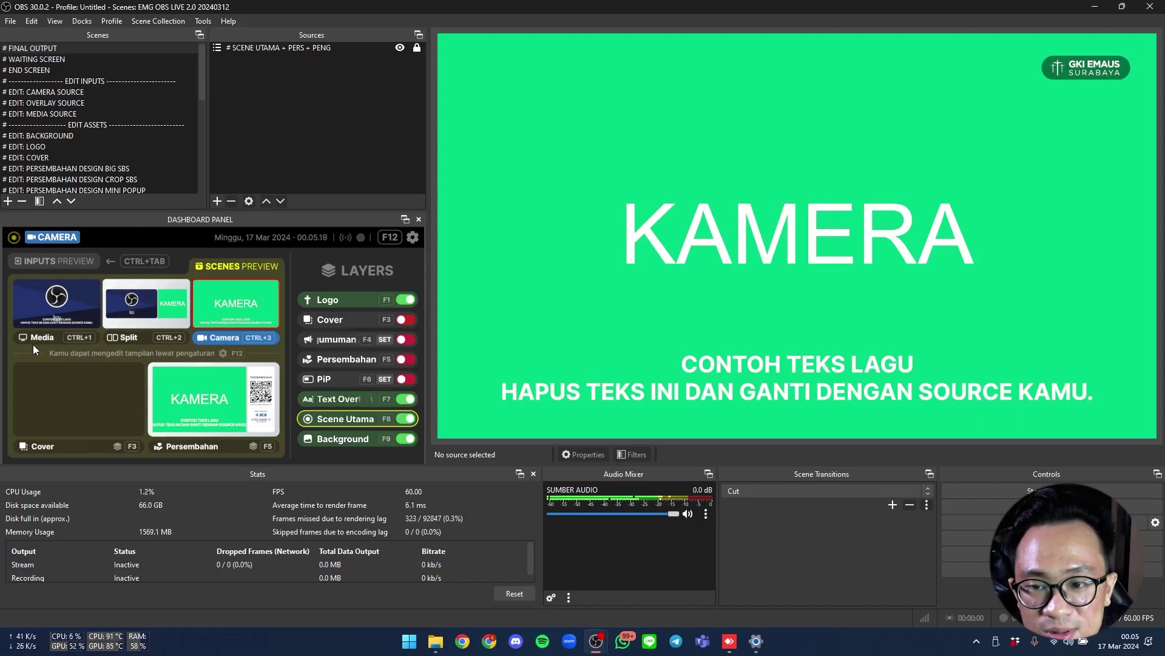
{"action": "key", "text": "ctrl+1"}
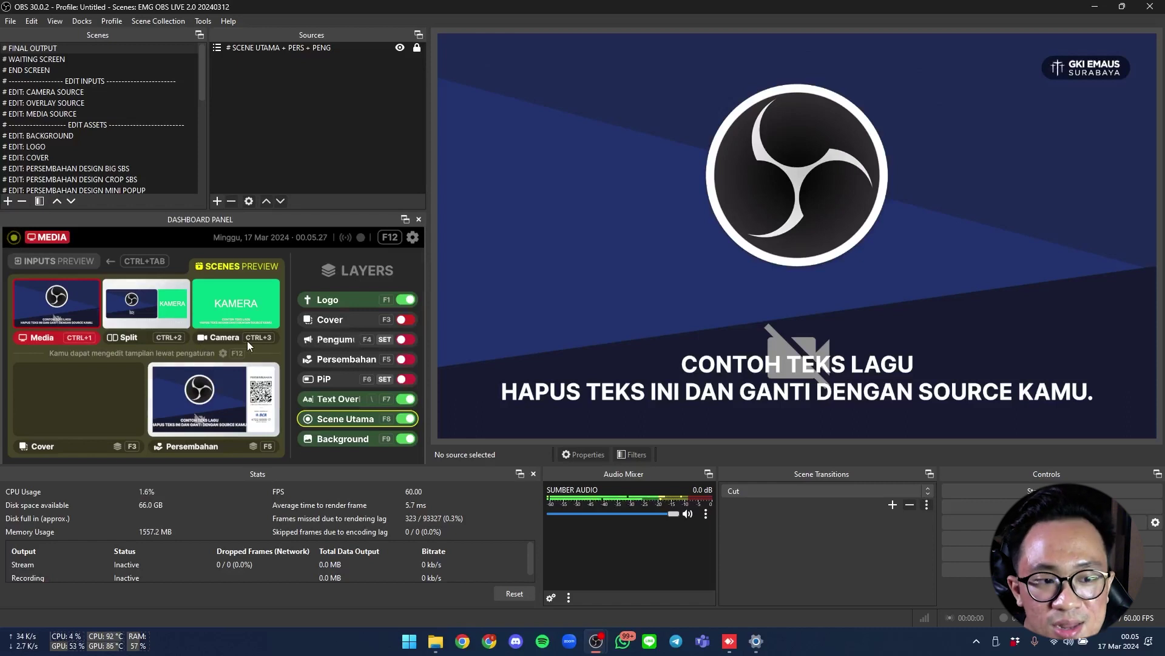
{"action": "key", "text": "ctrl+2"}
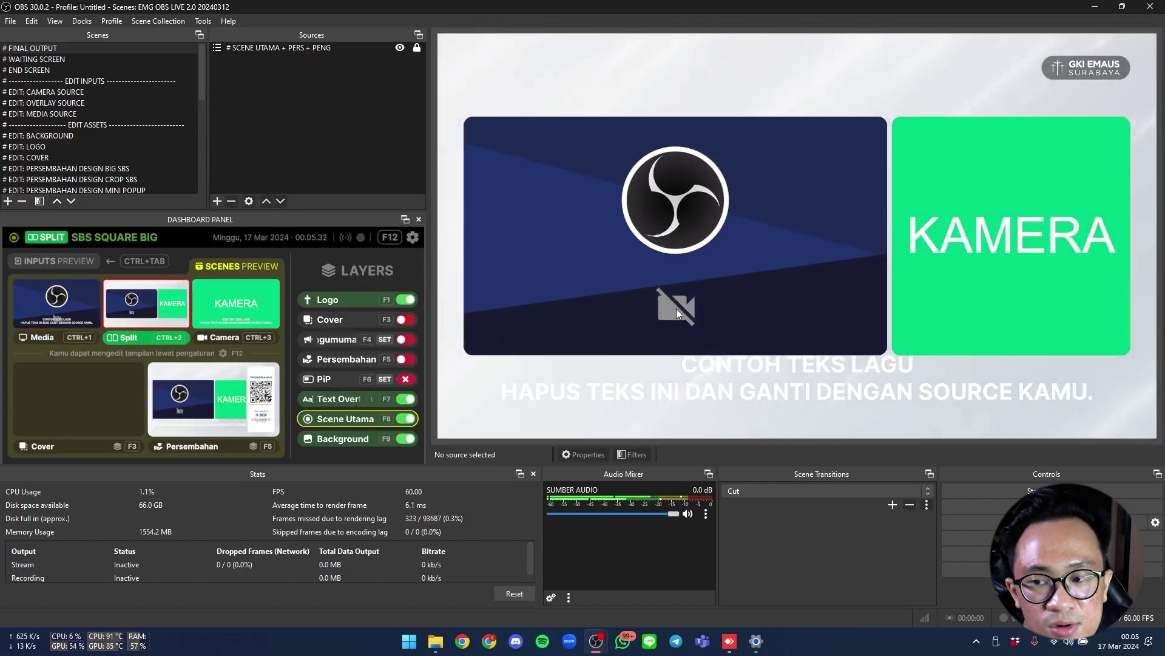
{"action": "key", "text": "ctrl+3"}
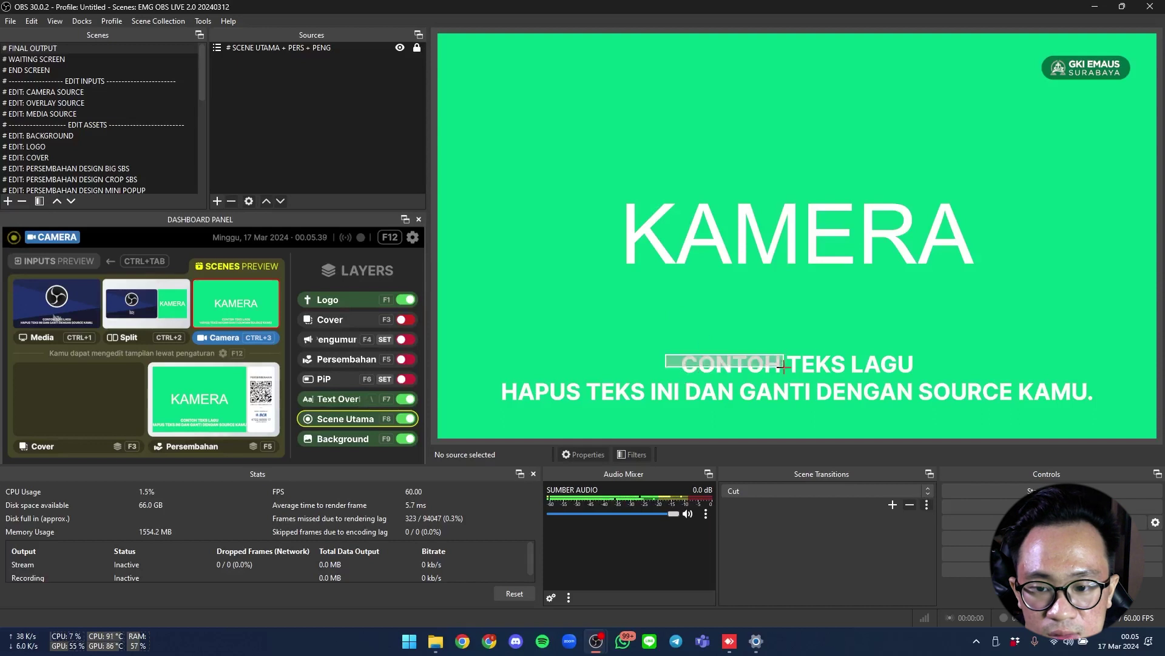
{"action": "left_click_drag", "start_coordinate": [1112, 409], "coordinate": [482, 346]}
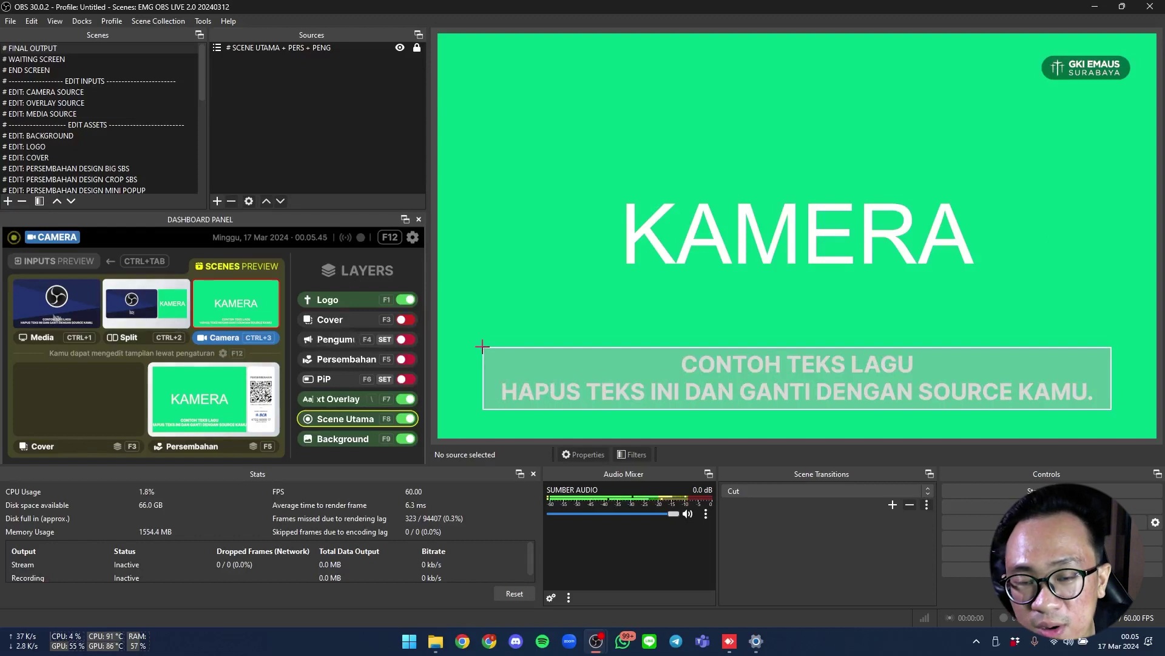
{"action": "left_click_drag", "start_coordinate": [482, 347], "coordinate": [482, 347]}
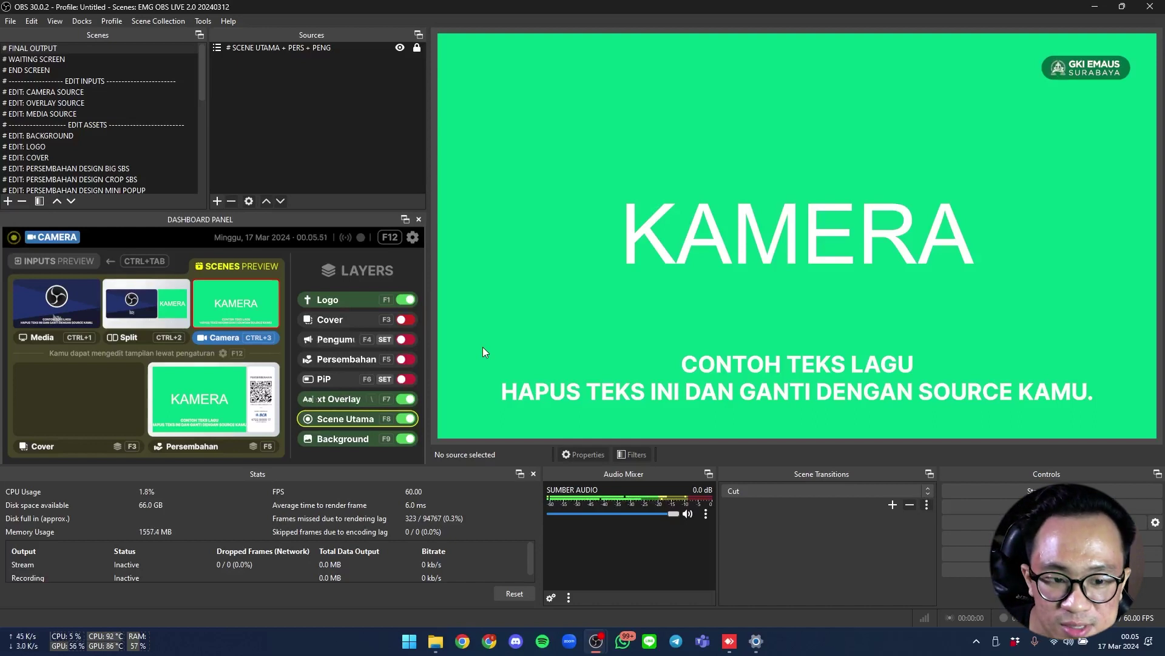
Toggle the Text Overlay layer off and back on over the Camera scene.
{"action": "key", "text": "F7"}
{"action": "key", "text": "F7"}
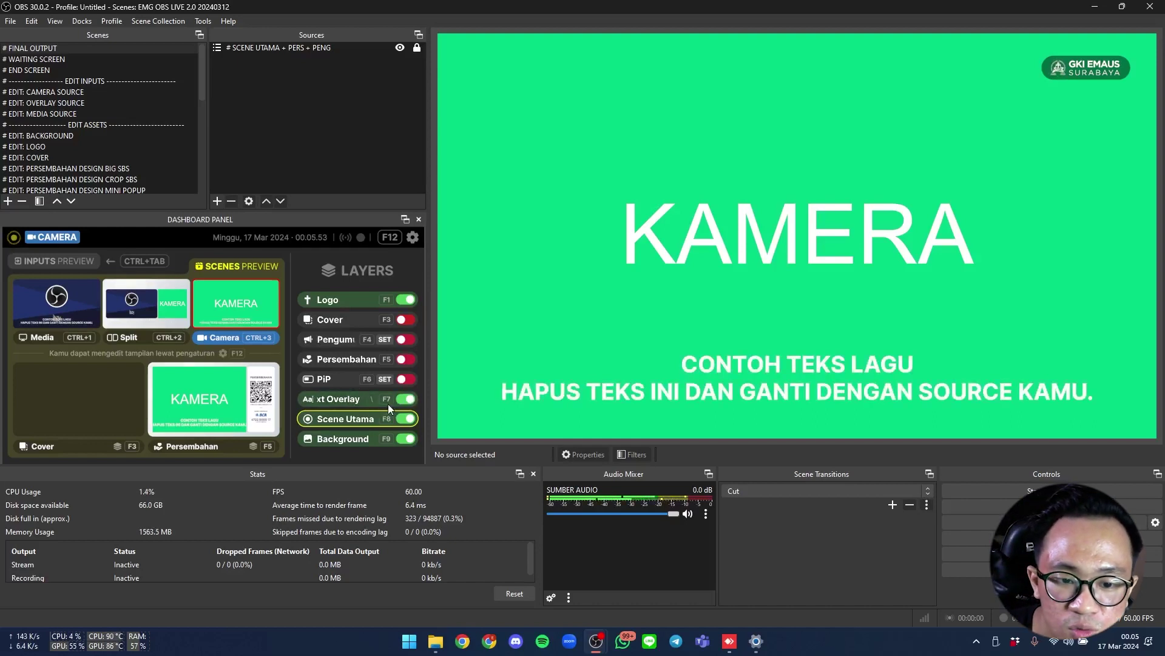
{"action": "left_click", "coordinate": [384, 401]}
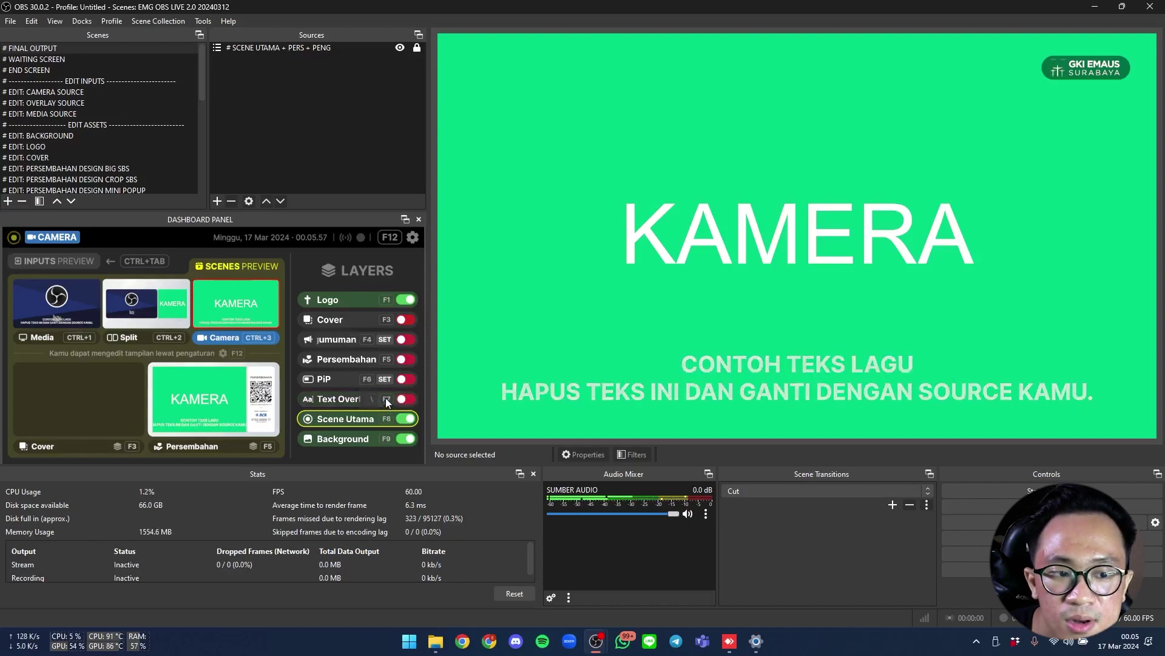
{"action": "left_click", "coordinate": [385, 398]}
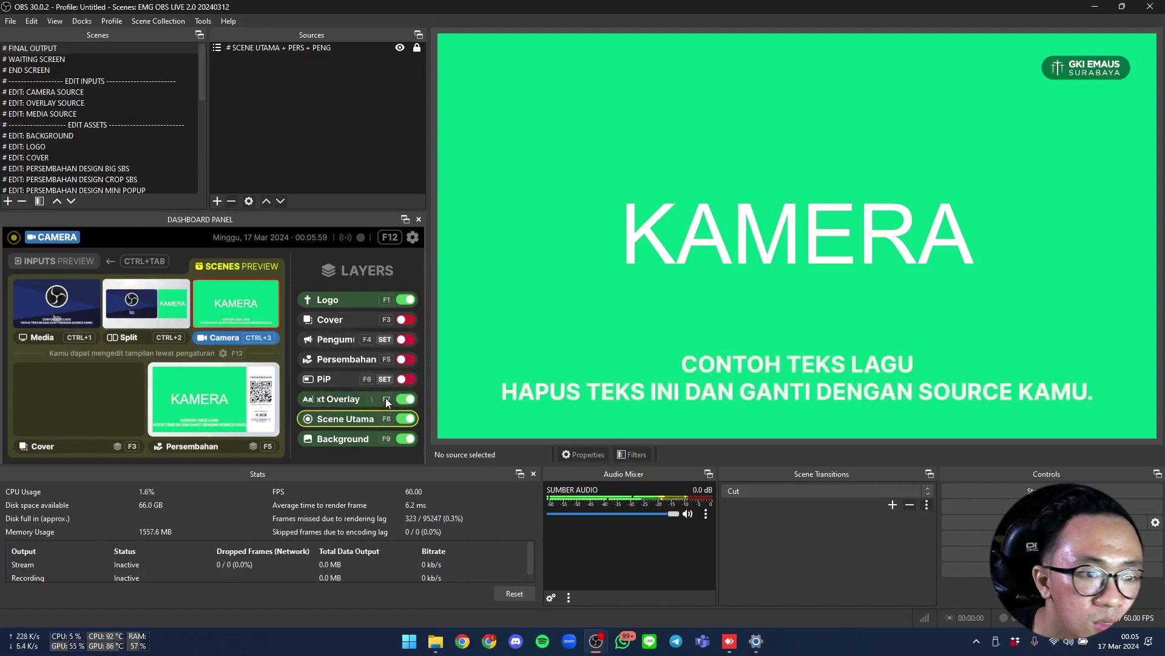
Cycle the live output through Split, Media and Camera, and toggle the Text Overlay layer off and on again.
{"action": "key", "text": "ctrl+2"}
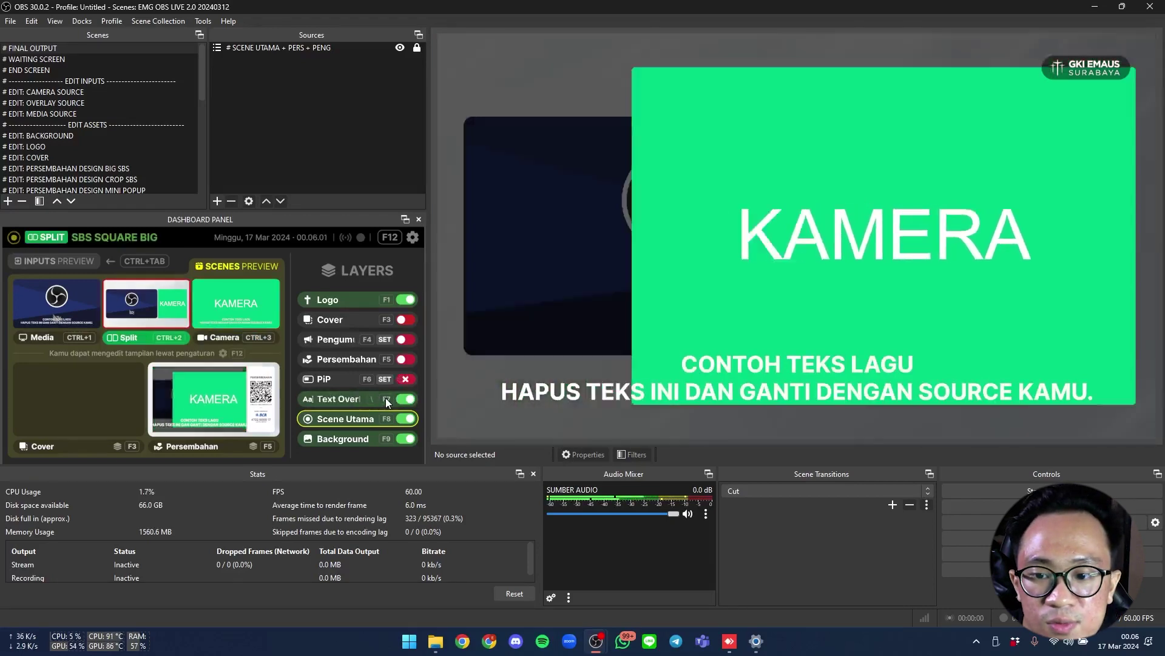
{"action": "key", "text": "ctrl+1"}
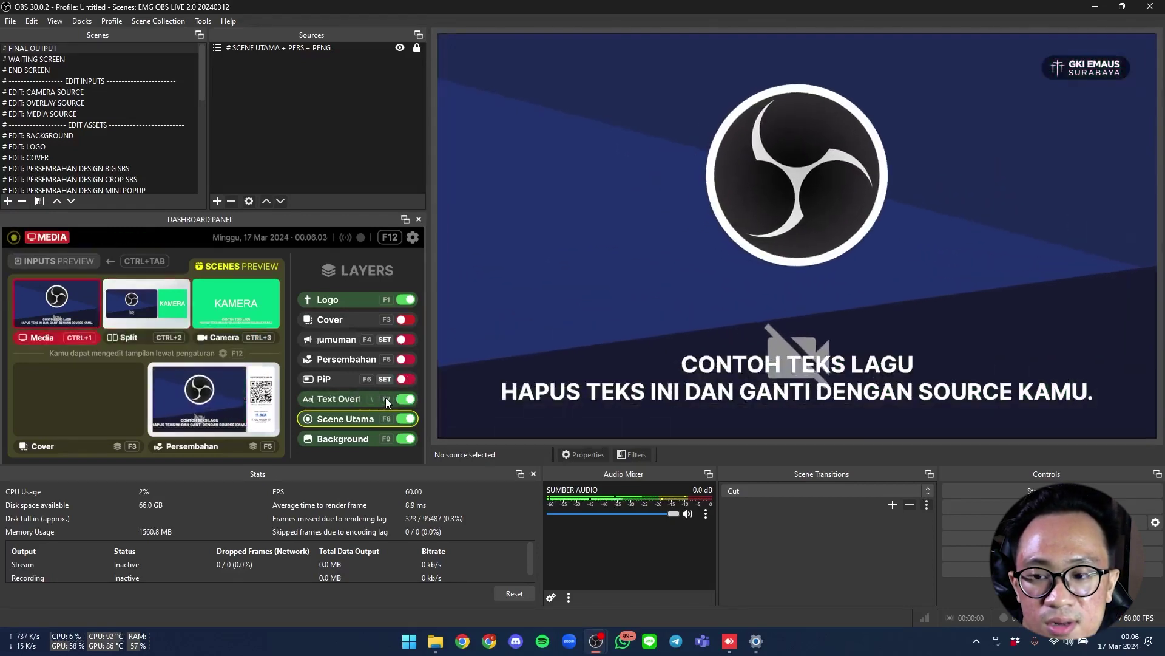
{"action": "key", "text": "ctrl+3"}
{"action": "left_click", "coordinate": [385, 398]}
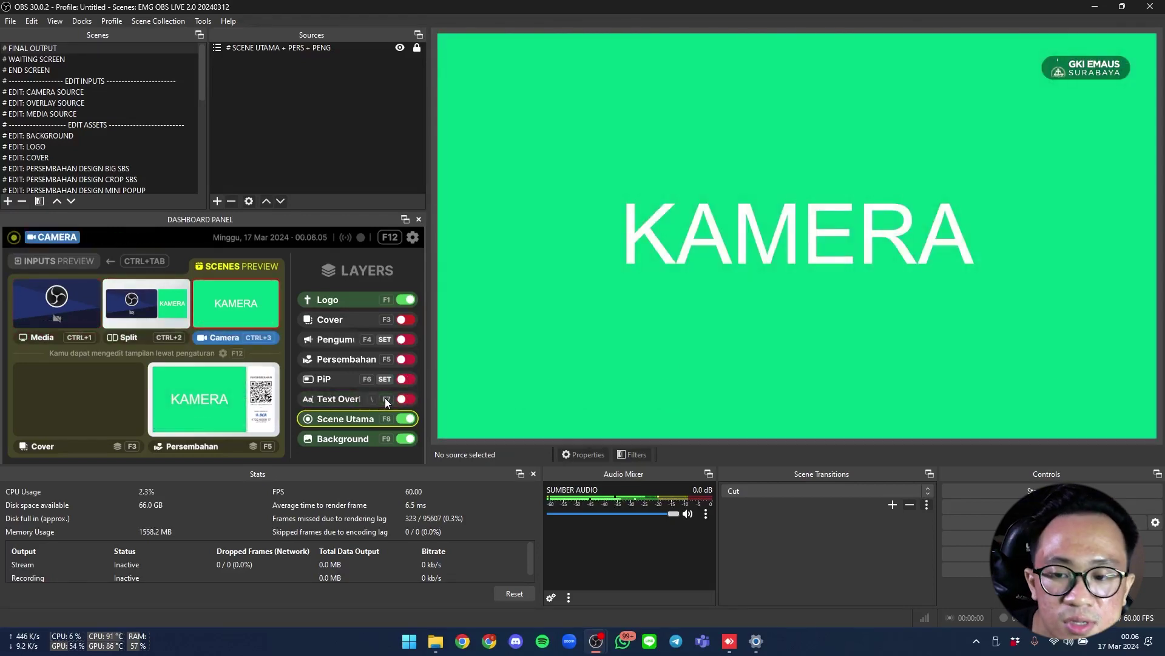
{"action": "key", "text": "backslash"}
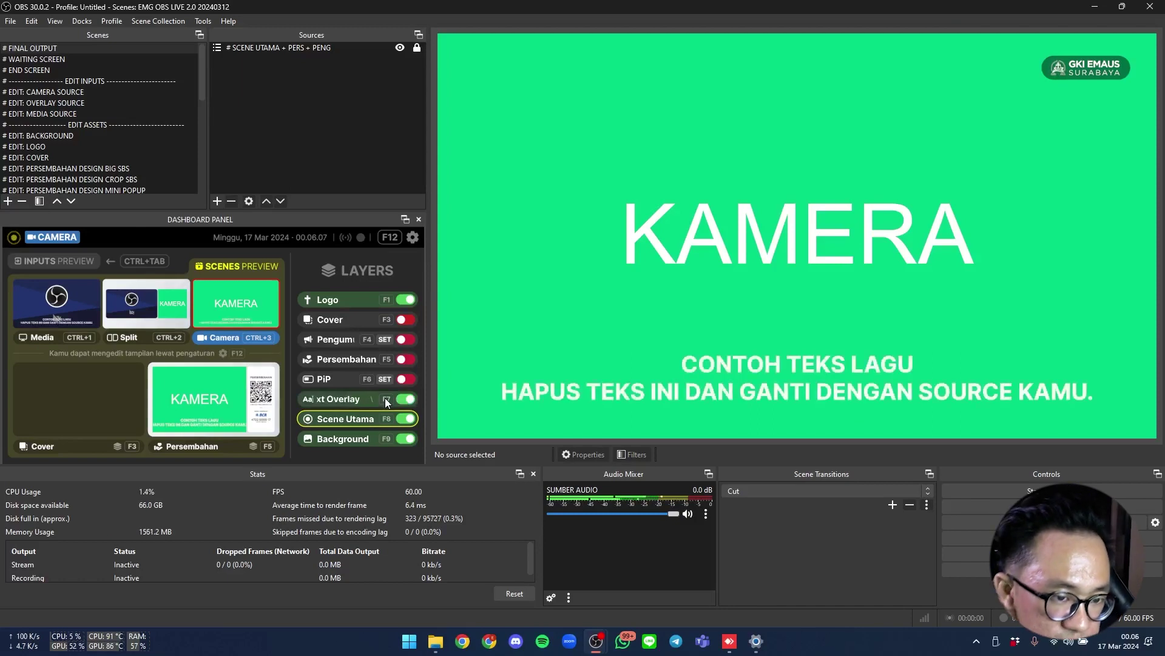
{"action": "key", "text": "backslash"}
{"action": "key", "text": "backslash"}
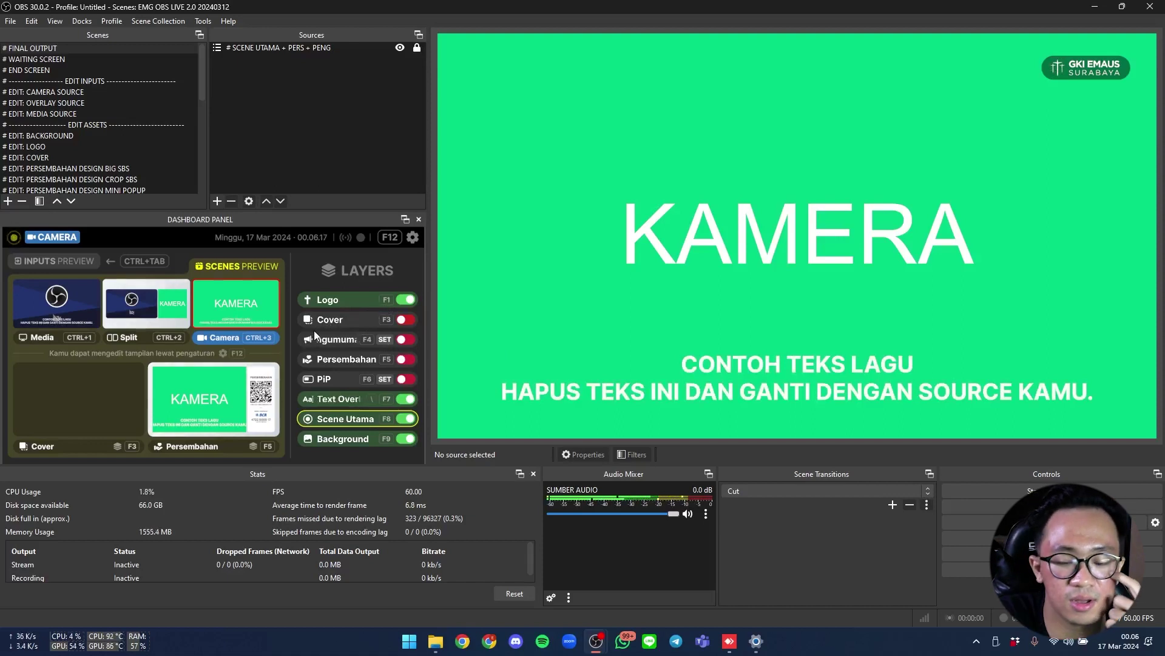
Open the dashboard's Pengaturan page, put the Split scene live and open the Split View layout settings.
{"action": "key", "text": "F12"}
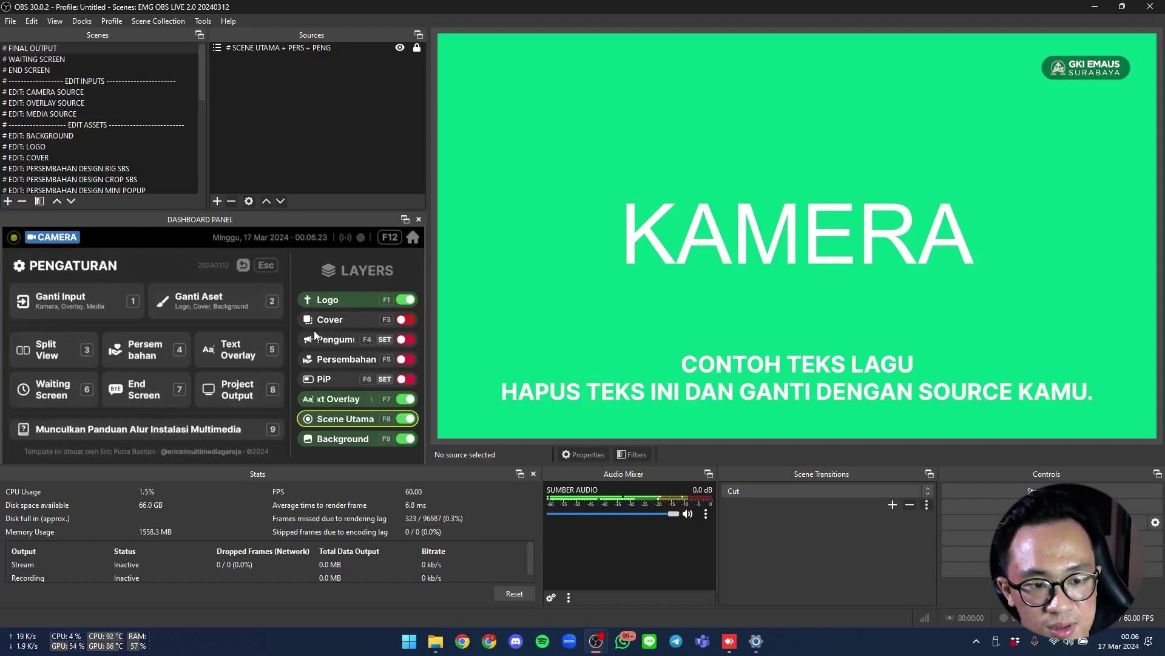
{"action": "key", "text": "3"}
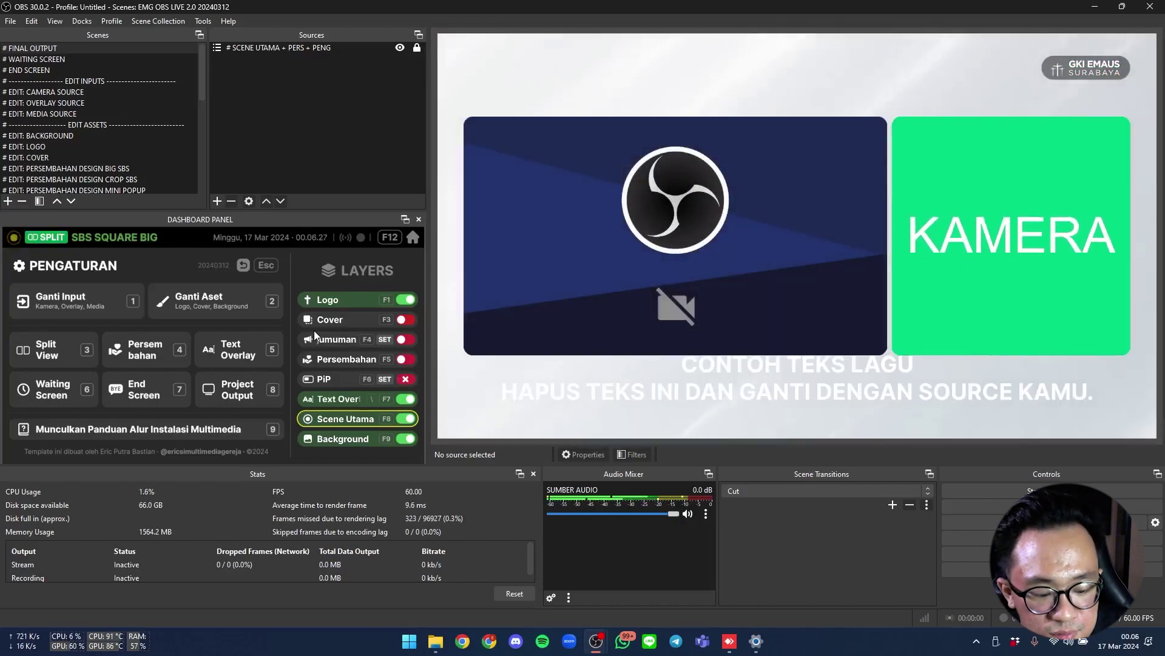
{"action": "key", "text": "3"}
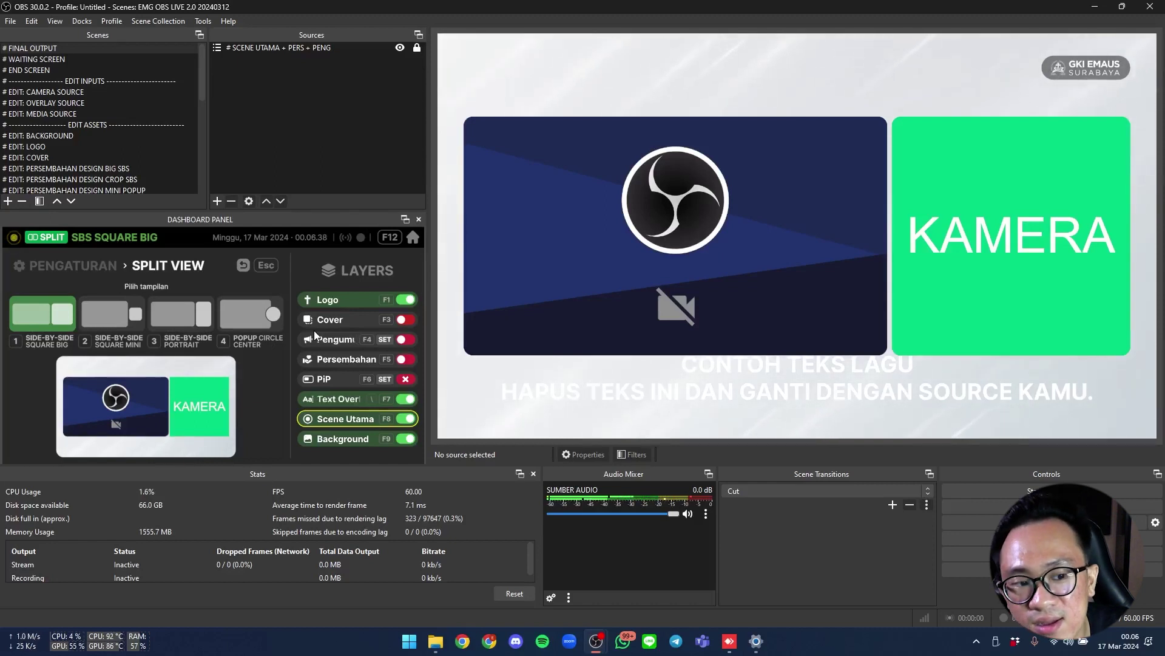
Try the Side-by-Side Square Mini, Side-by-Side Portrait and Popup Circle Center layouts, restore Side-by-Side Square Big and leave Split View.
{"action": "key", "text": "2"}
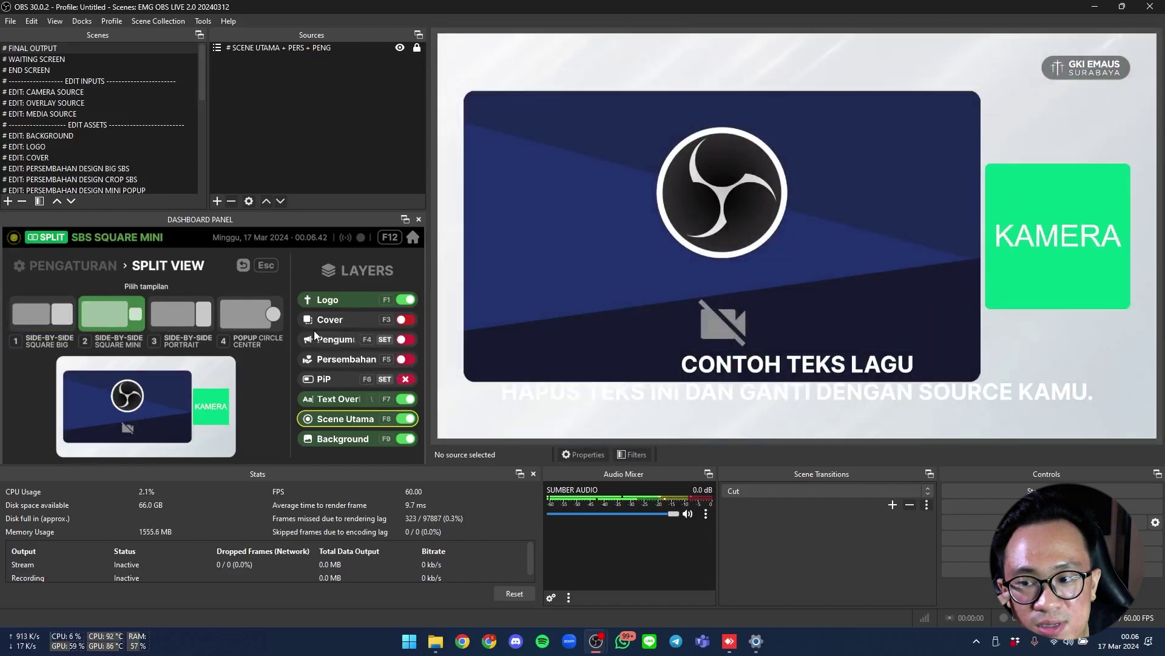
{"action": "key", "text": "3"}
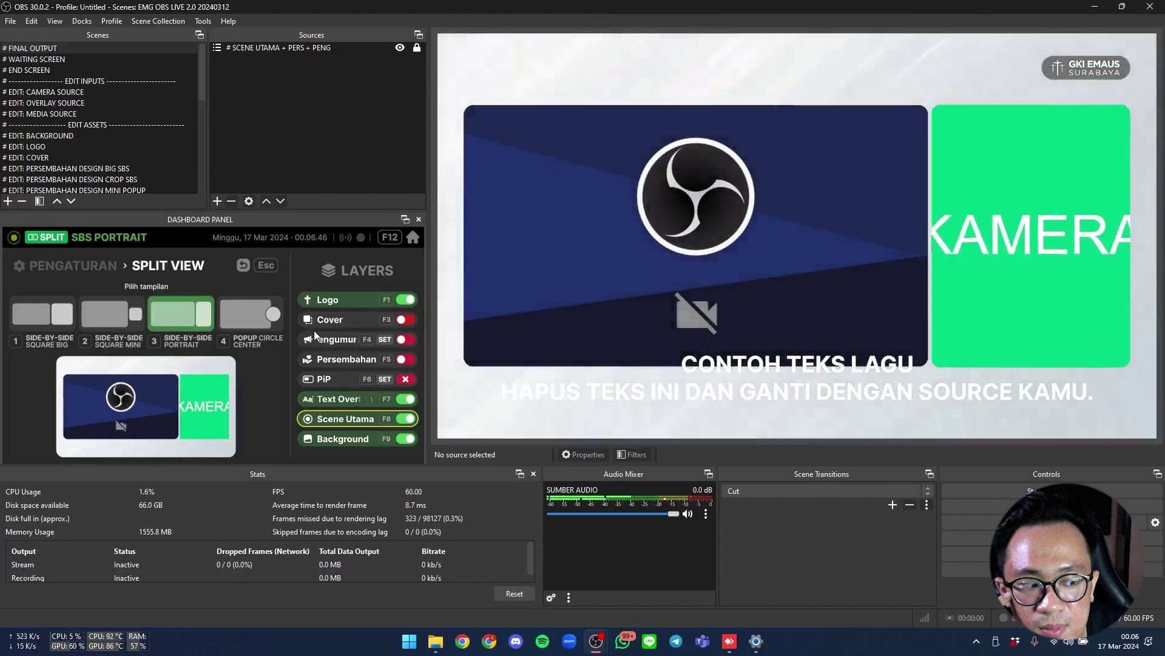
{"action": "key", "text": "4"}
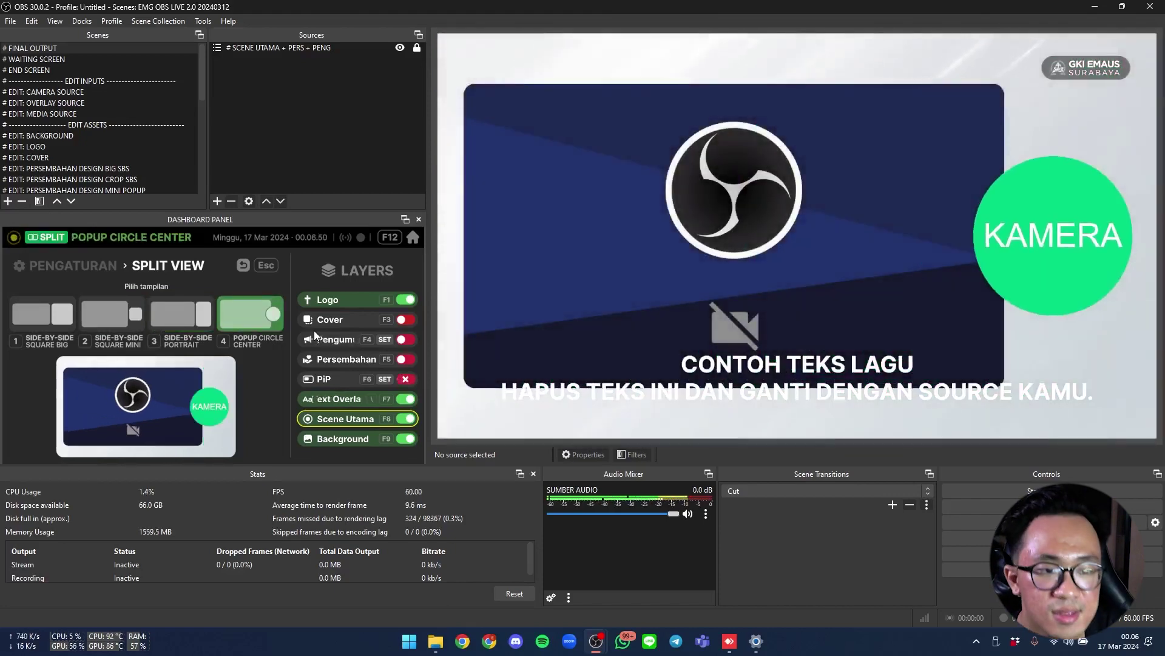
{"action": "key", "text": "1"}
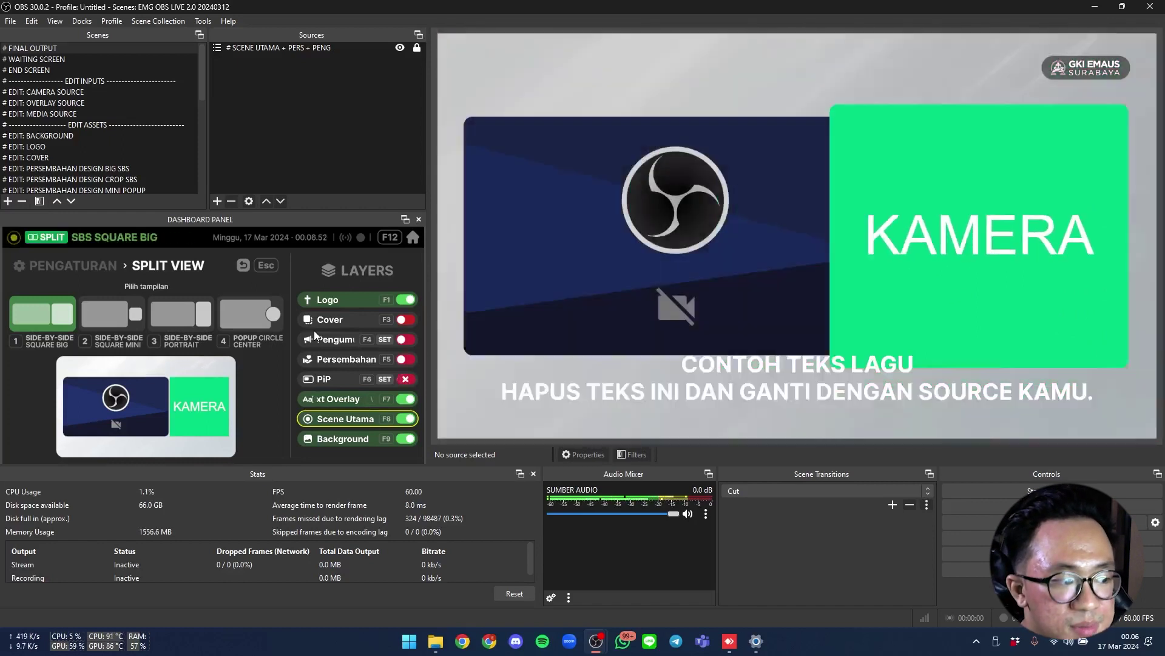
{"action": "key", "text": "Escape"}
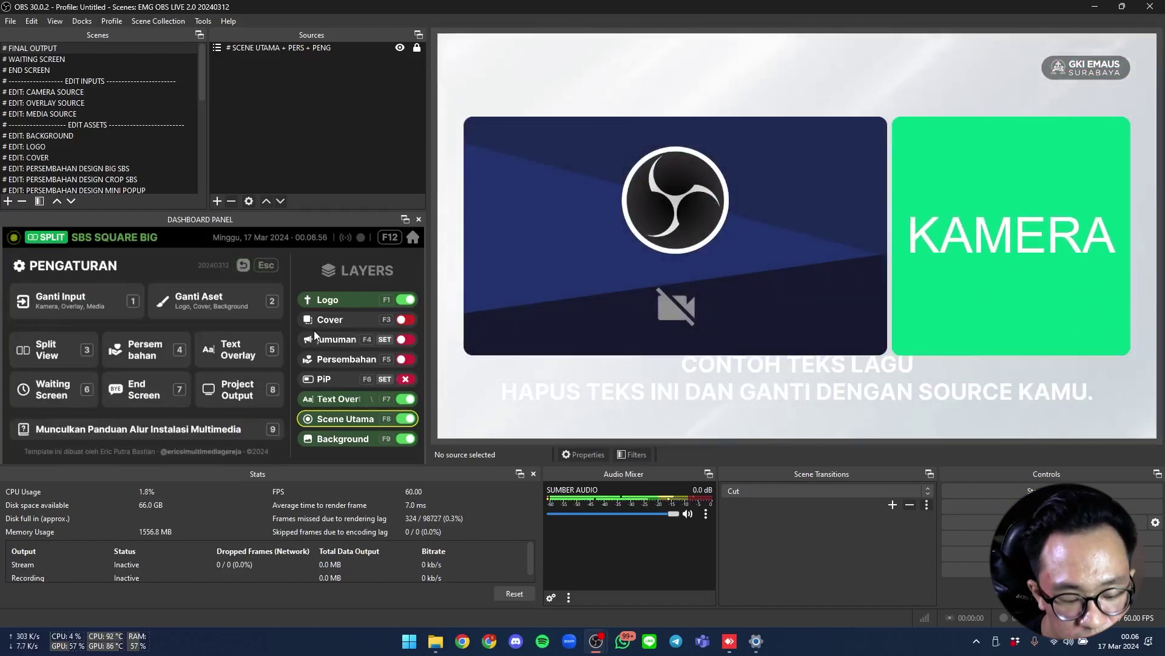
Switch the live output to Camera, open the Persembahan layout settings and turn on the Persembahan layer.
{"action": "key", "text": "3"}
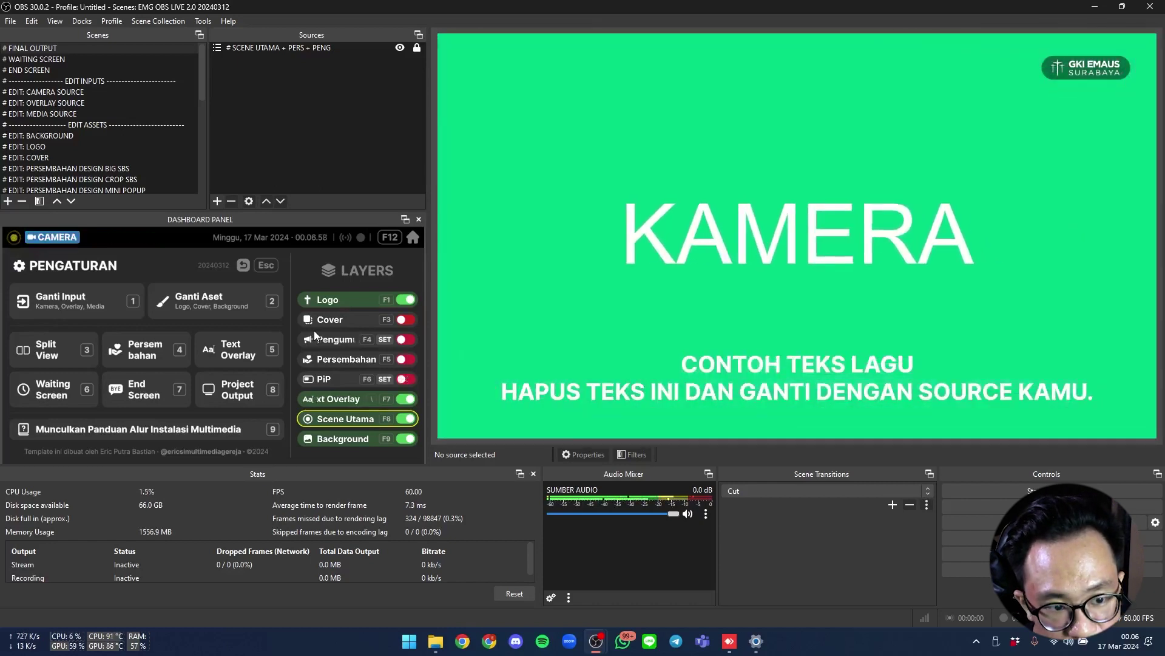
{"action": "key", "text": "4"}
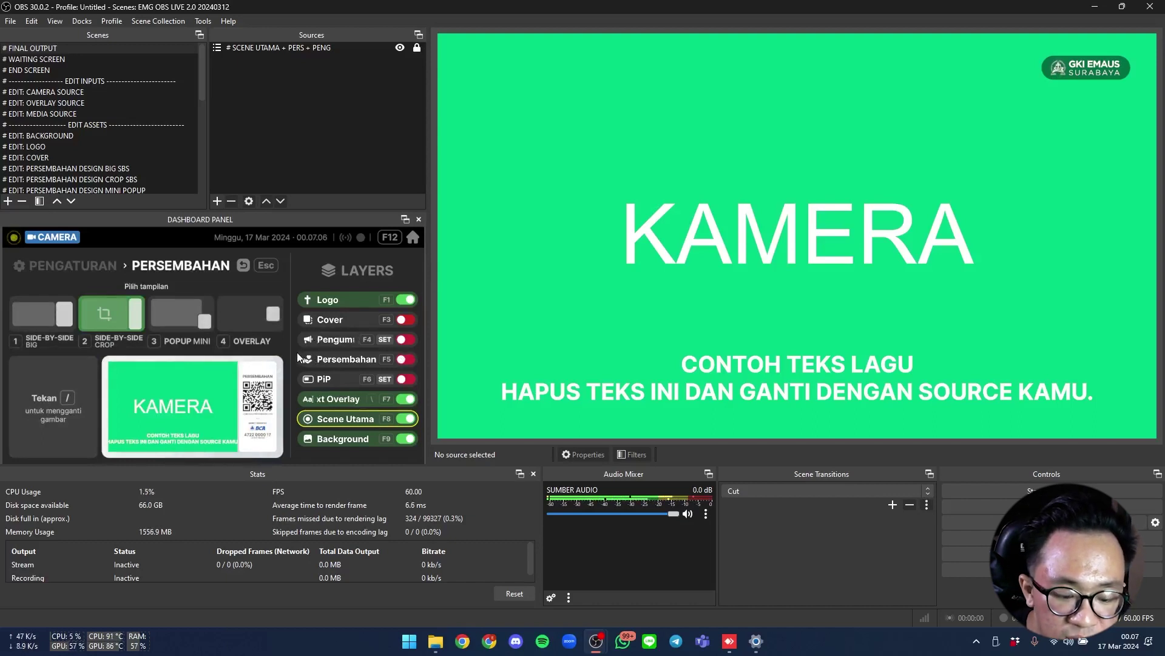
{"action": "left_click", "coordinate": [297, 352]}
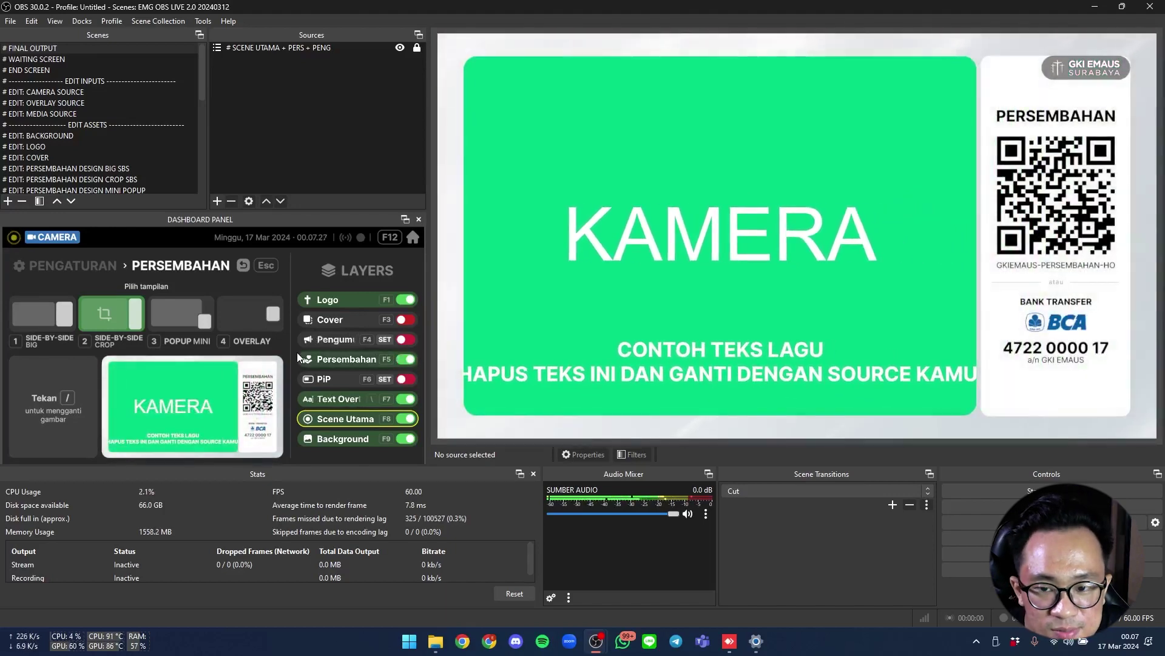
Try the Side-by-Side Big, Popup Mini and Overlay Persembahan layouts, restore Side-by-Side Crop and turn the Persembahan layer back on.
{"action": "left_click", "coordinate": [296, 352]}
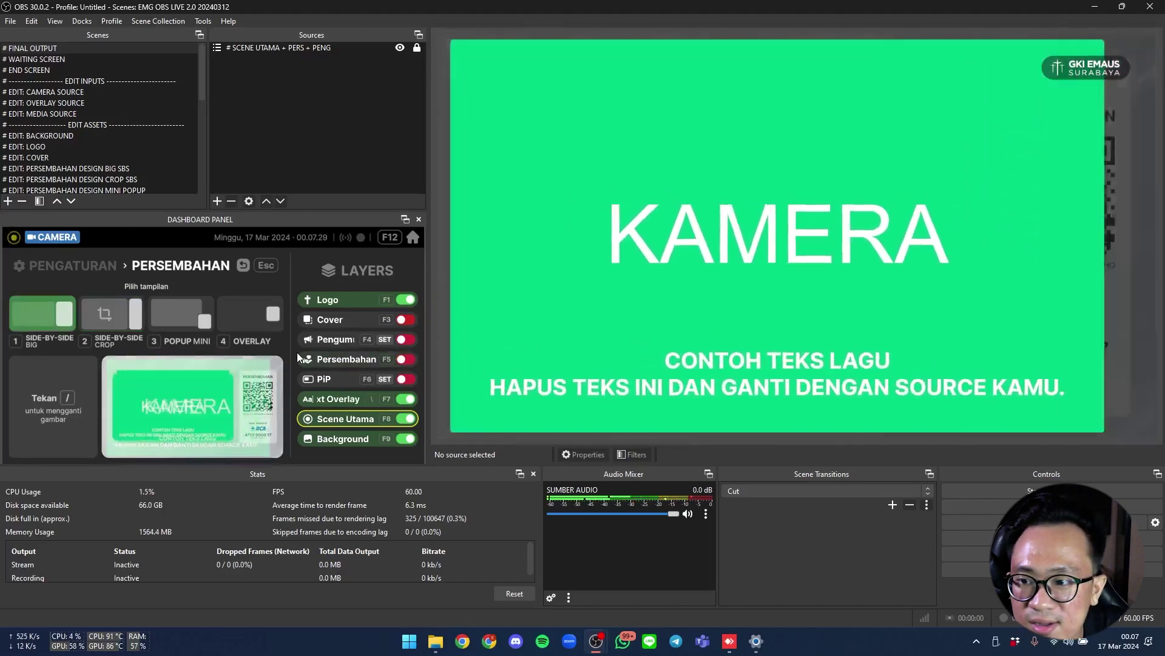
{"action": "left_click", "coordinate": [297, 352]}
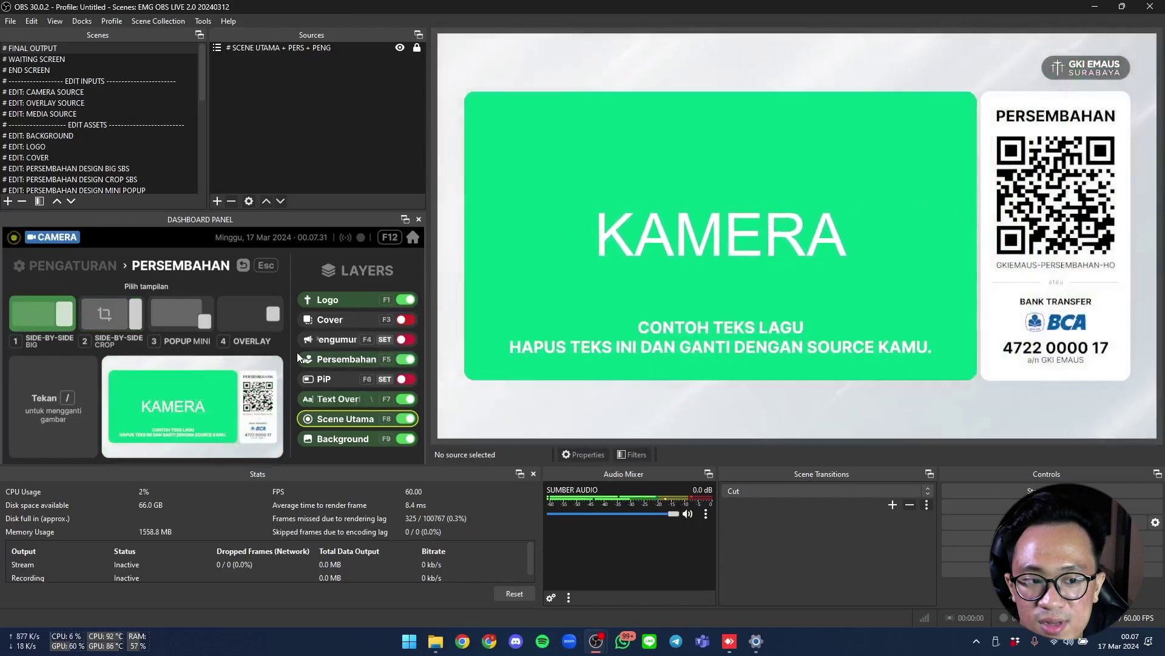
{"action": "key", "text": "2"}
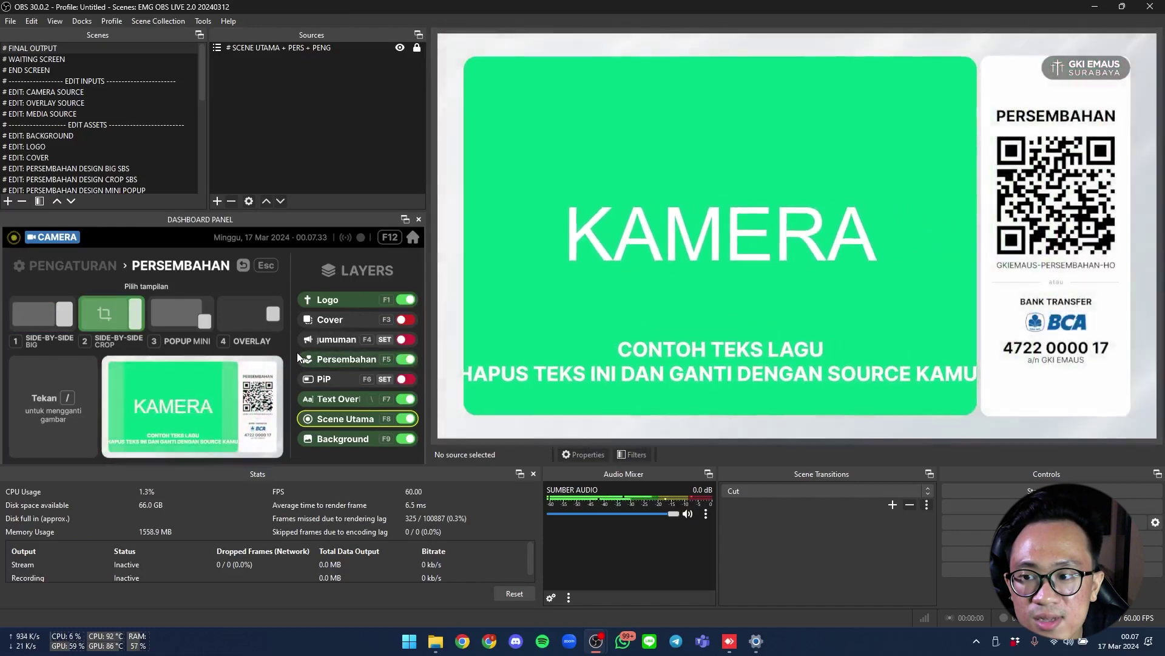
{"action": "key", "text": "3"}
{"action": "key", "text": "4"}
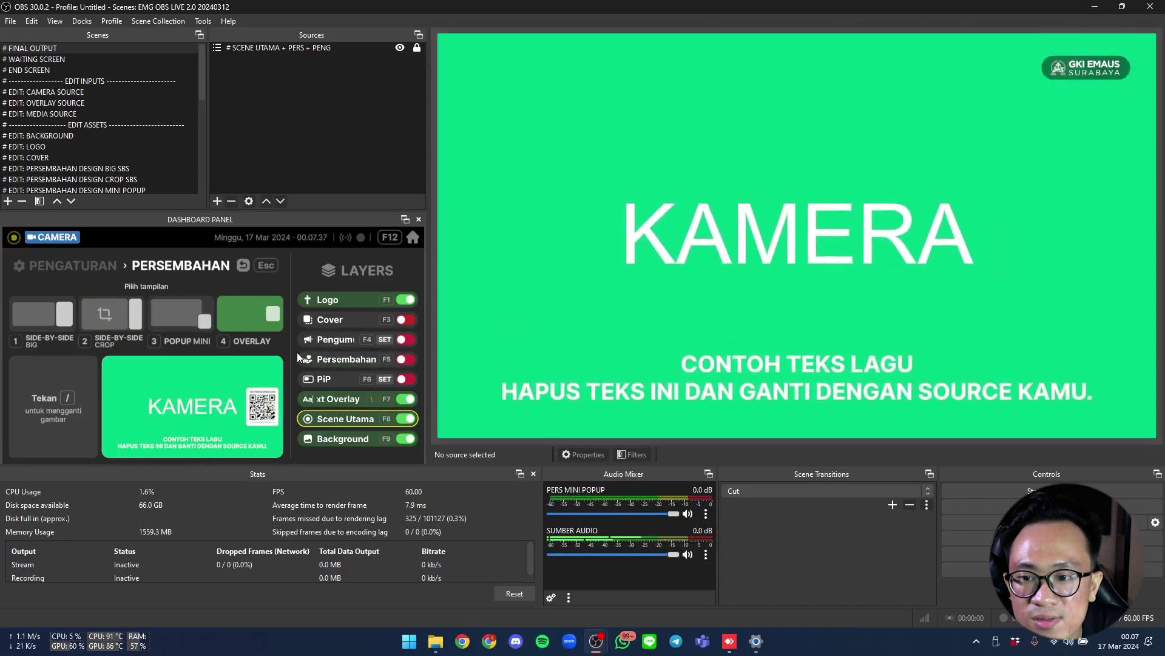
{"action": "key", "text": "2"}
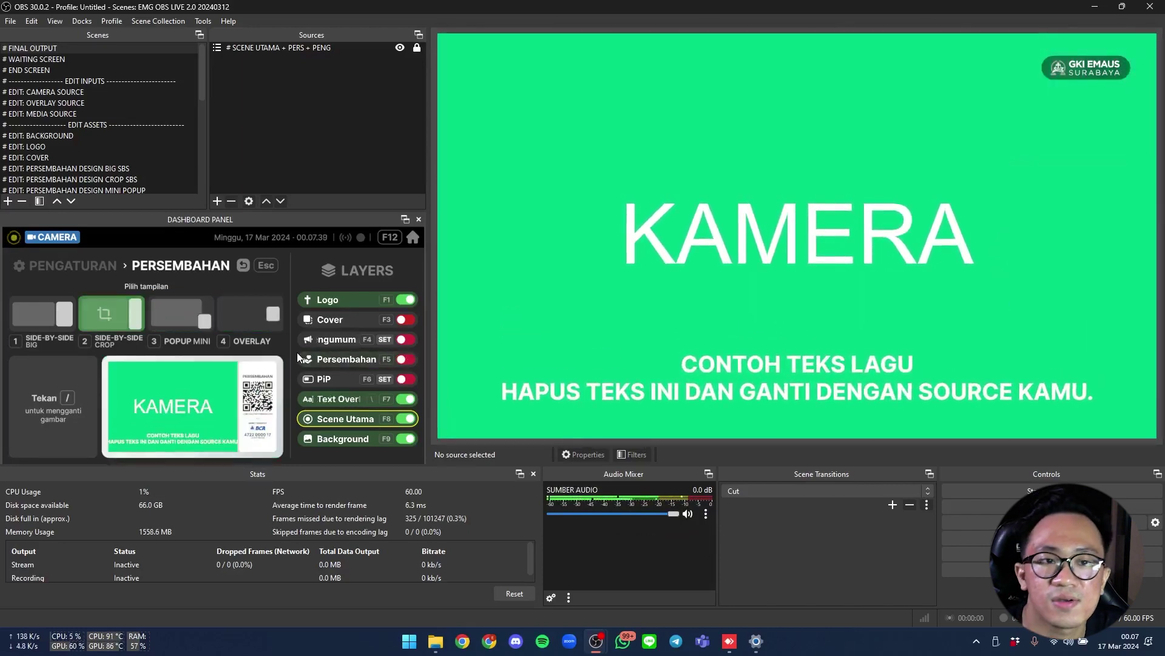
{"action": "key", "text": "F5"}
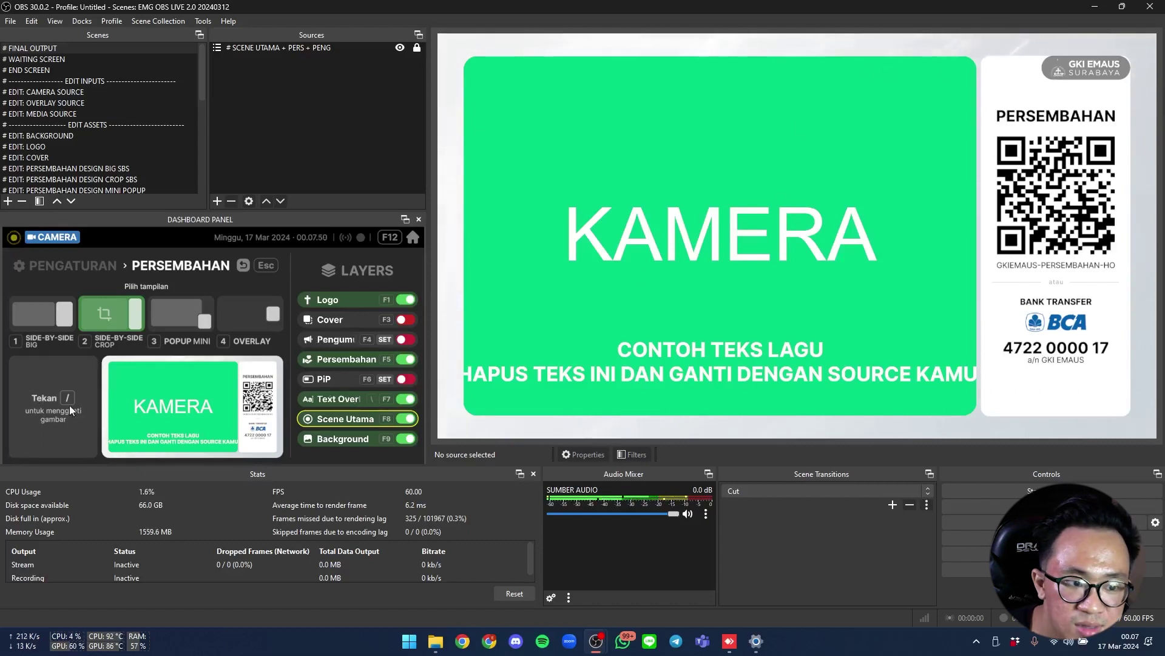
Open the crop Persembahan design for editing, view the DESAIN PERSEMBAHAN CROP SBS image properties, close them and return to Pengaturan.
{"action": "left_click", "coordinate": [63, 446]}
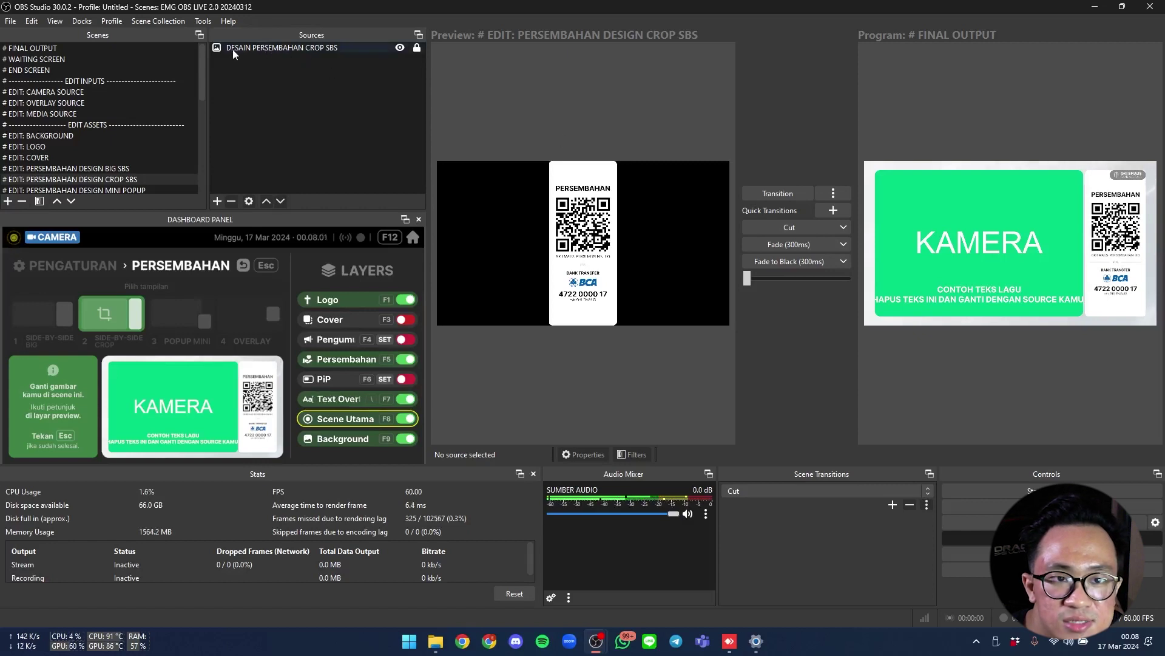
{"action": "double_click", "coordinate": [293, 46]}
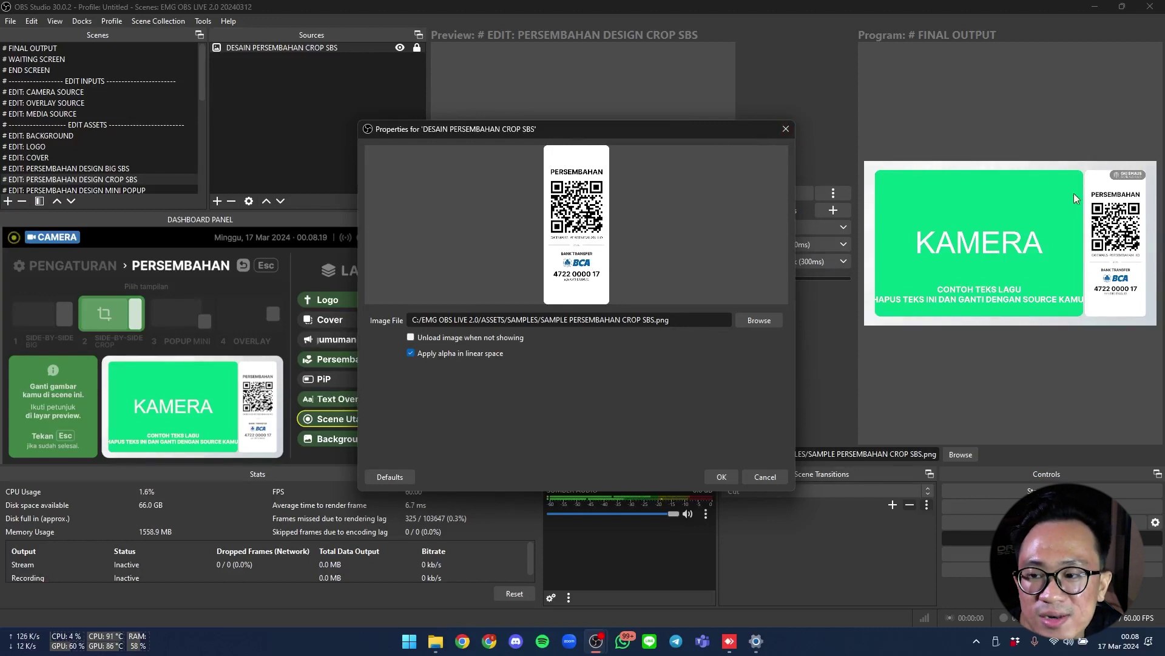
{"action": "left_click", "coordinate": [784, 130]}
{"action": "key", "text": "Escape"}
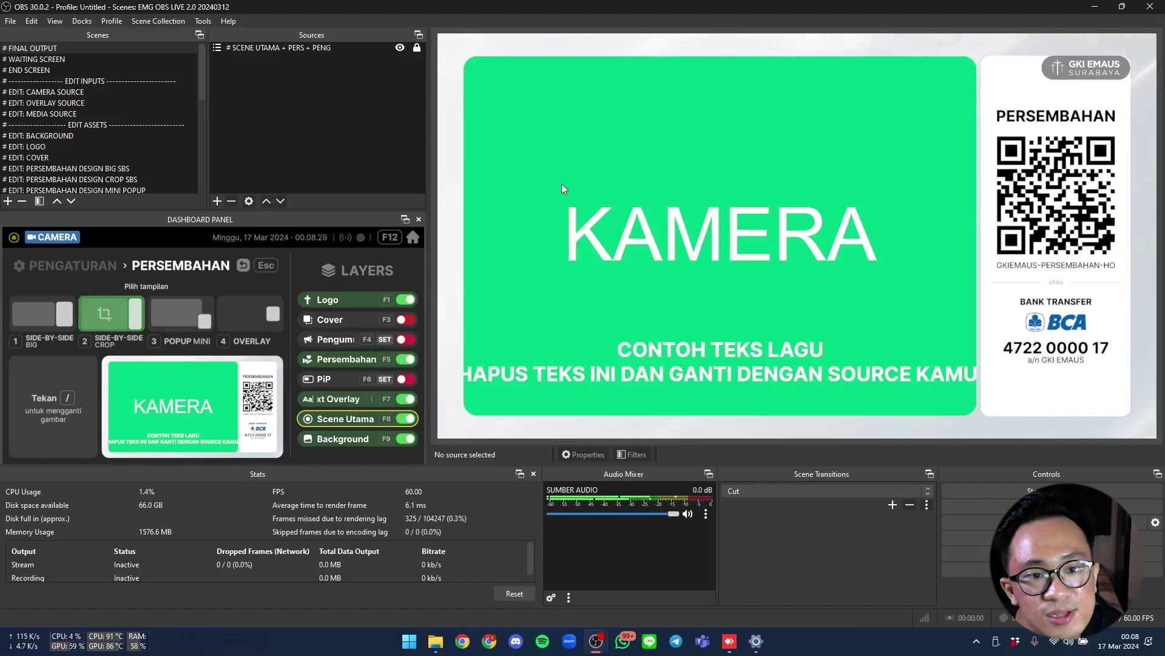
{"action": "key", "text": "Escape"}
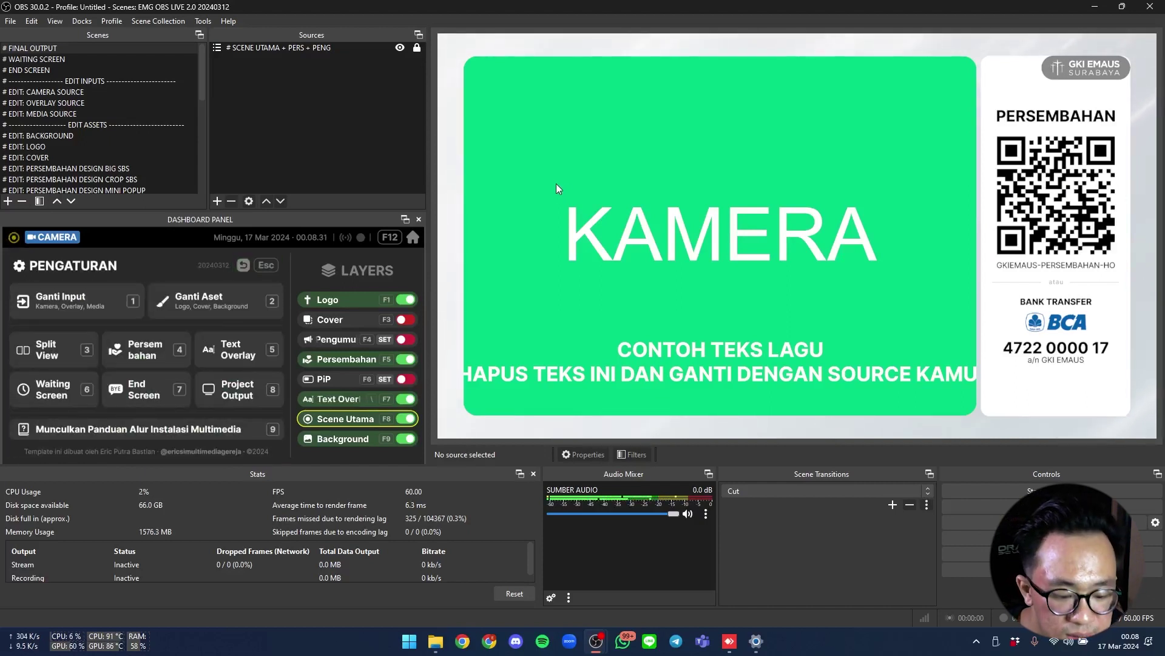
Open the Text Overlay settings, try the Biru and Pink chroma key colours and restore Hijau.
{"action": "key", "text": "5"}
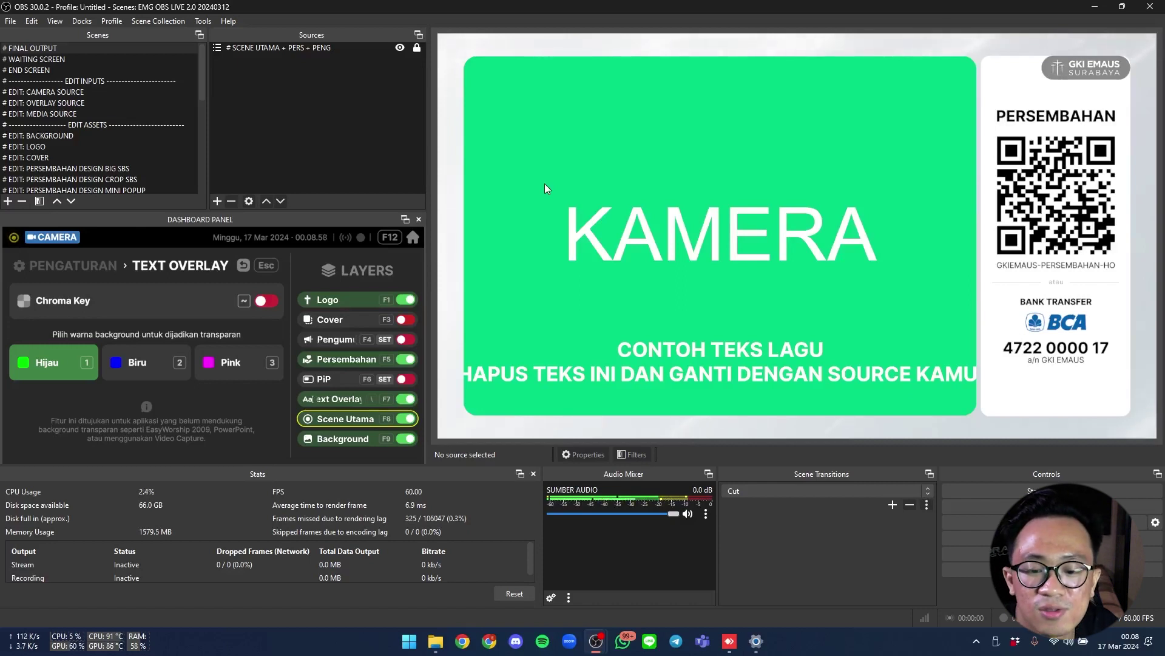
{"action": "key", "text": "2"}
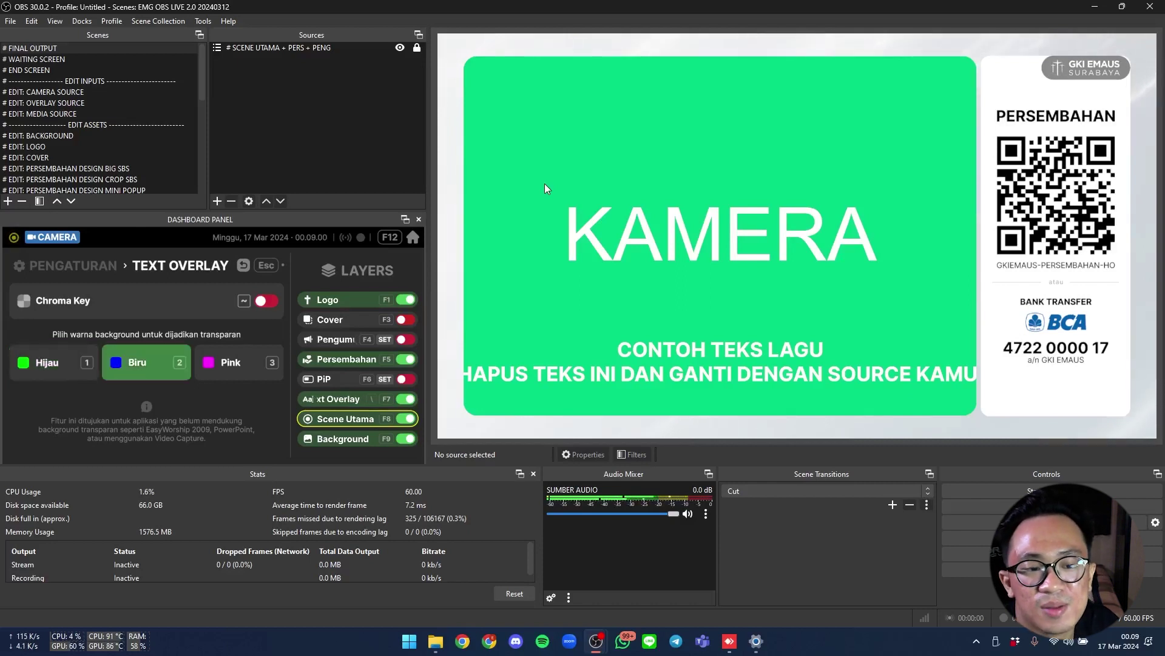
{"action": "key", "text": "3"}
{"action": "key", "text": "1"}
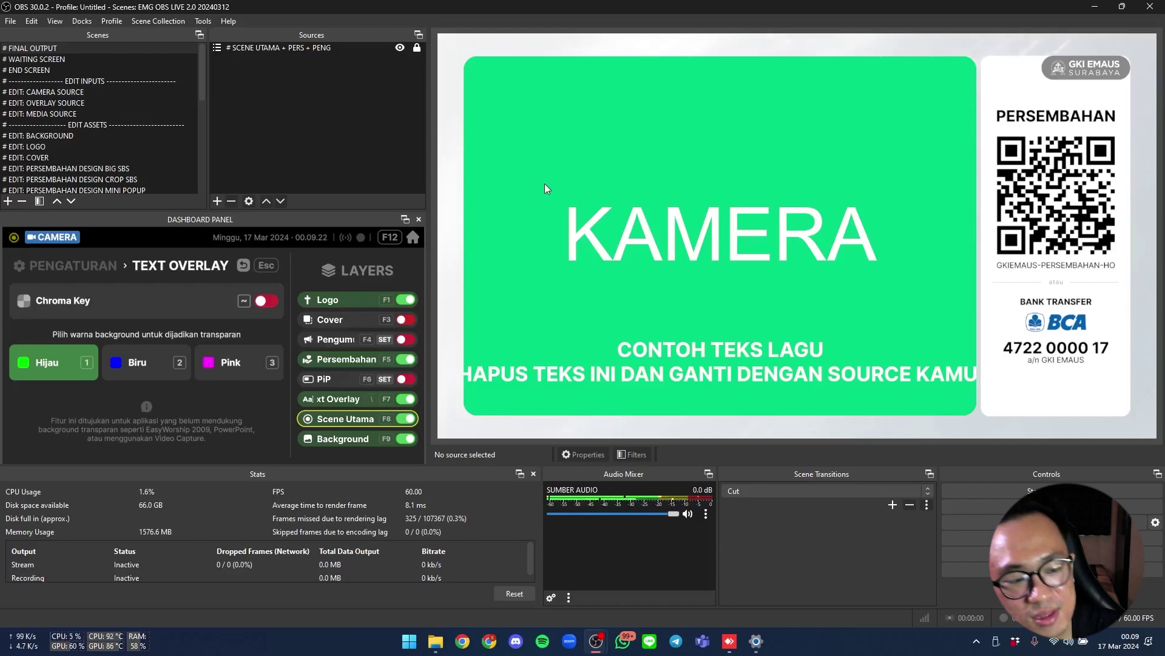
Toggle the Text Overlay's Chroma Key on and off twice, leave it off and return to Pengaturan.
{"action": "key", "text": "1"}
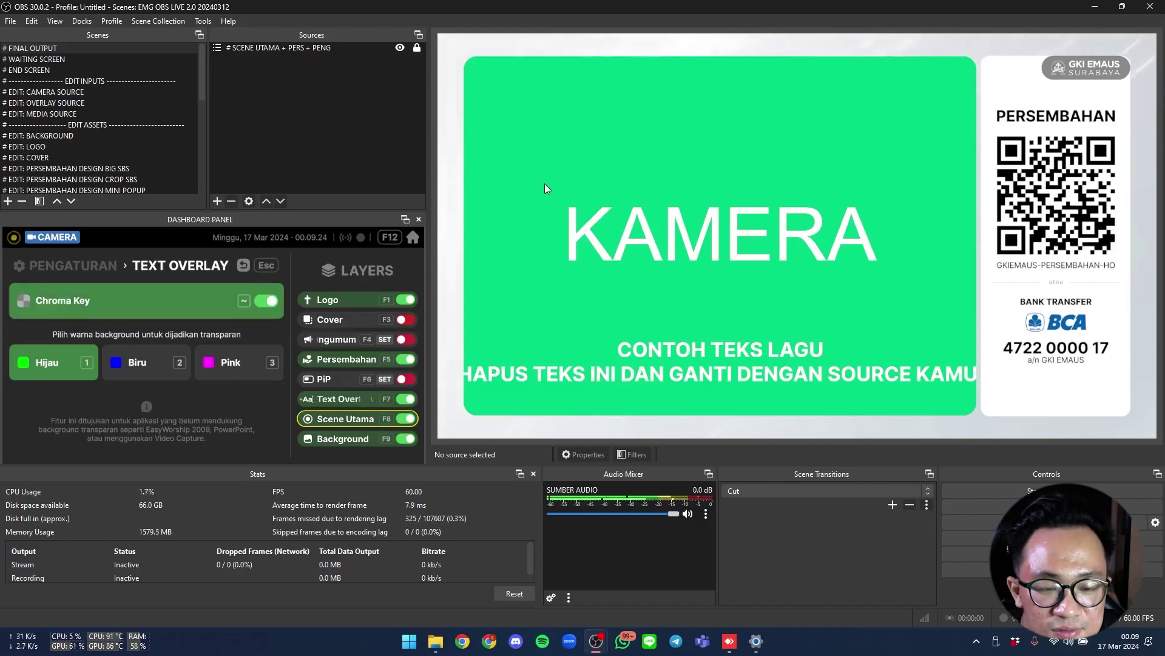
{"action": "key", "text": "1"}
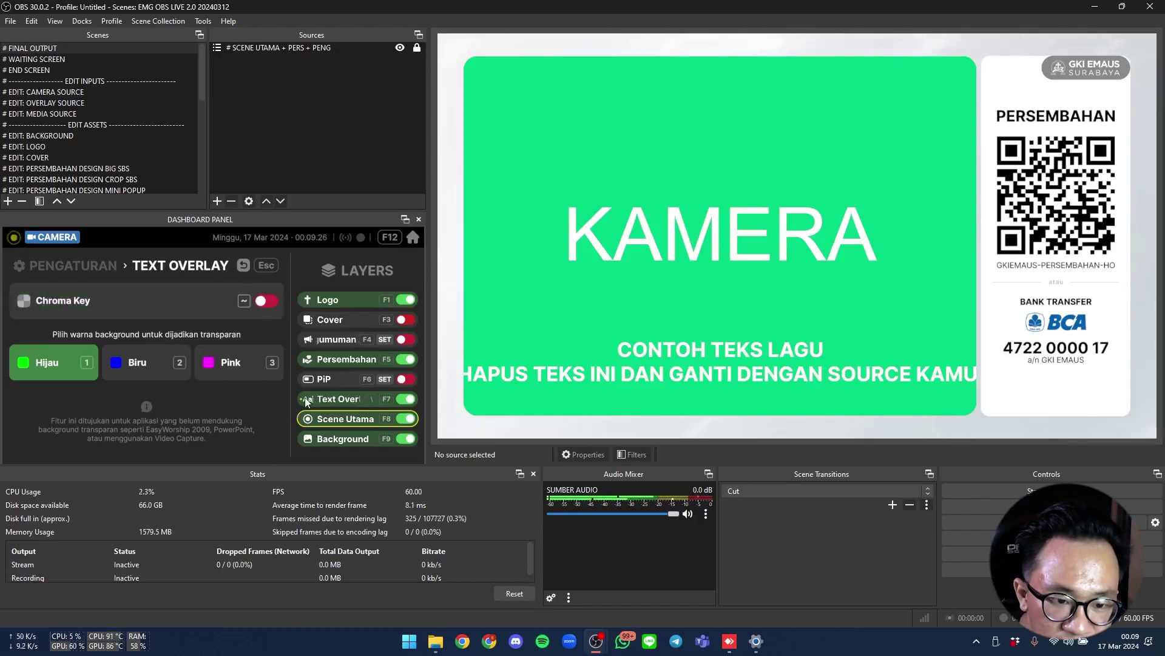
{"action": "key", "text": "1"}
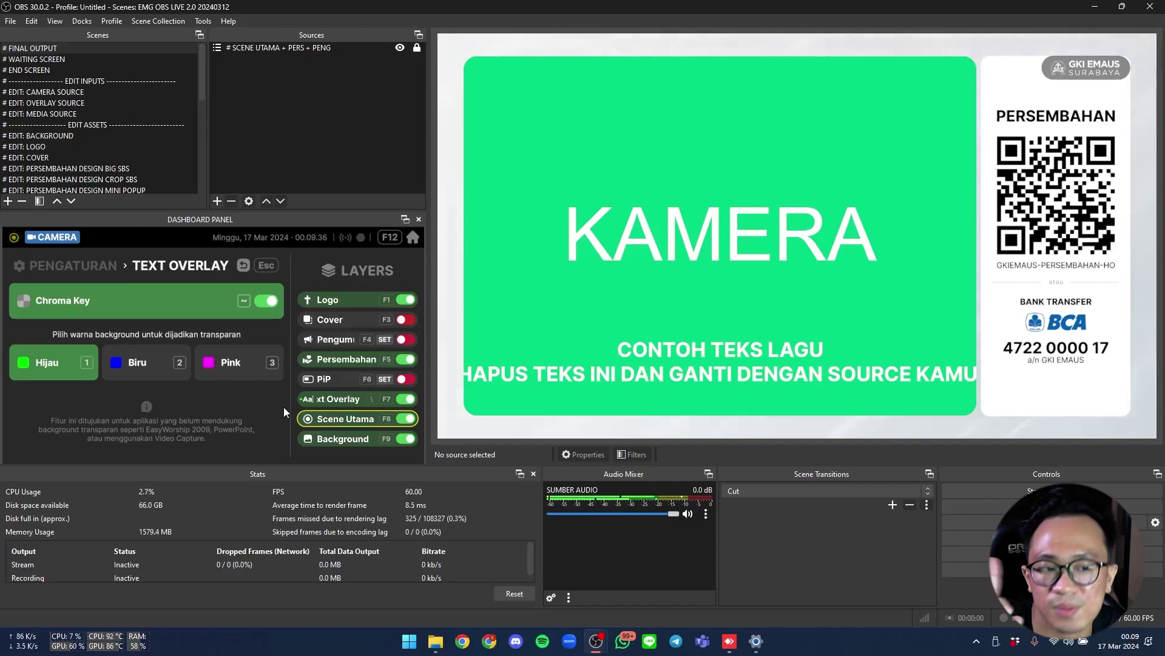
{"action": "key", "text": "grave"}
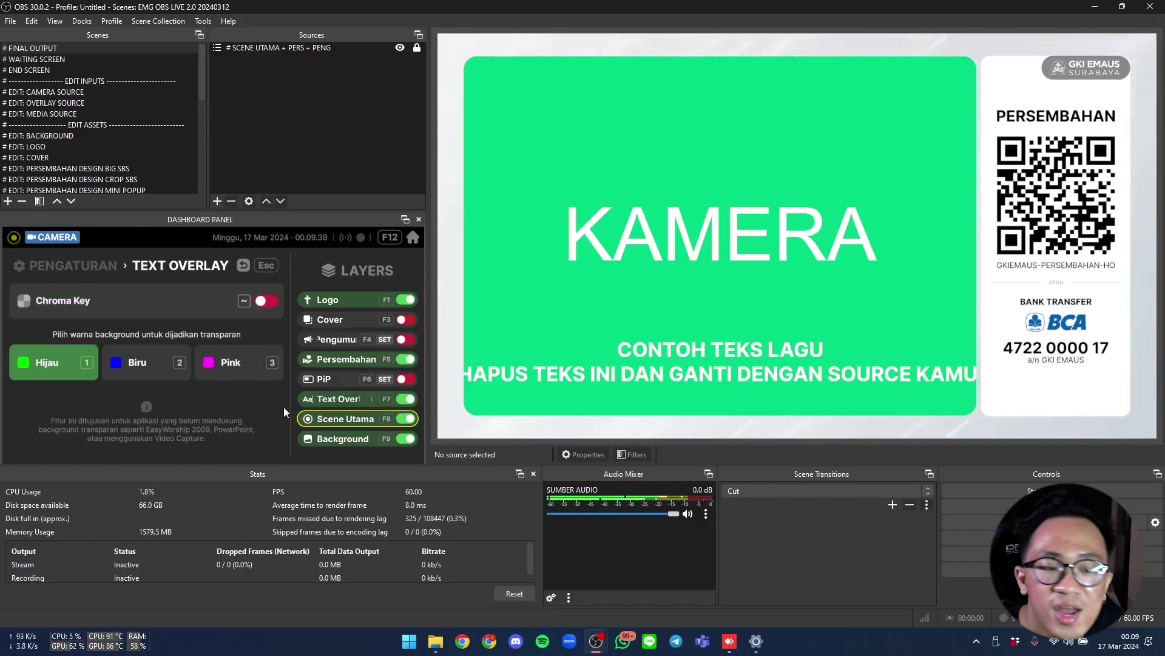
{"action": "key", "text": "Escape"}
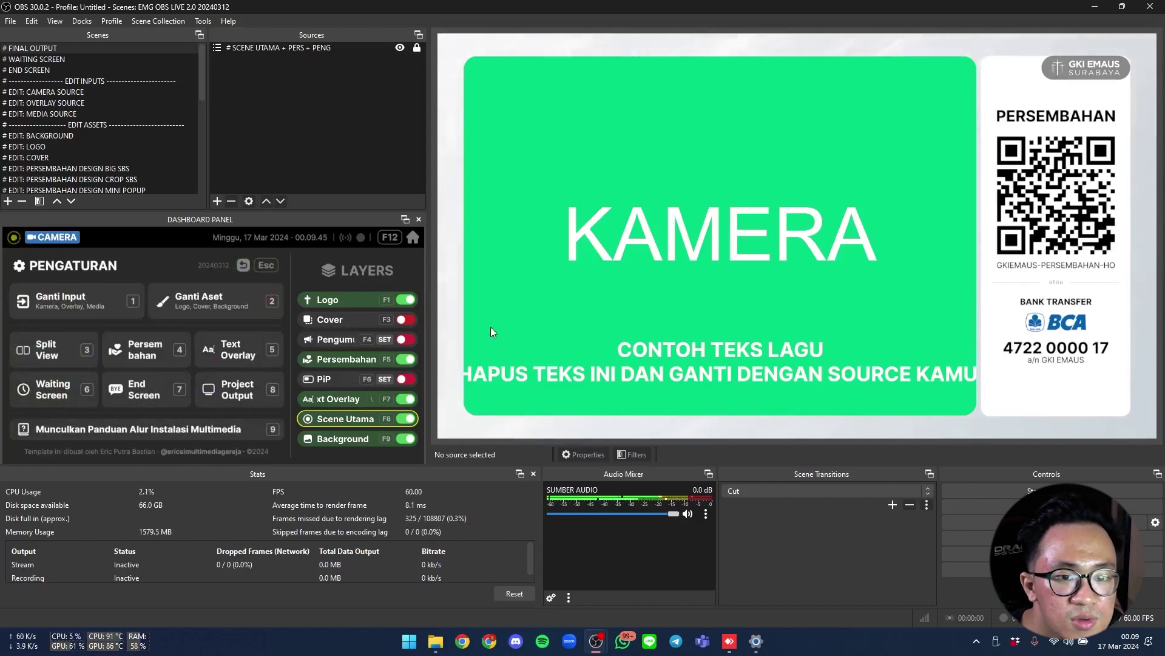
Switch to the WAITING SCREEN scene and open the properties of the WAIT SCR-VIDEO LOOP source.
{"action": "left_click", "coordinate": [73, 59]}
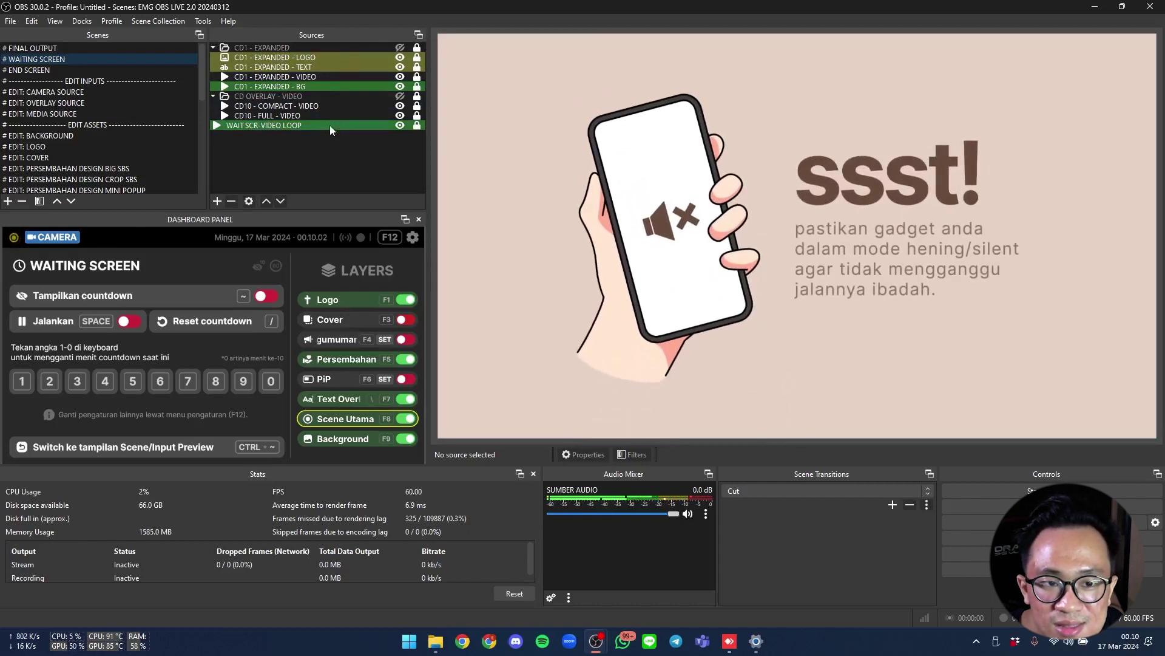
{"action": "left_click", "coordinate": [295, 127]}
{"action": "double_click", "coordinate": [295, 129]}
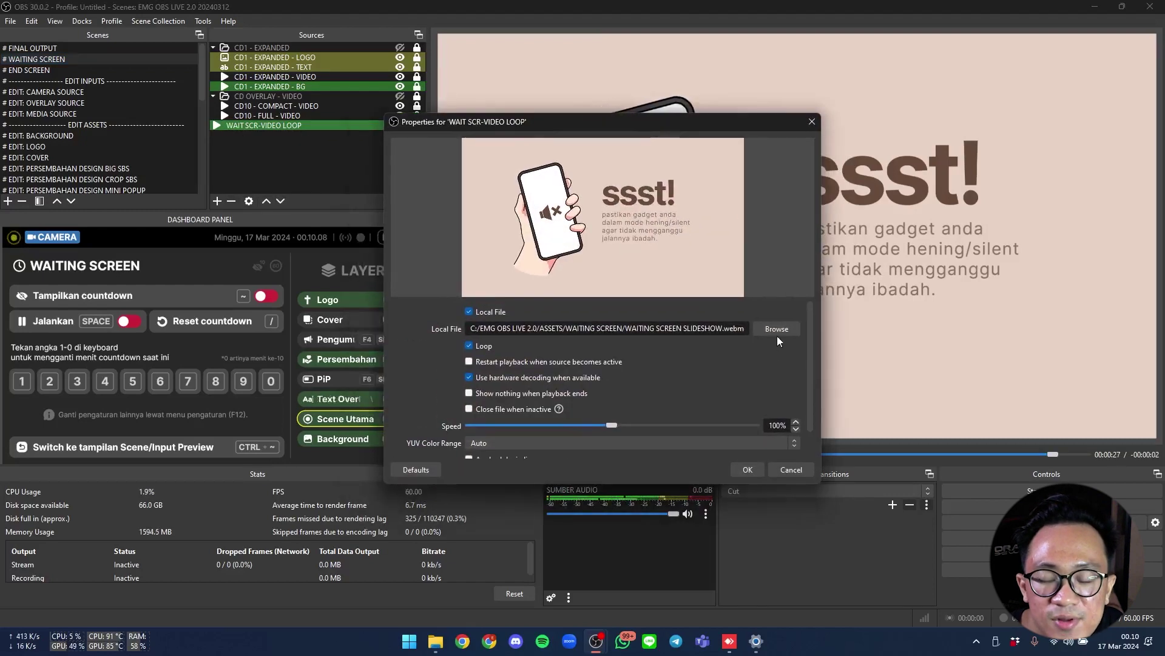
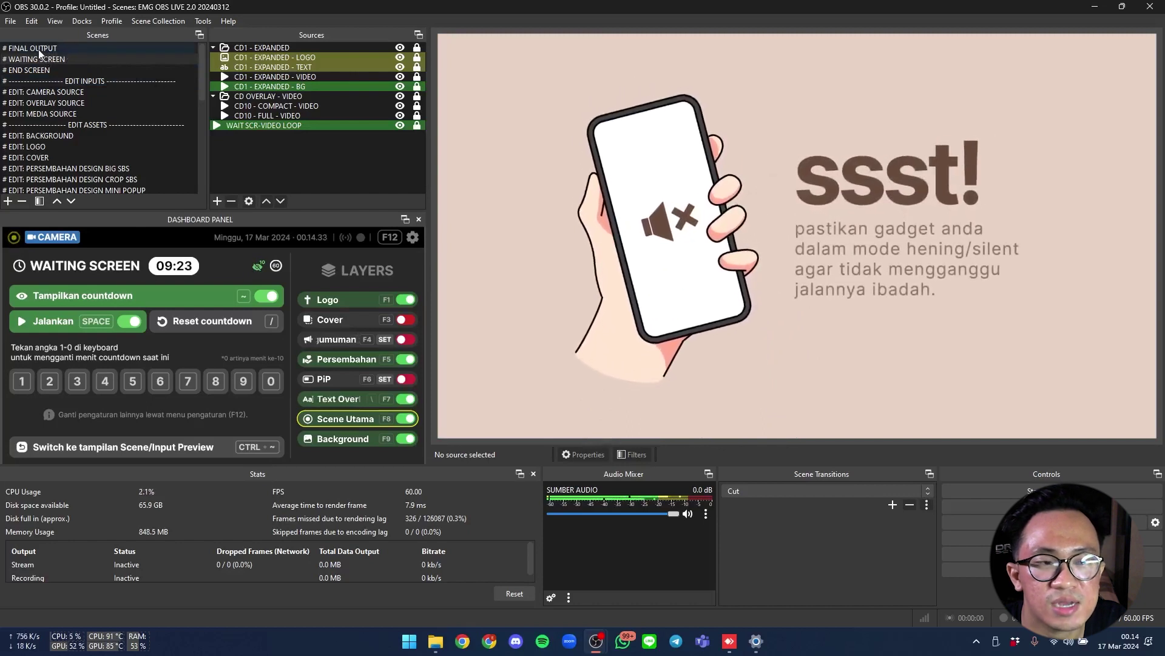
Return to the FINAL OUTPUT scene, view the dashboard's Inputs Preview and switch back to Scenes Preview.
{"action": "left_click", "coordinate": [75, 50]}
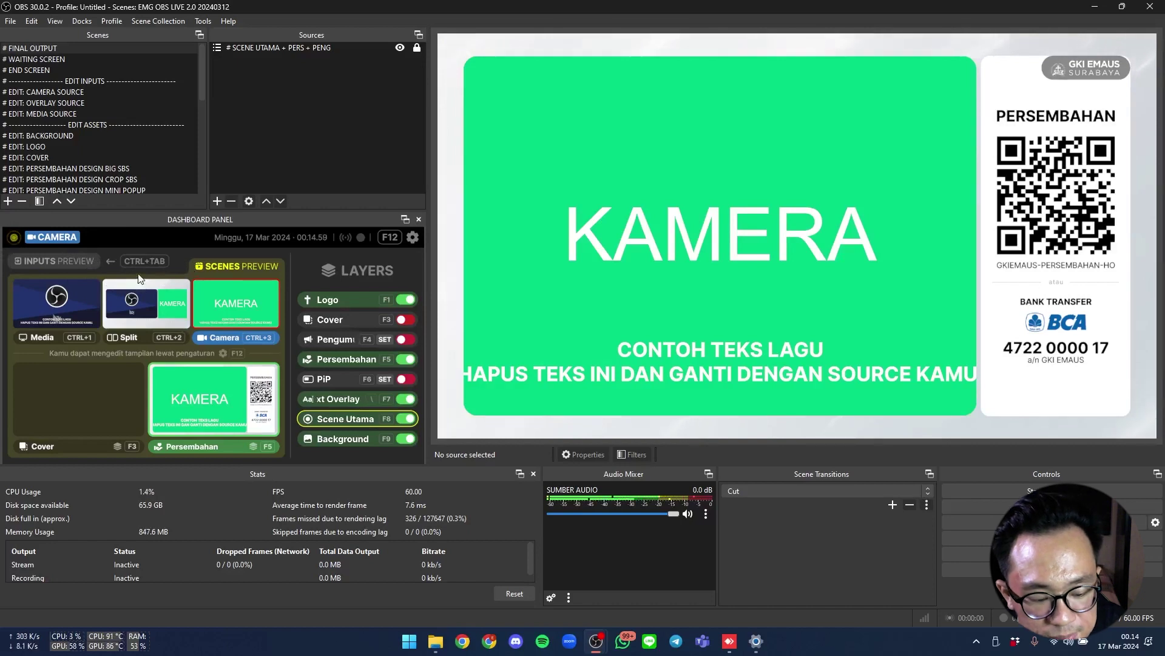
{"action": "key", "text": "ctrl+Tab"}
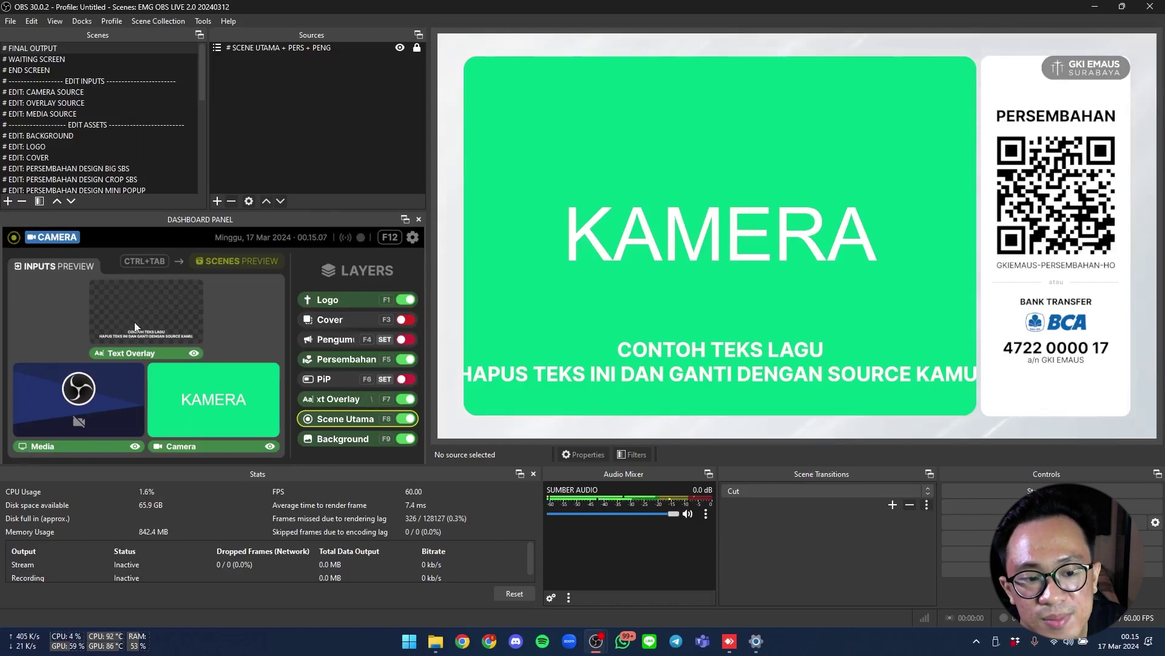
{"action": "left_click", "coordinate": [256, 269]}
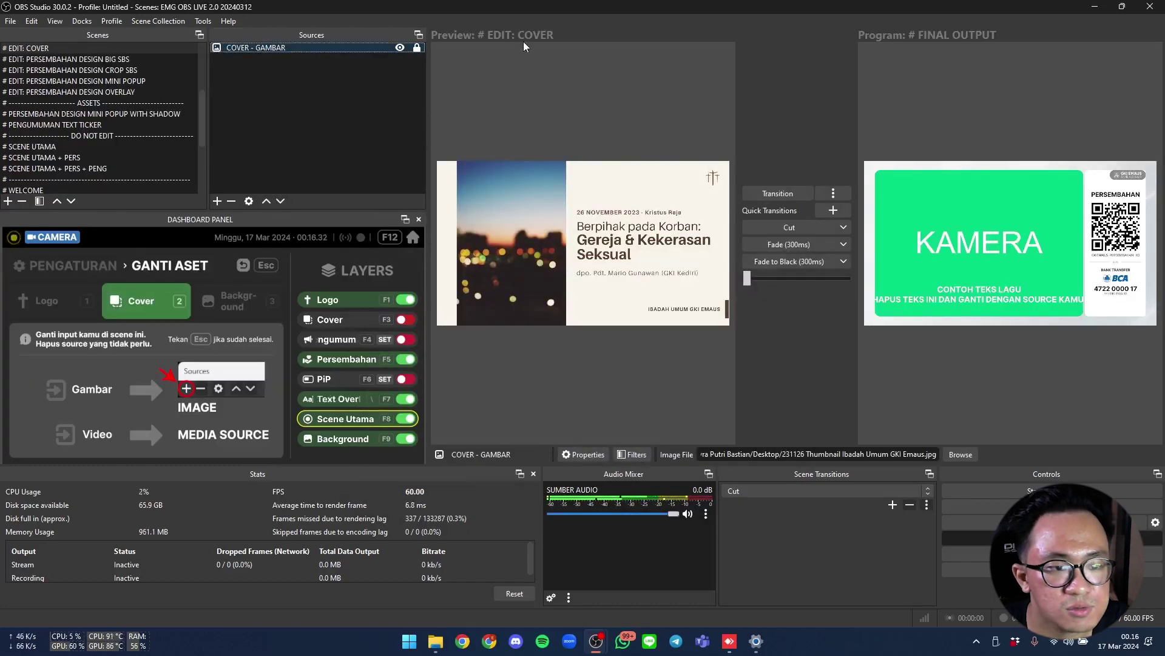
Leave the Cover asset editor and return from Pengaturan to the dashboard's Scenes Preview.
{"action": "key", "text": "Escape"}
{"action": "key", "text": "Escape"}
{"action": "key", "text": "F12"}
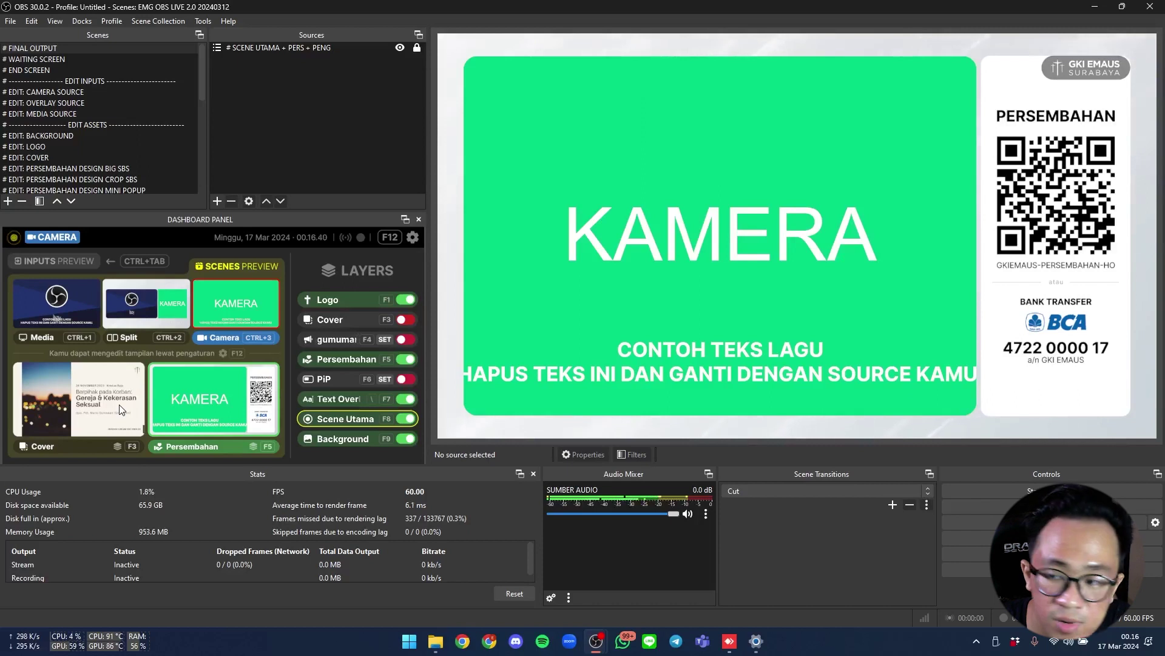
Turn off the Persembahan layer, show the Cover layer on the live output and hide it again.
{"action": "key", "text": "F5"}
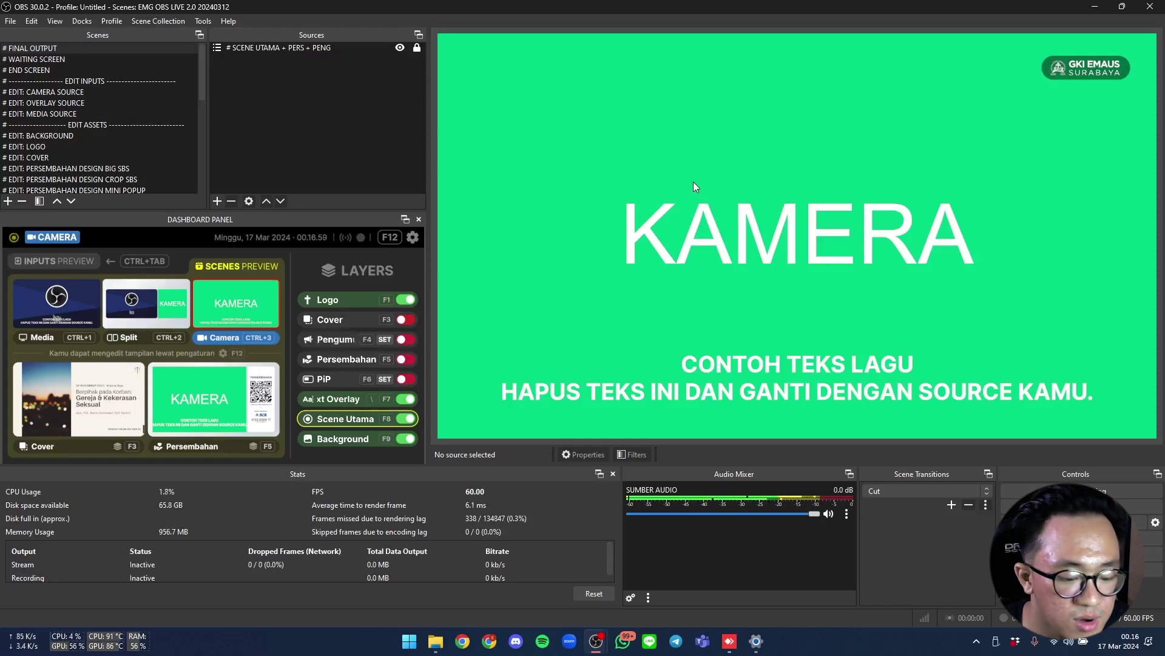
{"action": "key", "text": "F3"}
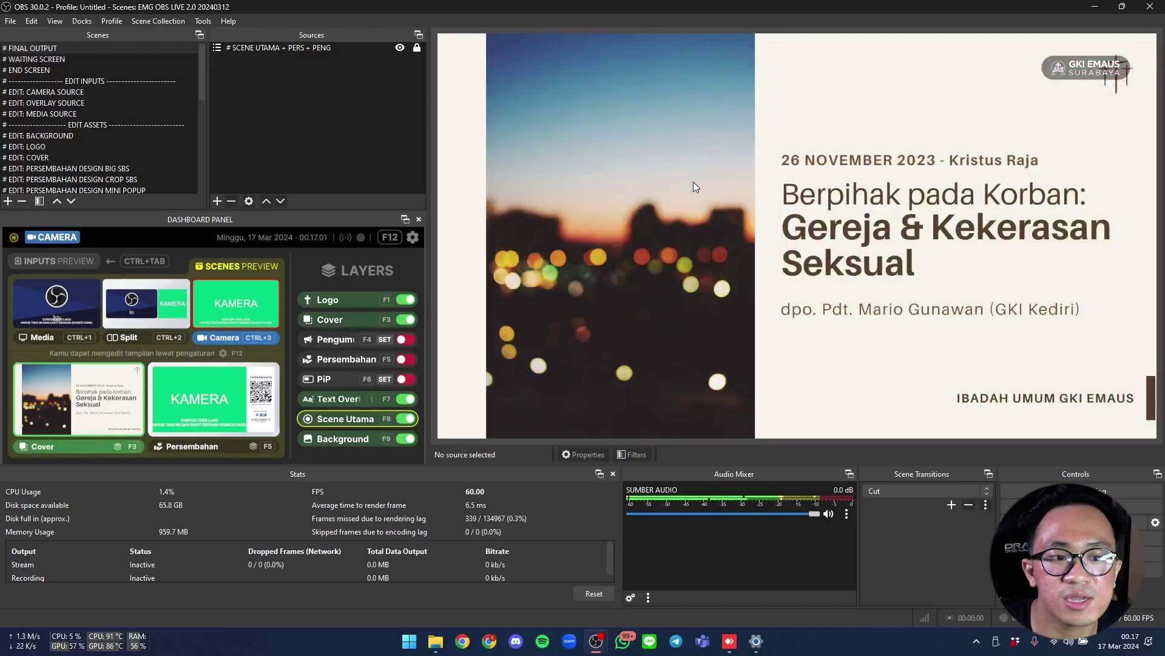
{"action": "left_click", "coordinate": [44, 414]}
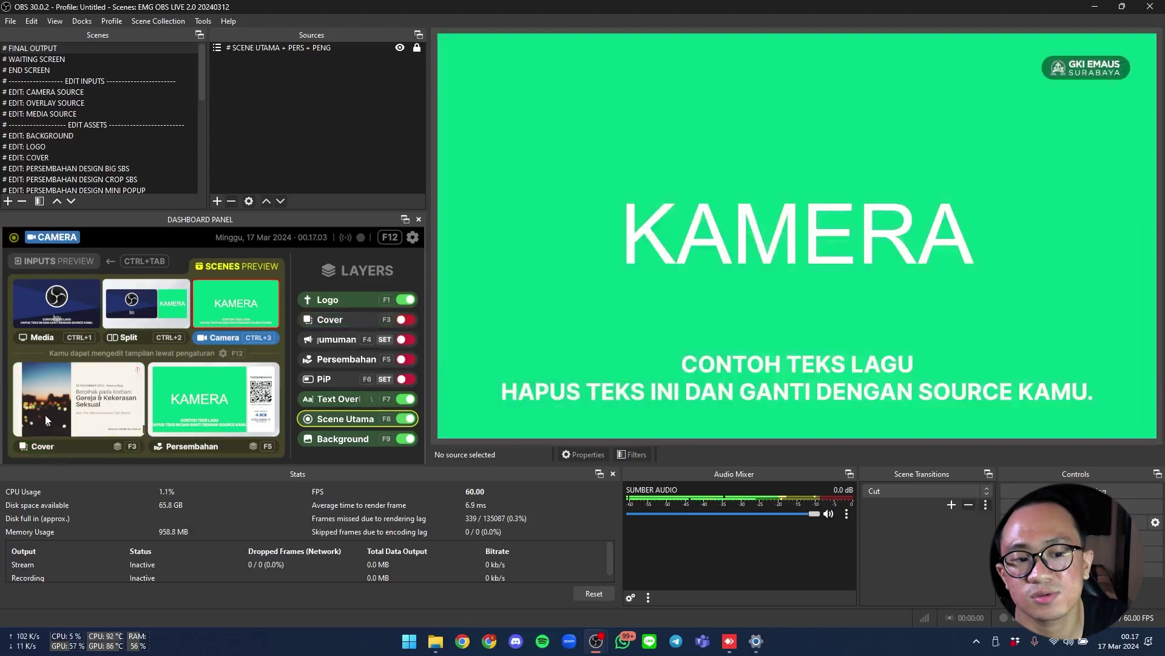
{"action": "left_click", "coordinate": [48, 416]}
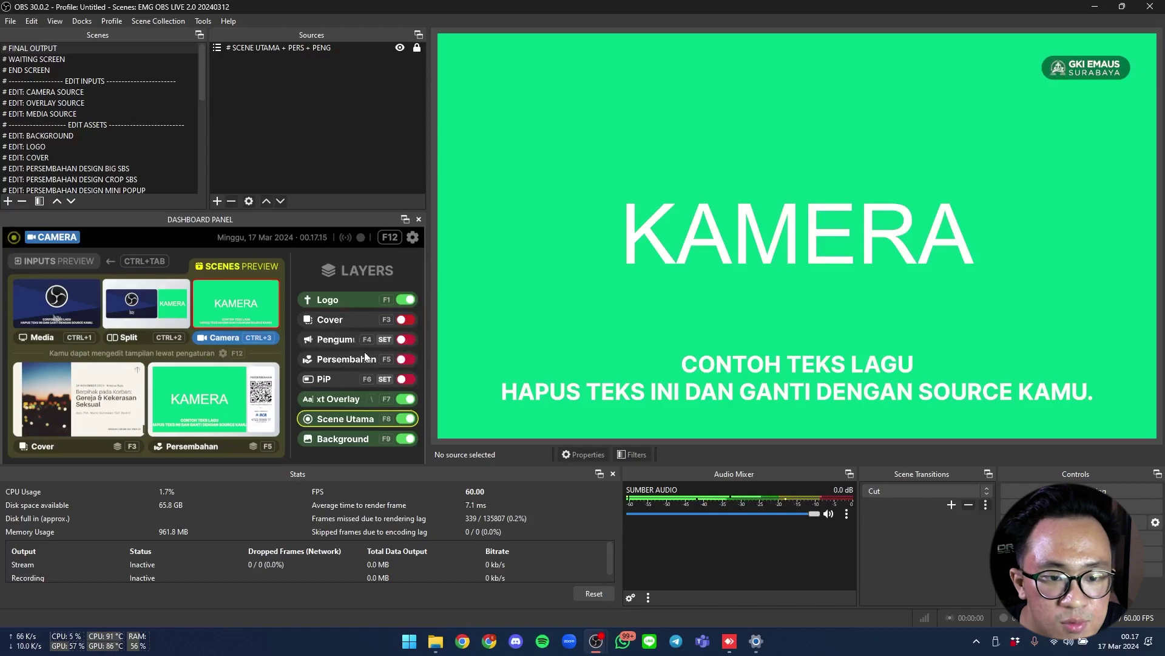
Open the Pengumuman settings and turn on the announcement in the Layar Mengecil layout.
{"action": "left_click", "coordinate": [332, 339]}
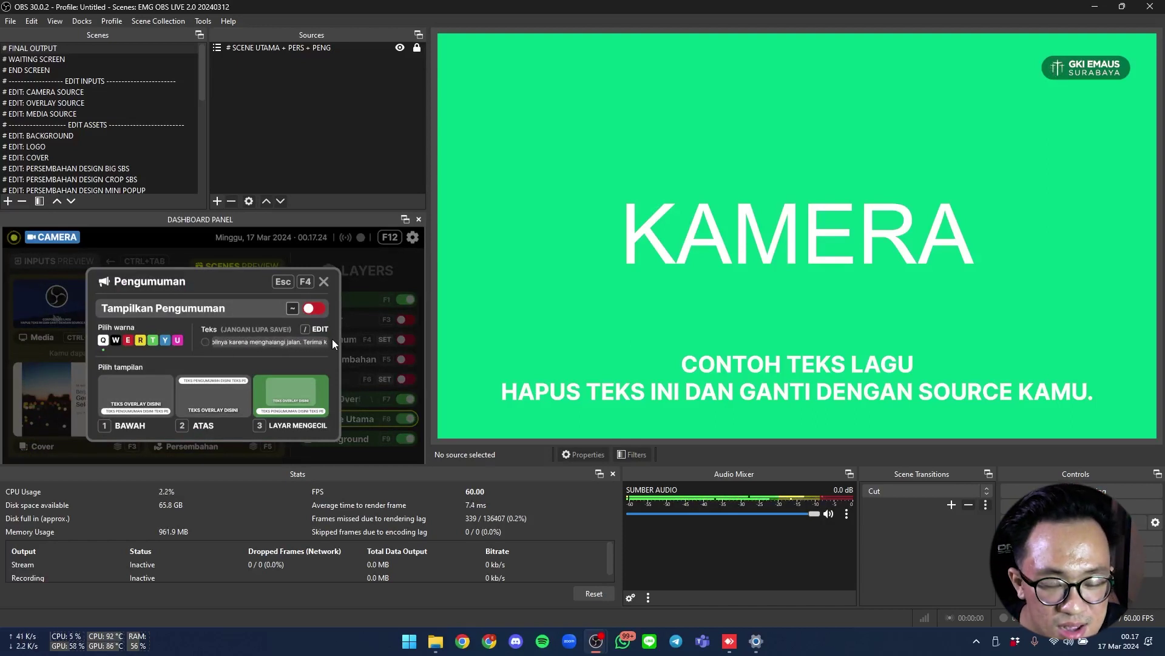
{"action": "left_click", "coordinate": [314, 308]}
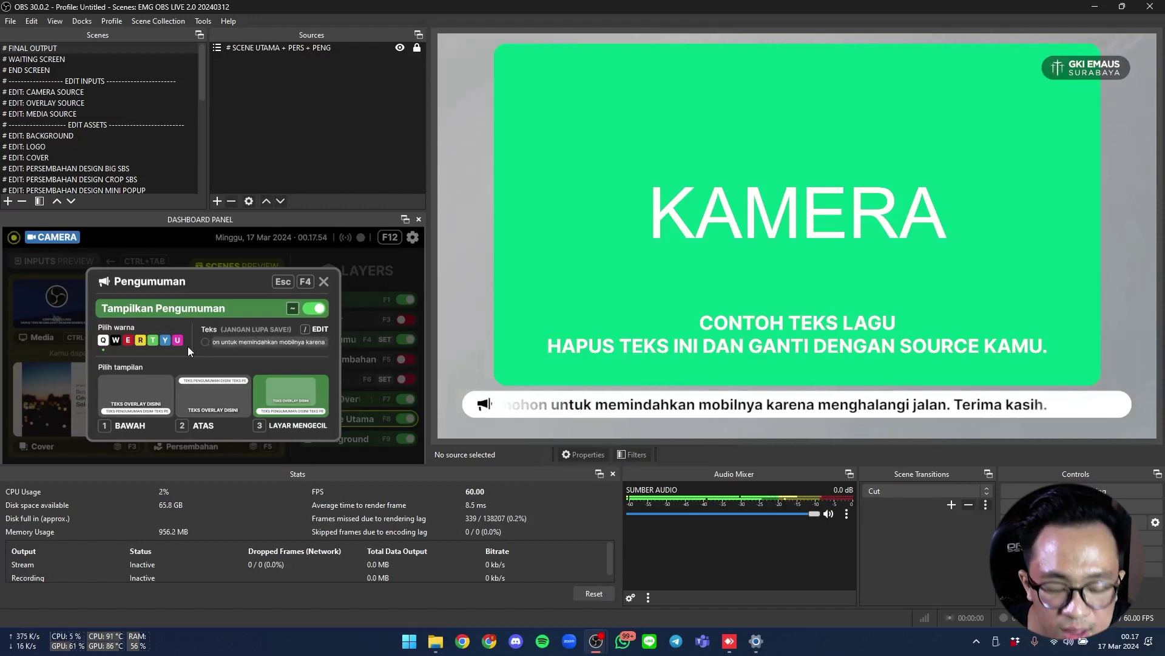
Try the black, red, yellow, green, blue and pink announcement bar colours and restore white.
{"action": "left_click", "coordinate": [118, 345]}
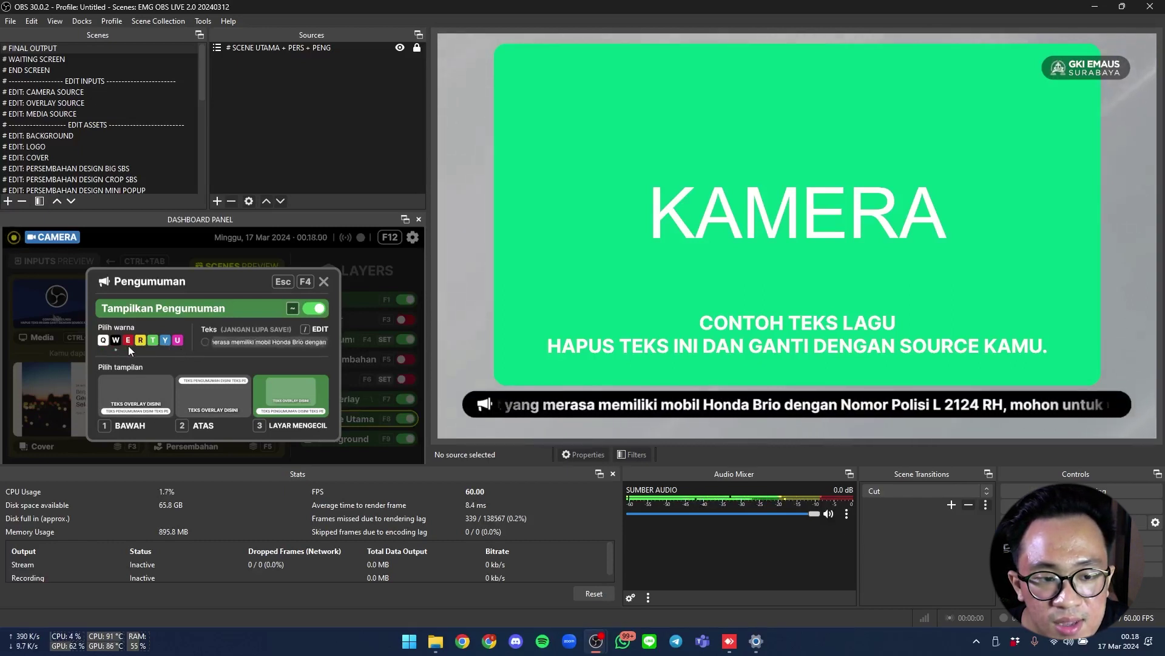
{"action": "left_click", "coordinate": [129, 345]}
{"action": "key", "text": "r"}
{"action": "key", "text": "t"}
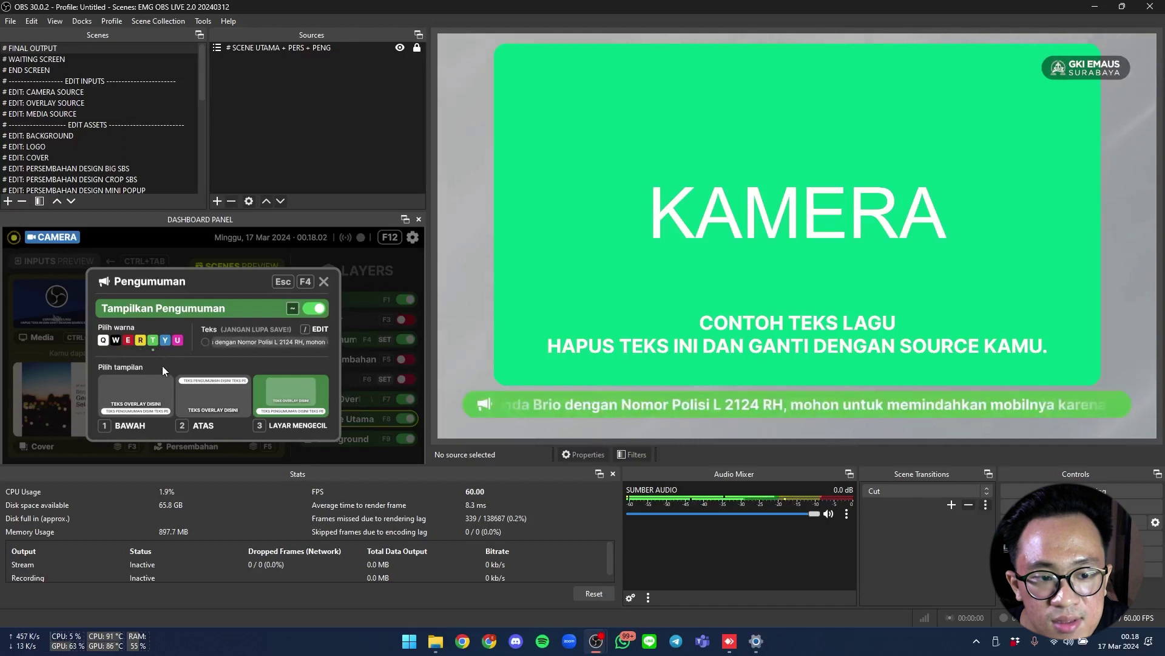
{"action": "key", "text": "y"}
{"action": "key", "text": "u"}
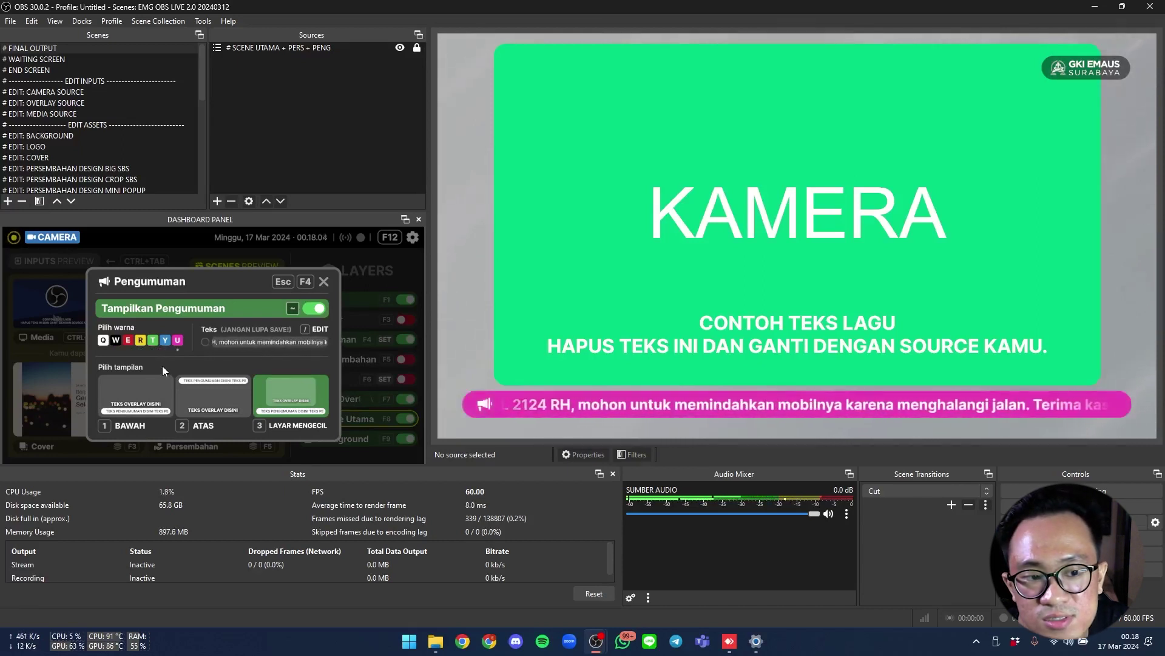
{"action": "key", "text": "q"}
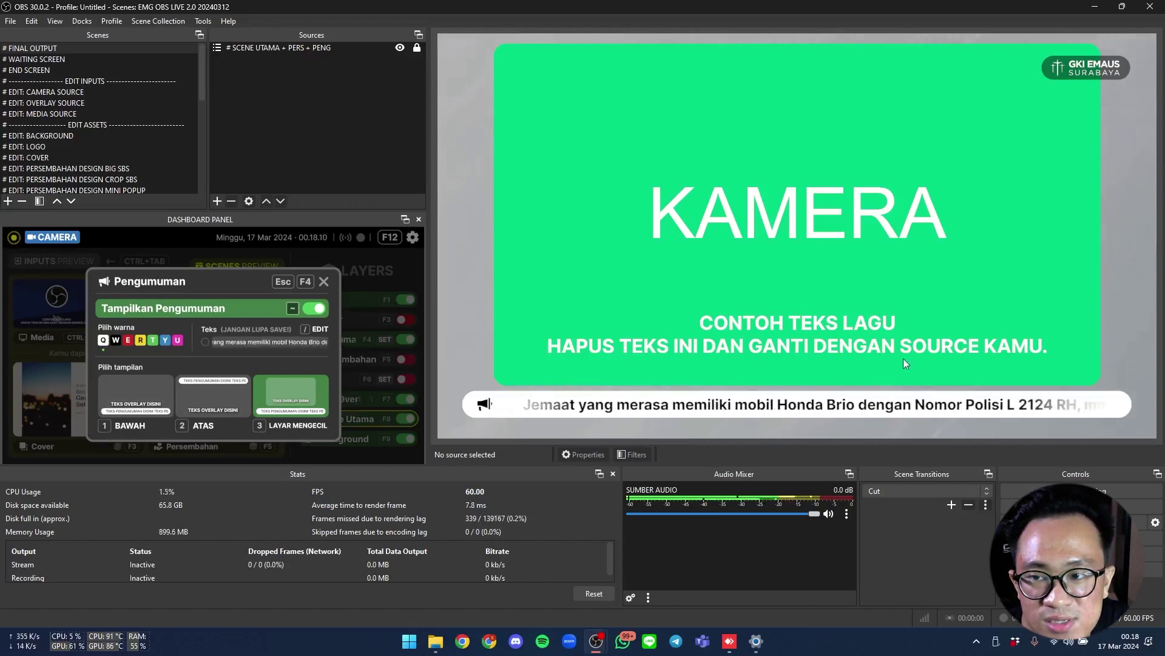
Try the Bawah and Atas announcement layouts and restore the Layar Mengecil layout.
{"action": "key", "text": "1"}
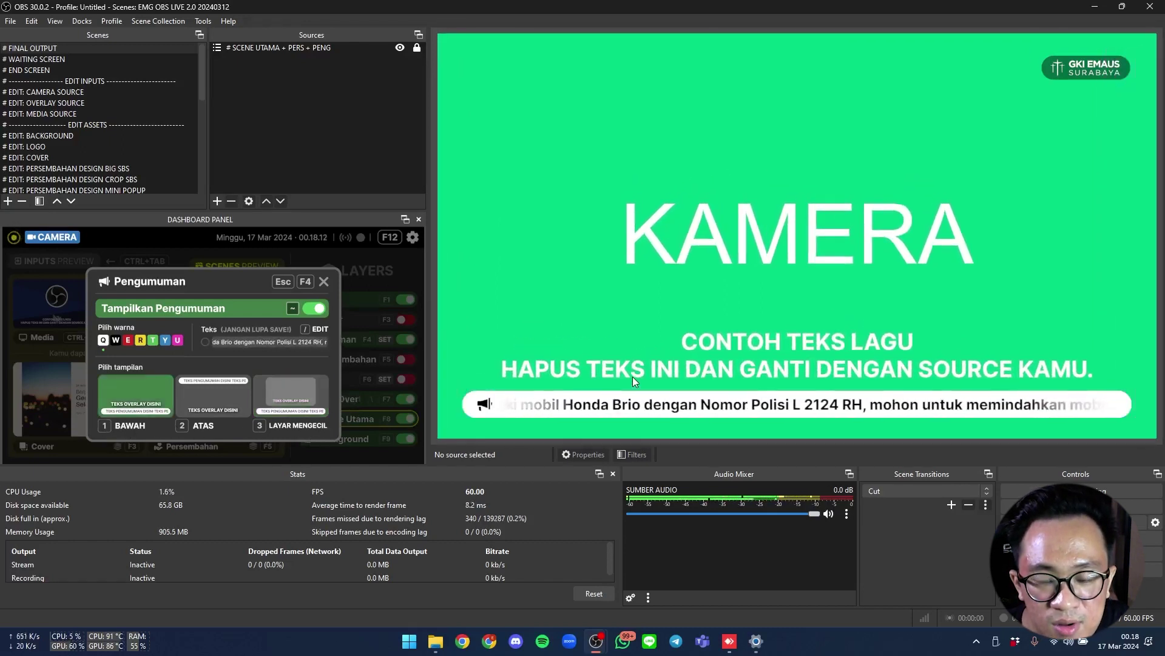
{"action": "key", "text": "2"}
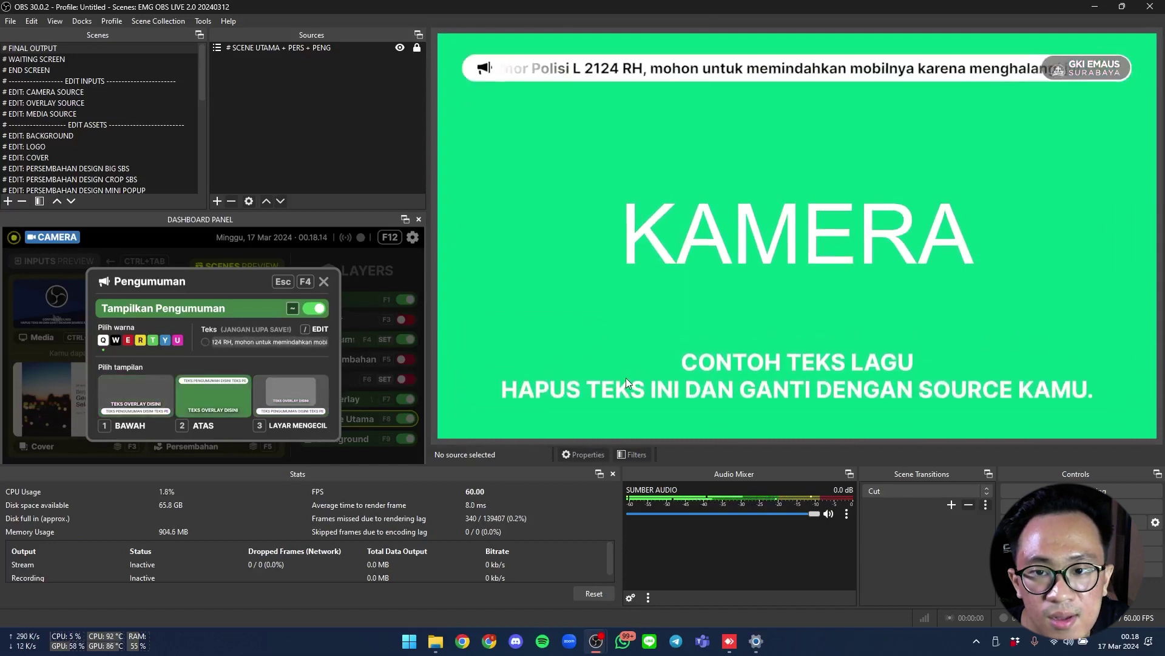
{"action": "key", "text": "3"}
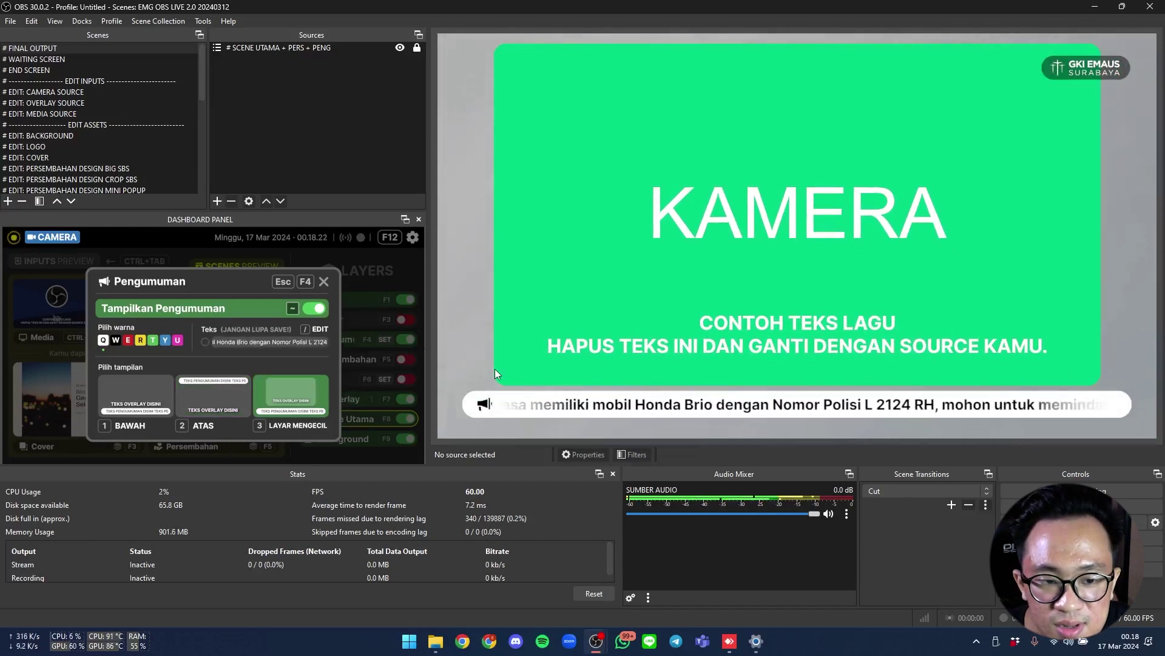
Open the announcement text for editing, replace it with "Sedang tidak ada pengumuman", save the file and minimize the text editor.
{"action": "left_click", "coordinate": [319, 333]}
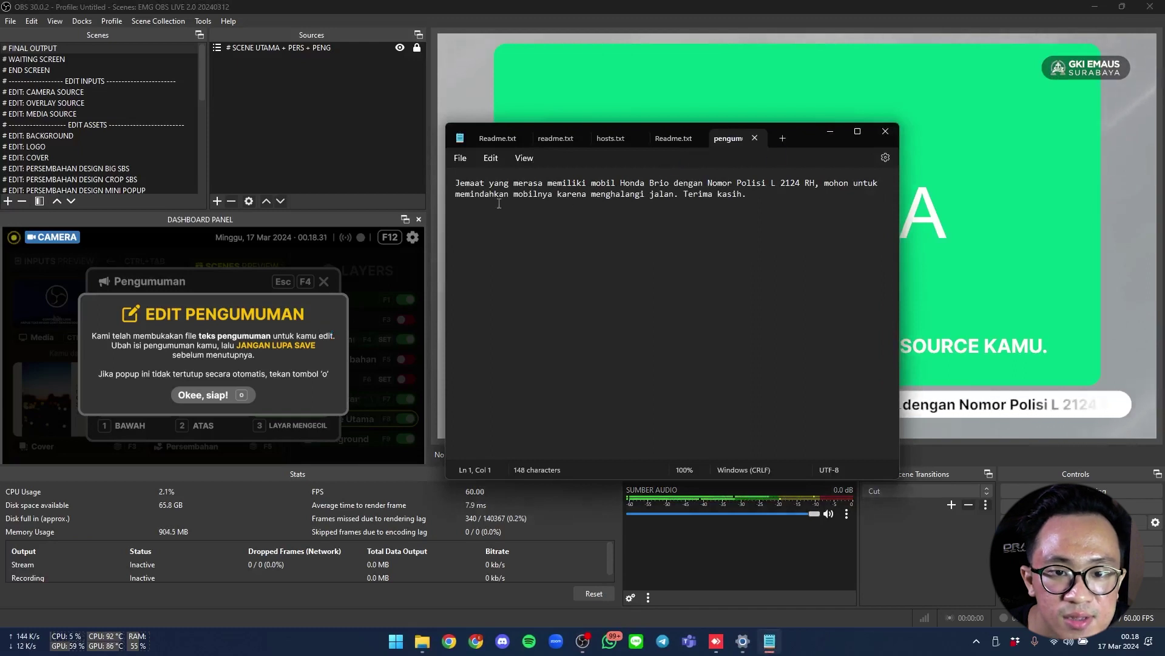
{"action": "left_click_drag", "start_coordinate": [805, 135], "coordinate": [729, 134]}
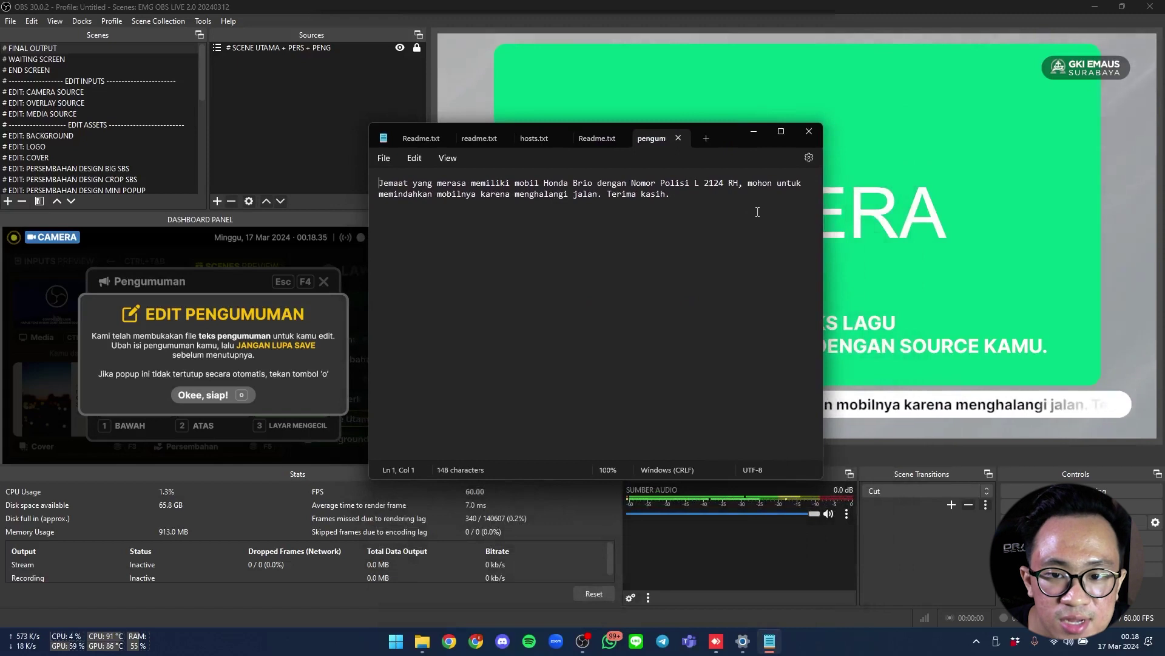
{"action": "left_click_drag", "start_coordinate": [757, 210], "coordinate": [393, 183]}
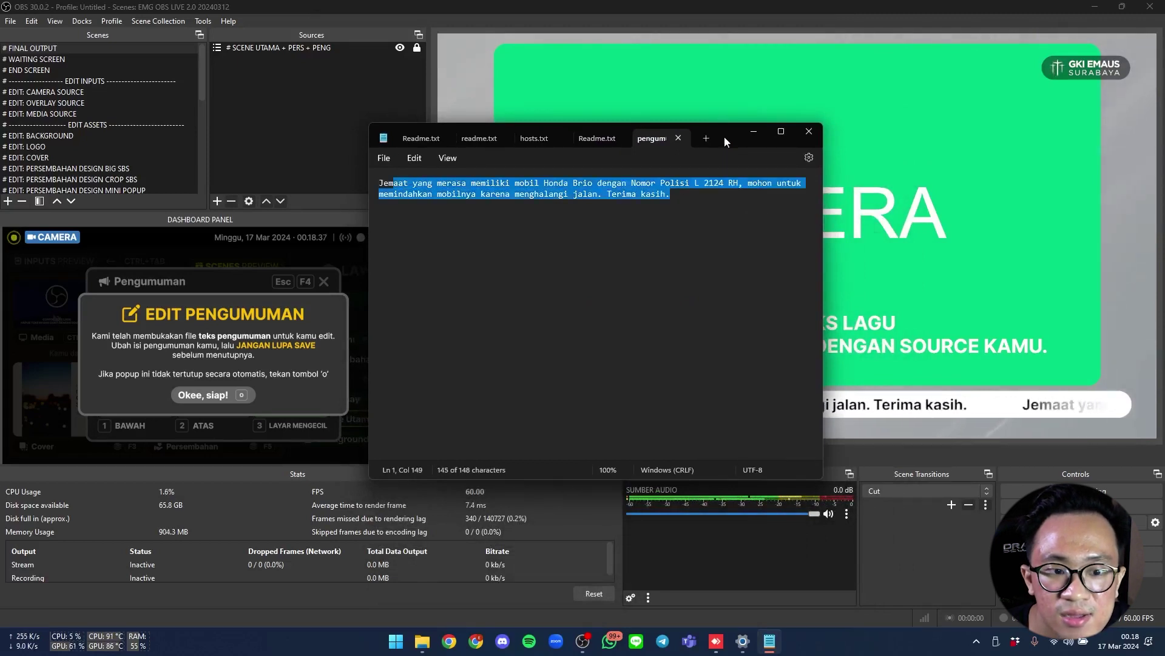
{"action": "left_click_drag", "start_coordinate": [723, 136], "coordinate": [687, 202]}
{"action": "key", "text": "ctrl+a"}
{"action": "type", "text": "sEDANG"}
{"action": "key", "text": "ctrl+a"}
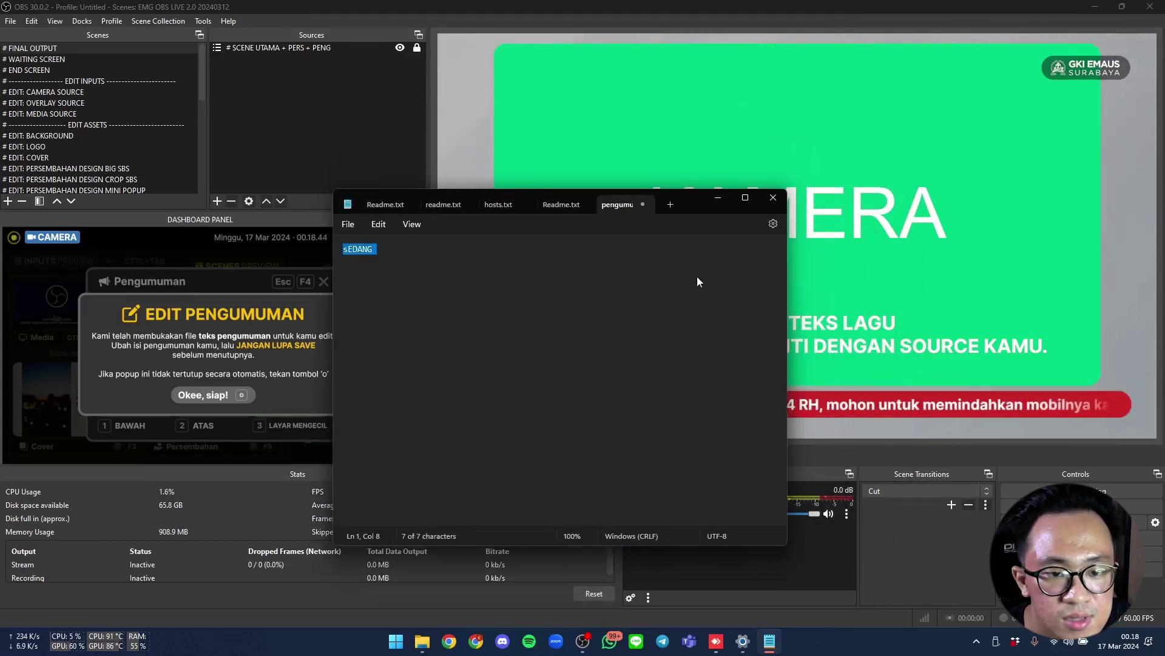
{"action": "type", "text": "Sedang tidak ada pengumuman"}
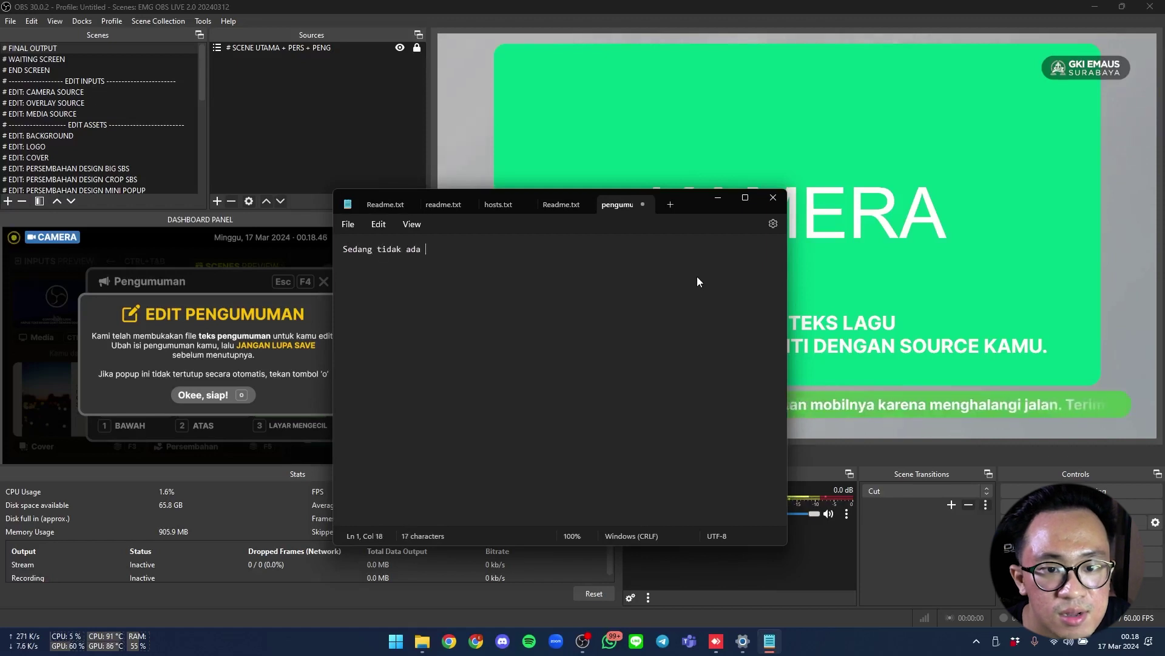
{"action": "key", "text": "ctrl+s"}
{"action": "left_click_drag", "start_coordinate": [690, 204], "coordinate": [723, 211]}
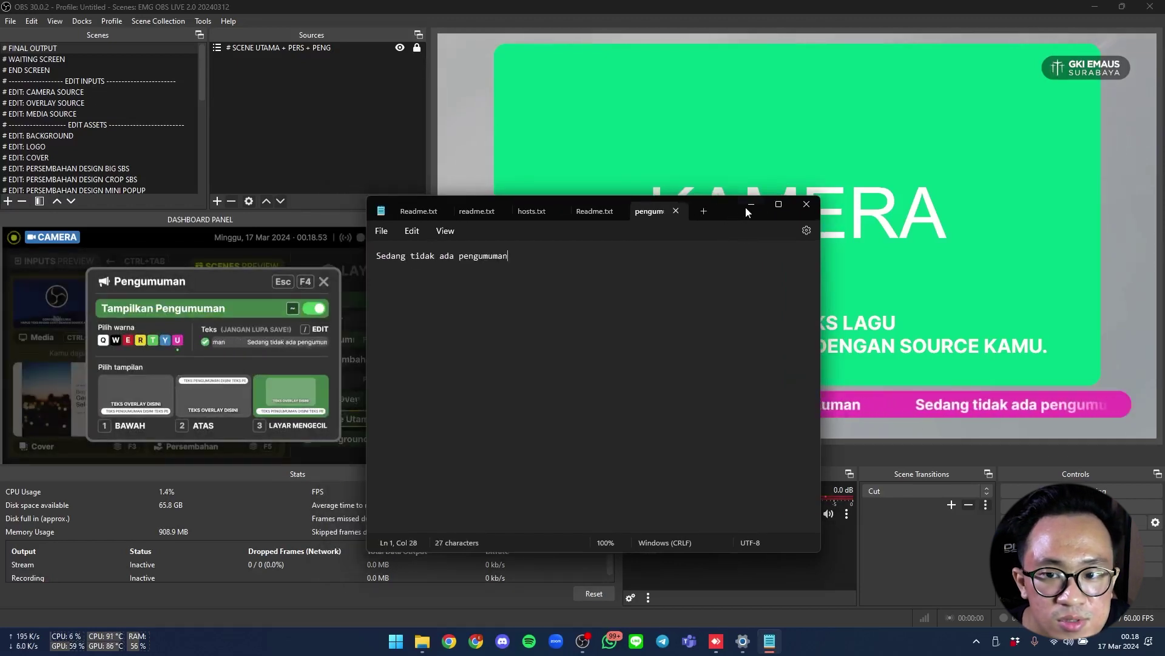
{"action": "left_click", "coordinate": [751, 204]}
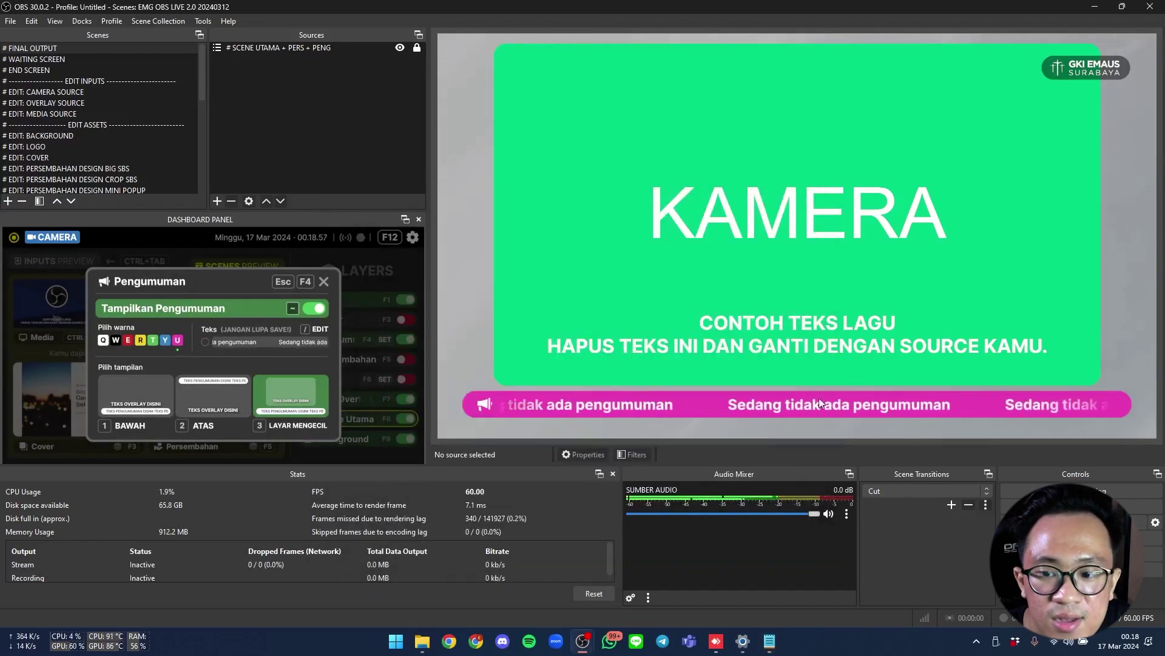
Restore the white announcement bar in the Layar Mengecil layout and turn off the announcement.
{"action": "key", "text": "q"}
{"action": "key", "text": "1"}
{"action": "key", "text": "3"}
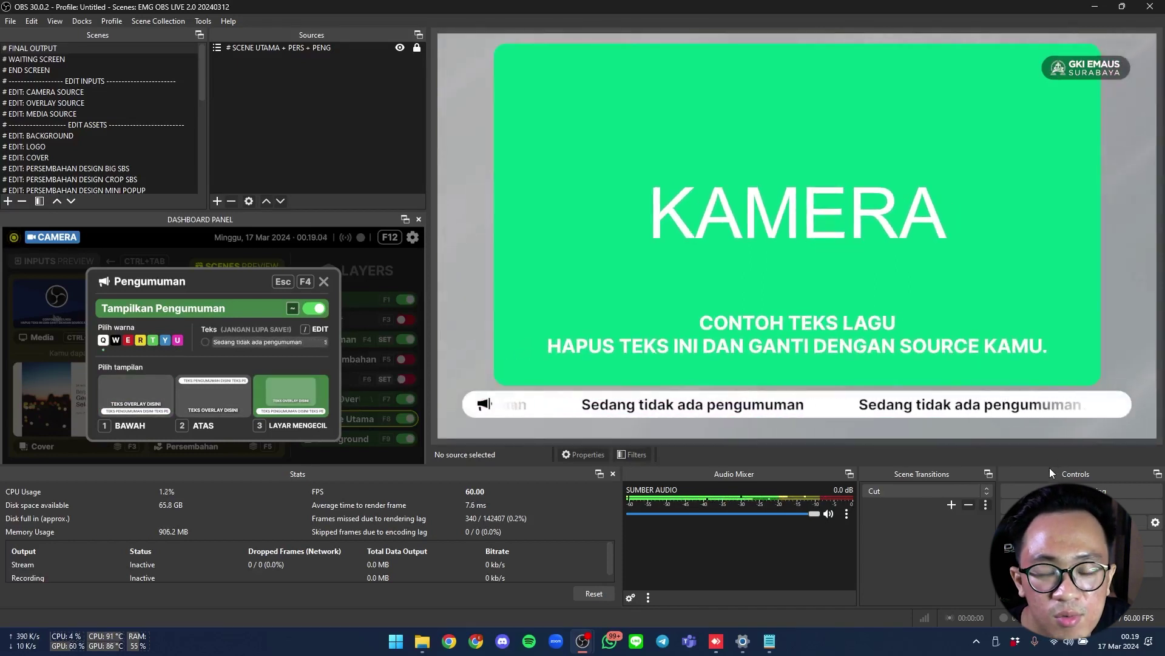
{"action": "key", "text": "grave"}
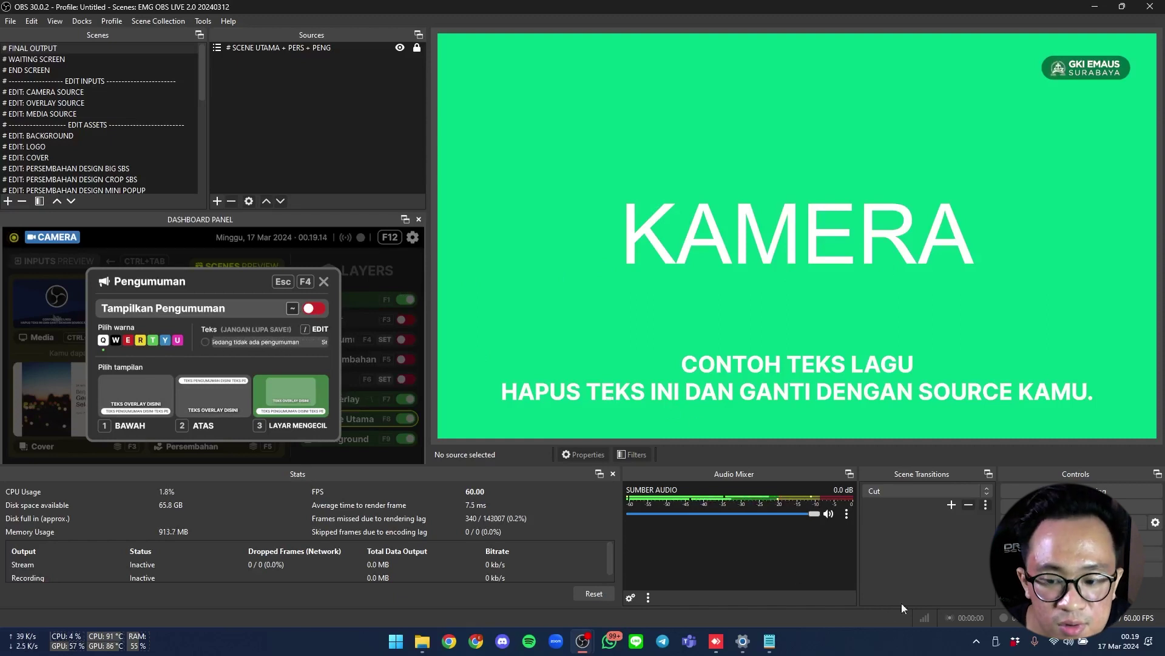
Reopen the announcement text file to check it and close the text editor.
{"action": "key", "text": "slash"}
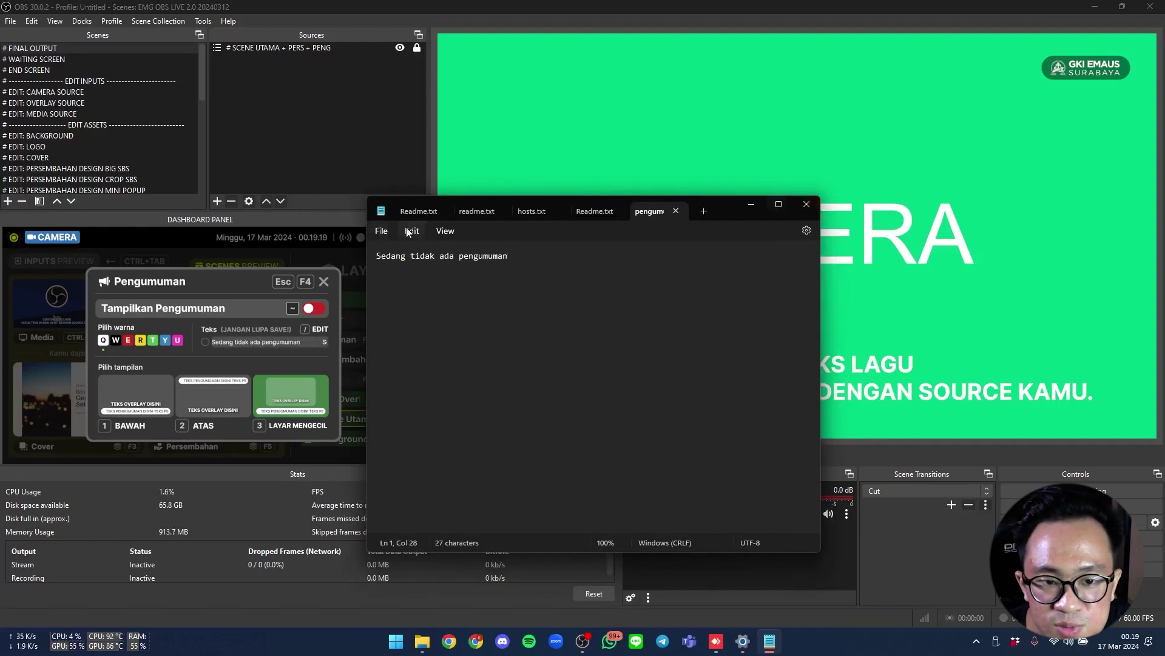
{"action": "left_click", "coordinate": [382, 231]}
{"action": "left_click", "coordinate": [807, 205]}
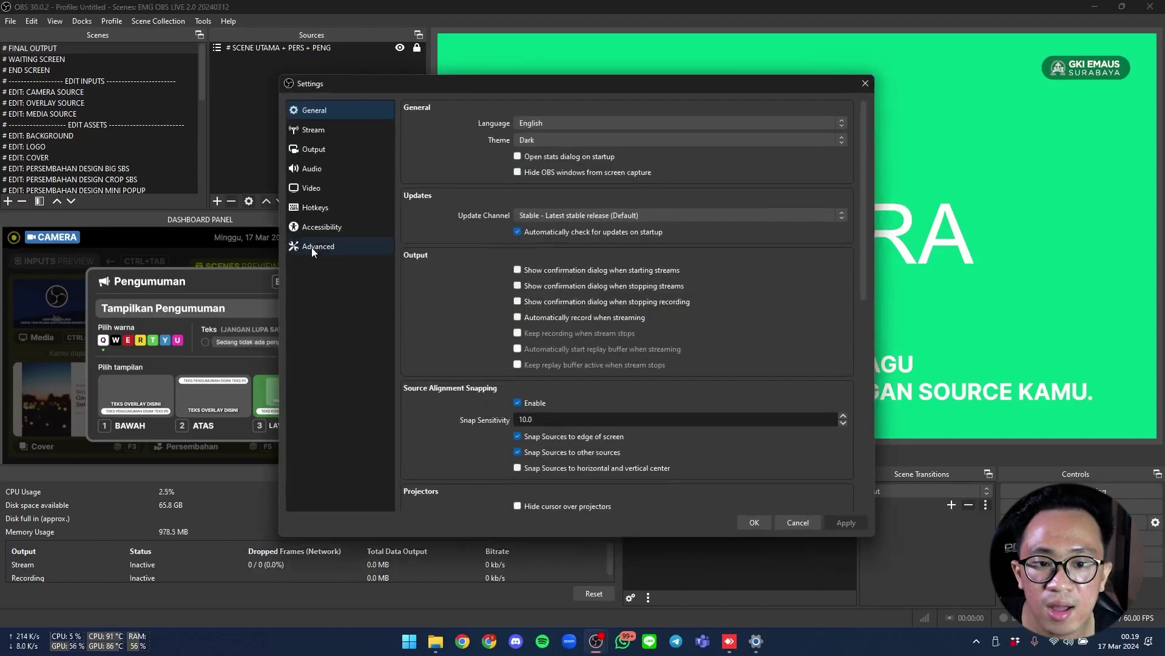
In the advanced settings, set Hotkey Focus Behavior to "Disable hotkeys when main window is not in focus" and confirm.
{"action": "left_click", "coordinate": [317, 246]}
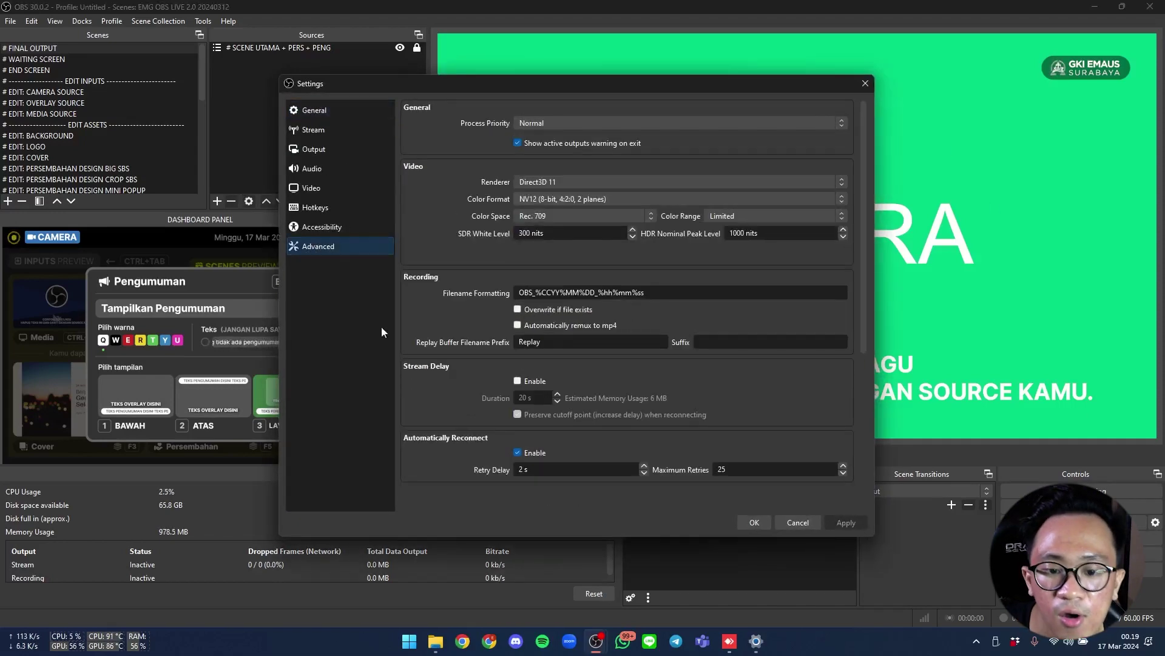
{"action": "scroll", "coordinate": [417, 360], "scroll_direction": "down", "scroll_amount": 5}
{"action": "left_click", "coordinate": [658, 458]}
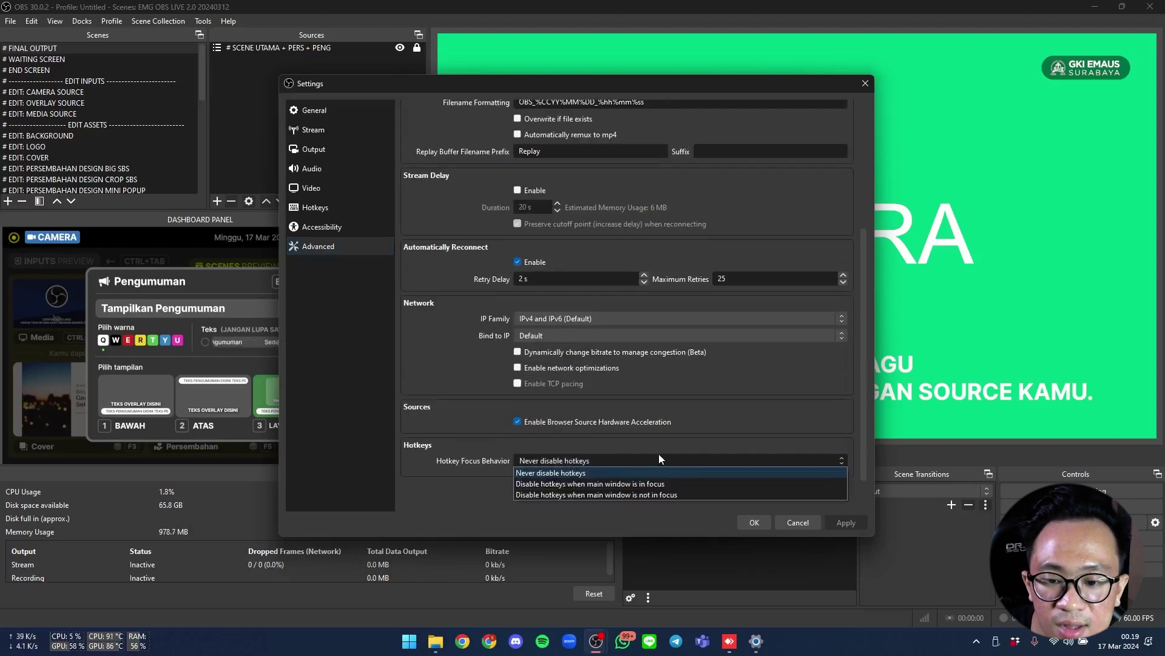
{"action": "left_click", "coordinate": [683, 493]}
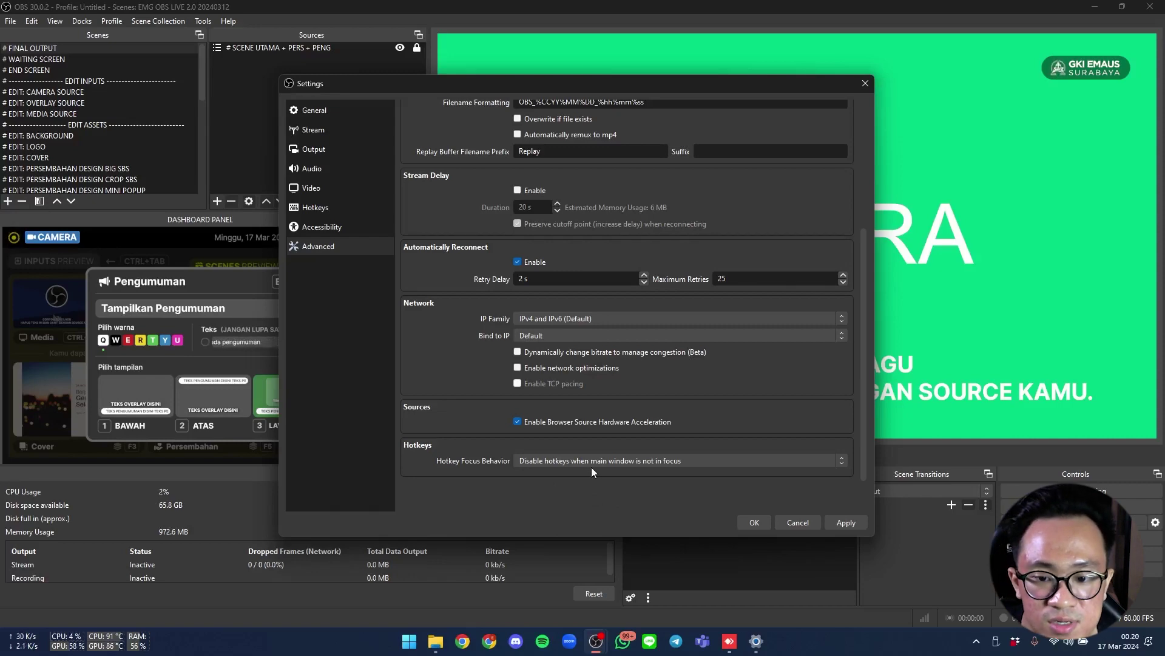
{"action": "left_click", "coordinate": [752, 522]}
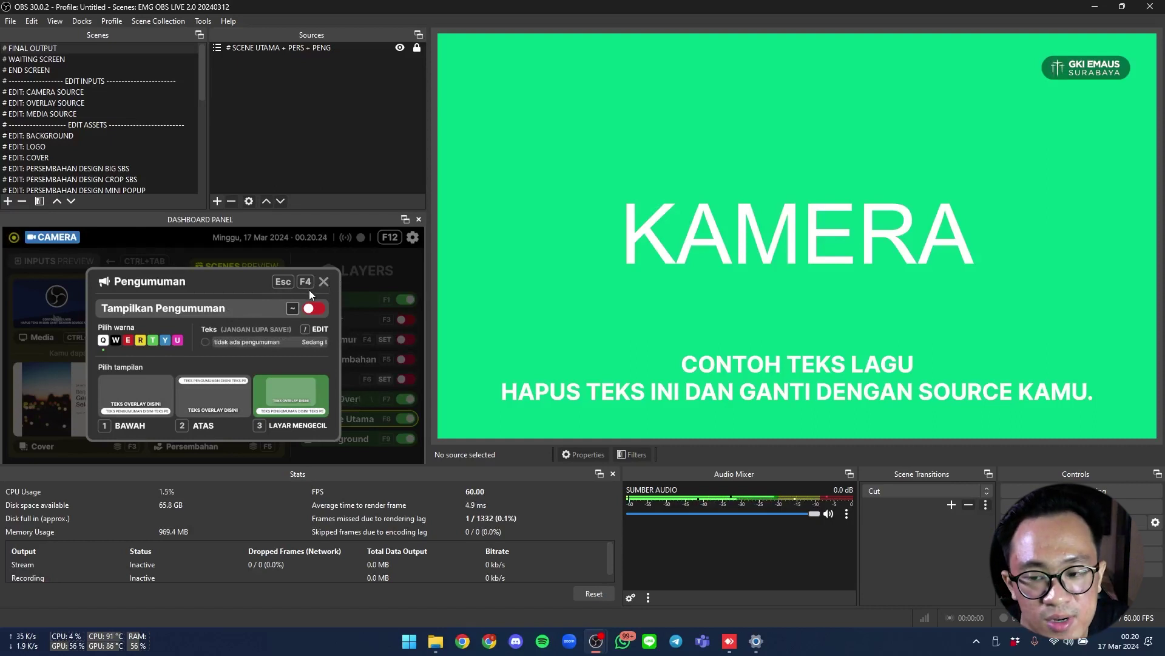
Close and reopen the Pengumuman settings, briefly show the announcement on the output and return to the dashboard.
{"action": "key", "text": "Escape"}
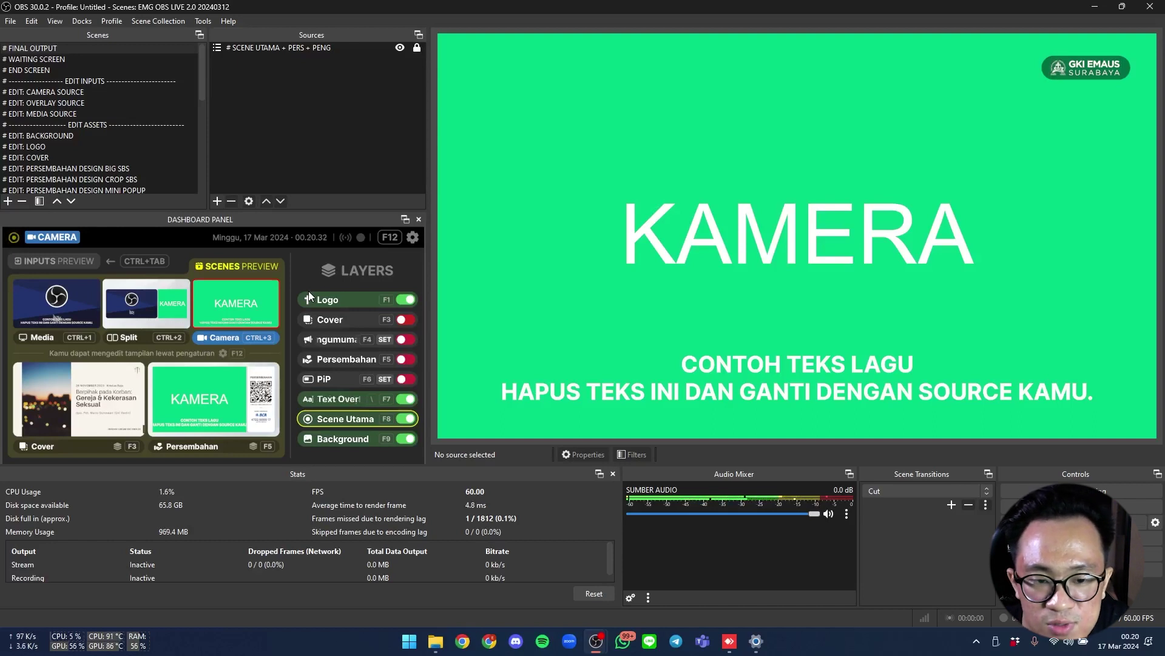
{"action": "key", "text": "F4"}
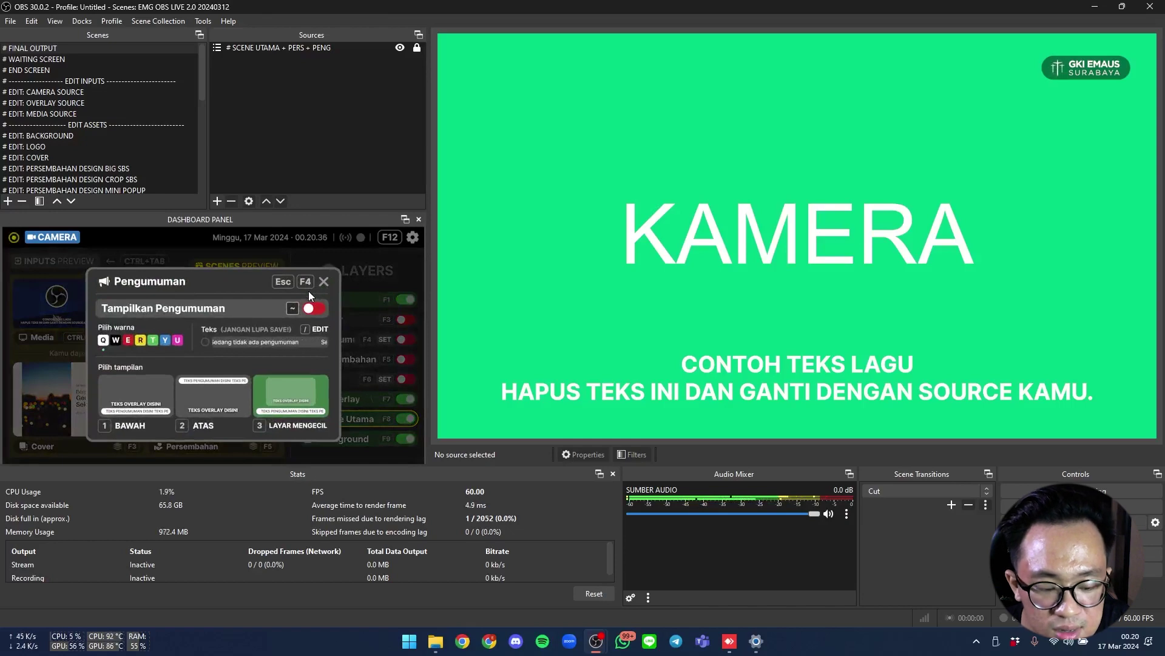
{"action": "key", "text": "F4"}
{"action": "key", "text": "F4"}
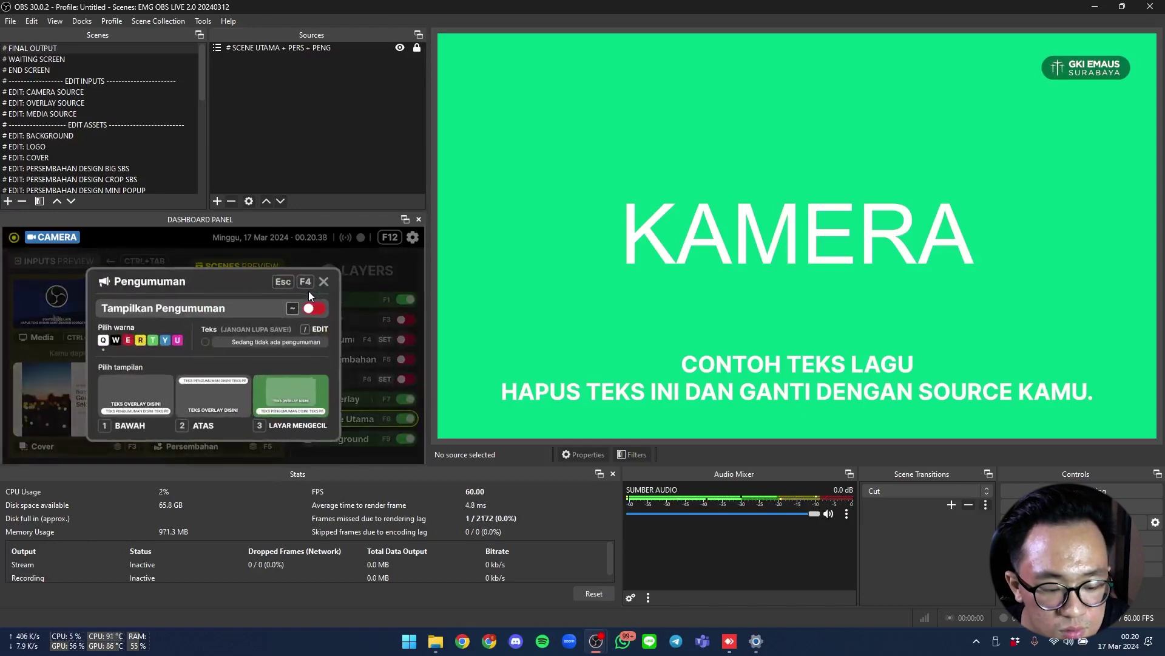
{"action": "key", "text": "grave"}
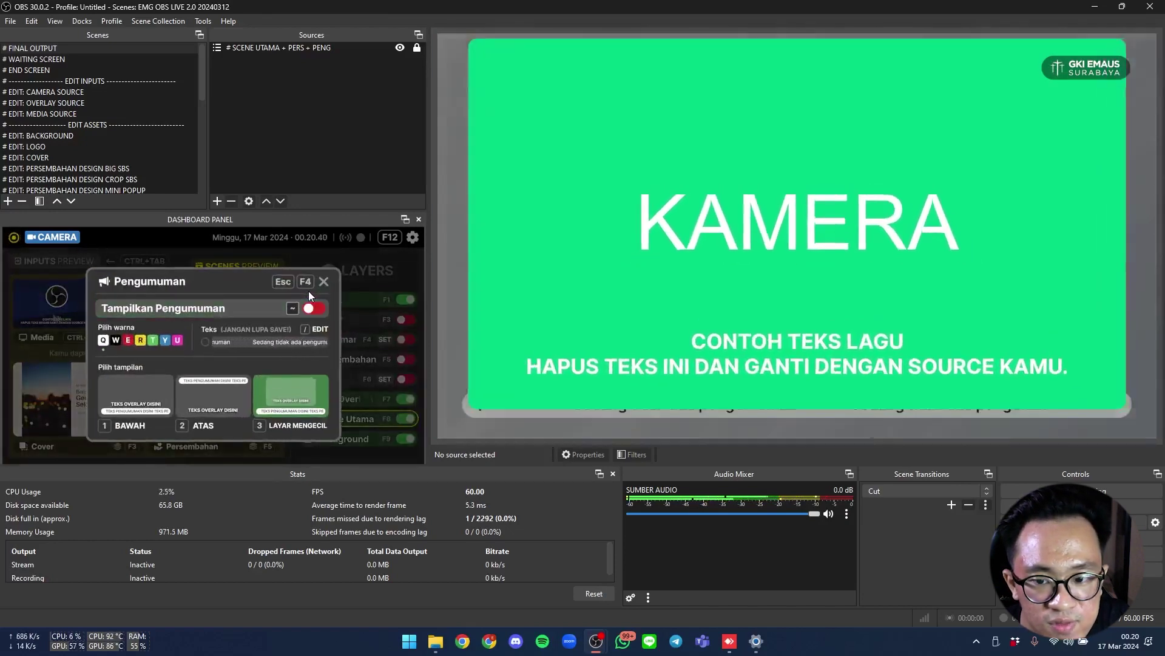
{"action": "key", "text": "F4"}
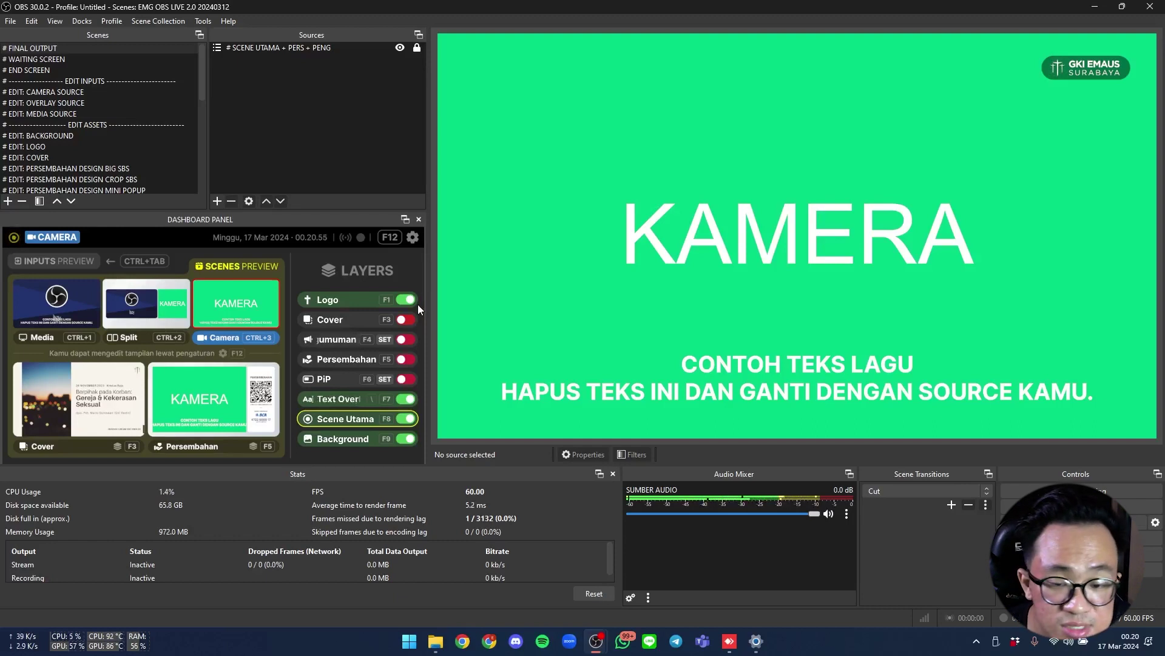
Open the Picture-in-Picture settings, try the 4:3 aspect ratio and restore 16:9.
{"action": "key", "text": "F6"}
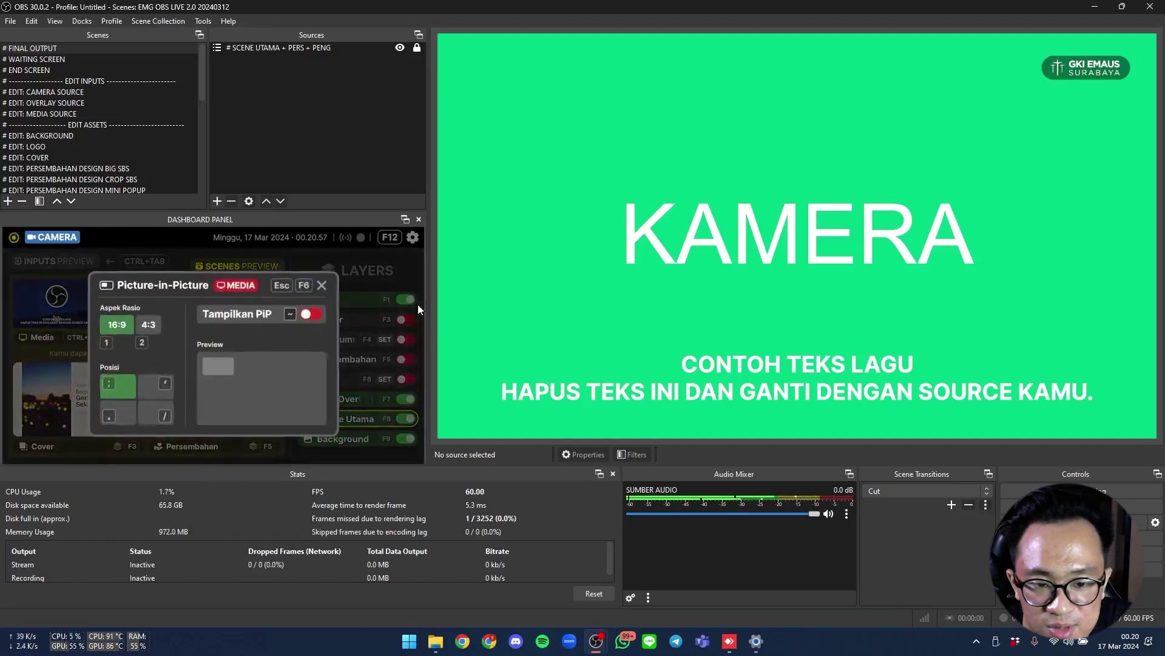
{"action": "key", "text": "Escape"}
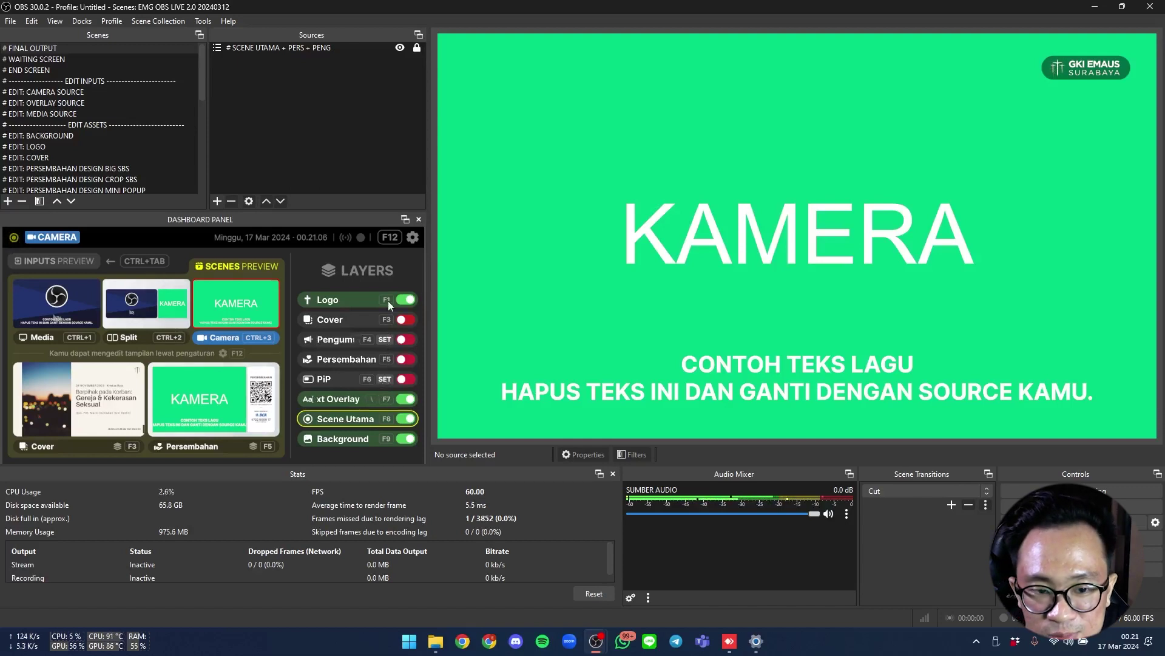
{"action": "key", "text": "F6"}
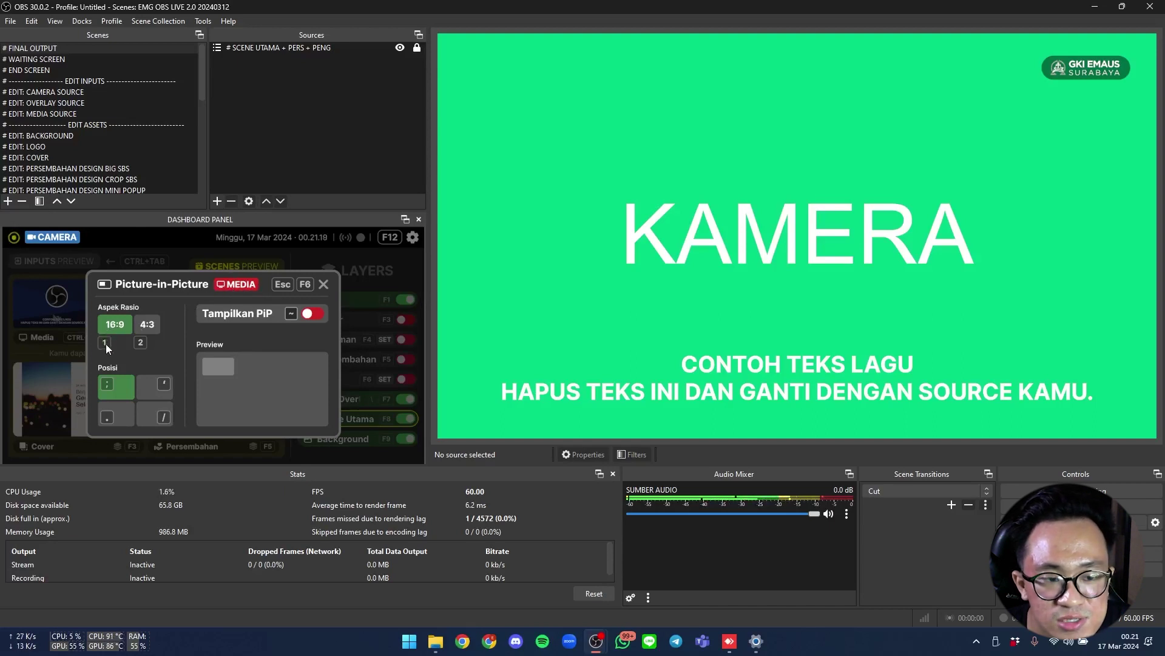
{"action": "key", "text": "2"}
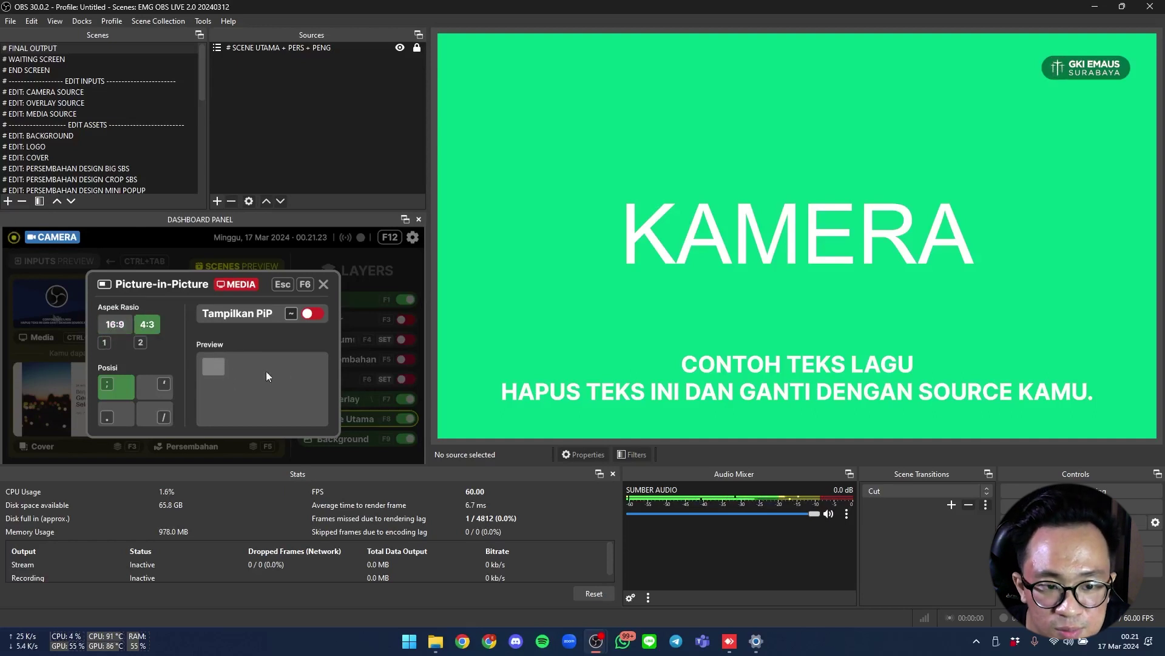
{"action": "key", "text": "1"}
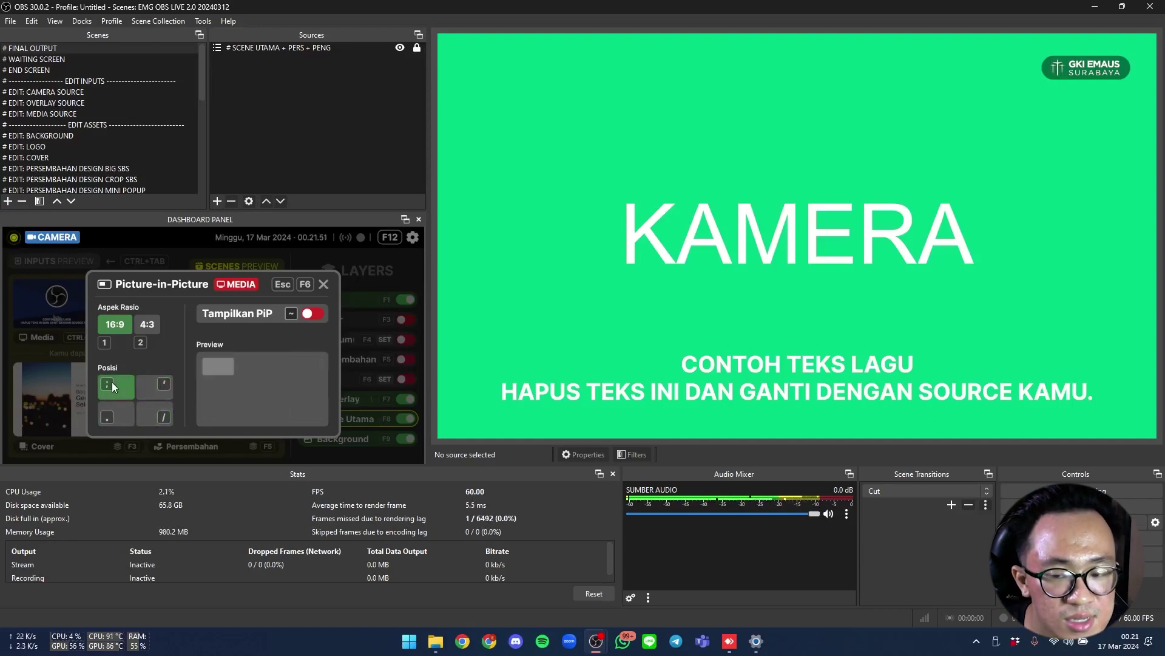
Turn on the media PiP and move it through the top-right, bottom-right and bottom-left corners of the output.
{"action": "key", "text": "grave"}
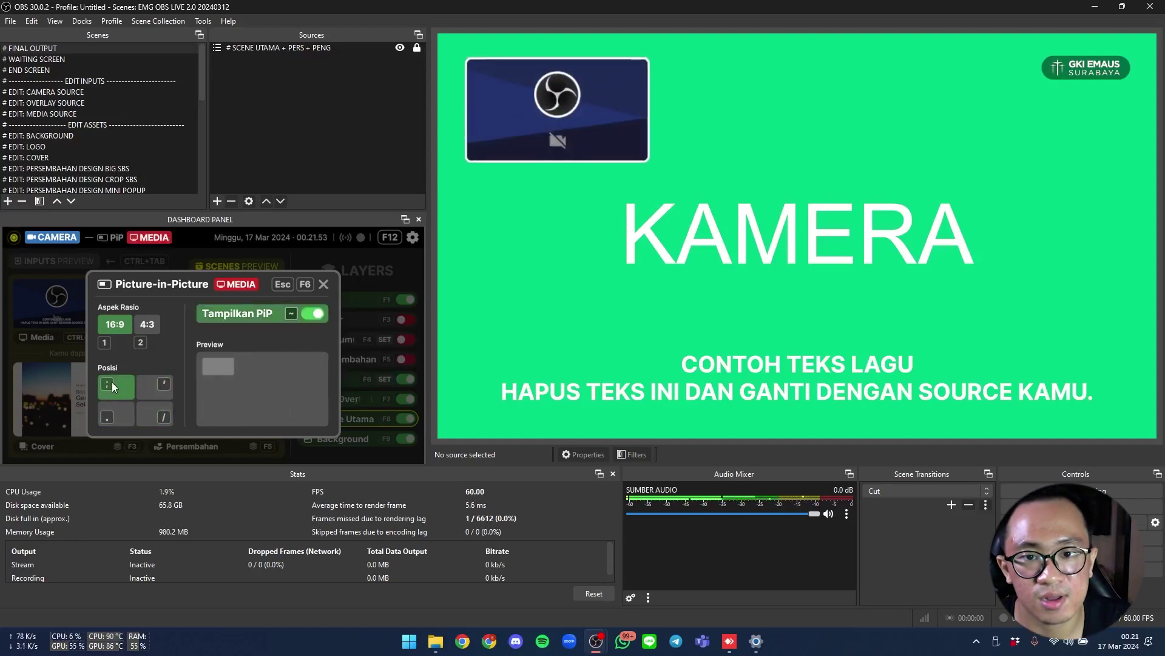
{"action": "key", "text": "apostrophe"}
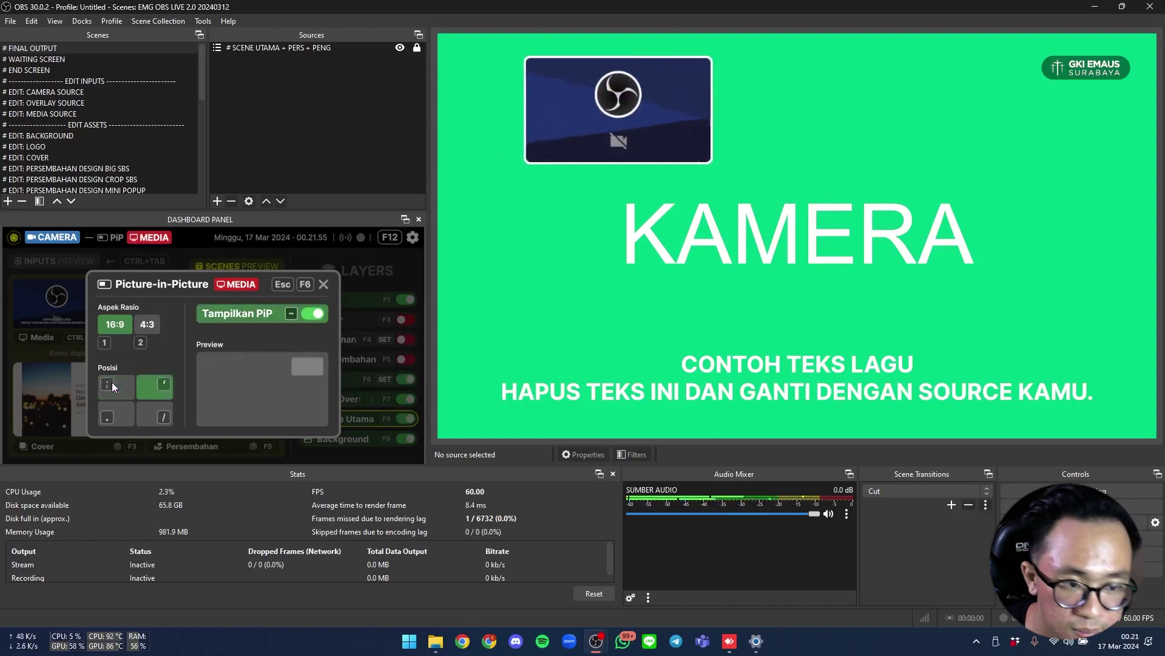
{"action": "key", "text": "slash"}
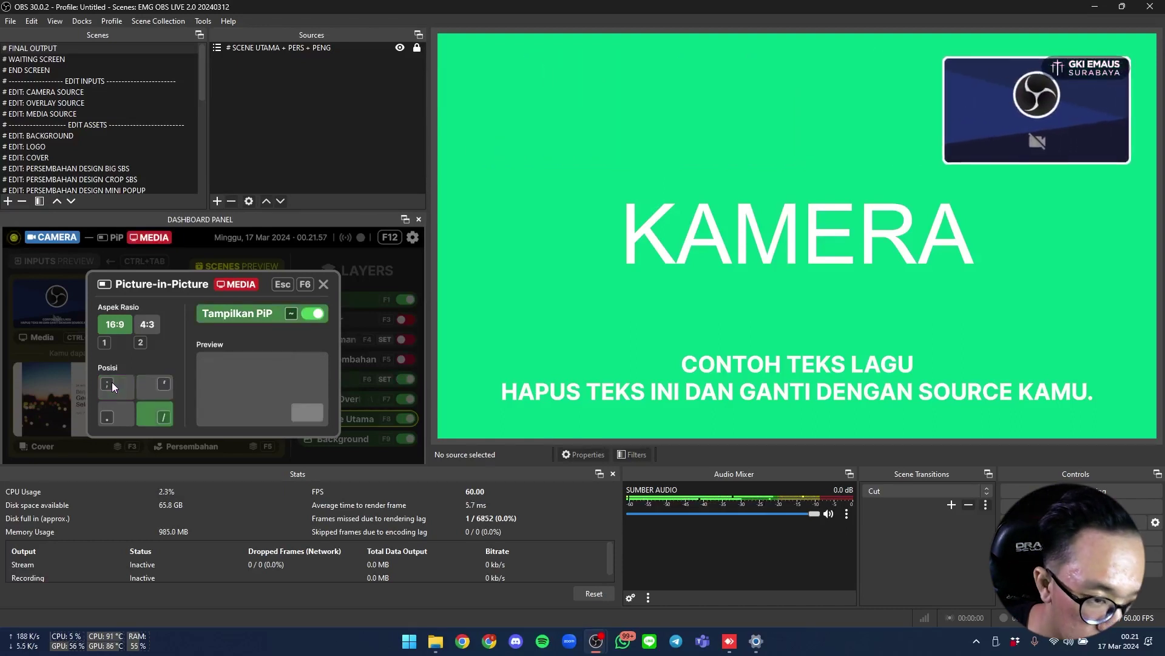
{"action": "key", "text": "period"}
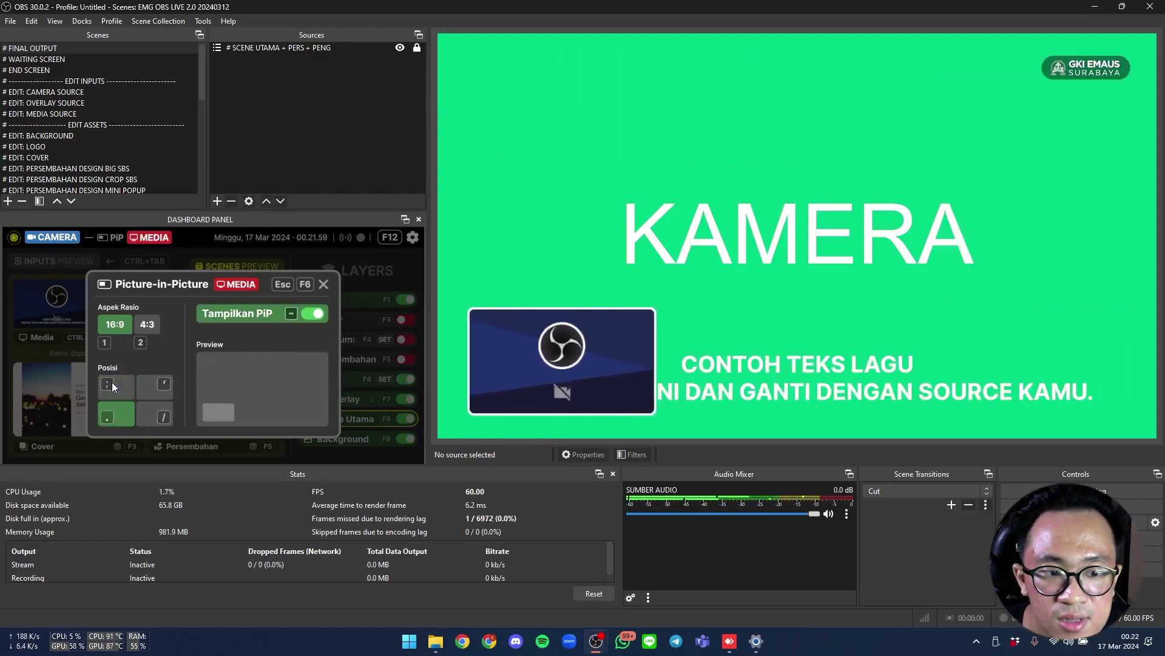
Try the 4:3 ratio on the displayed PiP, restore 16:9 in the top-left corner and hide the PiP.
{"action": "key", "text": "2"}
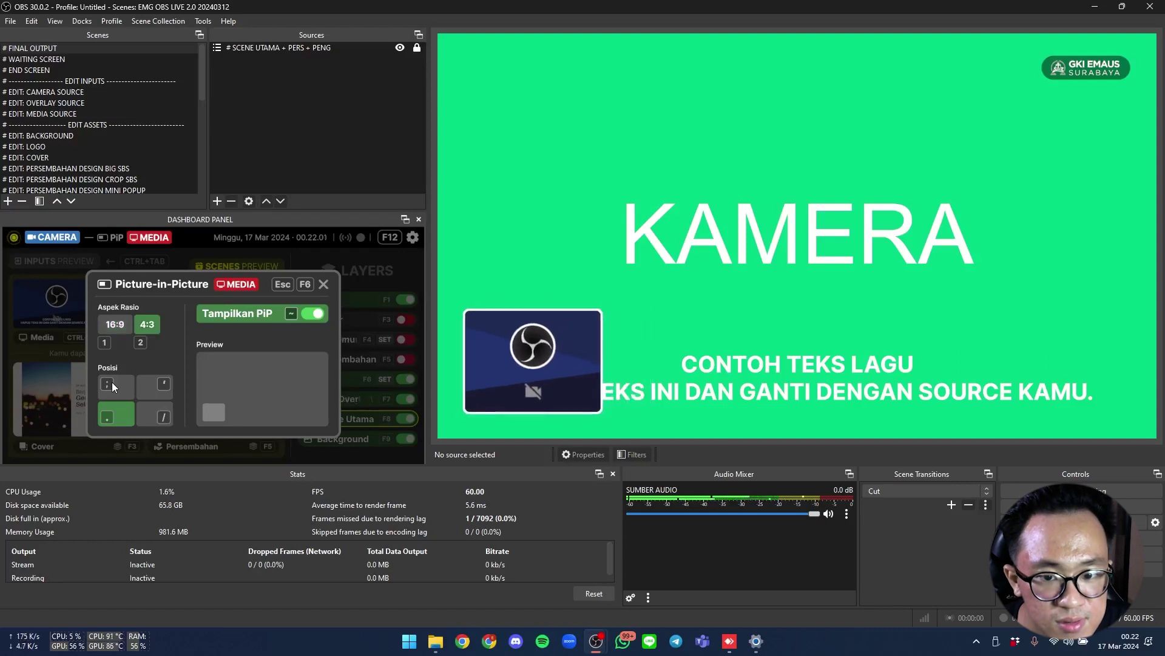
{"action": "key", "text": "1"}
{"action": "key", "text": "semicolon"}
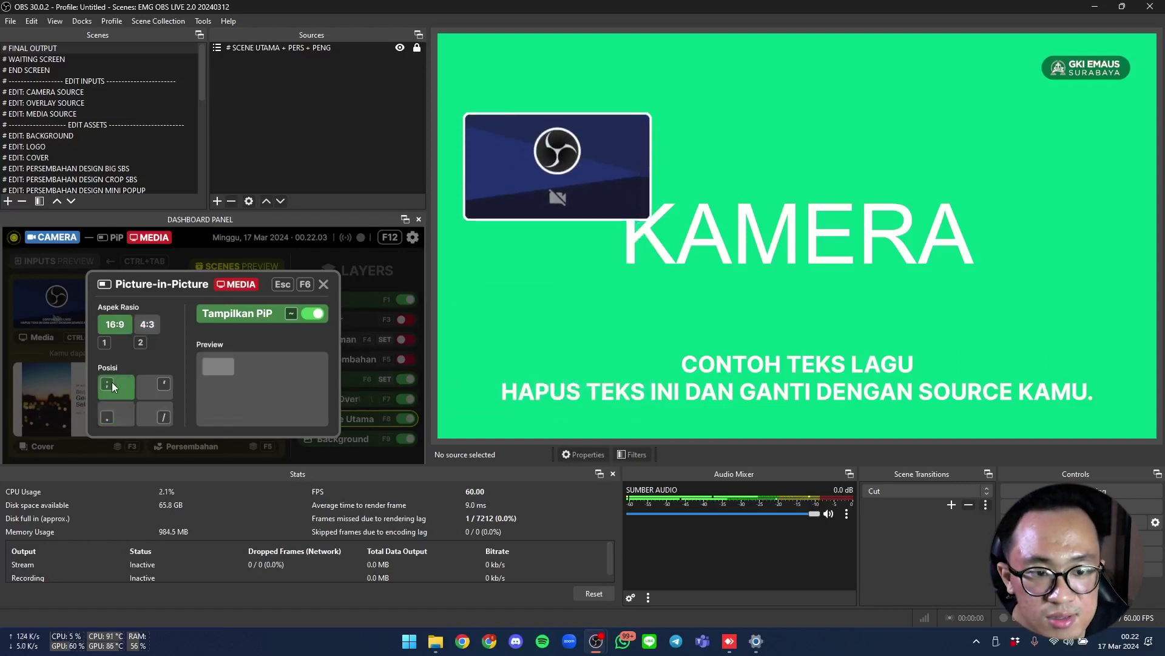
{"action": "key", "text": "grave"}
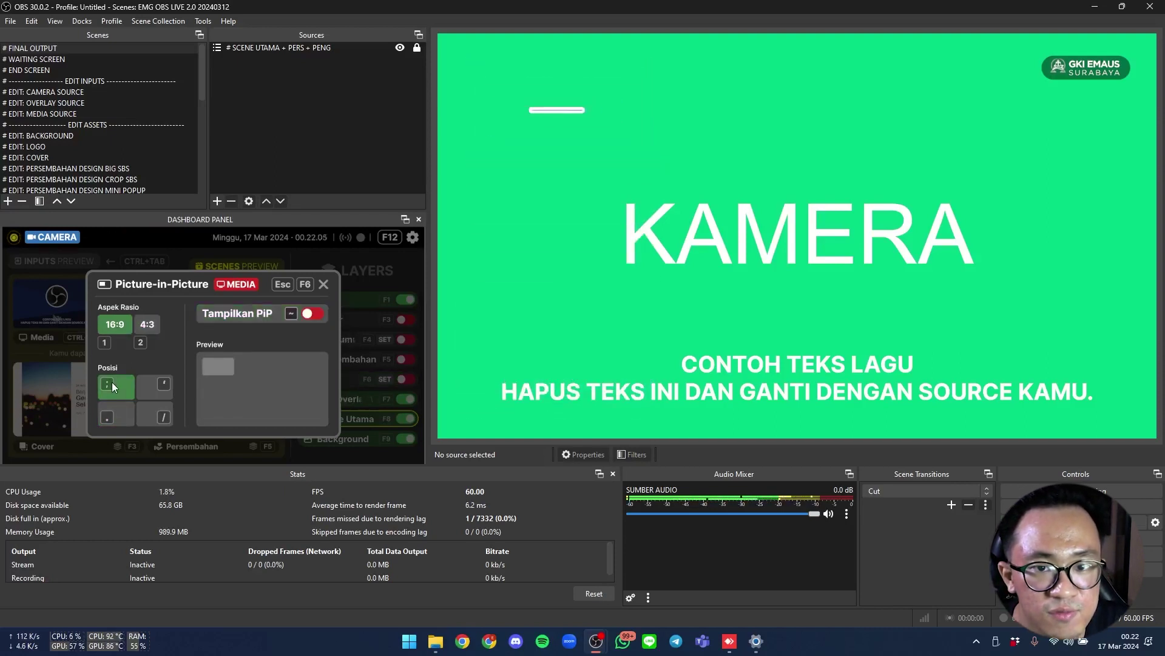
Show the media PiP, switch the main scene to Media and try the camera PiP's rectangular, square and circular shapes.
{"action": "key", "text": "grave"}
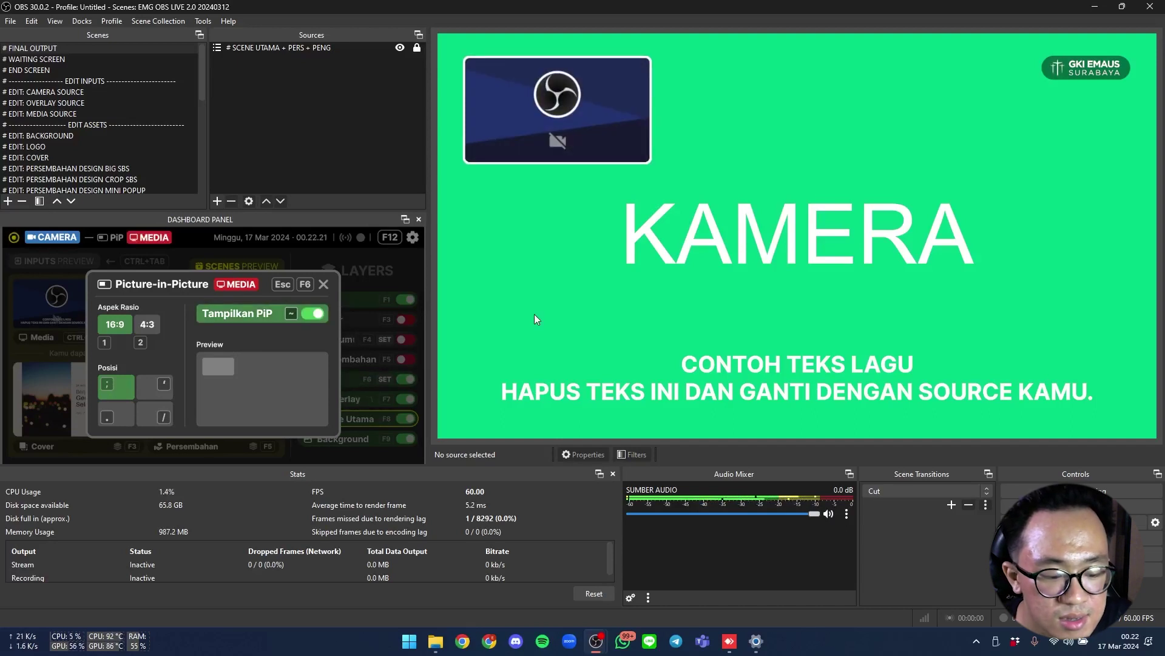
{"action": "key", "text": "ctrl+Tab"}
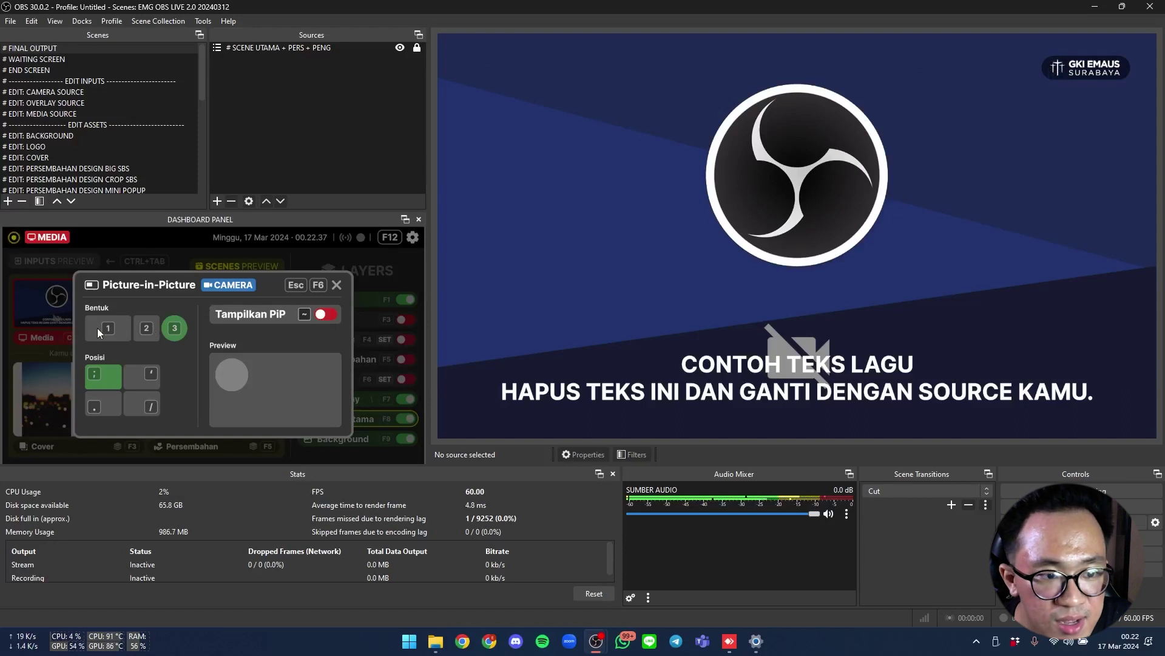
{"action": "key", "text": "1"}
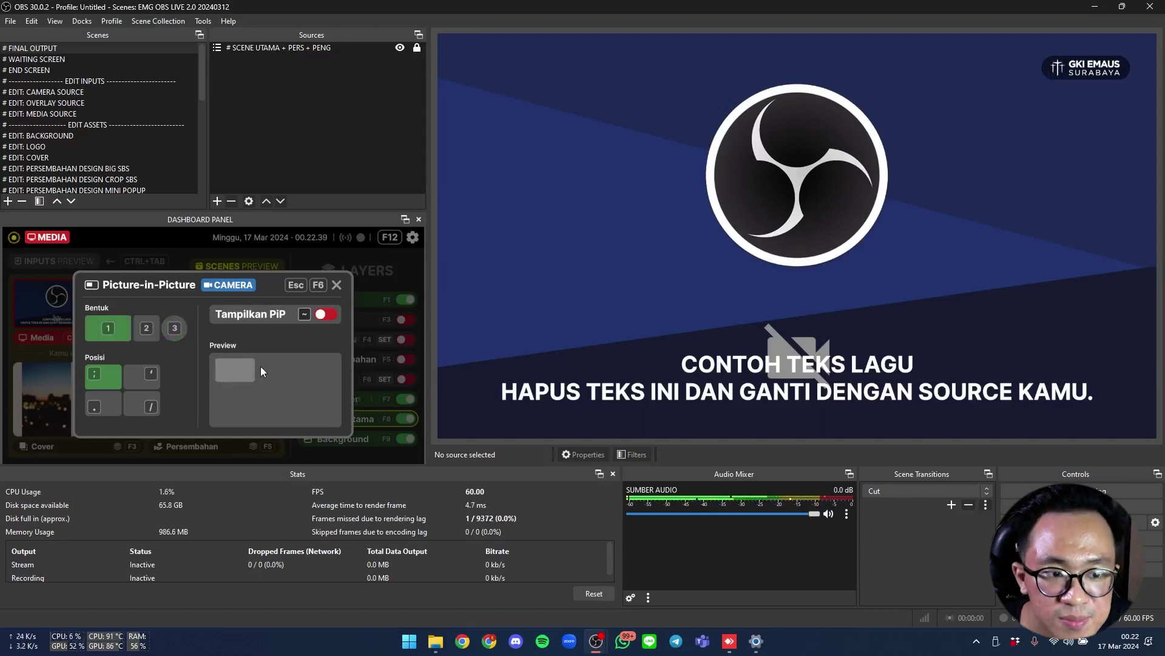
{"action": "key", "text": "2"}
{"action": "key", "text": "3"}
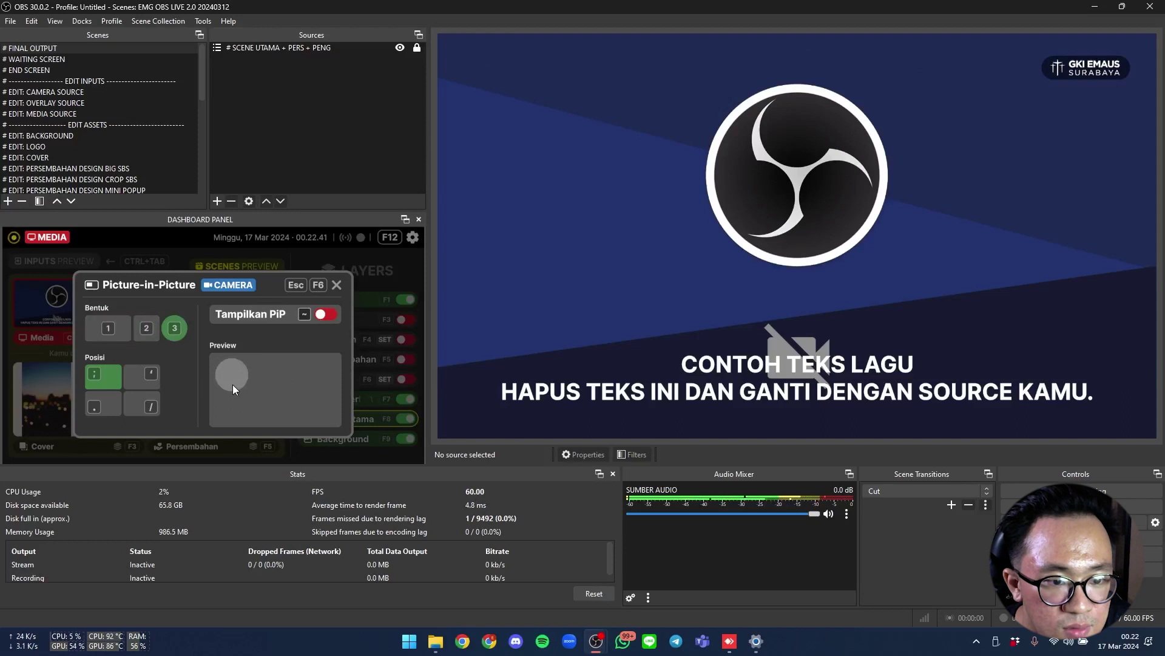
Cycle the circular camera PiP's position setting through the top-right, bottom-right, bottom-left and top-left corners.
{"action": "key", "text": "apostrophe"}
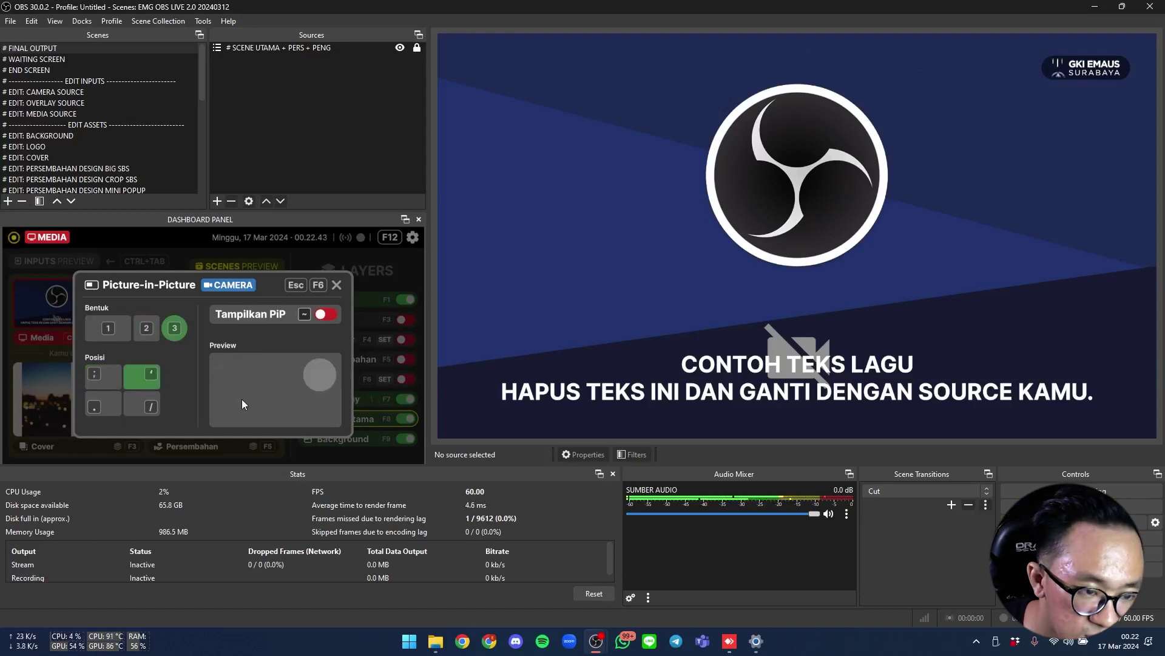
{"action": "key", "text": "slash"}
{"action": "key", "text": "period"}
{"action": "key", "text": "semicolon"}
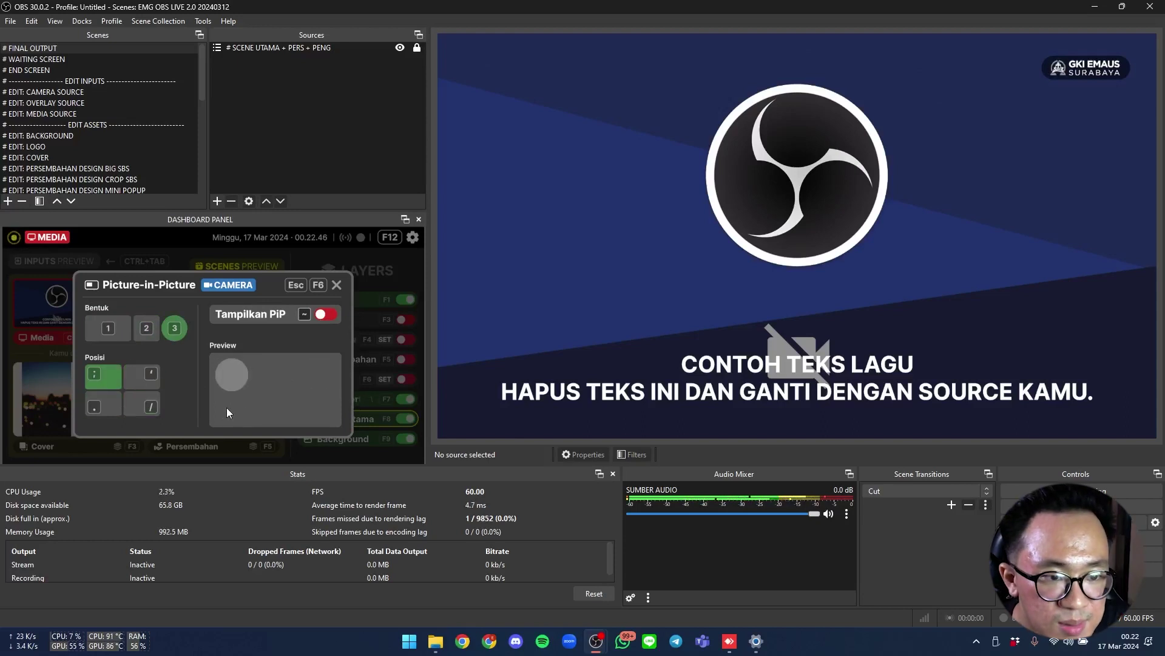
Display the circular camera PiP on the output and move it to the top-right and then the bottom-right corner.
{"action": "key", "text": "grave"}
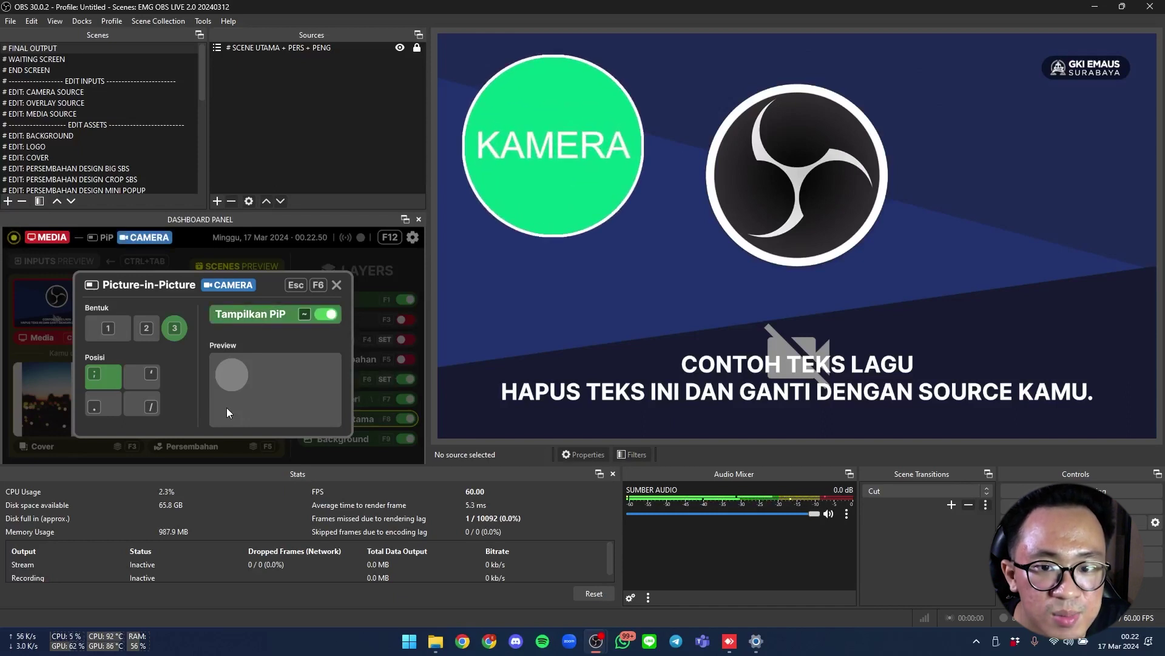
{"action": "key", "text": "apostrophe"}
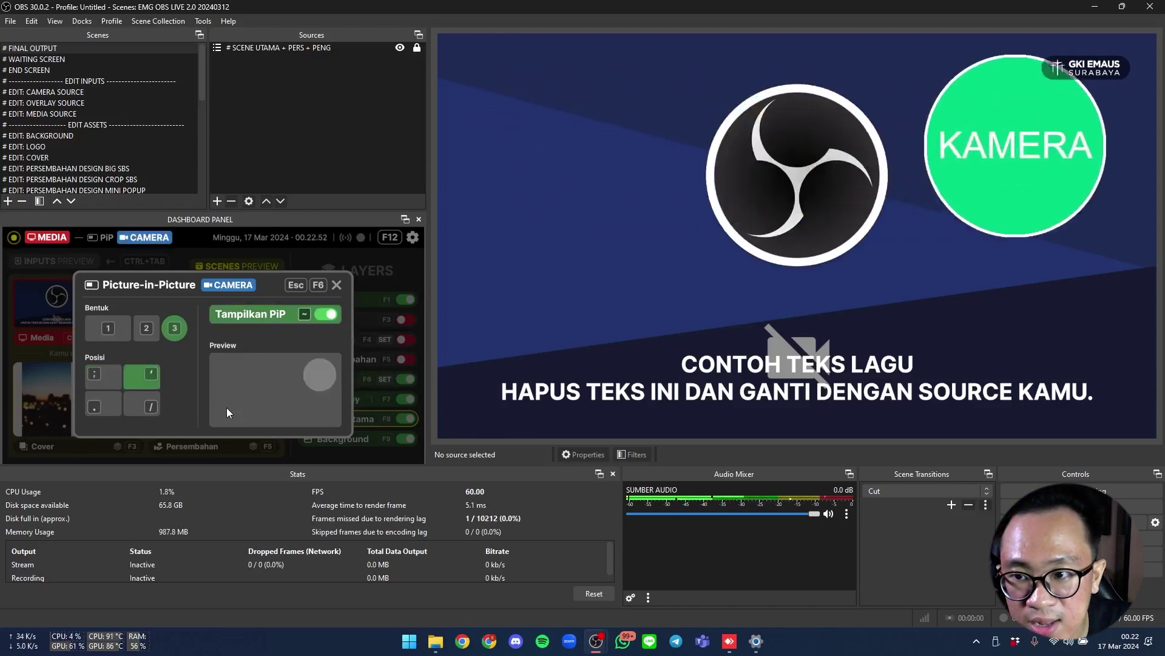
{"action": "key", "text": "slash"}
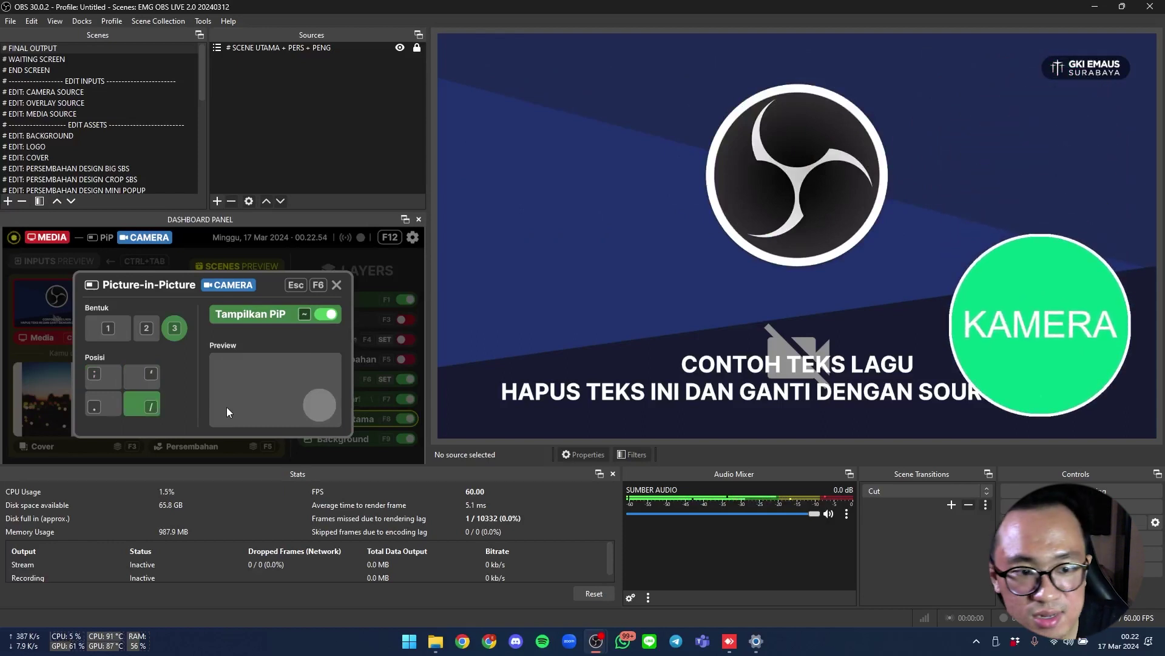
Change the camera PiP's shape to square and then rectangular, hide the PiP and close its settings.
{"action": "key", "text": "2"}
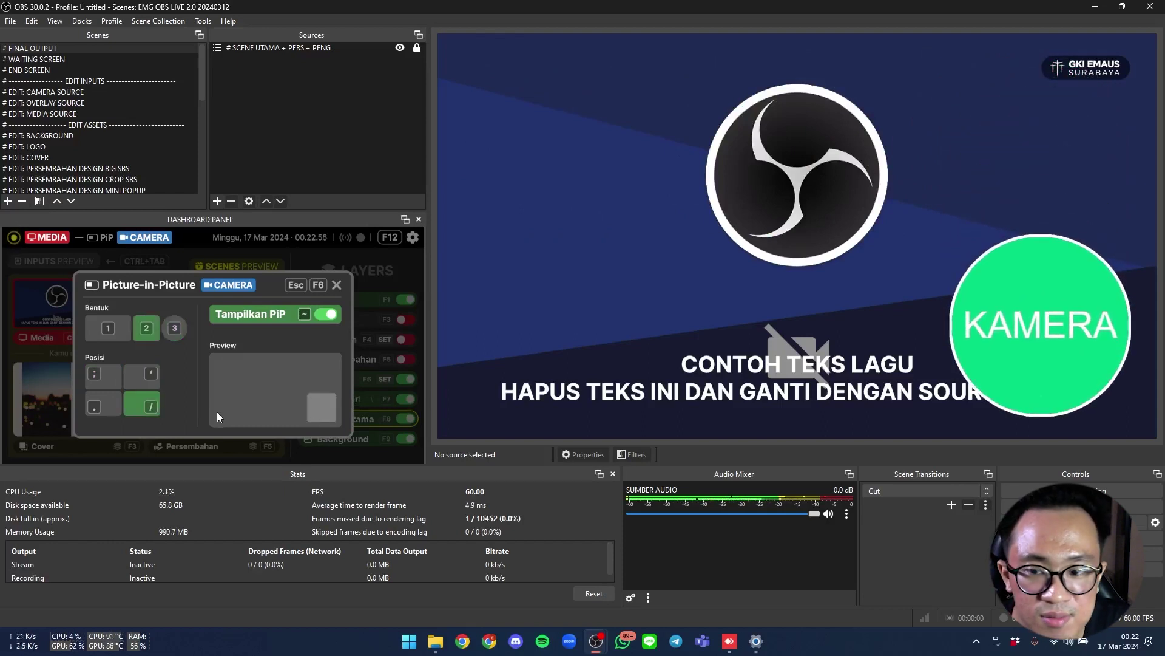
{"action": "key", "text": "1"}
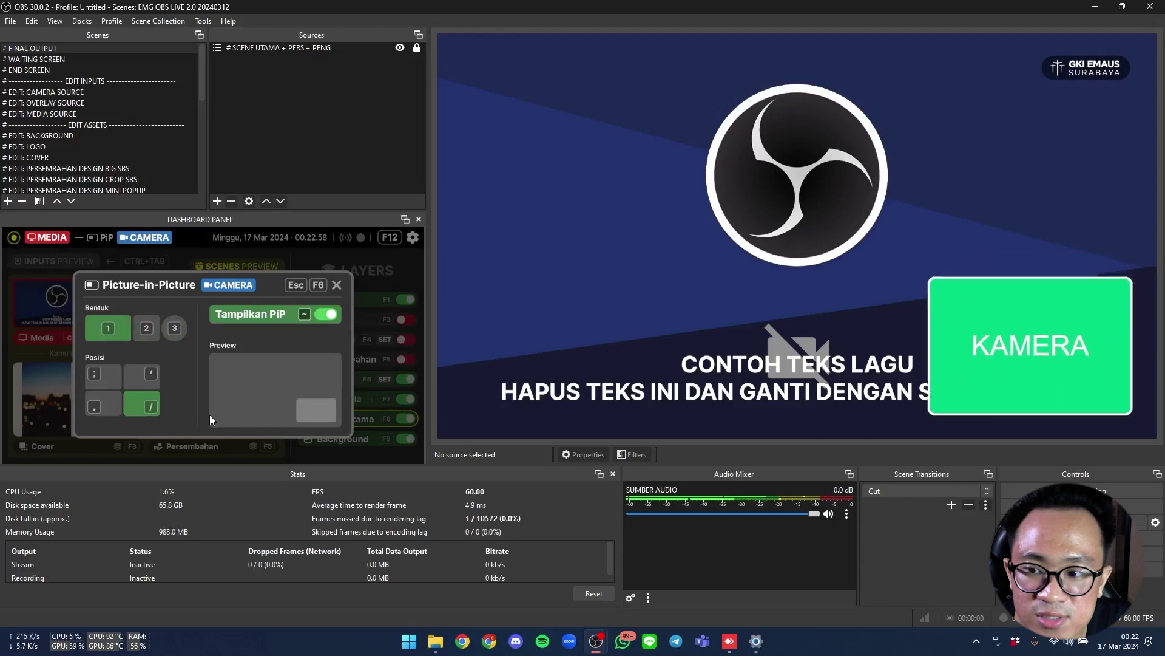
{"action": "key", "text": "grave"}
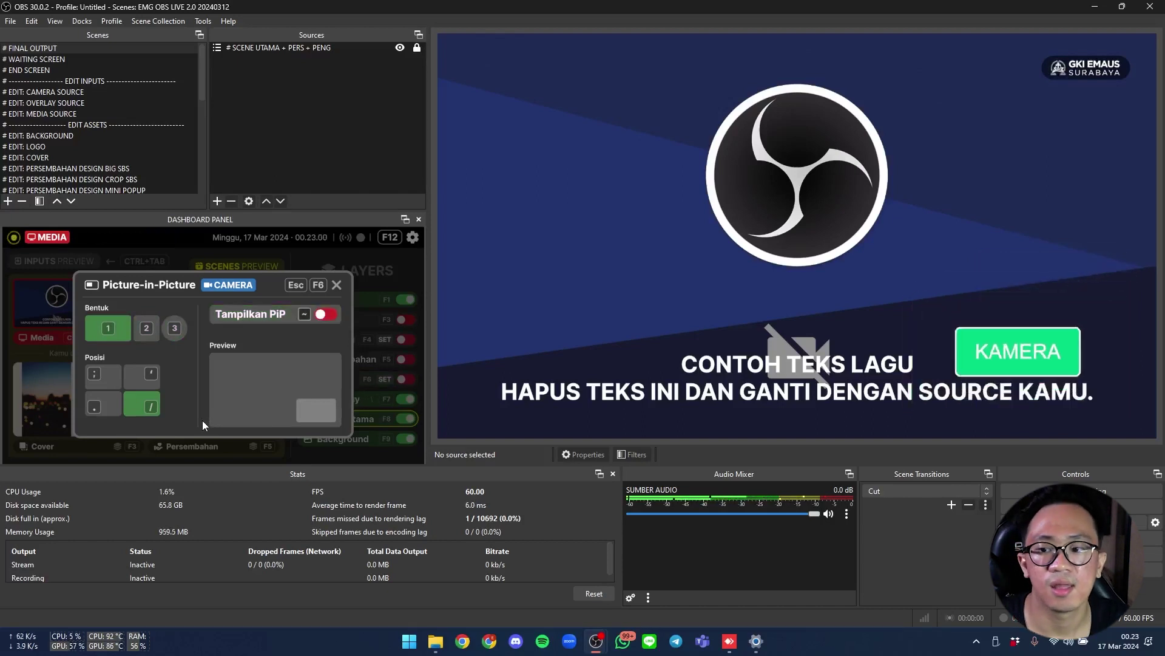
{"action": "key", "text": "grave"}
{"action": "key", "text": "grave"}
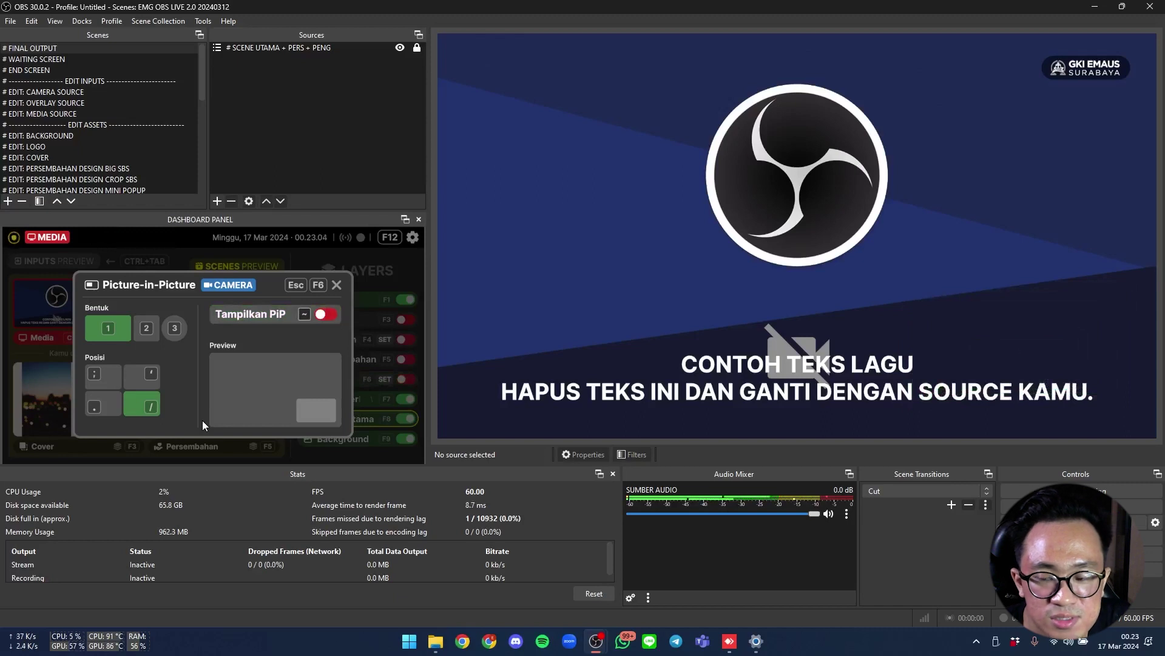
{"action": "key", "text": "Escape"}
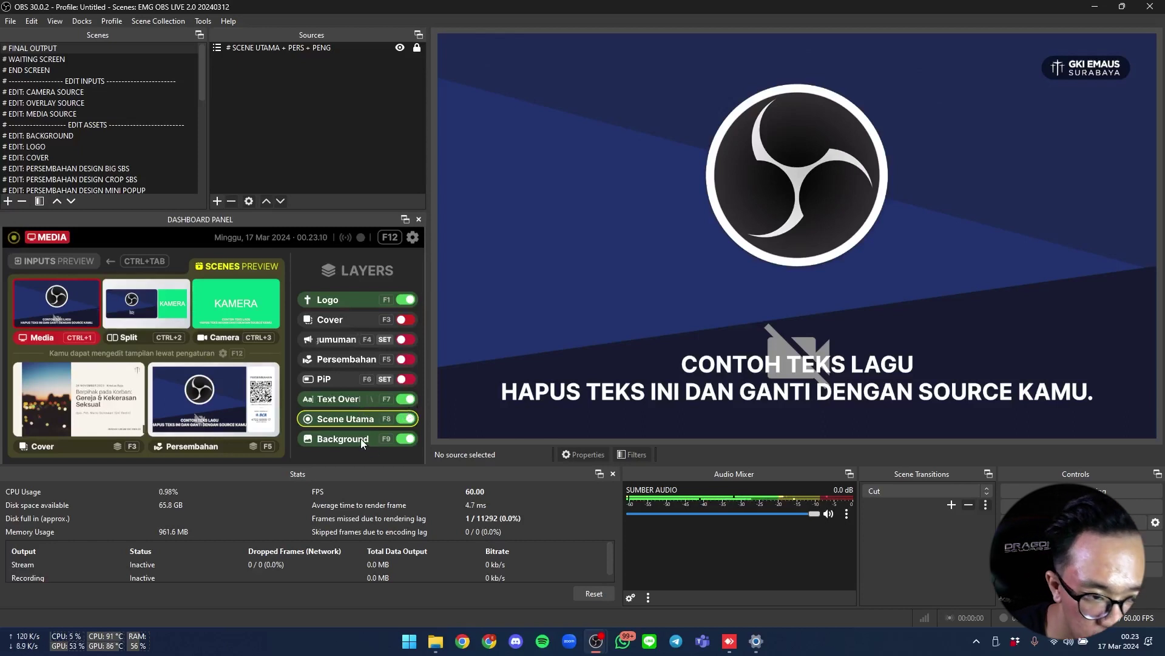
Switch the output to Split and then to Camera, and toggle the Scene Utama layer until it is hidden.
{"action": "key", "text": "ctrl+2"}
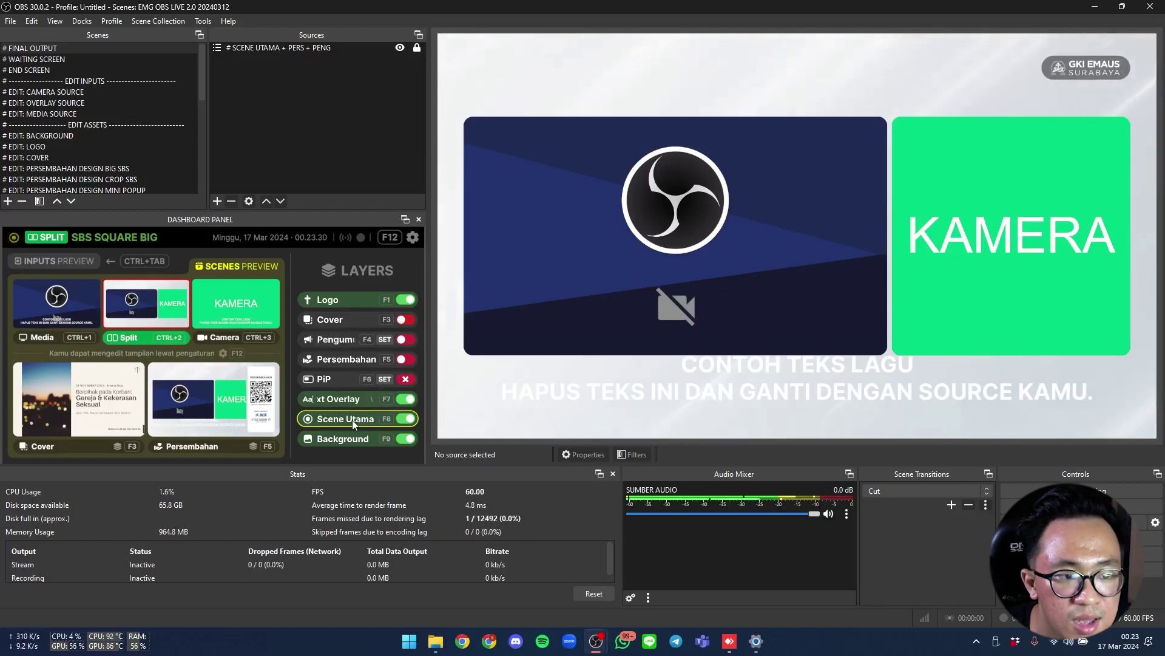
{"action": "key", "text": "ctrl+3"}
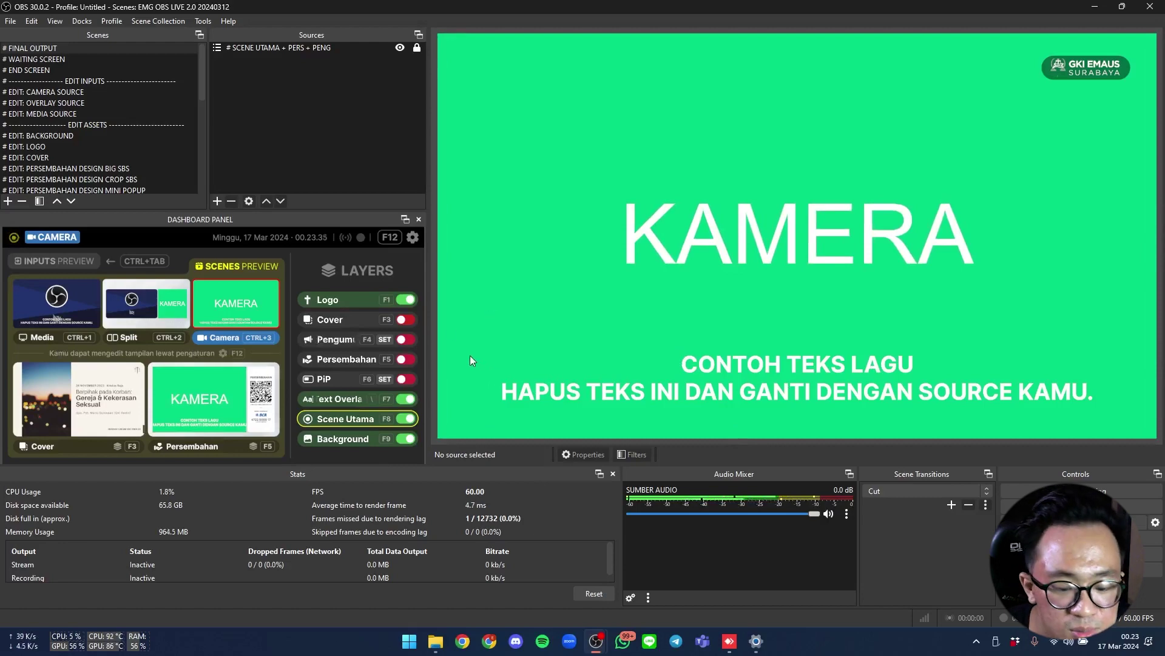
{"action": "key", "text": "F8"}
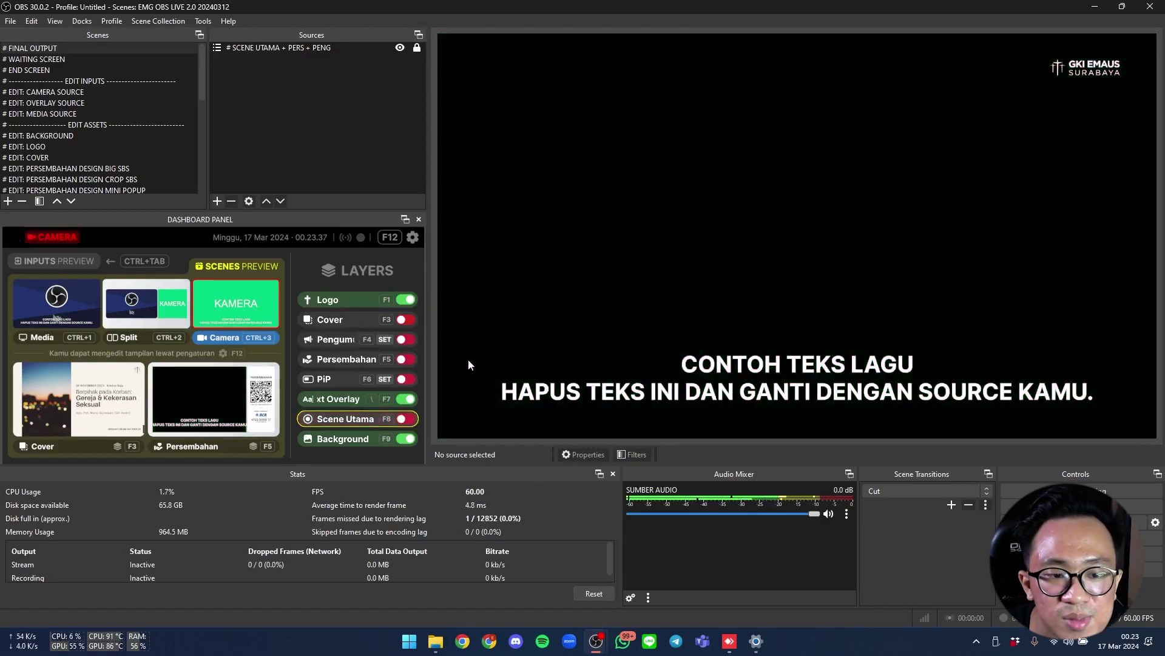
{"action": "key", "text": "F8"}
{"action": "key", "text": "F8"}
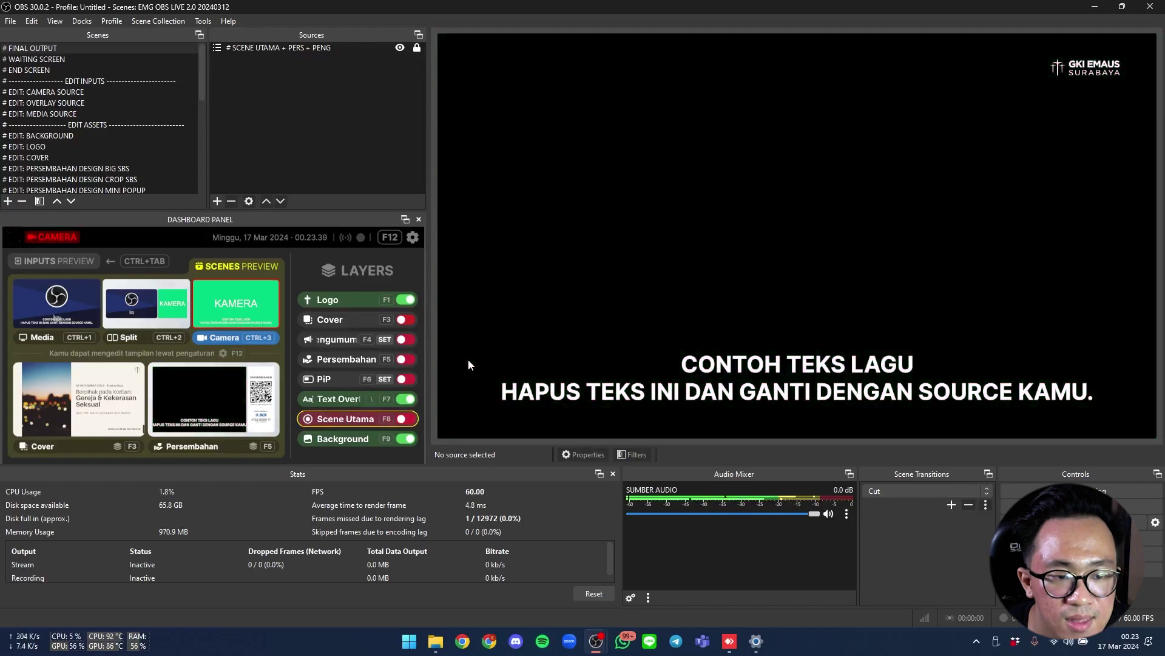
Select the Split scene while Scene Utama is hidden, show the layer again and return to the Camera scene.
{"action": "key", "text": "ctrl+2"}
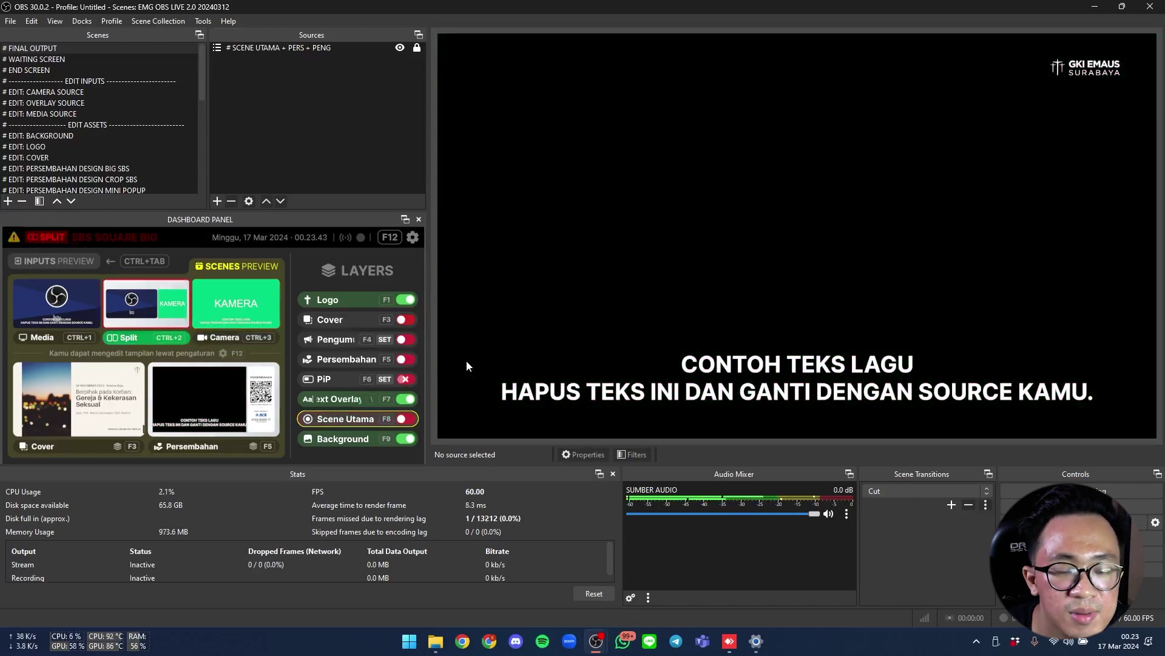
{"action": "key", "text": "F8"}
{"action": "key", "text": "ctrl+3"}
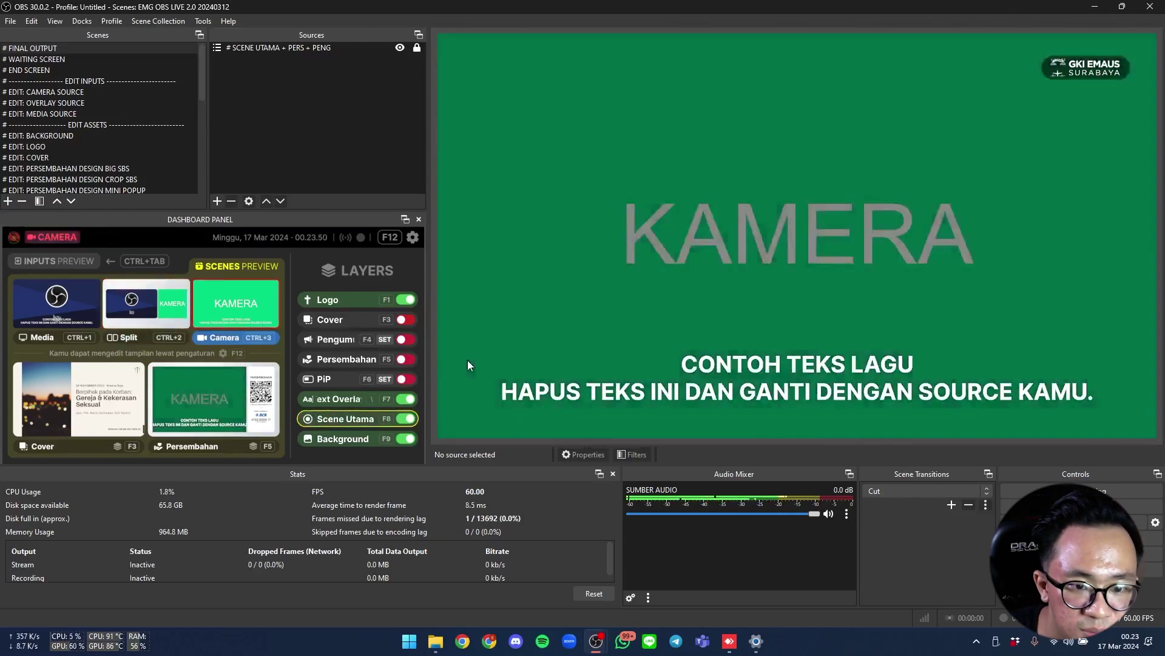
Toggle the Scene Utama layer off and on several times over the Camera scene, leaving it shown.
{"action": "key", "text": "F8"}
{"action": "key", "text": "F8"}
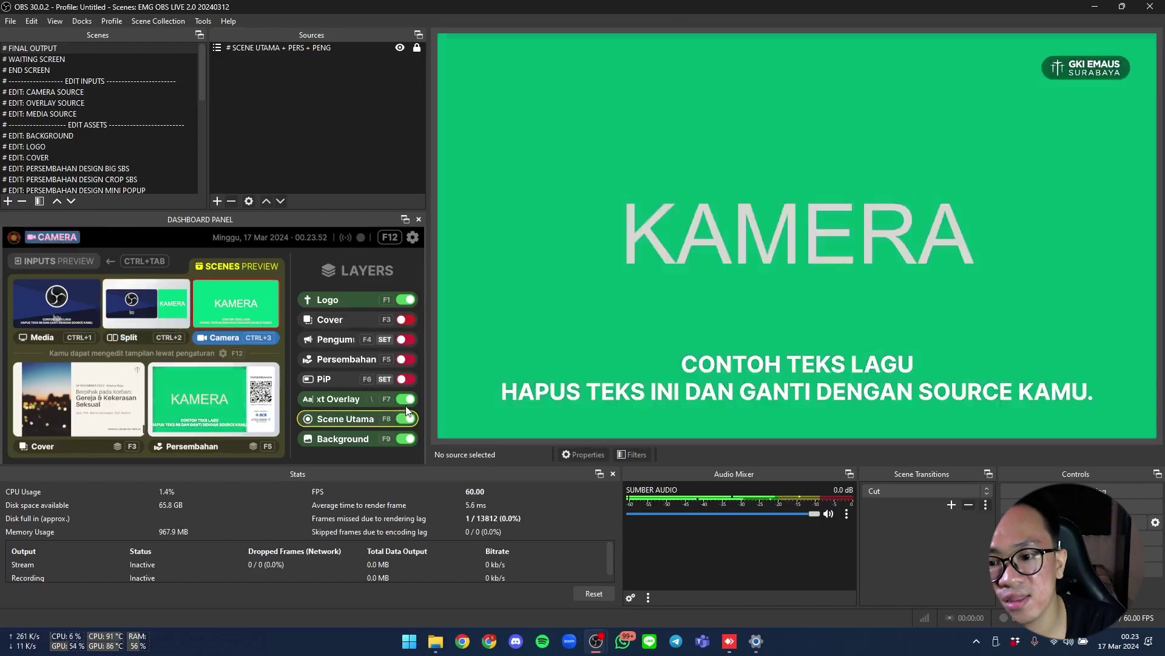
{"action": "key", "text": "F8"}
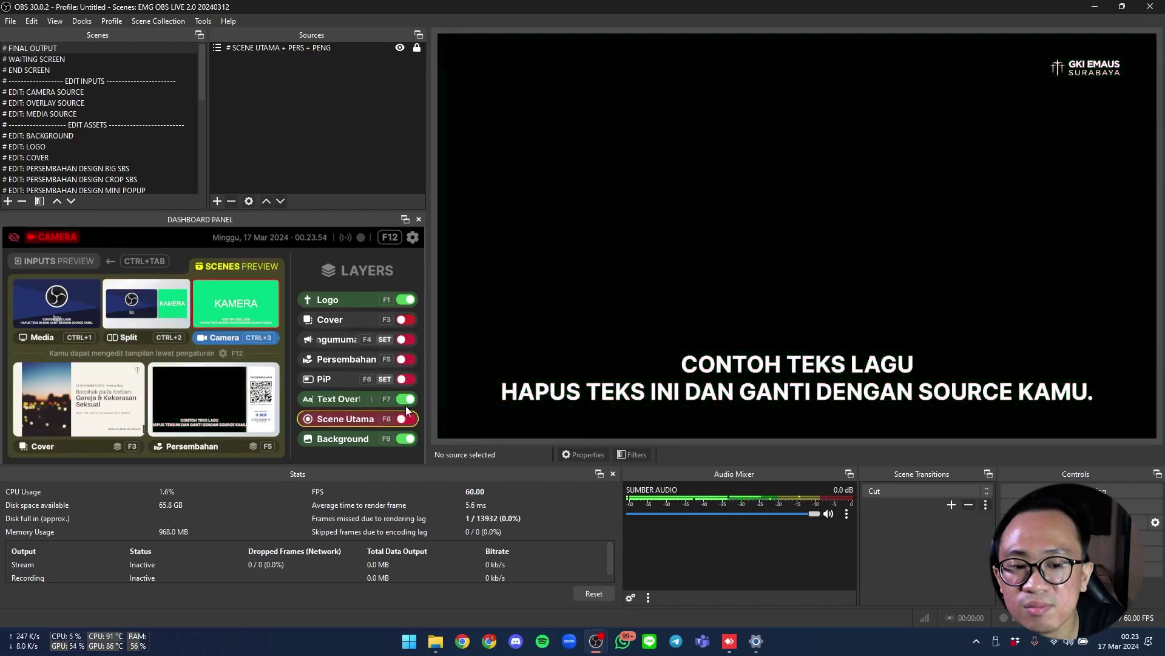
{"action": "key", "text": "F8"}
{"action": "key", "text": "F8"}
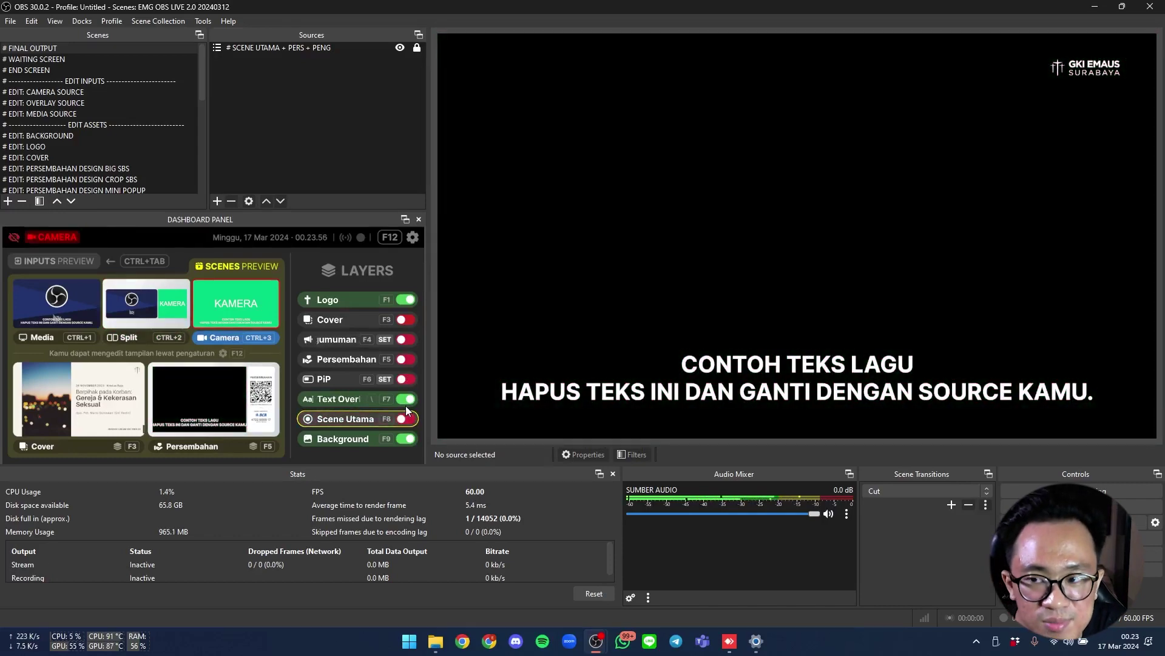
{"action": "key", "text": "F8"}
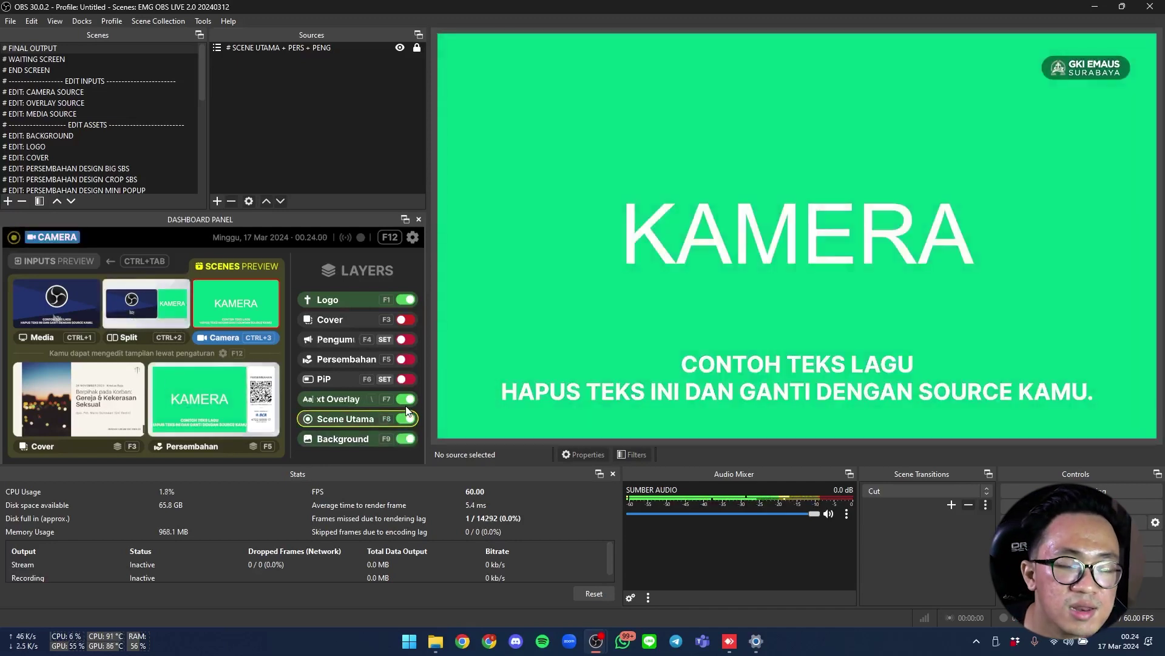
{"action": "key", "text": "F9"}
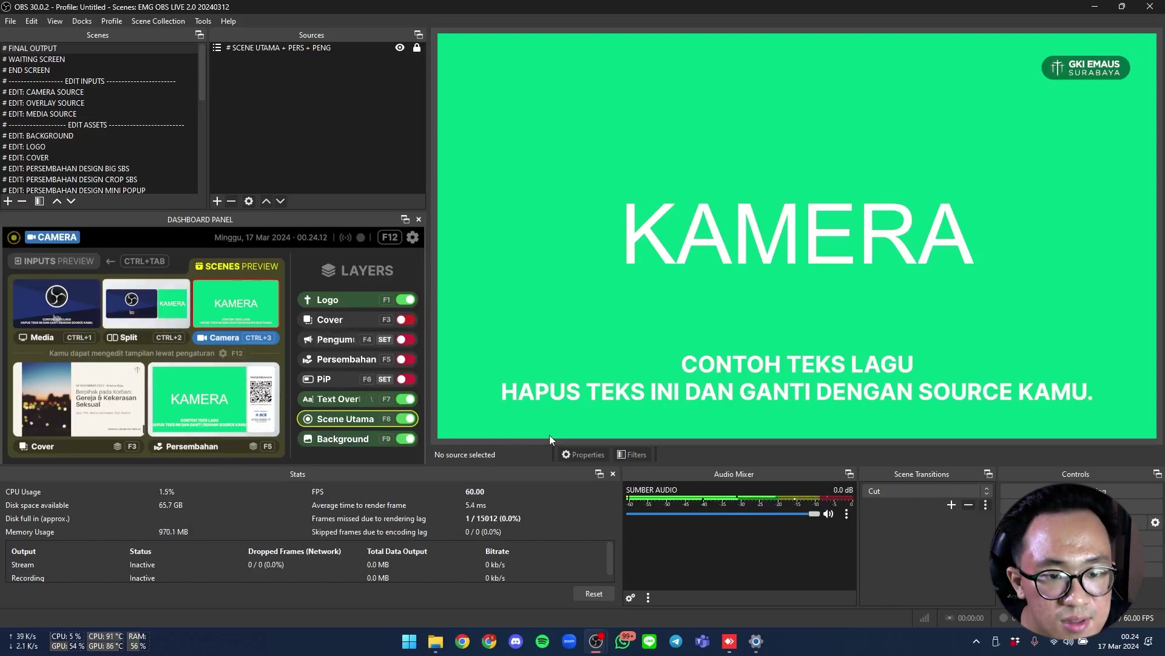
Open the Pengaturan settings, view the Project Output options for this PC and another PC, and return to the settings overview.
{"action": "key", "text": "F12"}
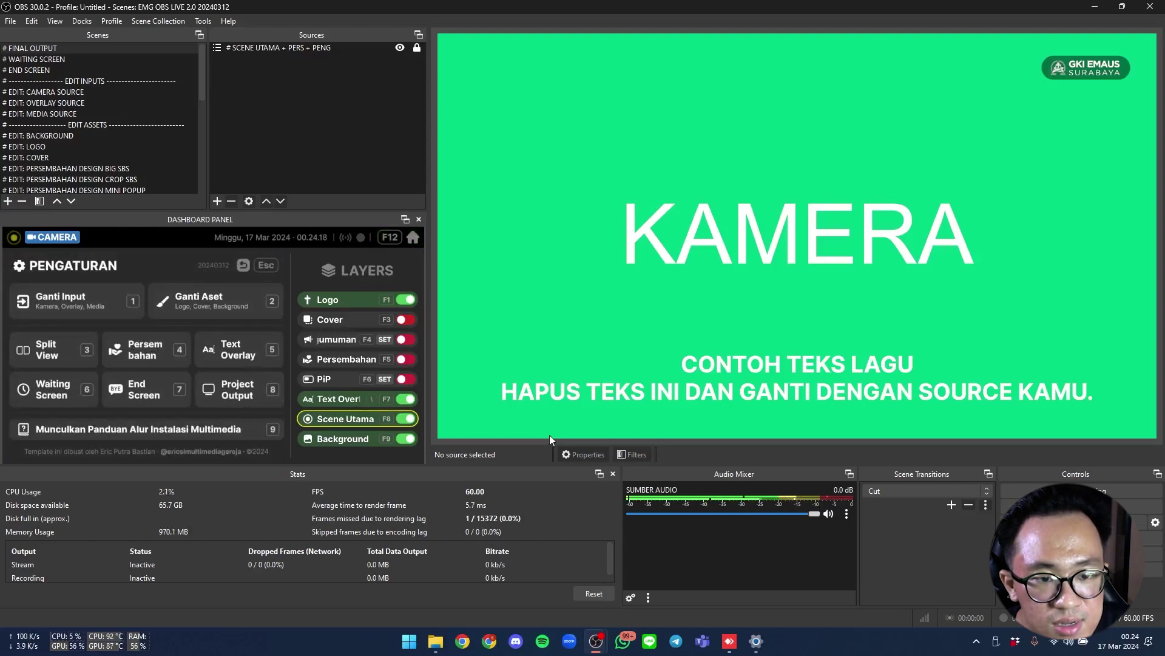
{"action": "key", "text": "F12"}
{"action": "key", "text": "F12"}
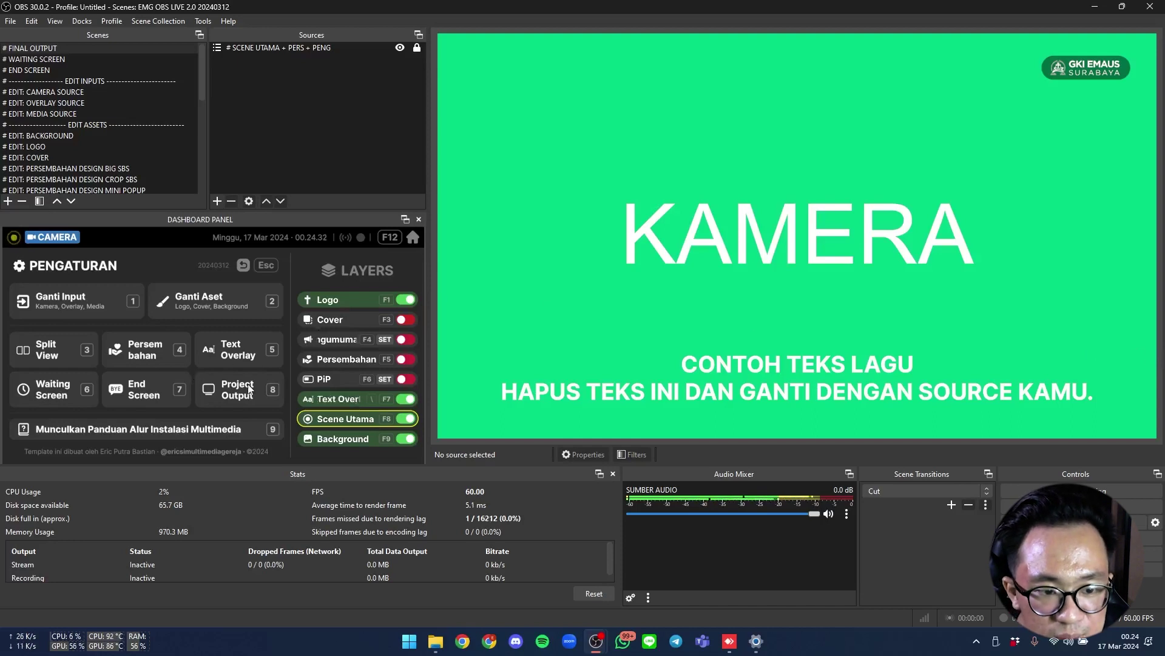
{"action": "left_click", "coordinate": [270, 397]}
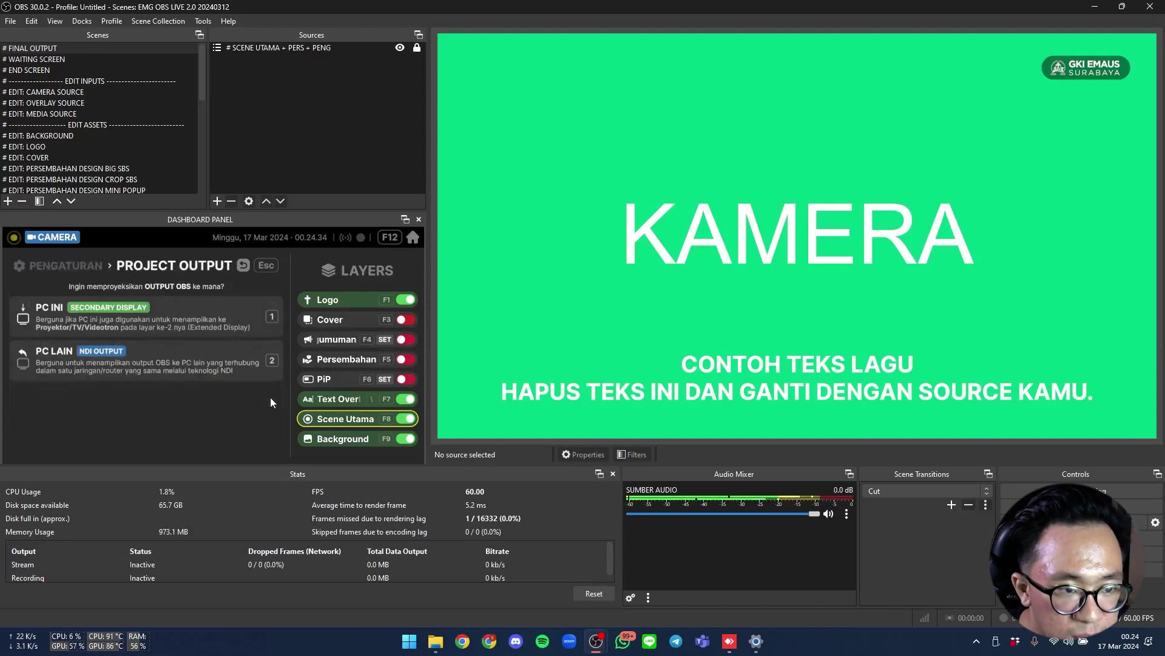
{"action": "left_click", "coordinate": [201, 342]}
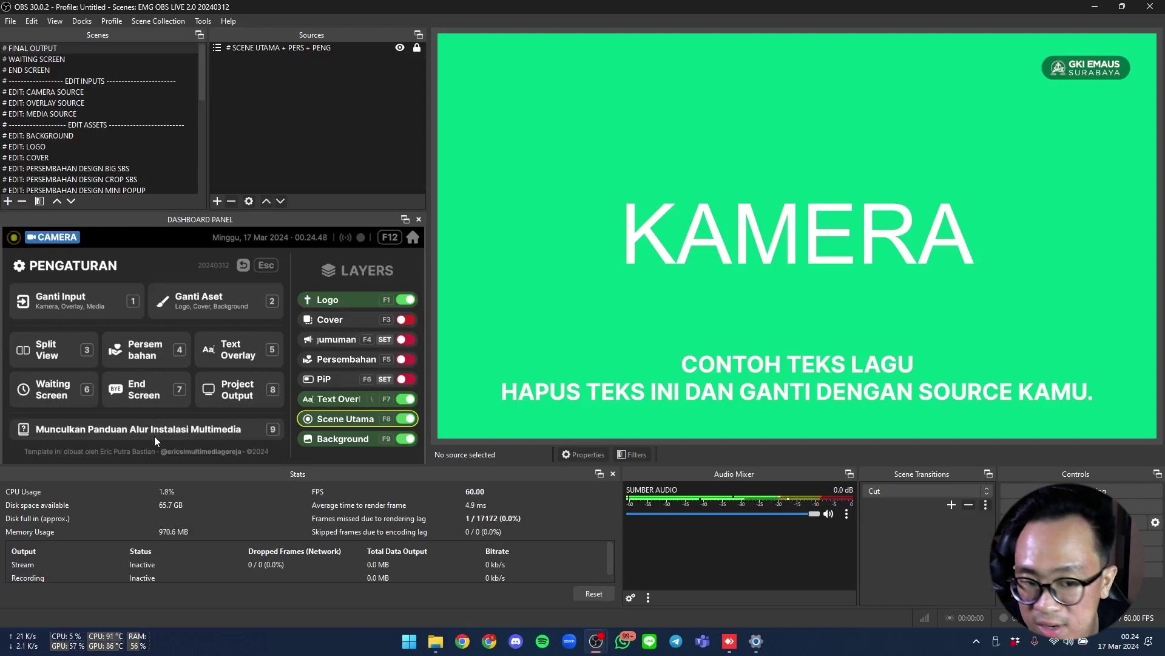
Bring up the multimedia installation guide from the Pengaturan settings and confirm showing the initial guide.
{"action": "key", "text": "9"}
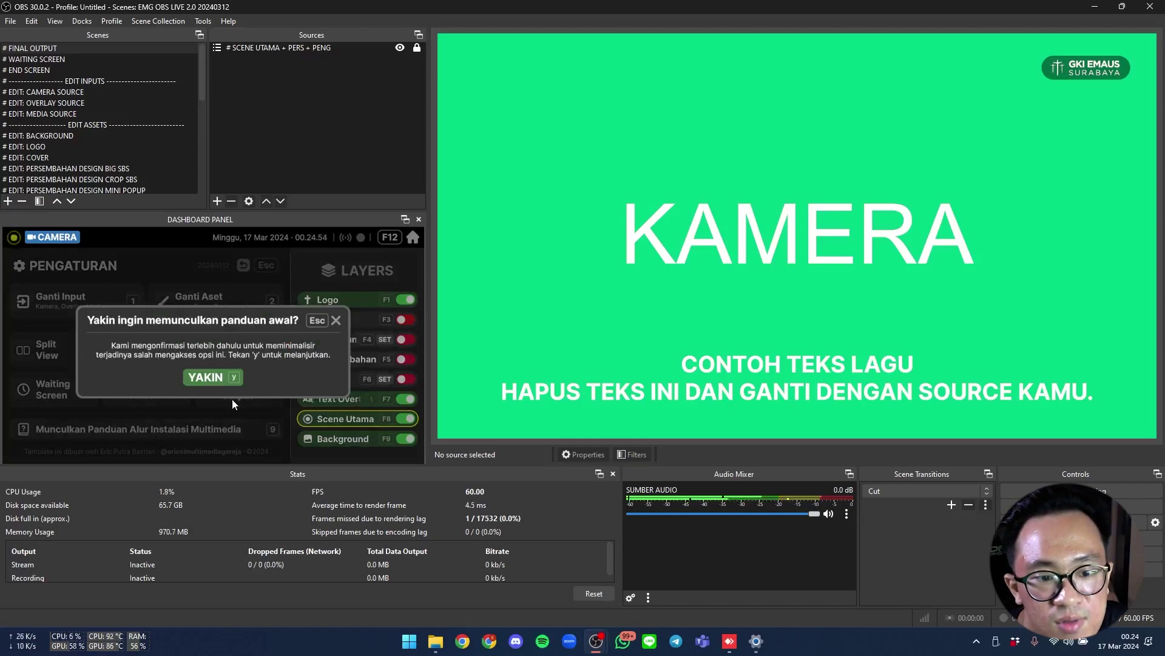
{"action": "key", "text": "y"}
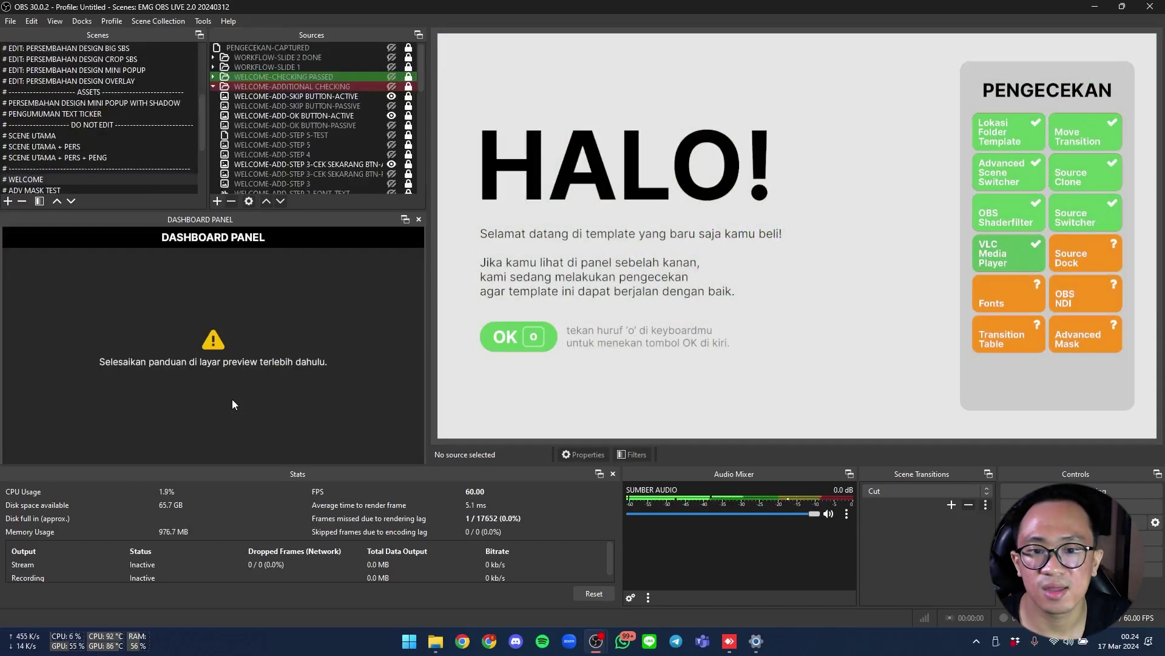